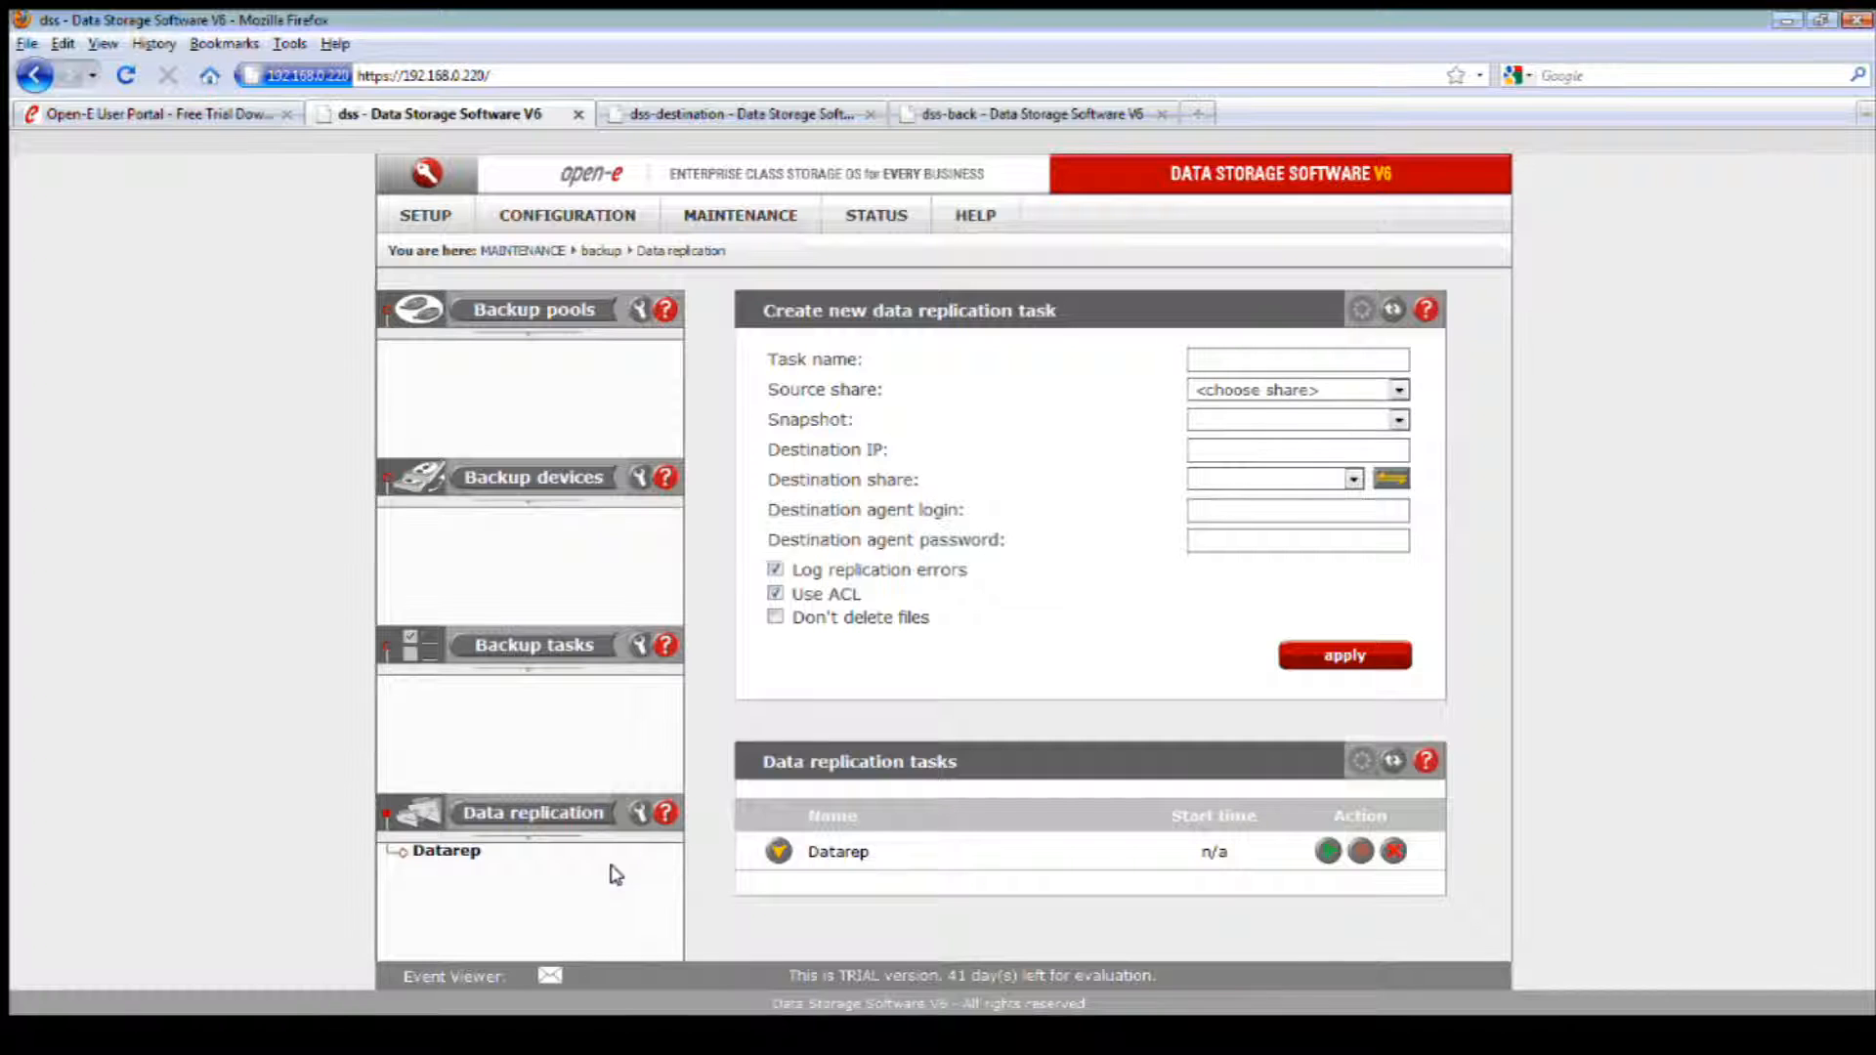
# Step: Open the Datarep data replication task, check the available interval periods, and set its new schedule's time type to Weekly
pyautogui.click(453, 857)
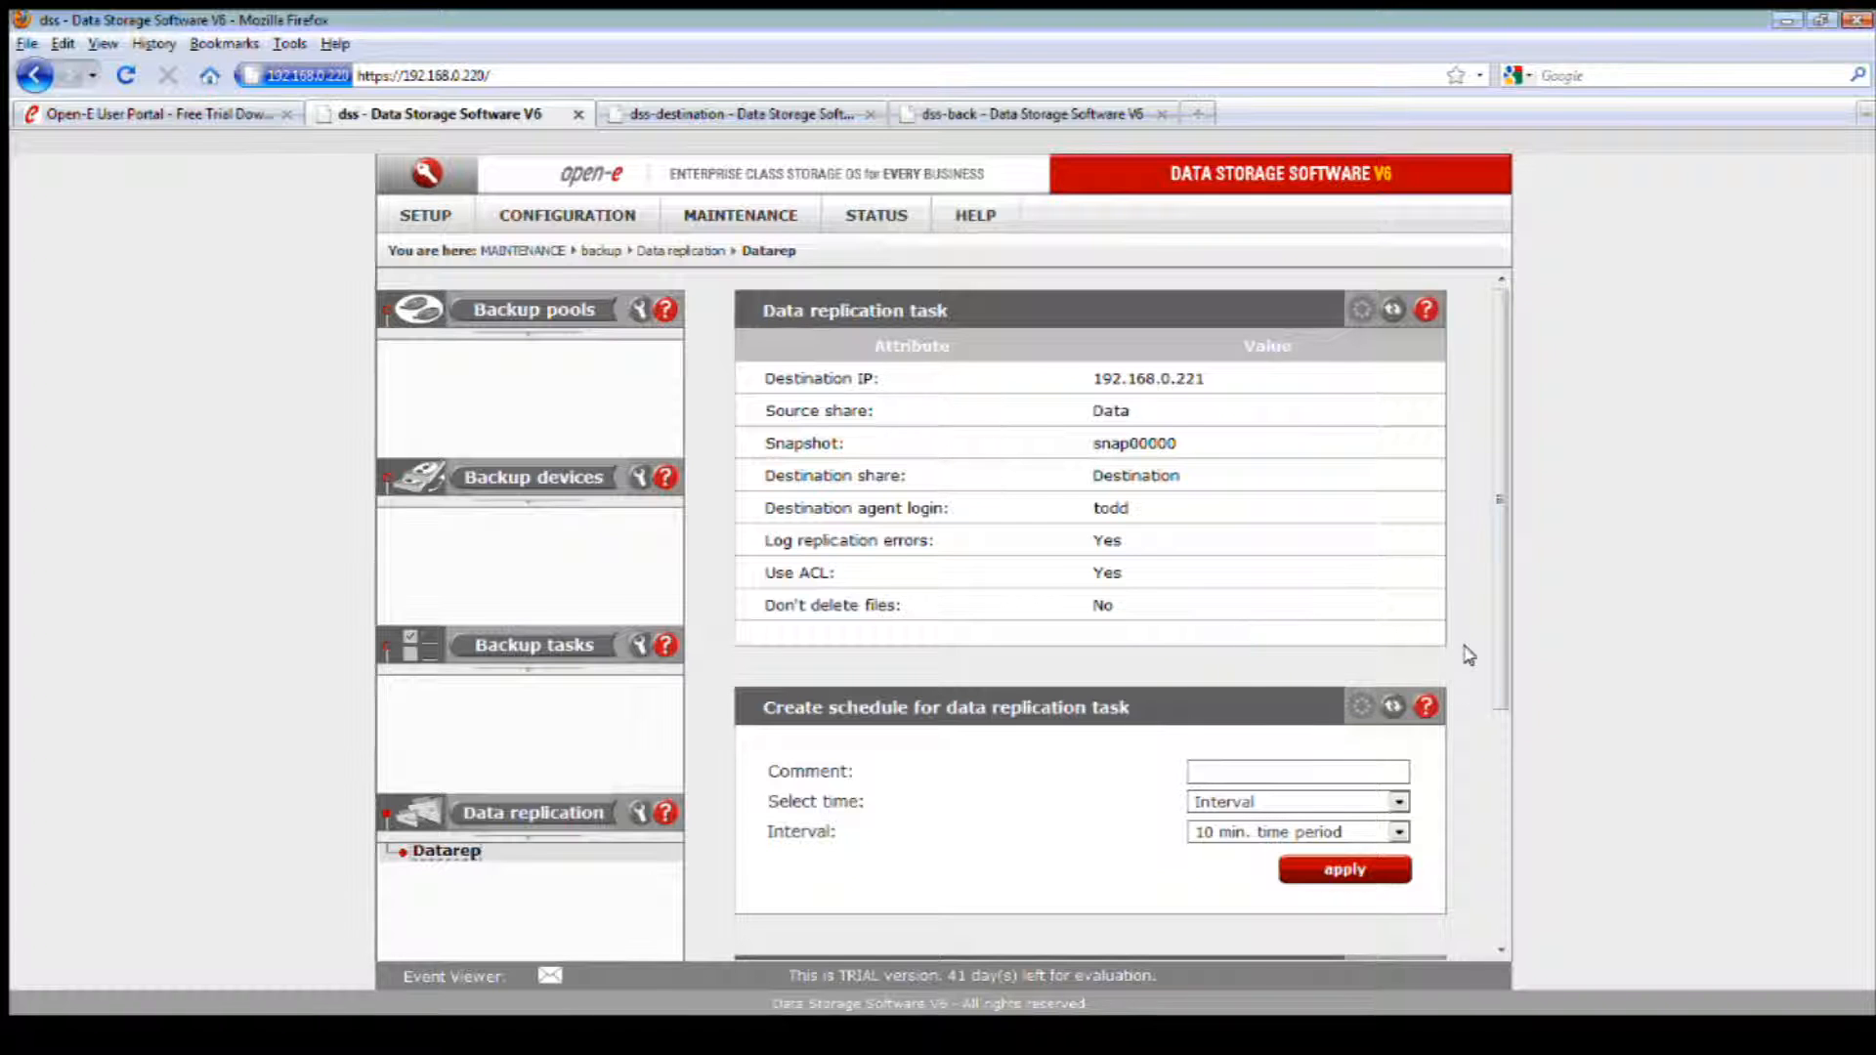
pyautogui.moveTo(1500, 633); pyautogui.dragTo(1495, 779)
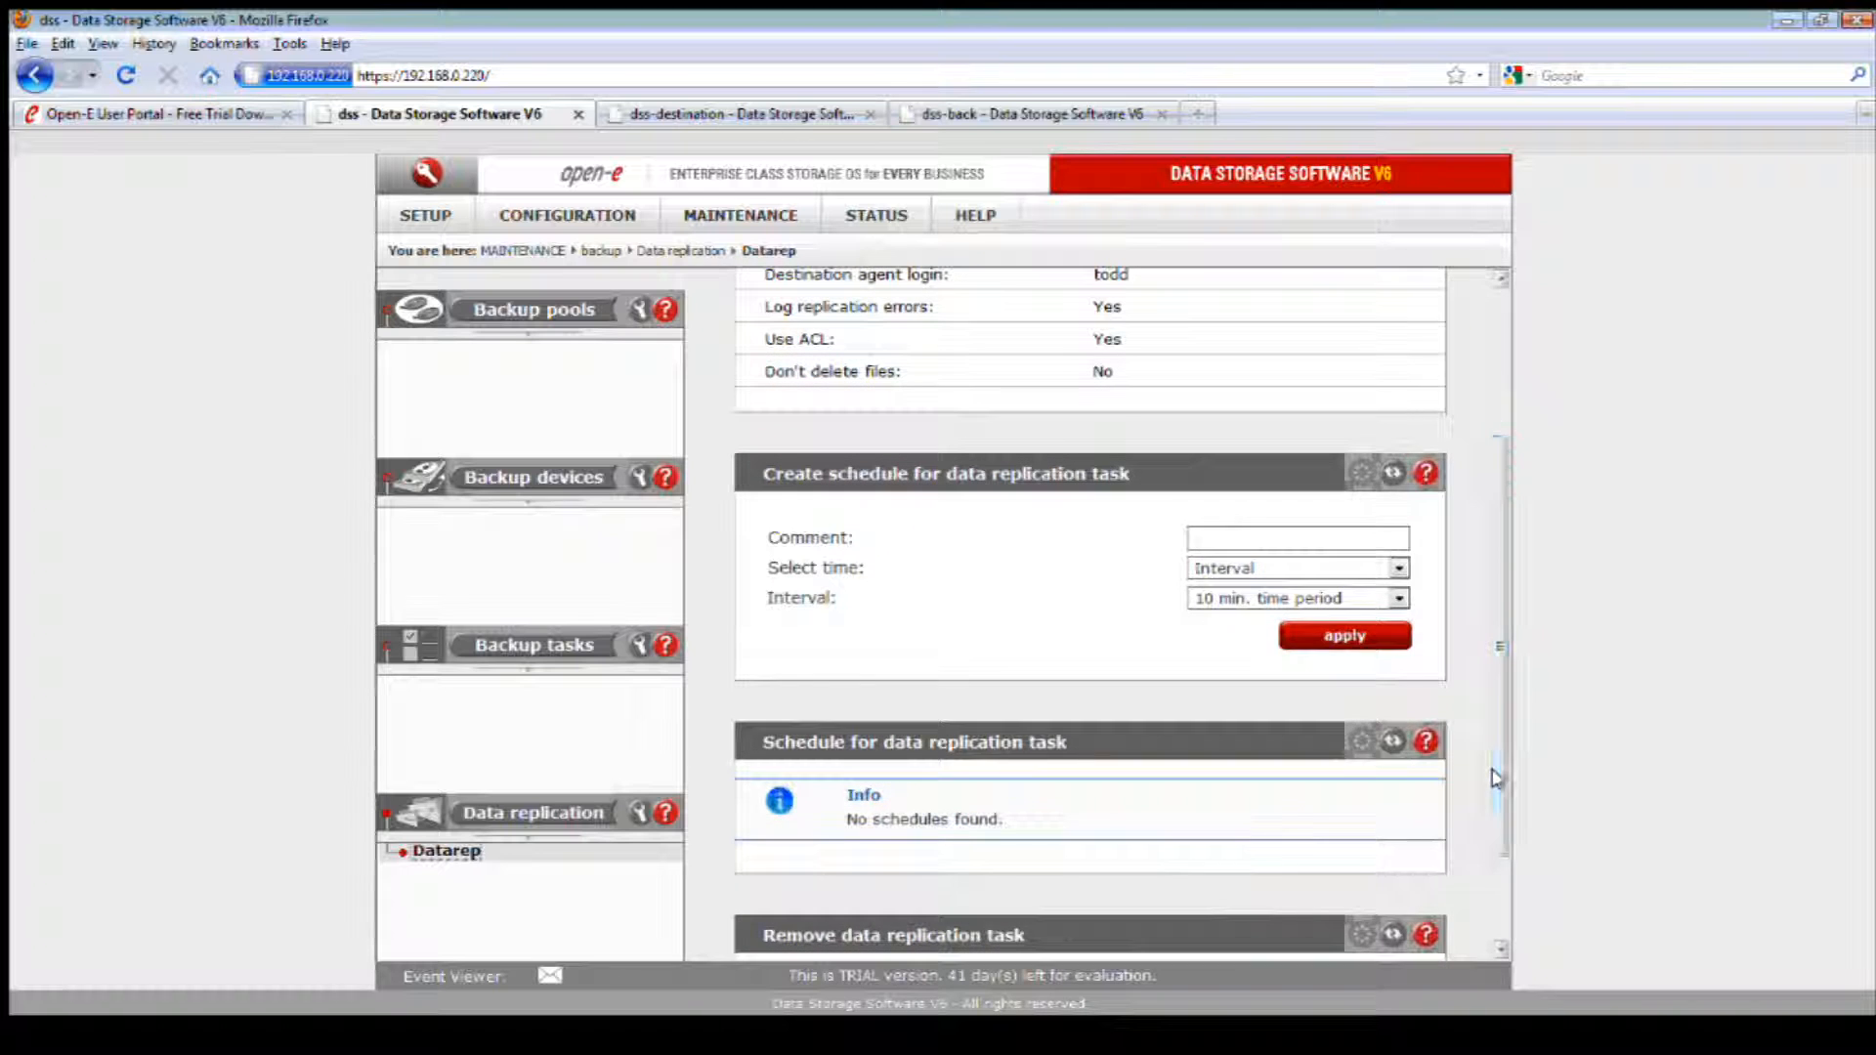
pyautogui.click(1374, 598)
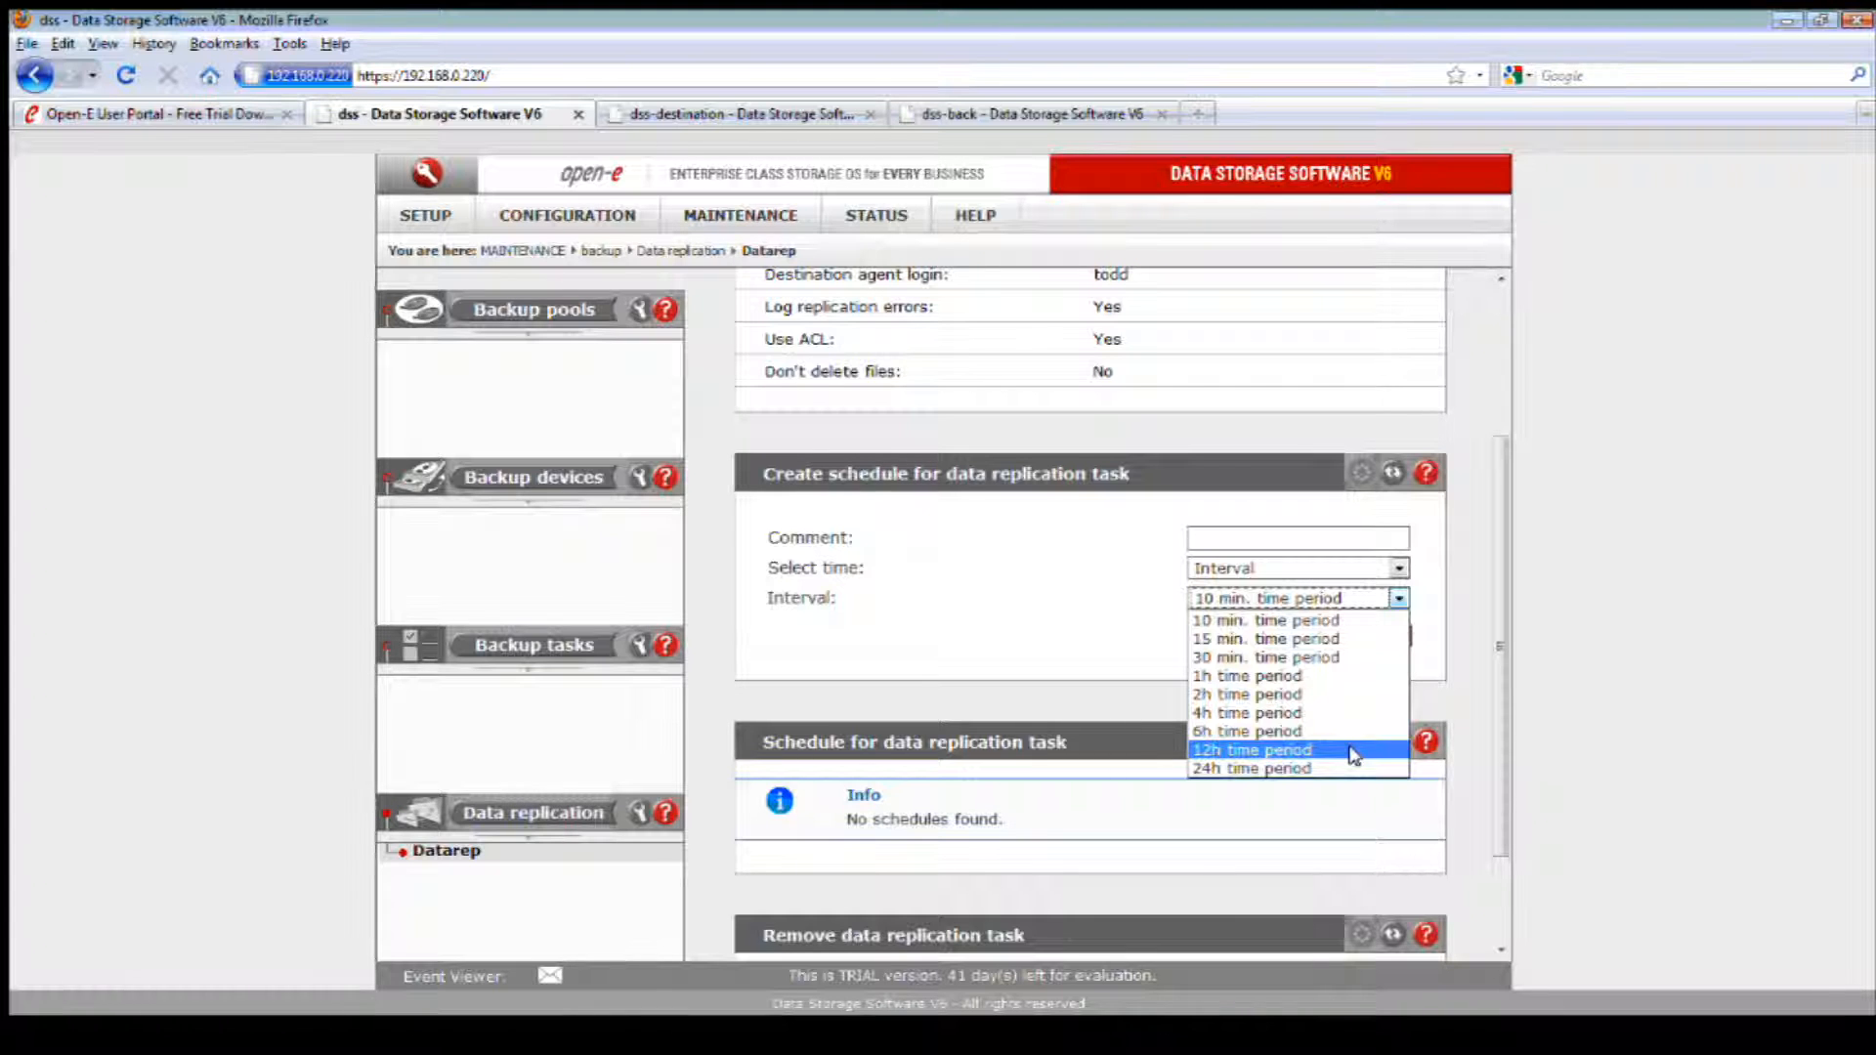
pyautogui.click(1429, 645)
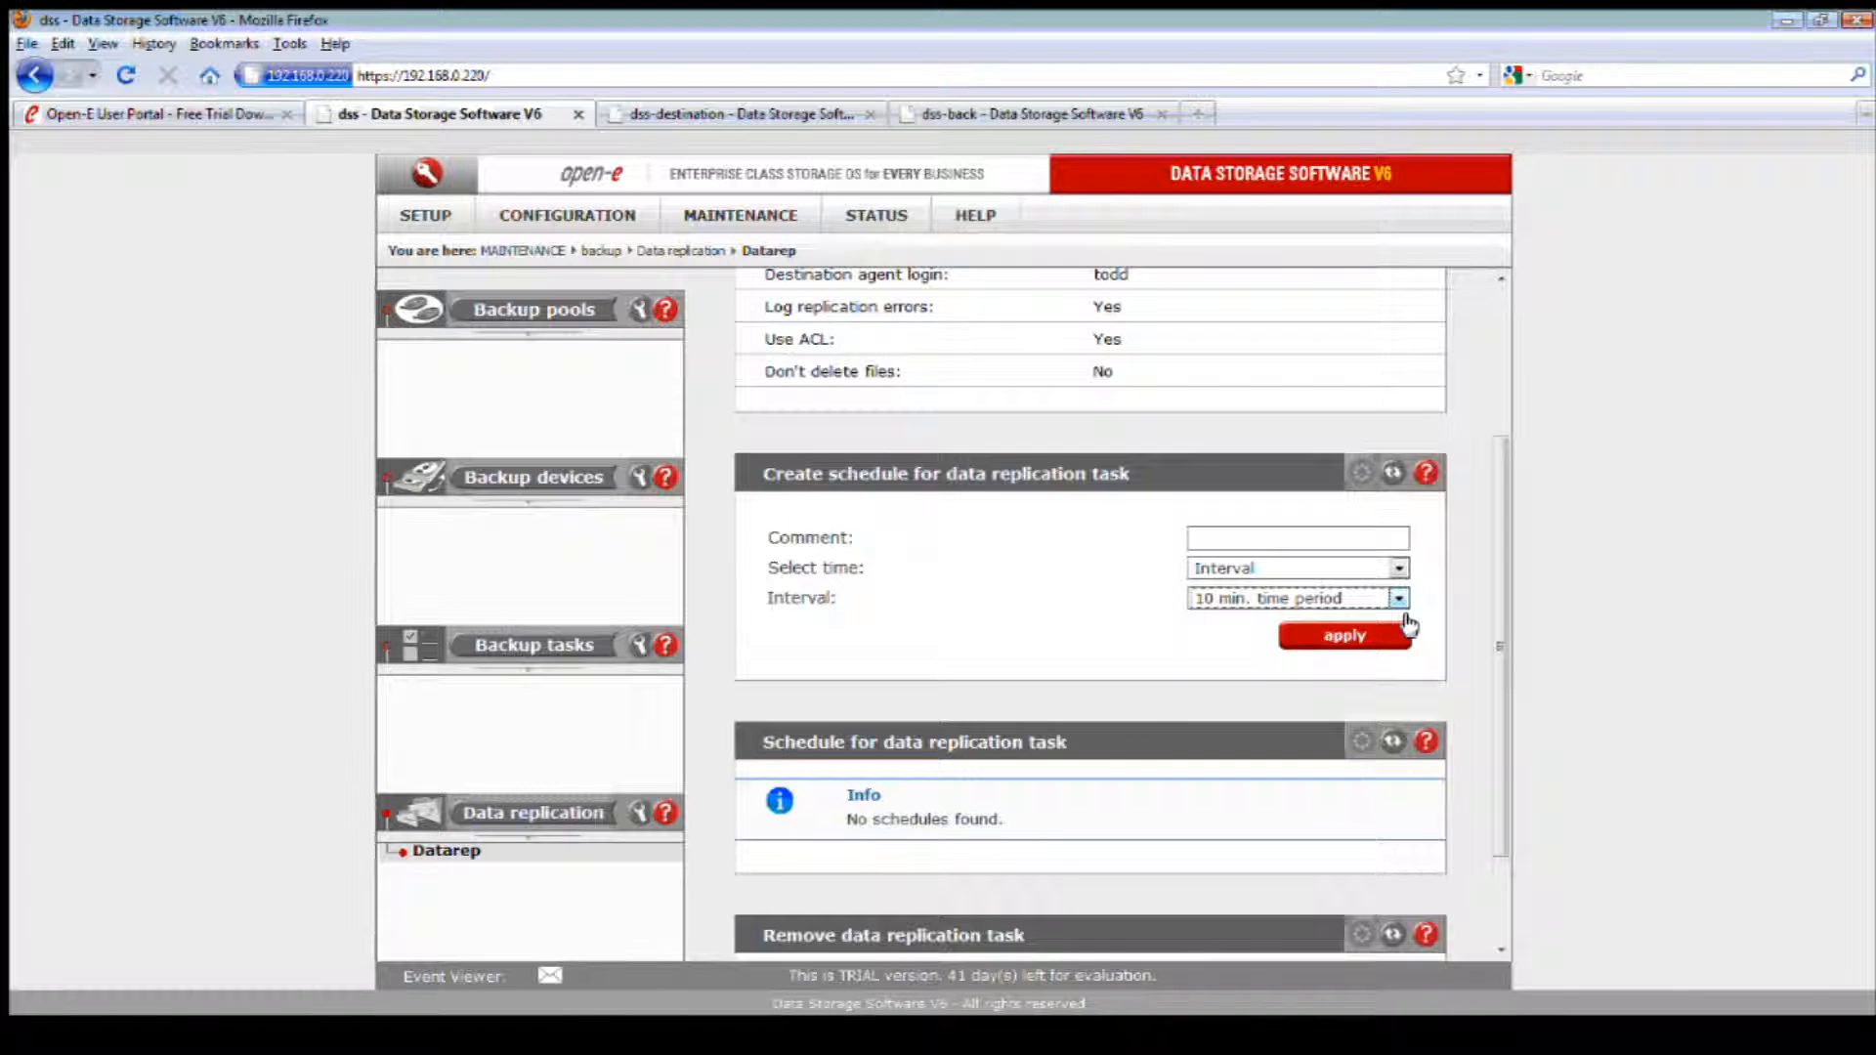
pyautogui.click(1377, 564)
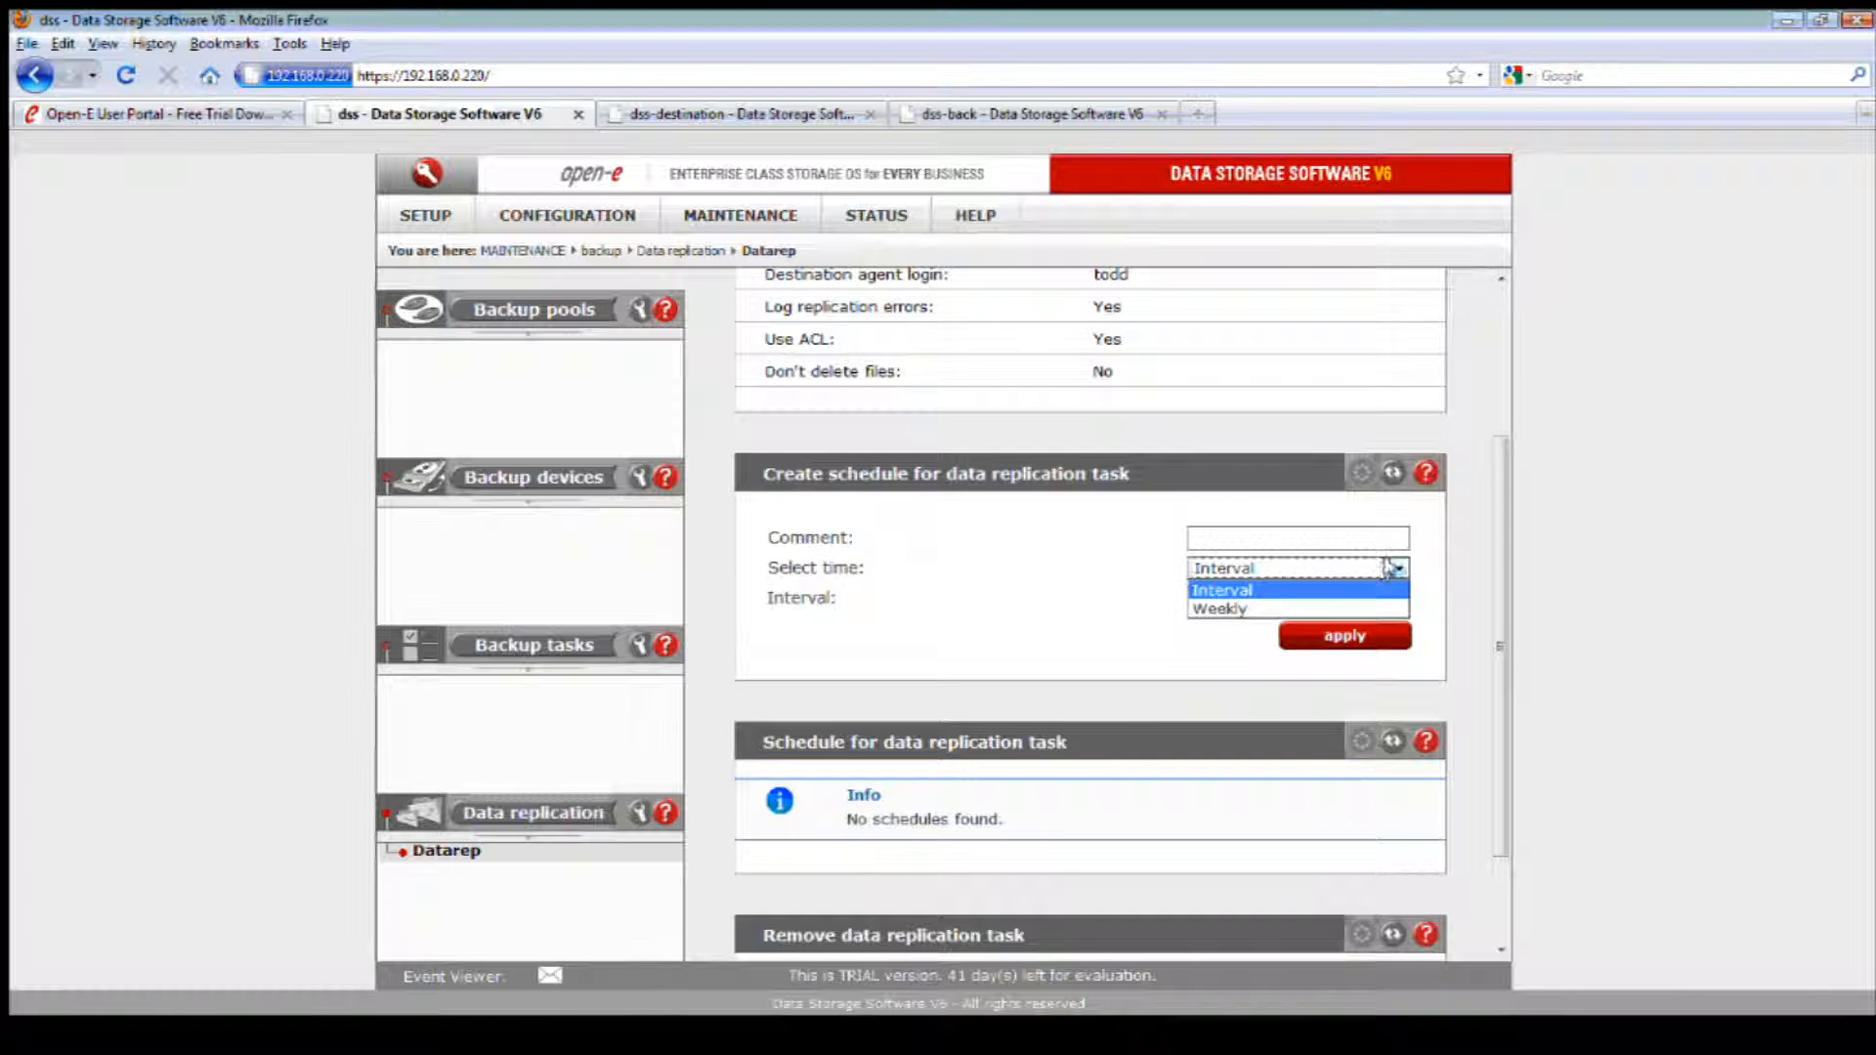
pyautogui.click(1225, 610)
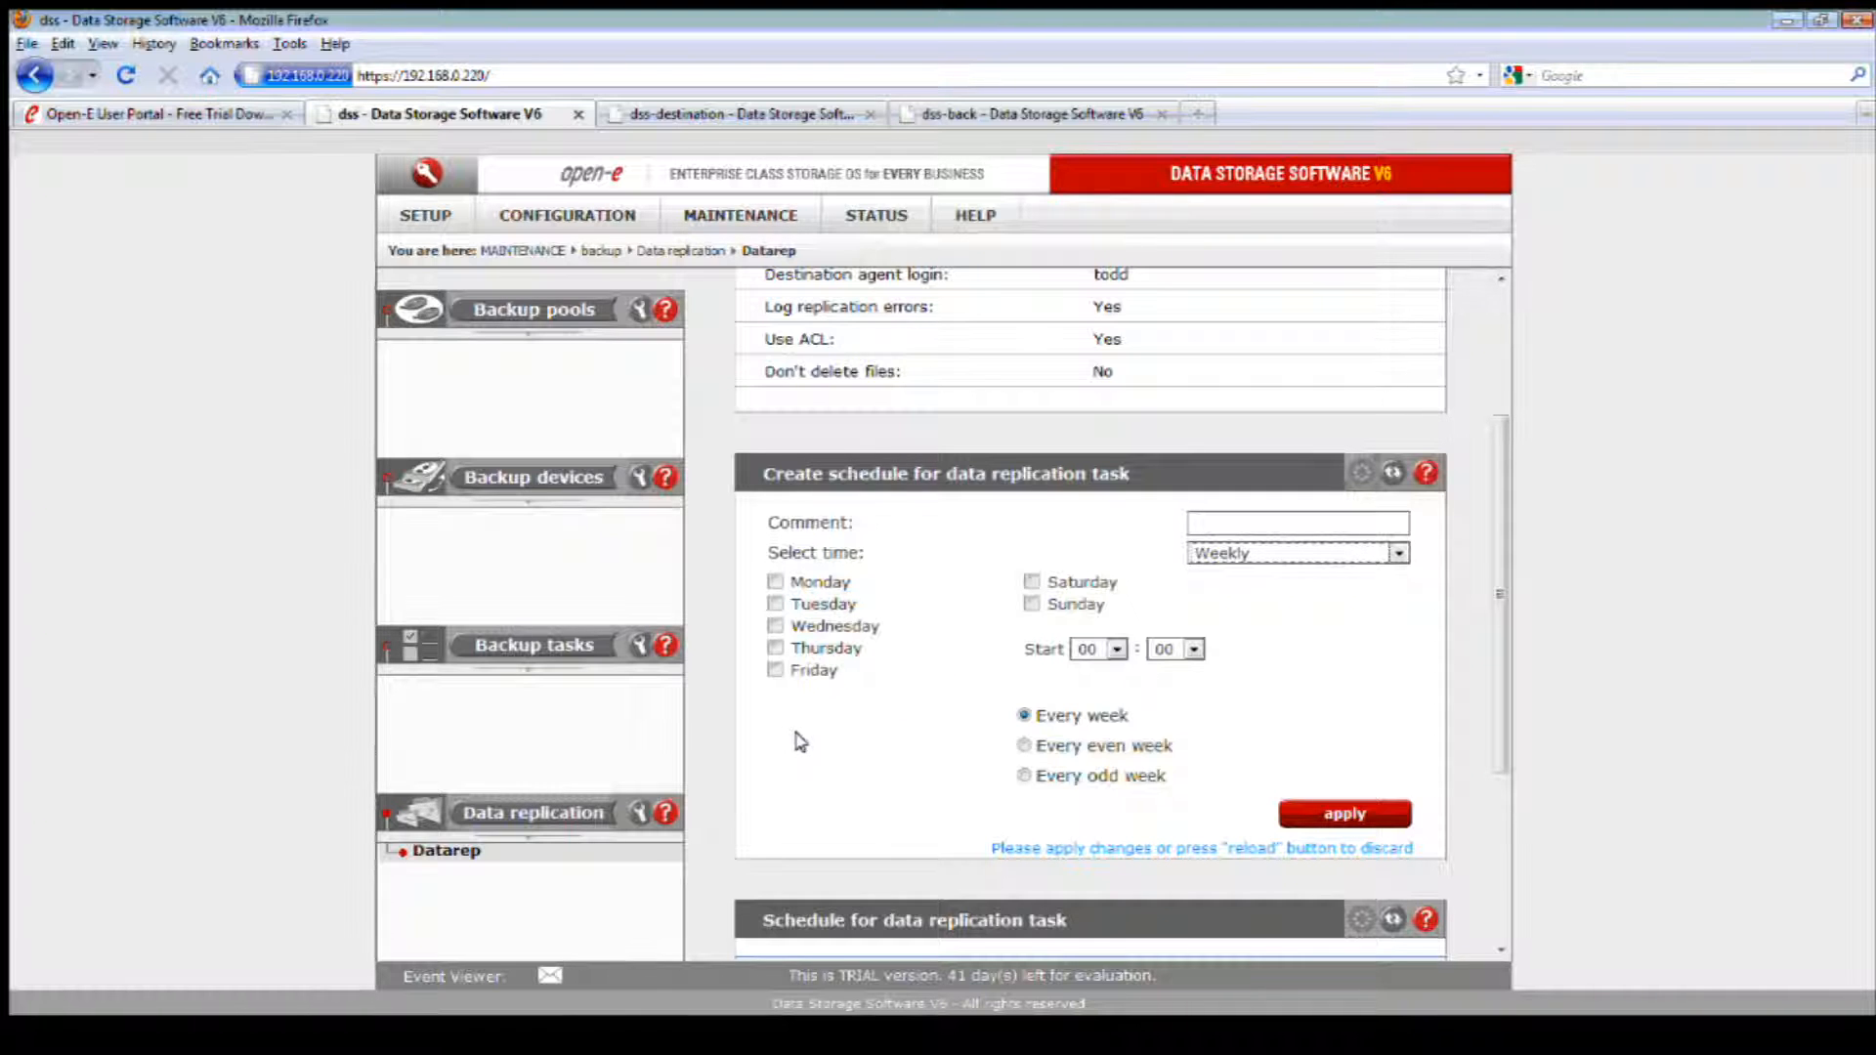
# Step: Schedule the Datarep replication for every Tuesday at 14:21, repeating every week, and apply the schedule
pyautogui.click(775, 604)
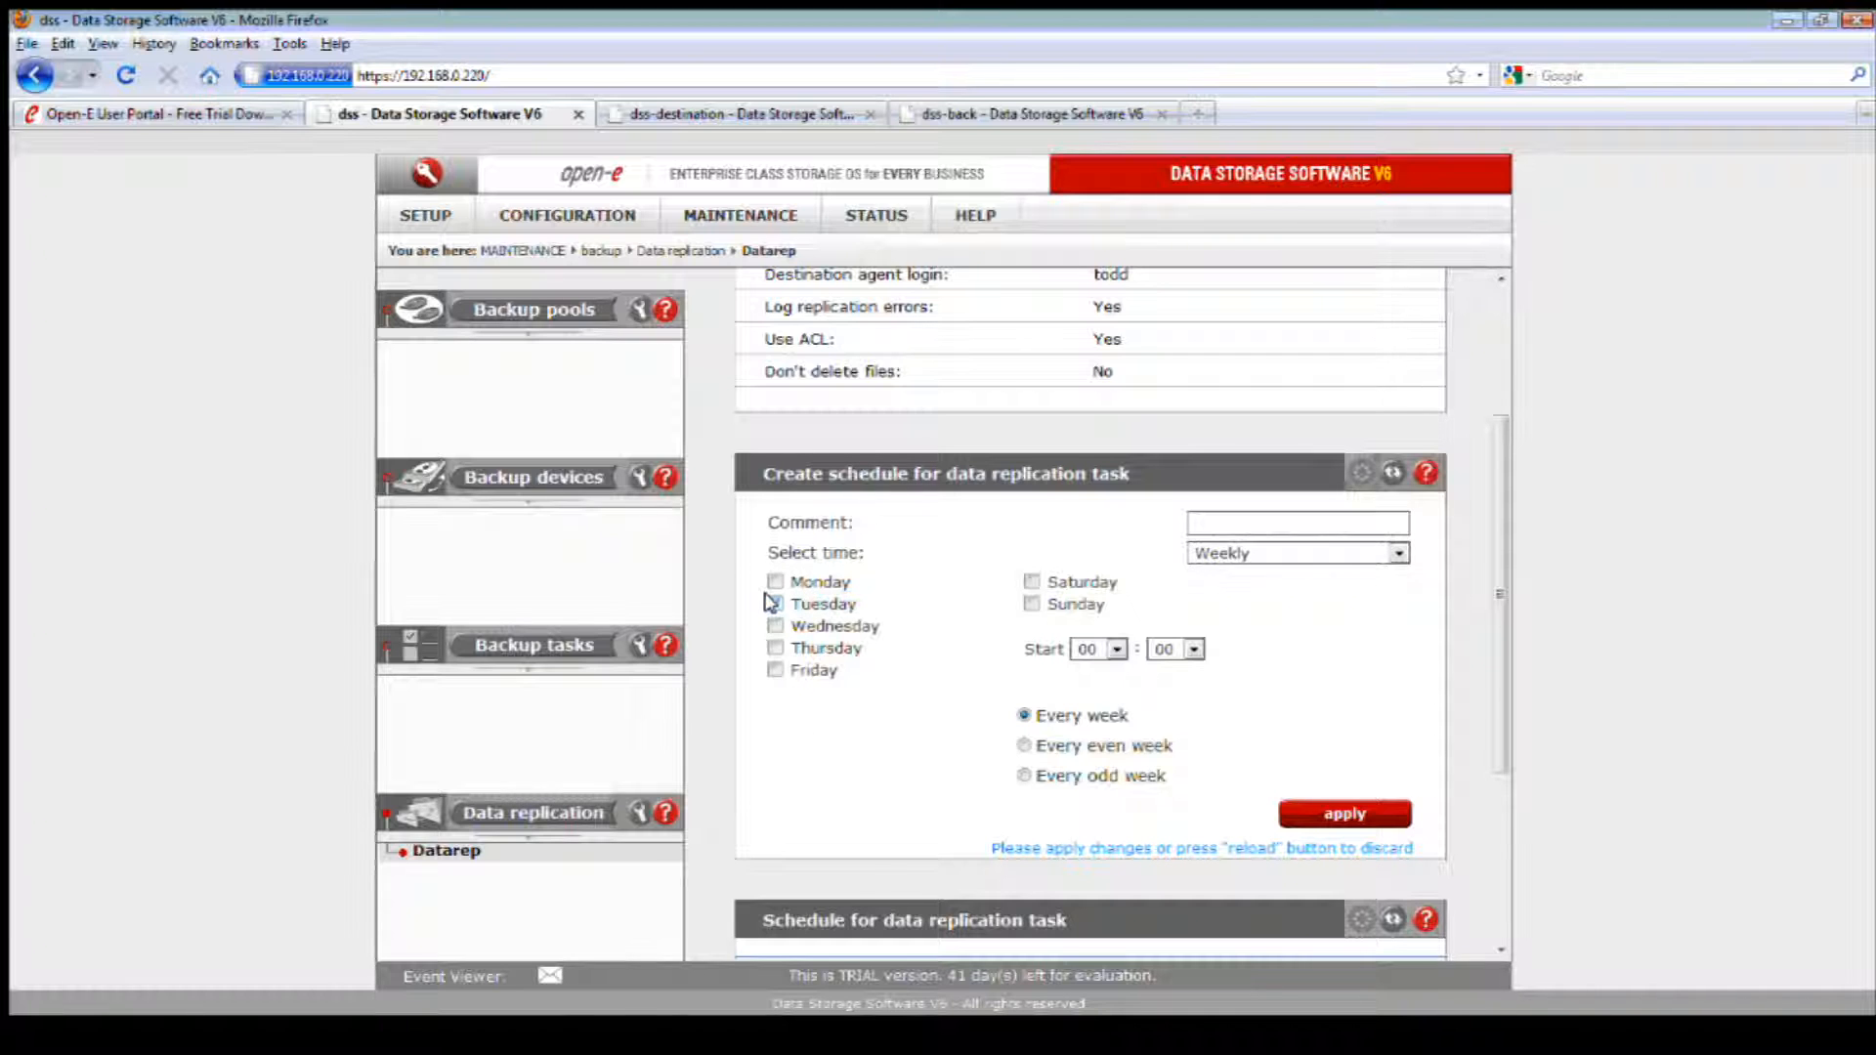
pyautogui.click(1104, 649)
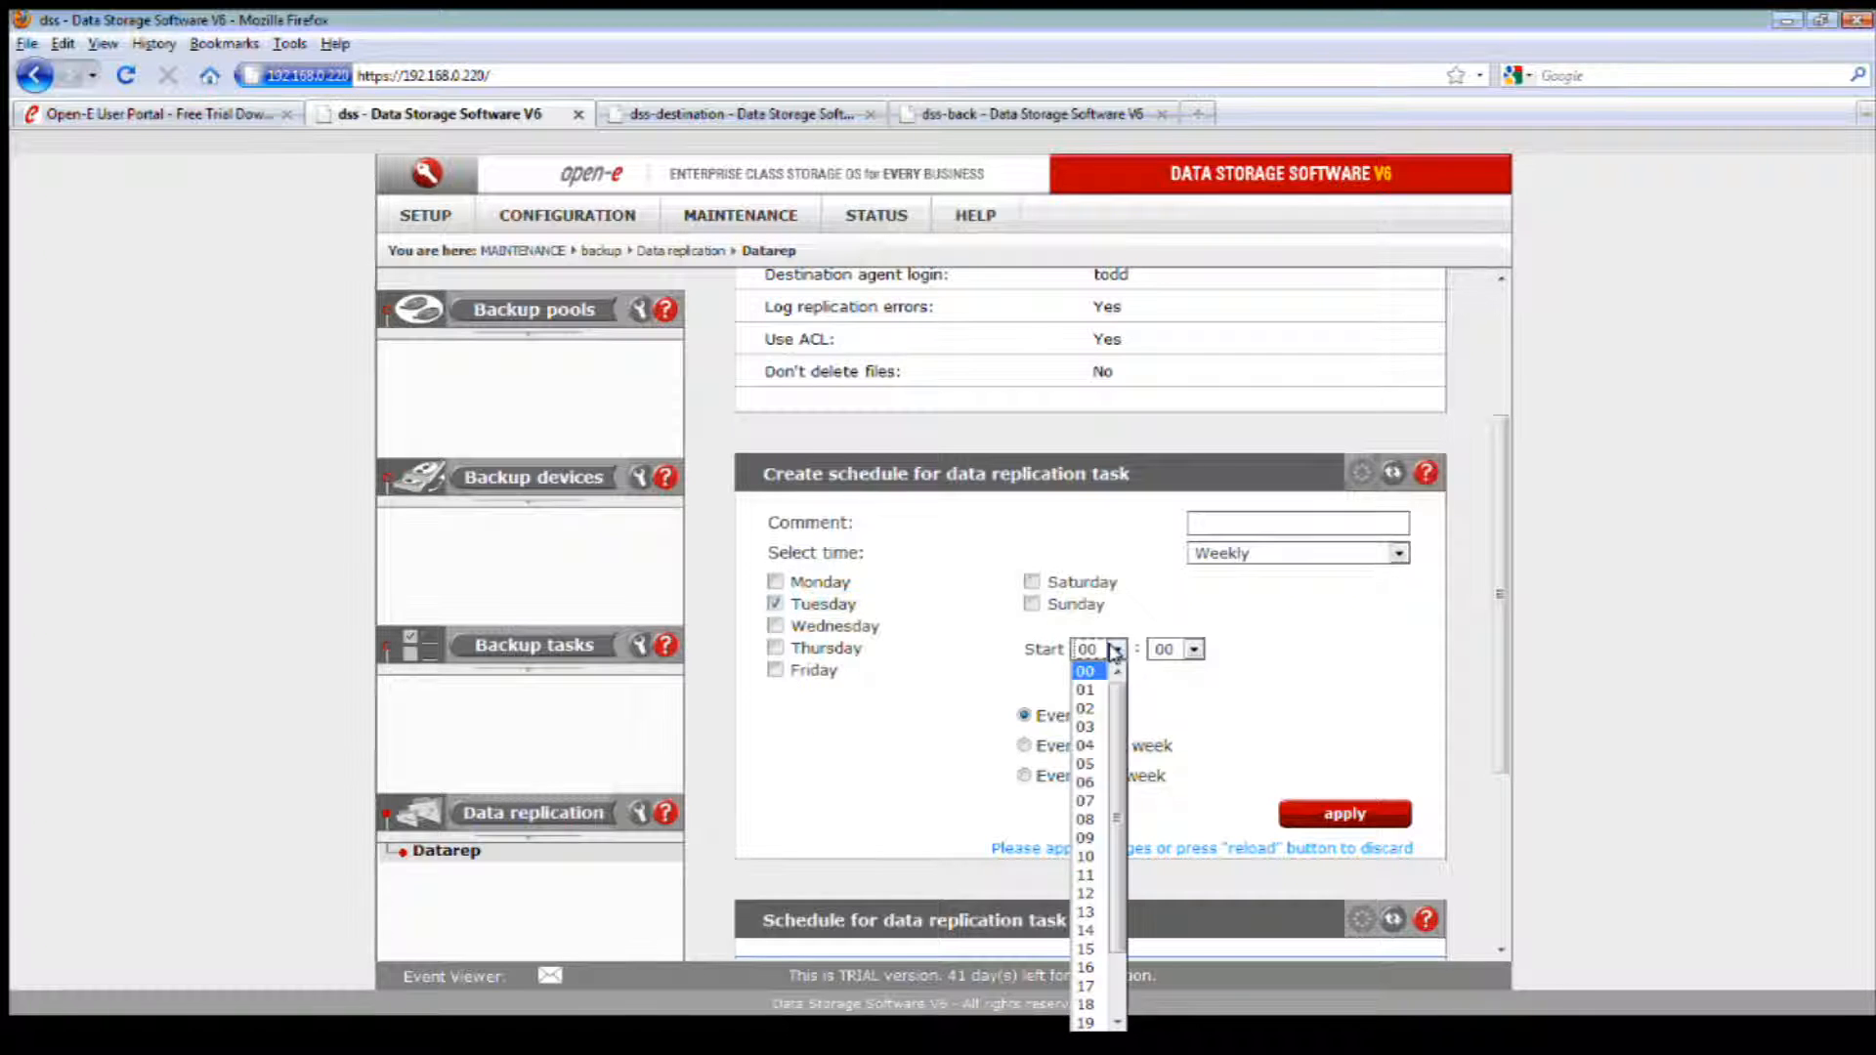
pyautogui.click(1090, 930)
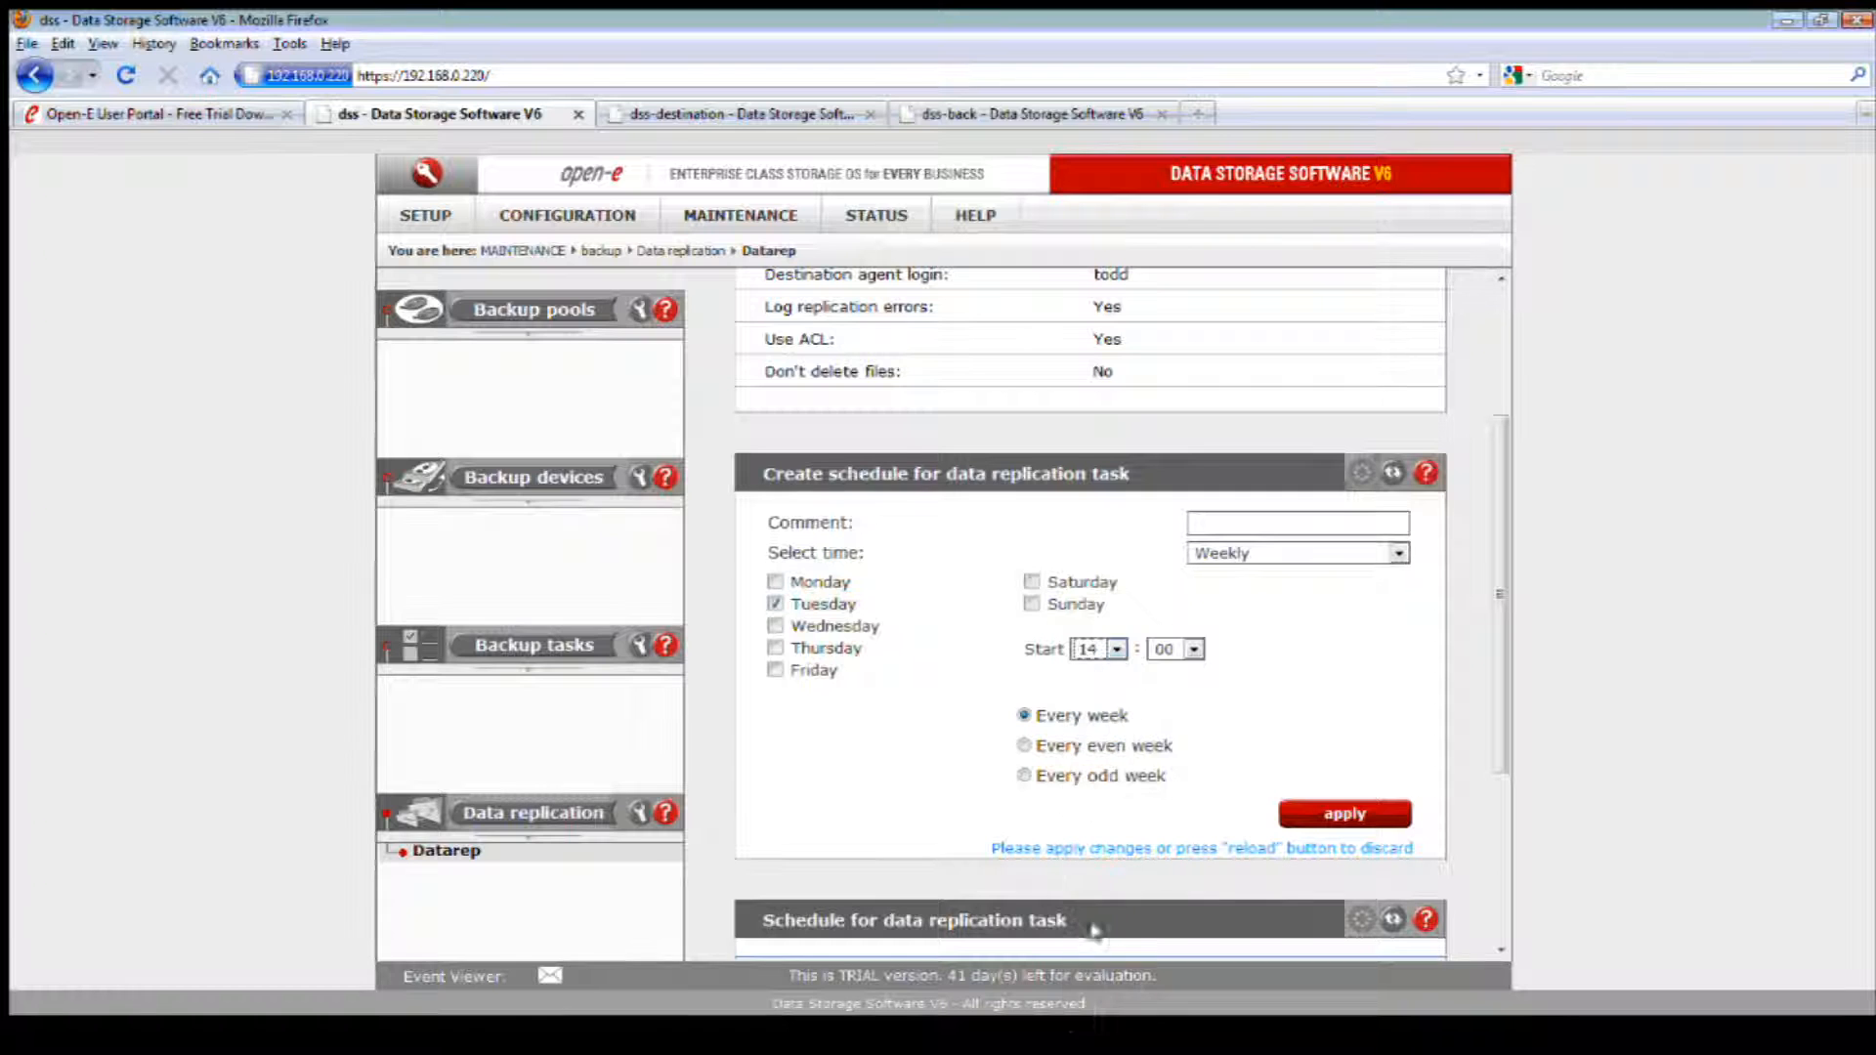
pyautogui.click(1191, 650)
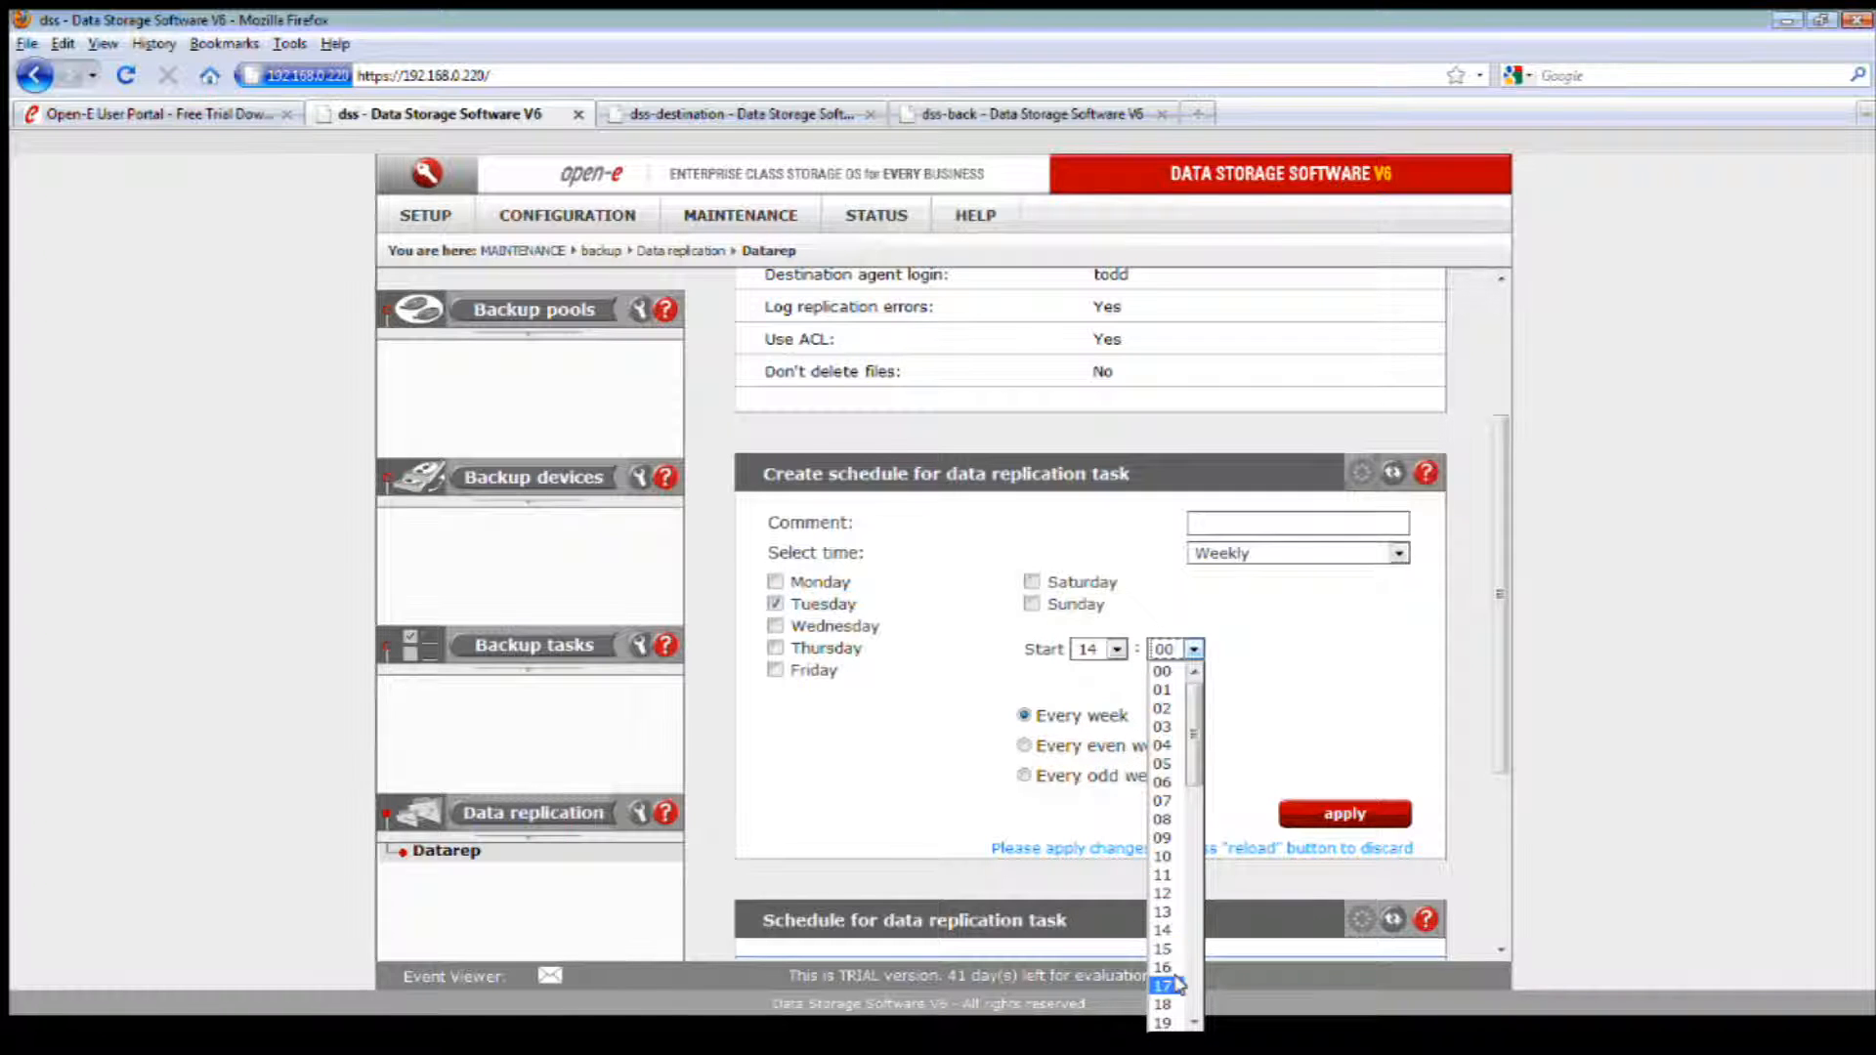
pyautogui.click(1192, 1023)
pyautogui.click(1193, 1023)
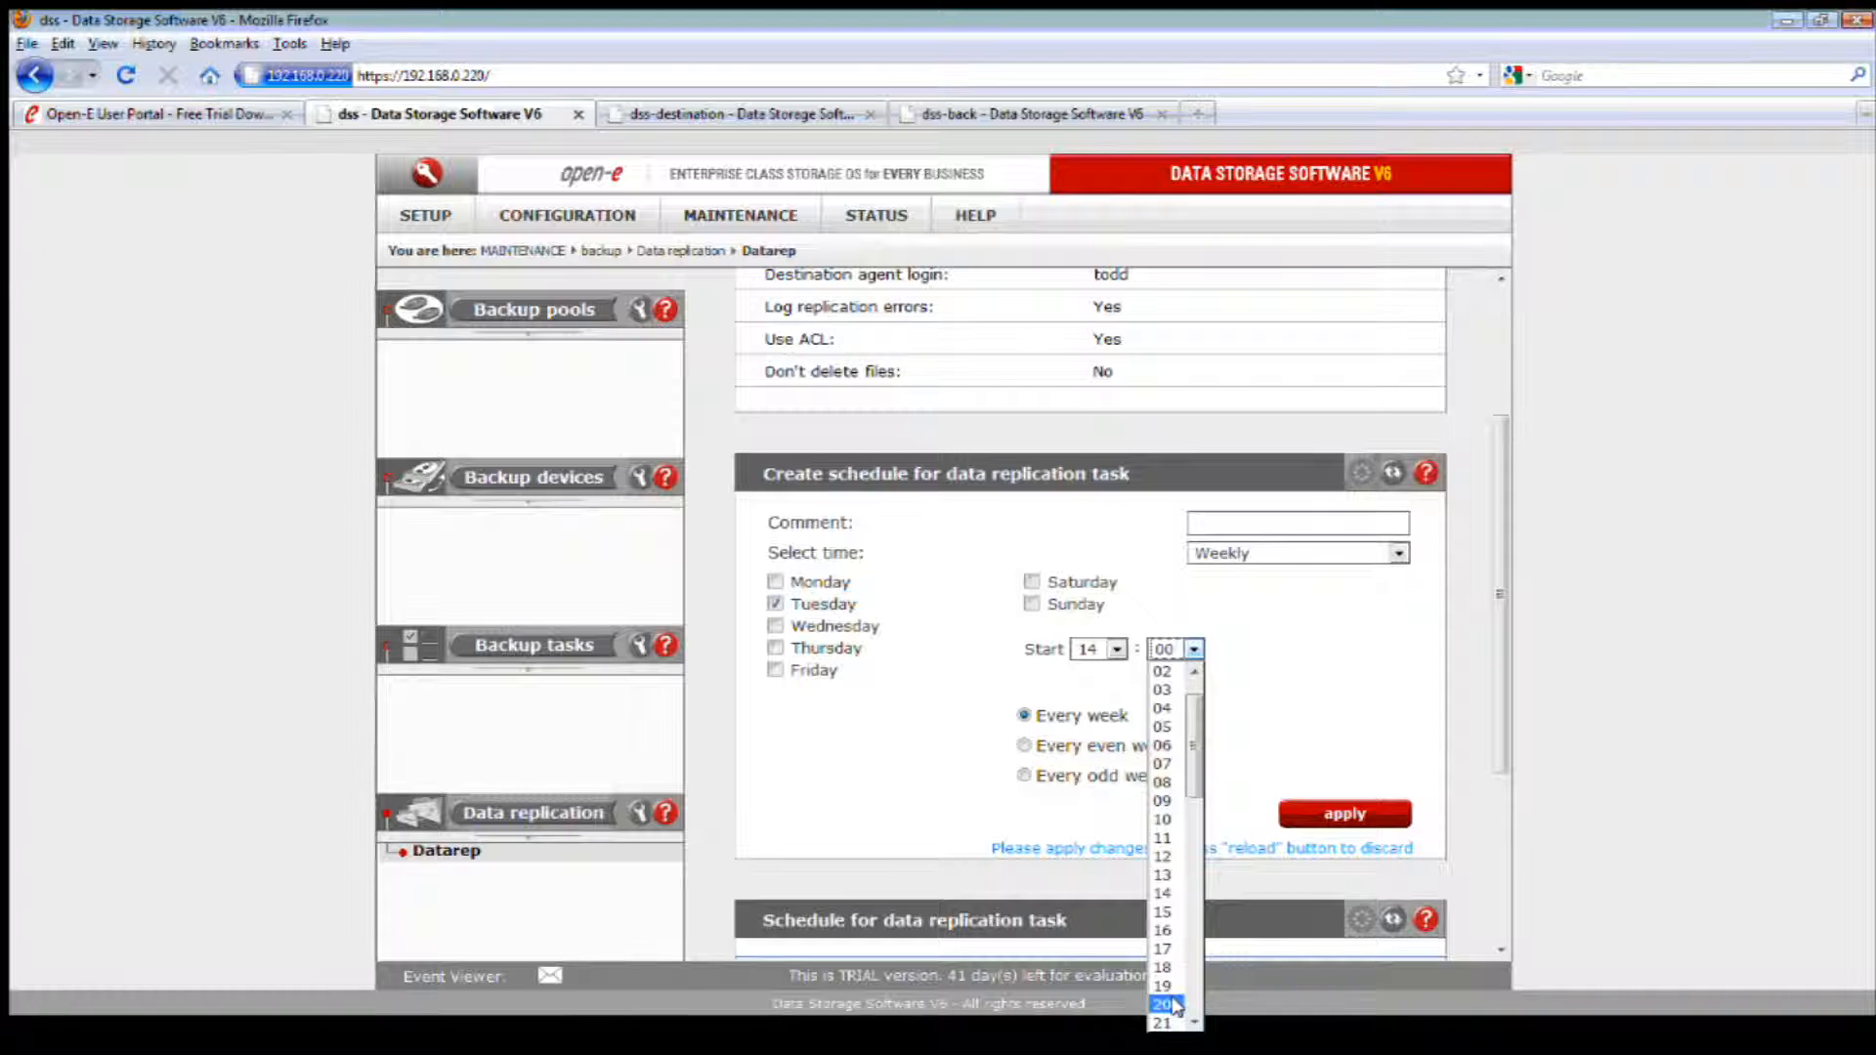
pyautogui.click(1176, 1007)
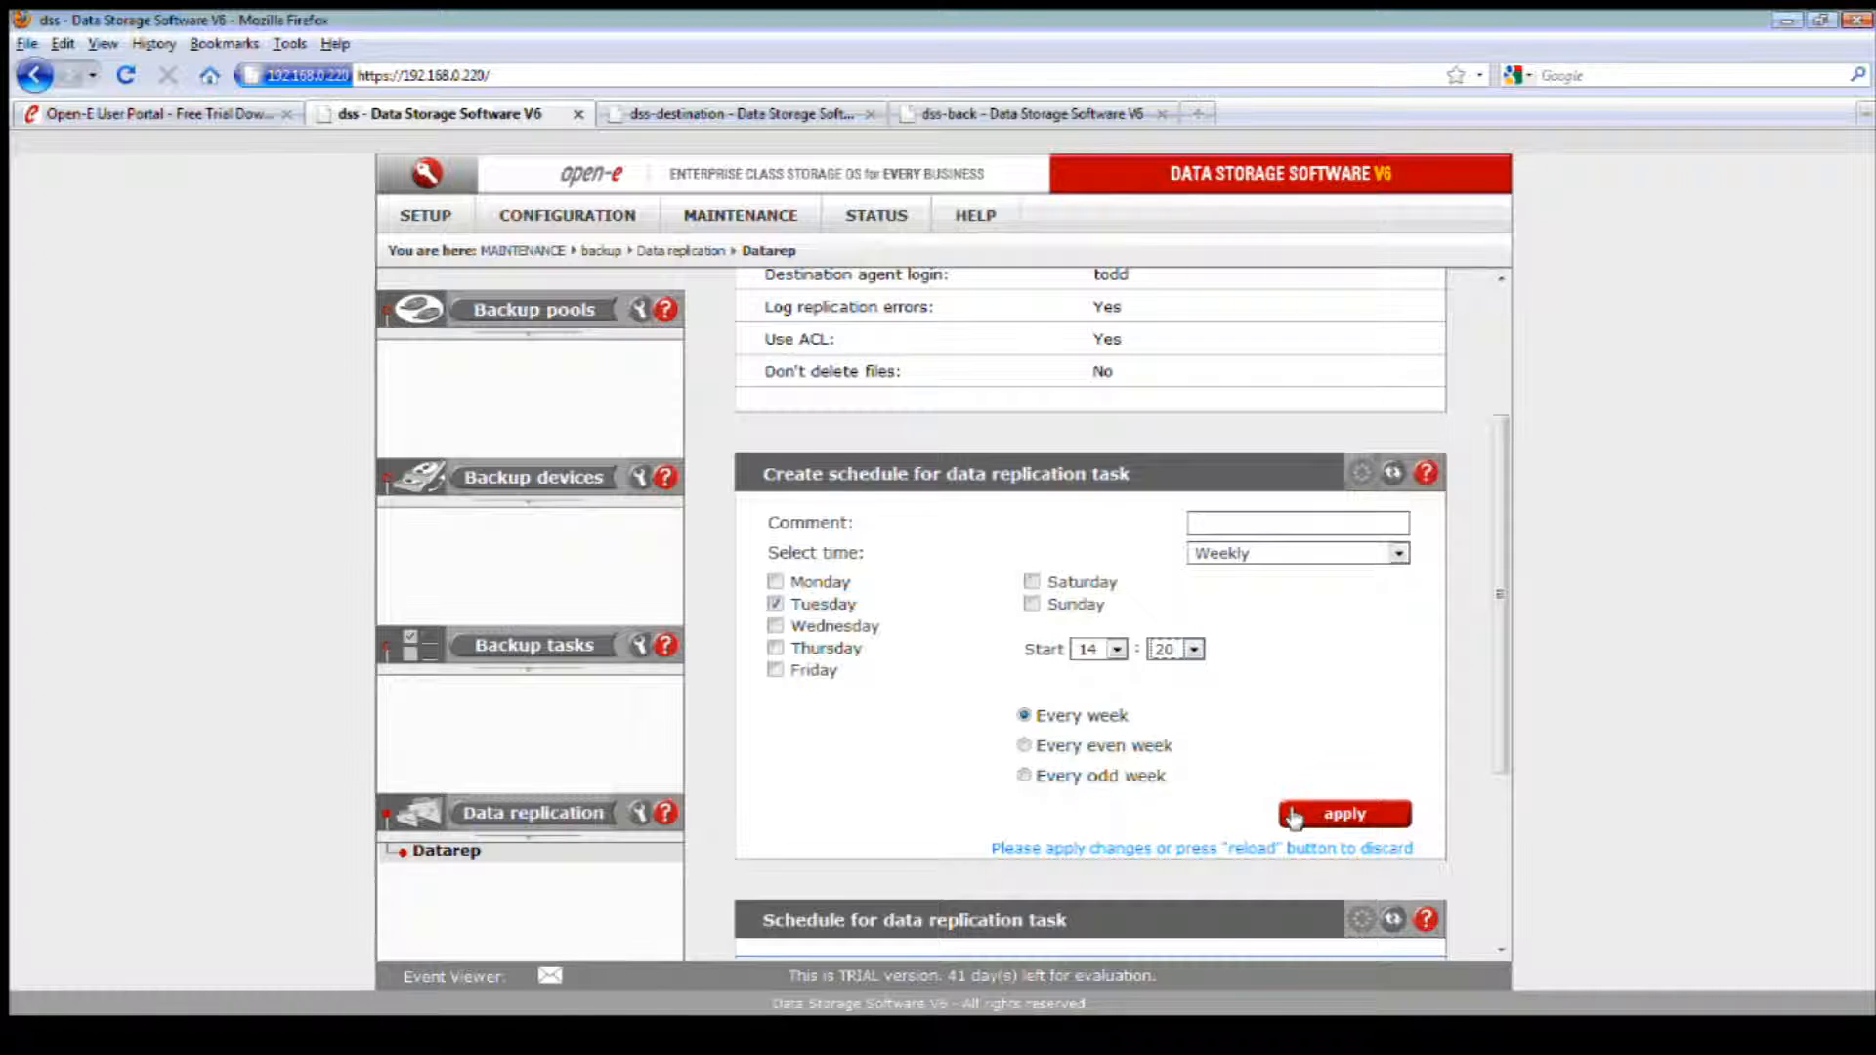
pyautogui.click(1193, 649)
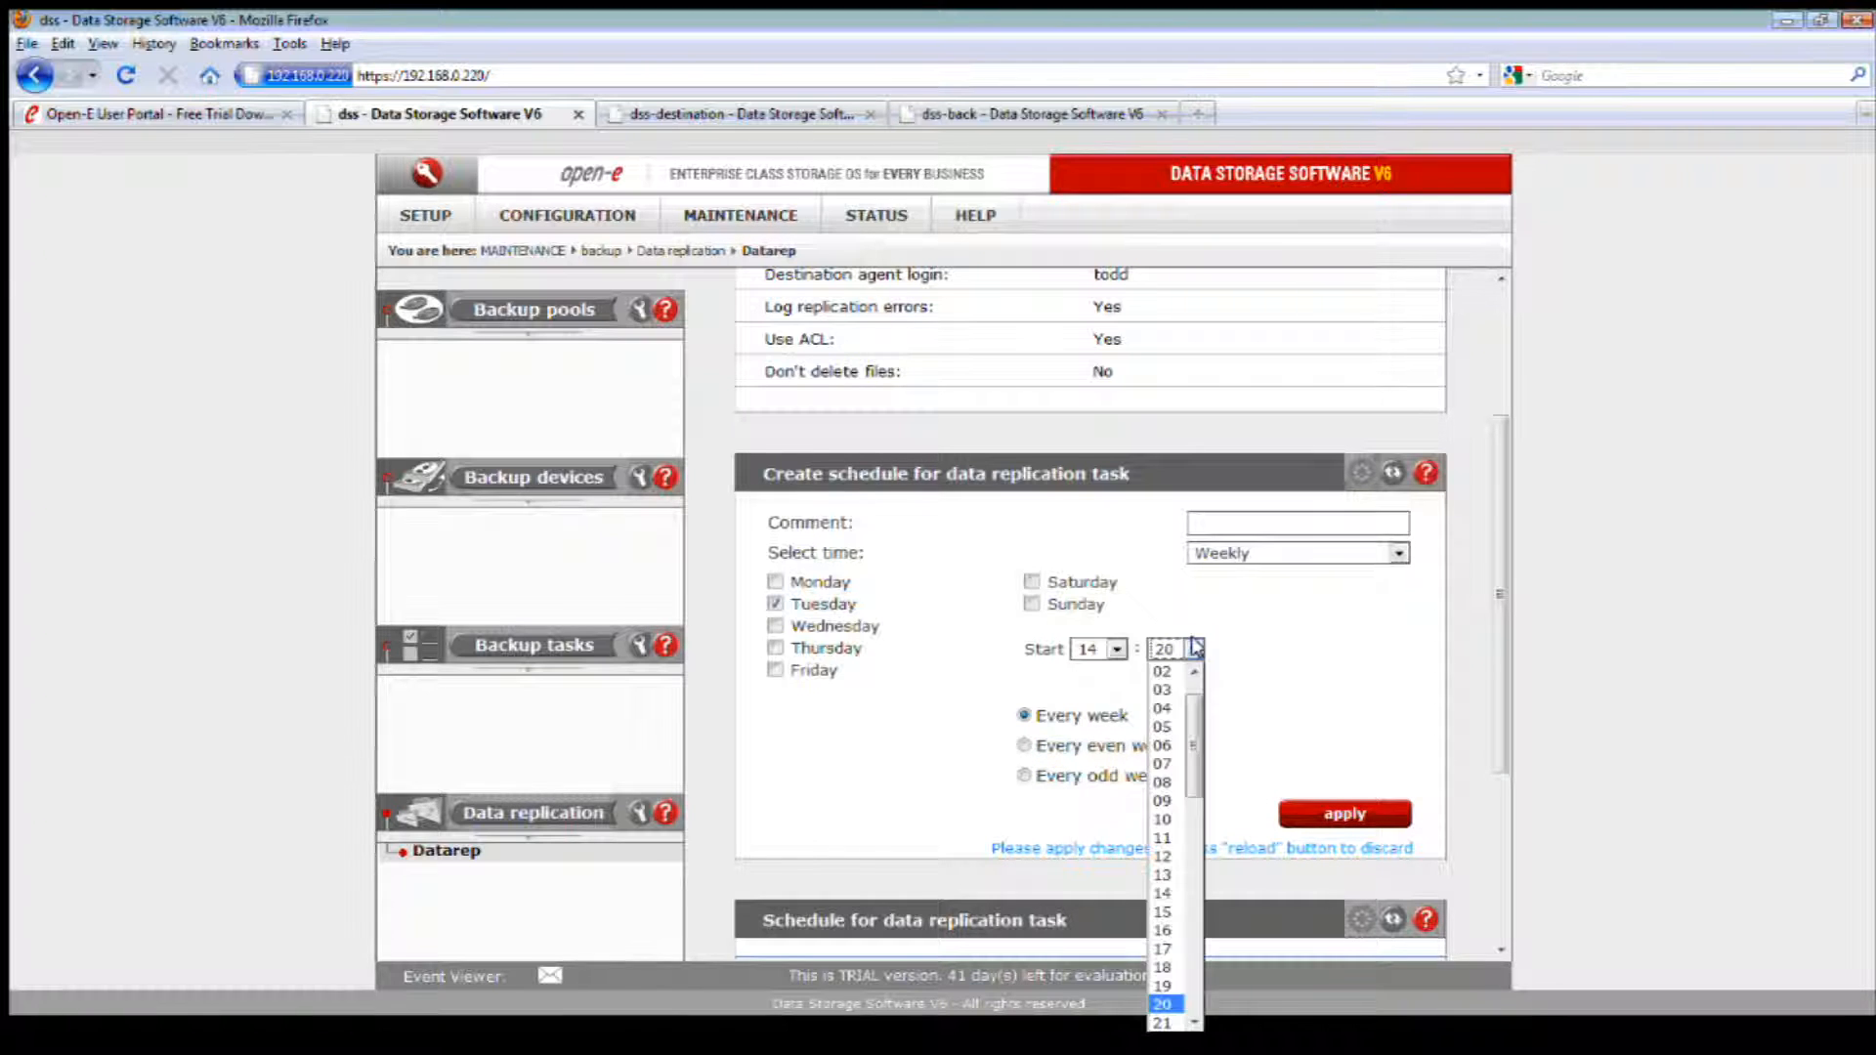
pyautogui.click(1164, 1023)
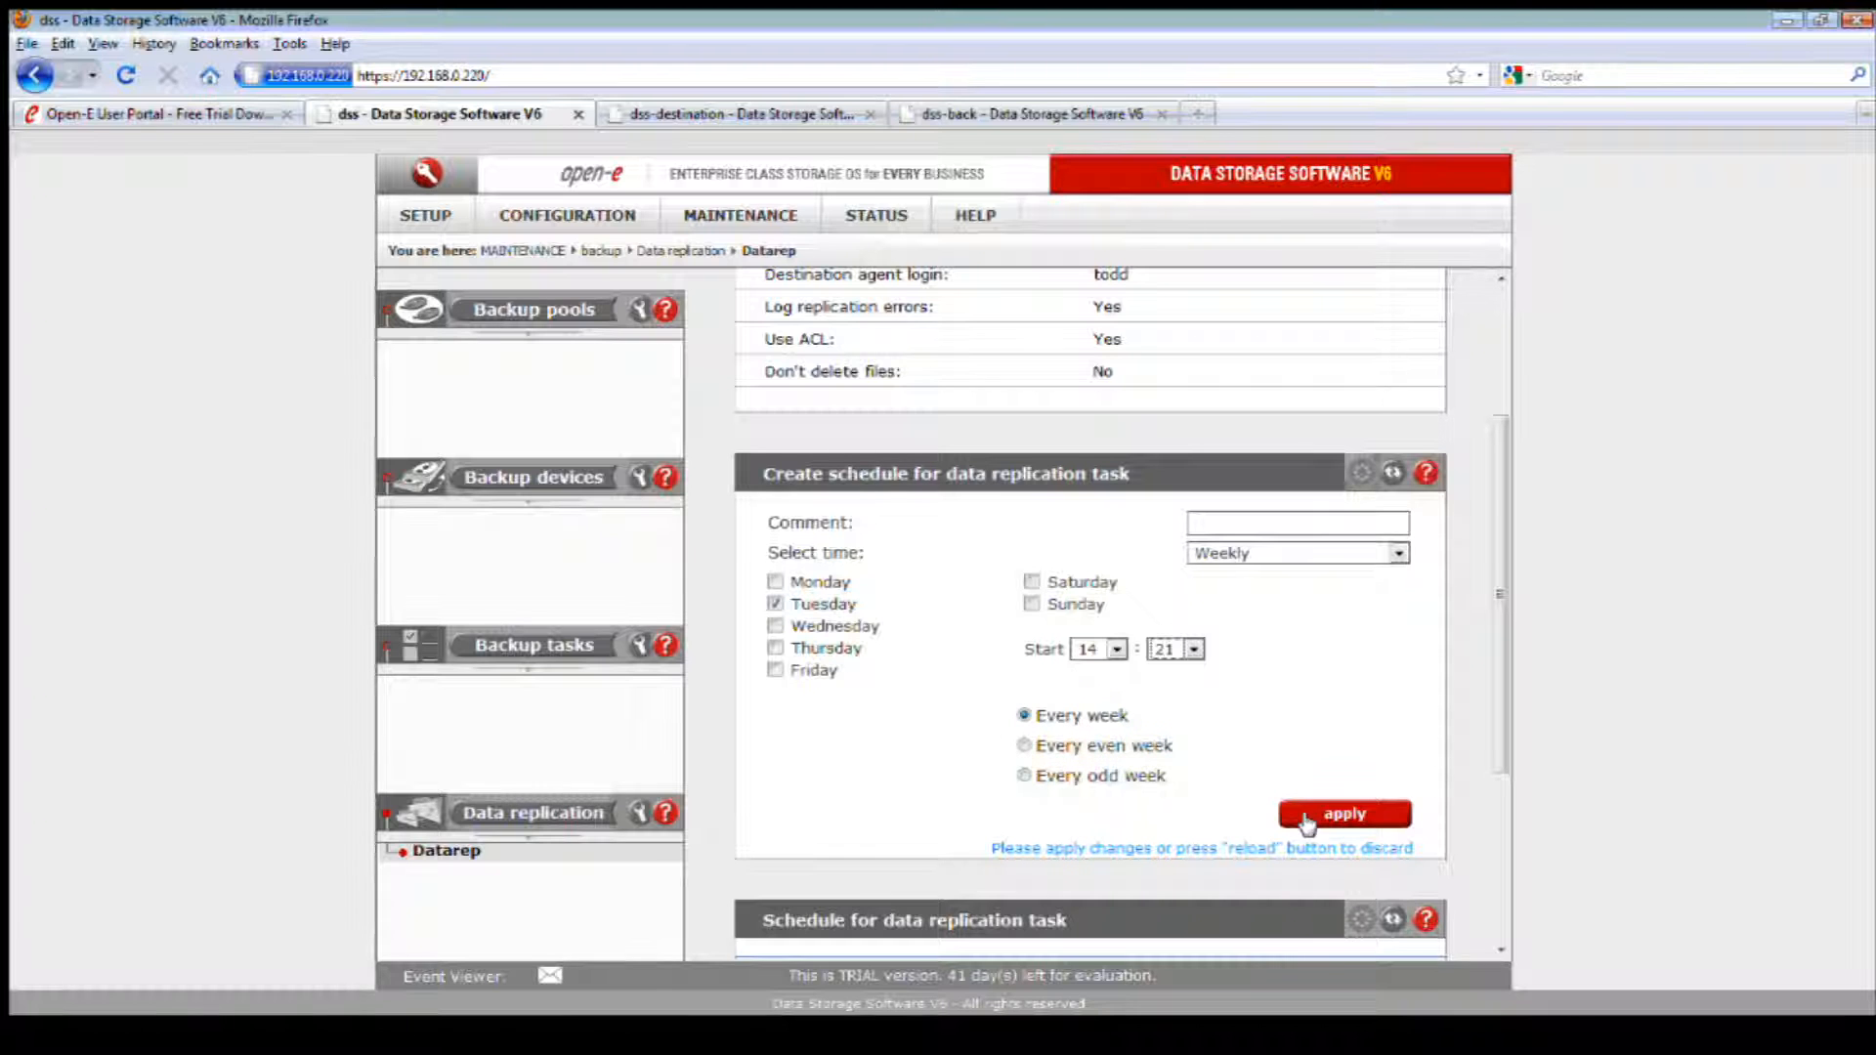
pyautogui.click(1356, 815)
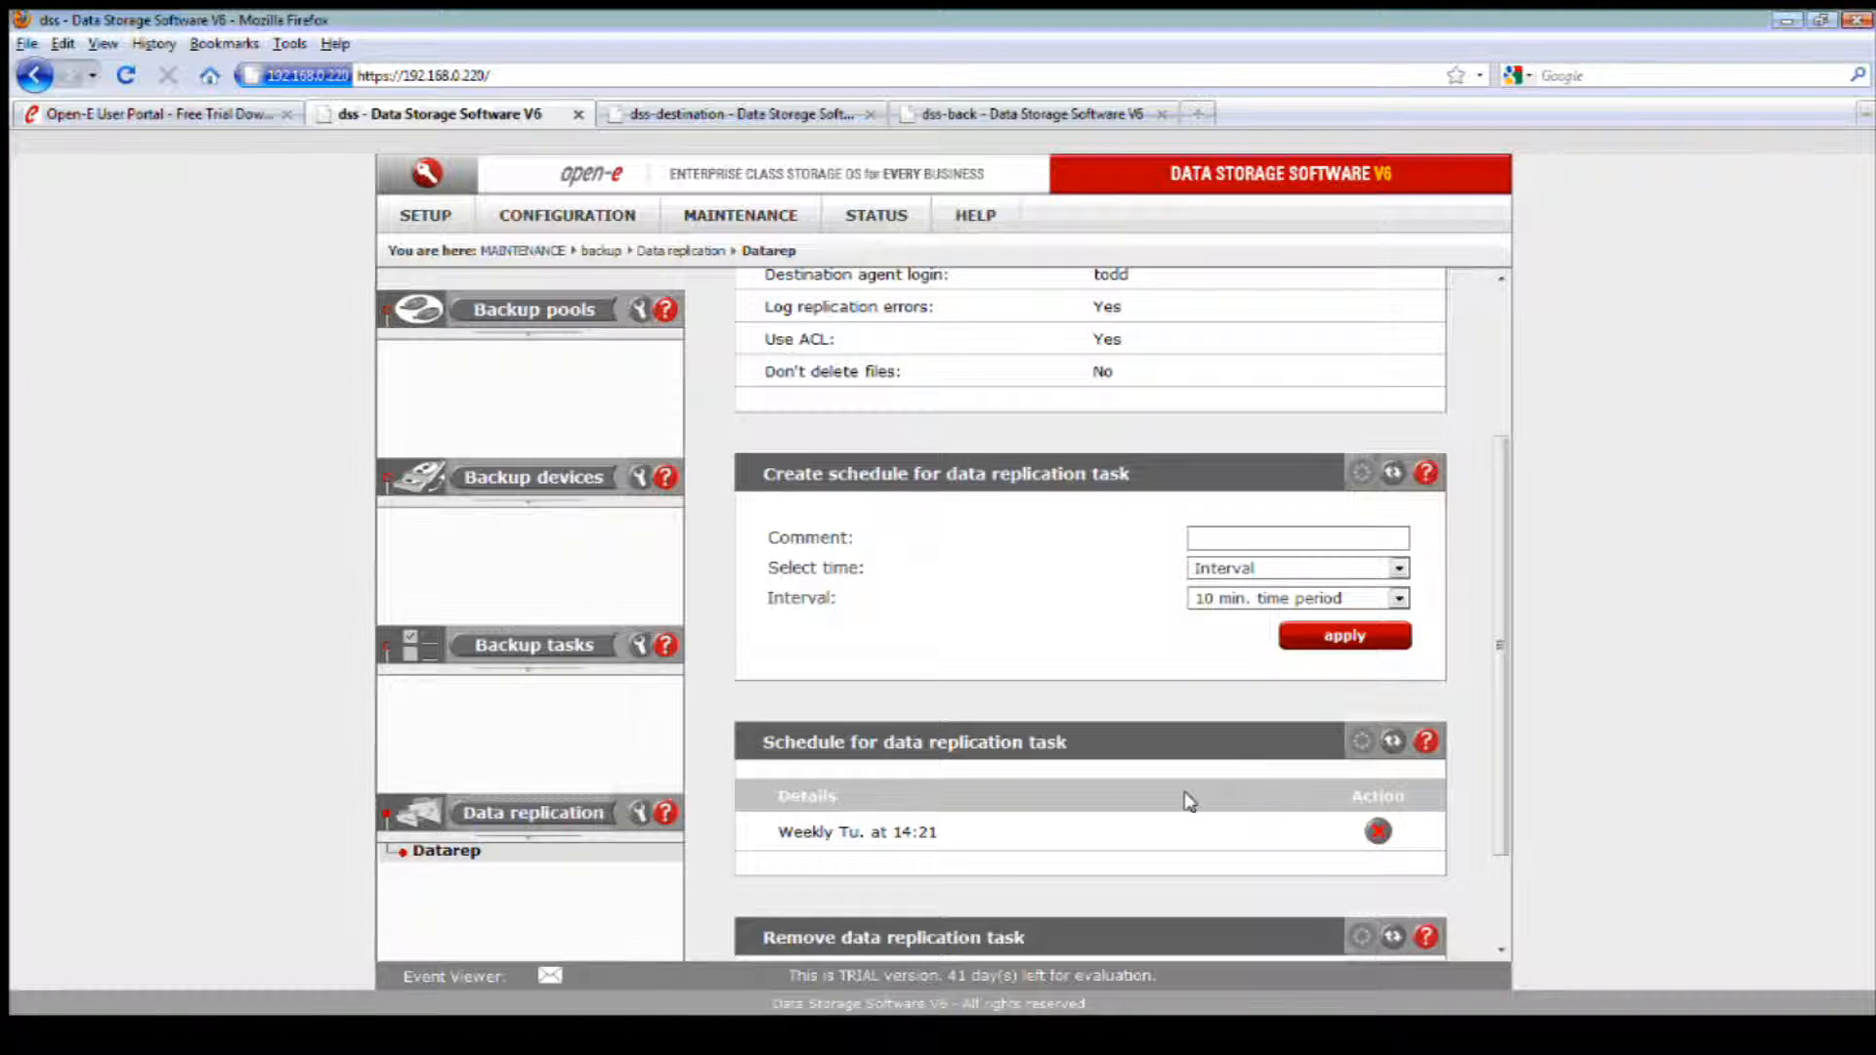
# Step: Review the Datarep task's attributes, its saved schedule and the option for removing the task
pyautogui.scroll(-3, 1026, 831)
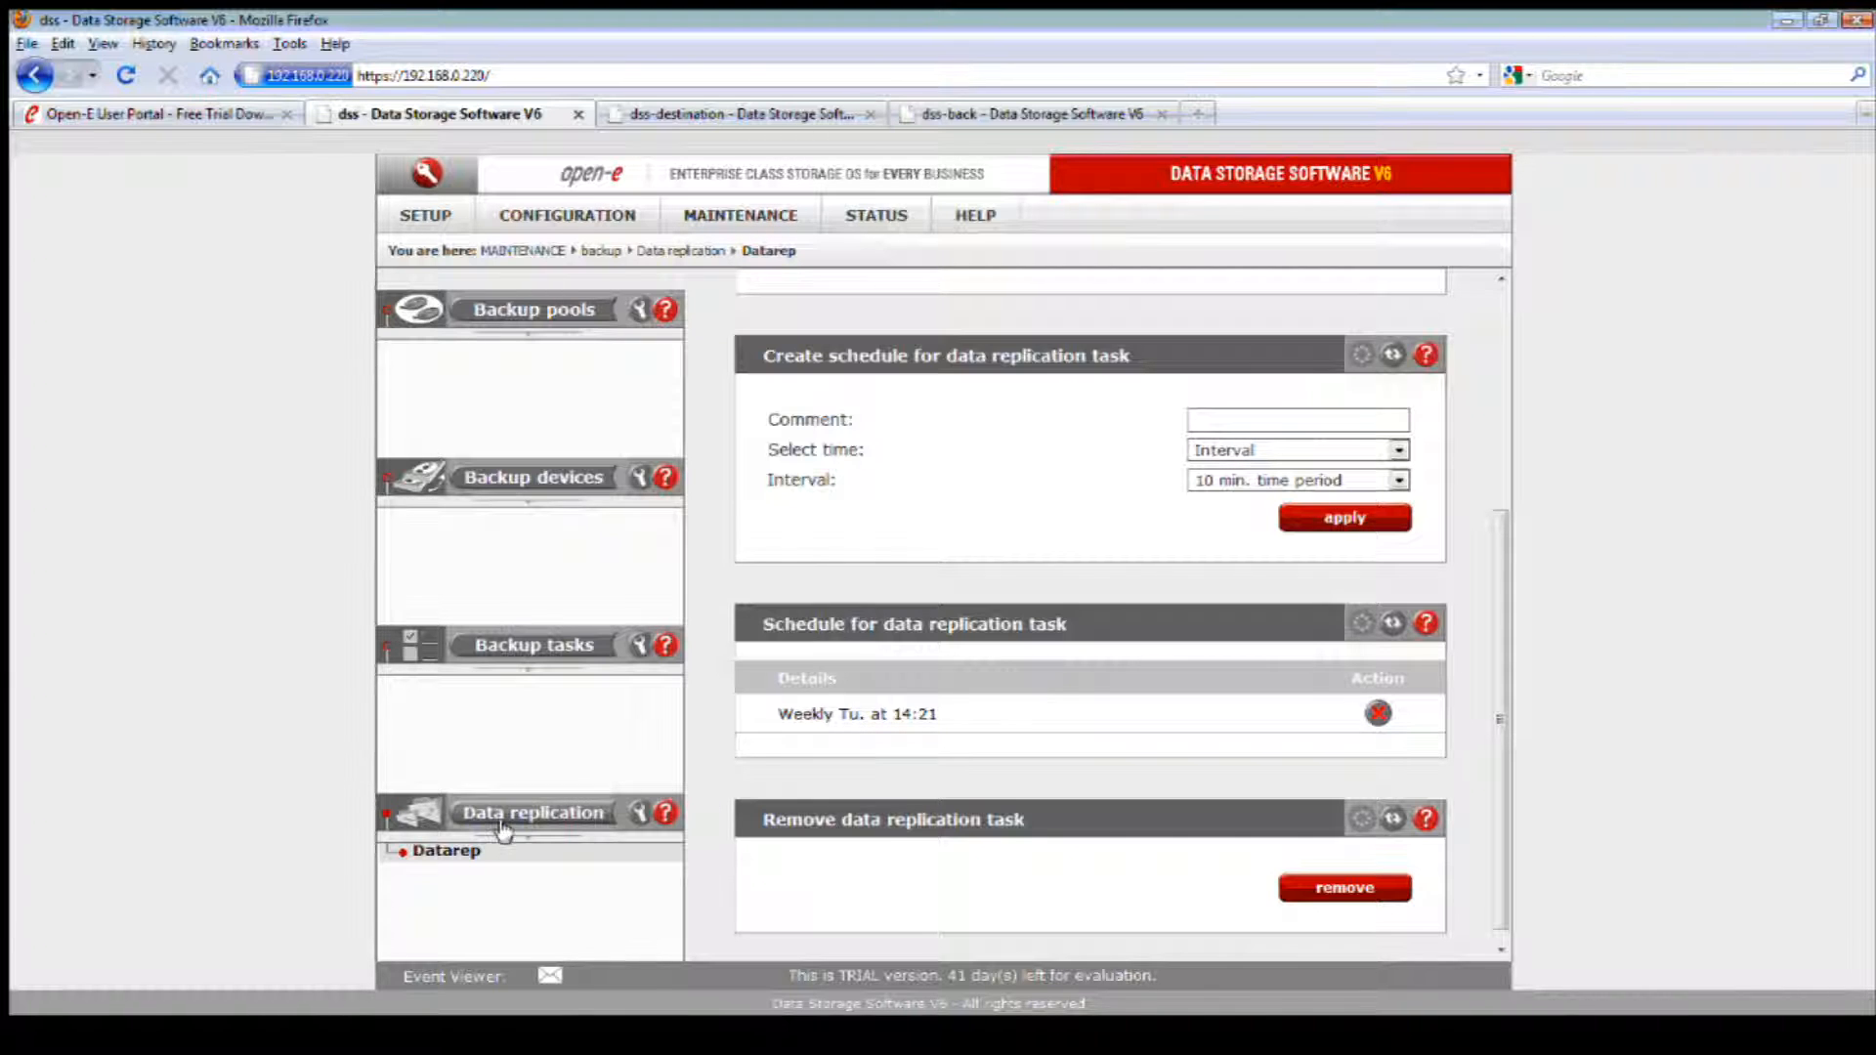
pyautogui.click(465, 851)
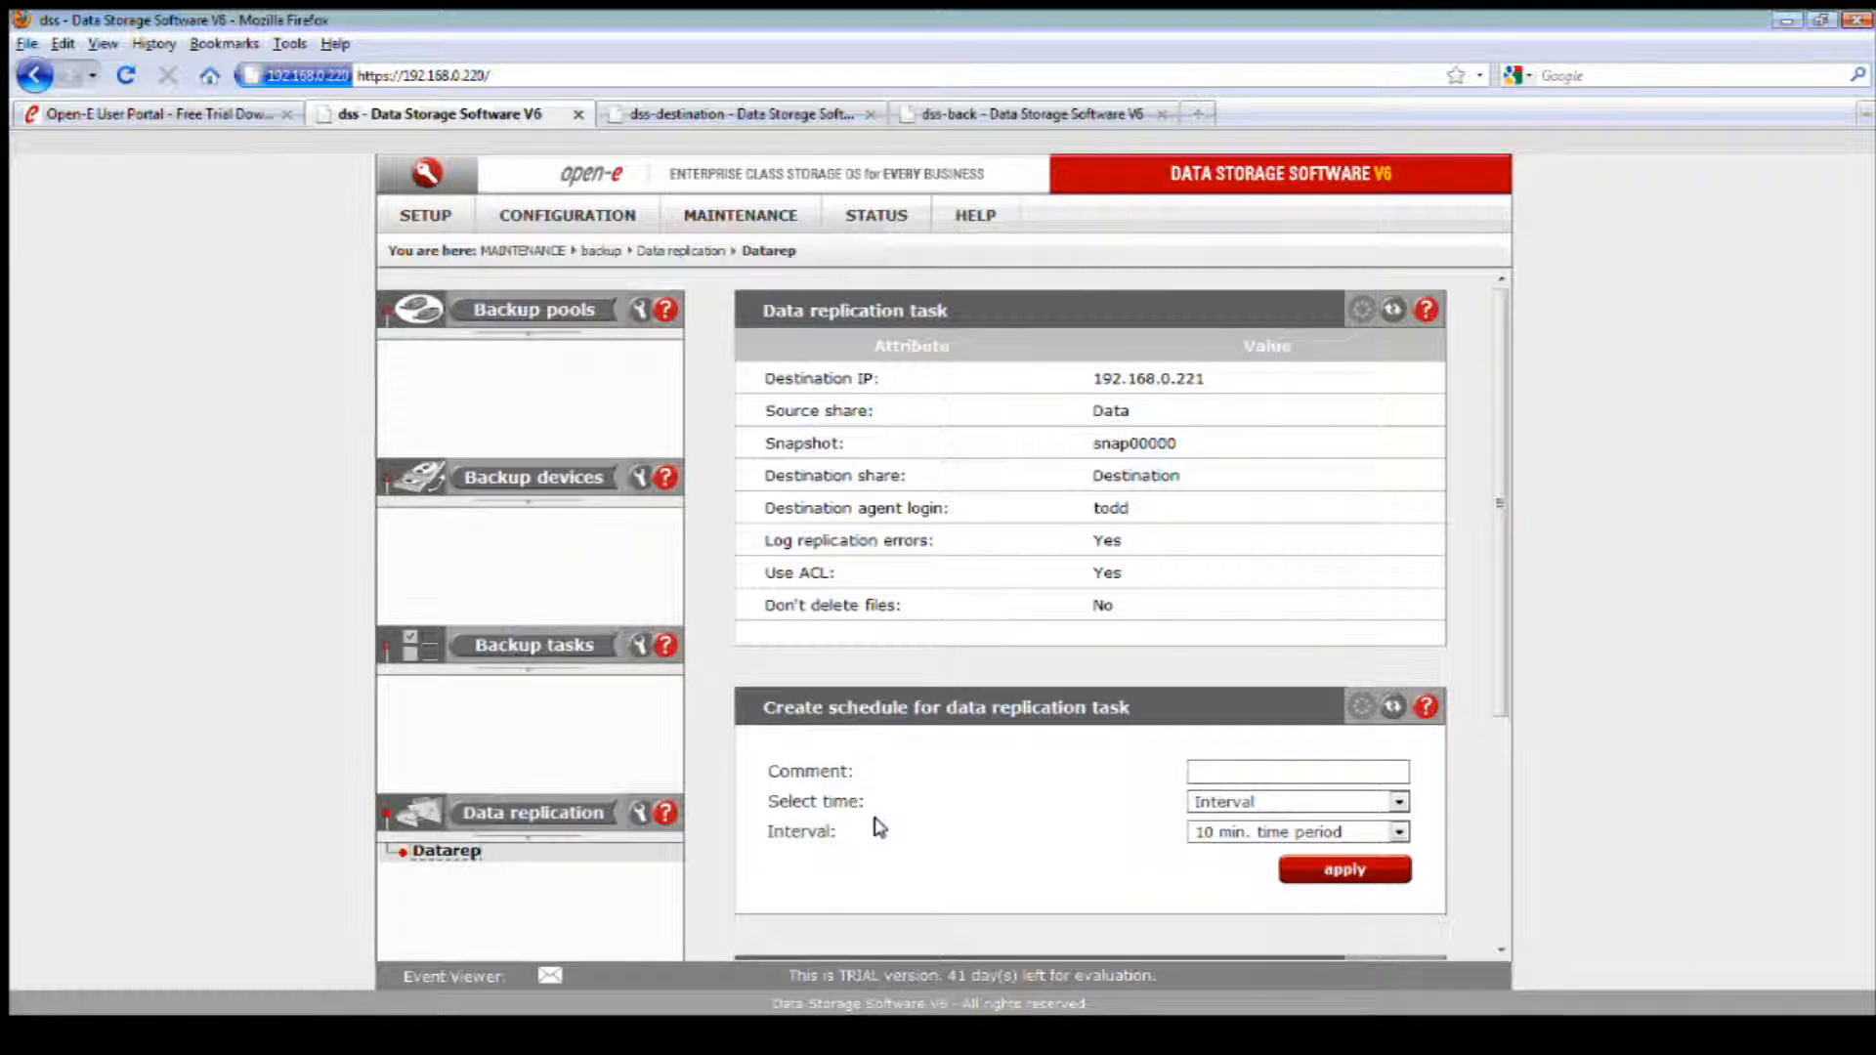
pyautogui.scroll(-4, 880, 822)
pyautogui.scroll(-2, 901, 822)
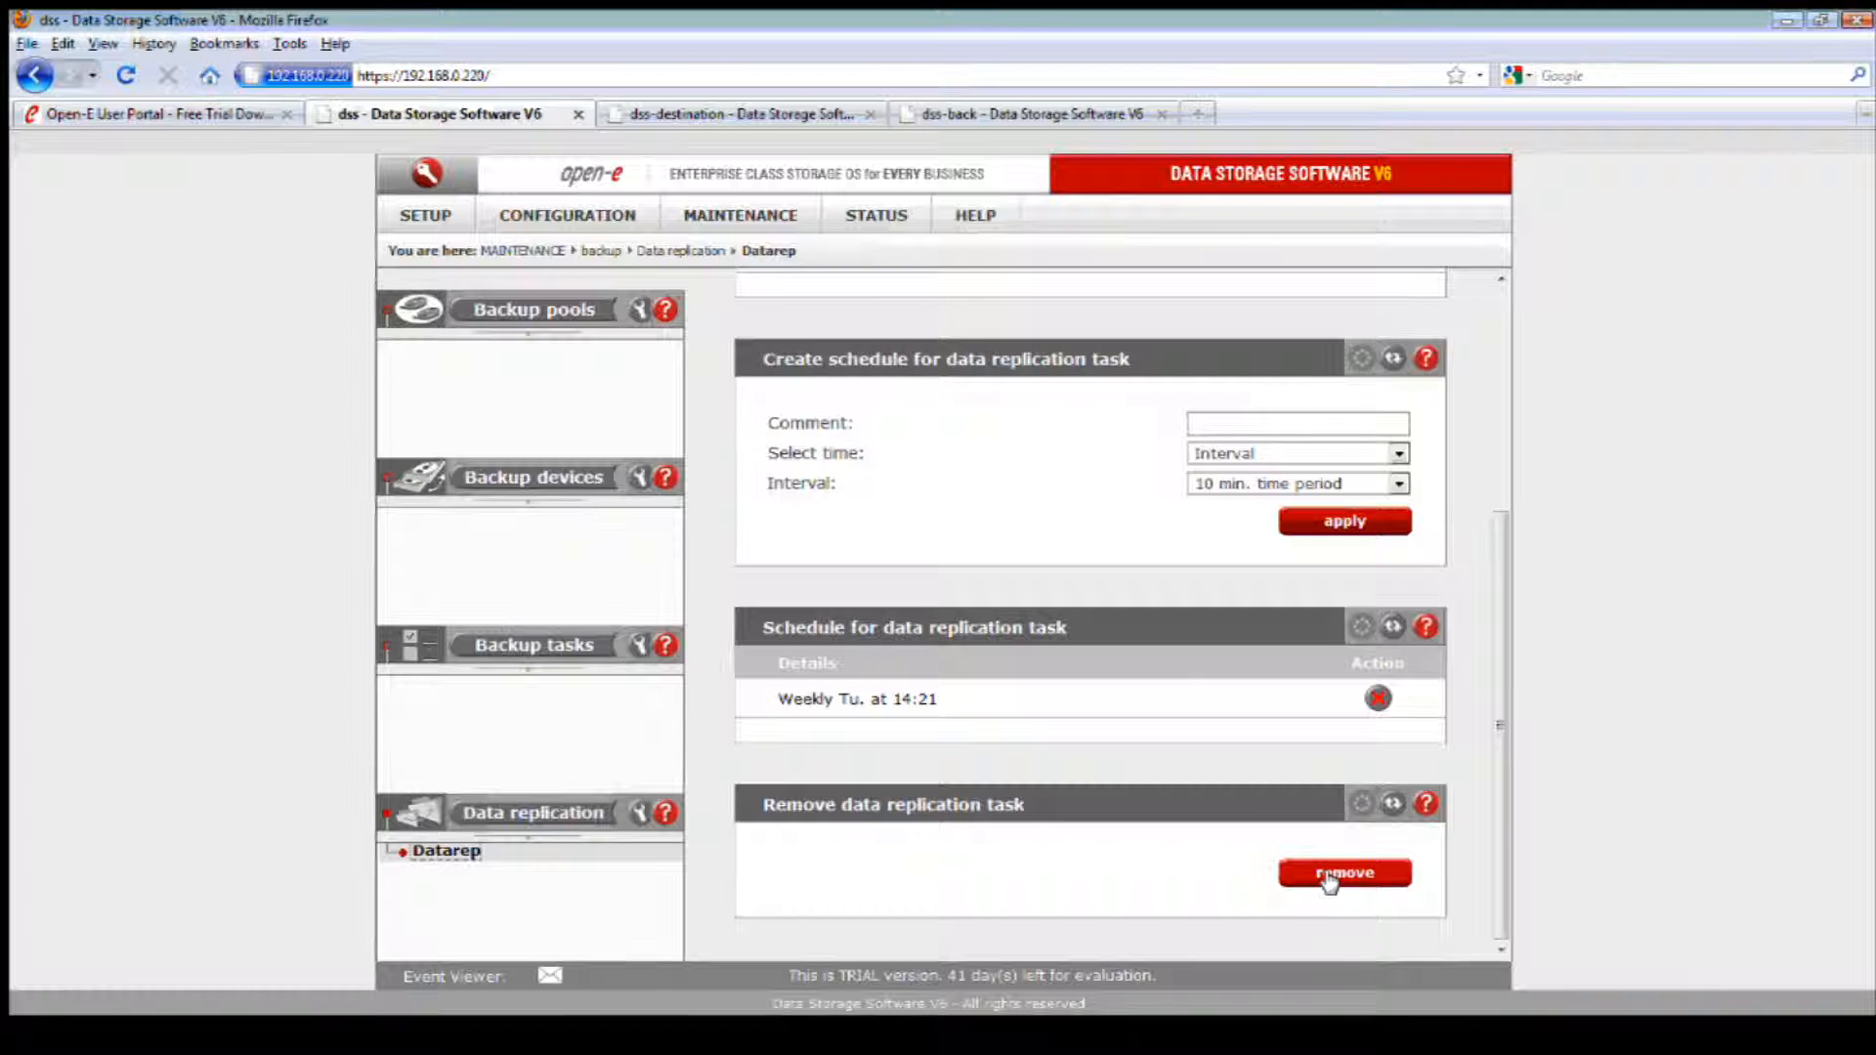
# Step: Start the Datarep task manually from the list of data replication tasks and toggle its details
pyautogui.click(589, 812)
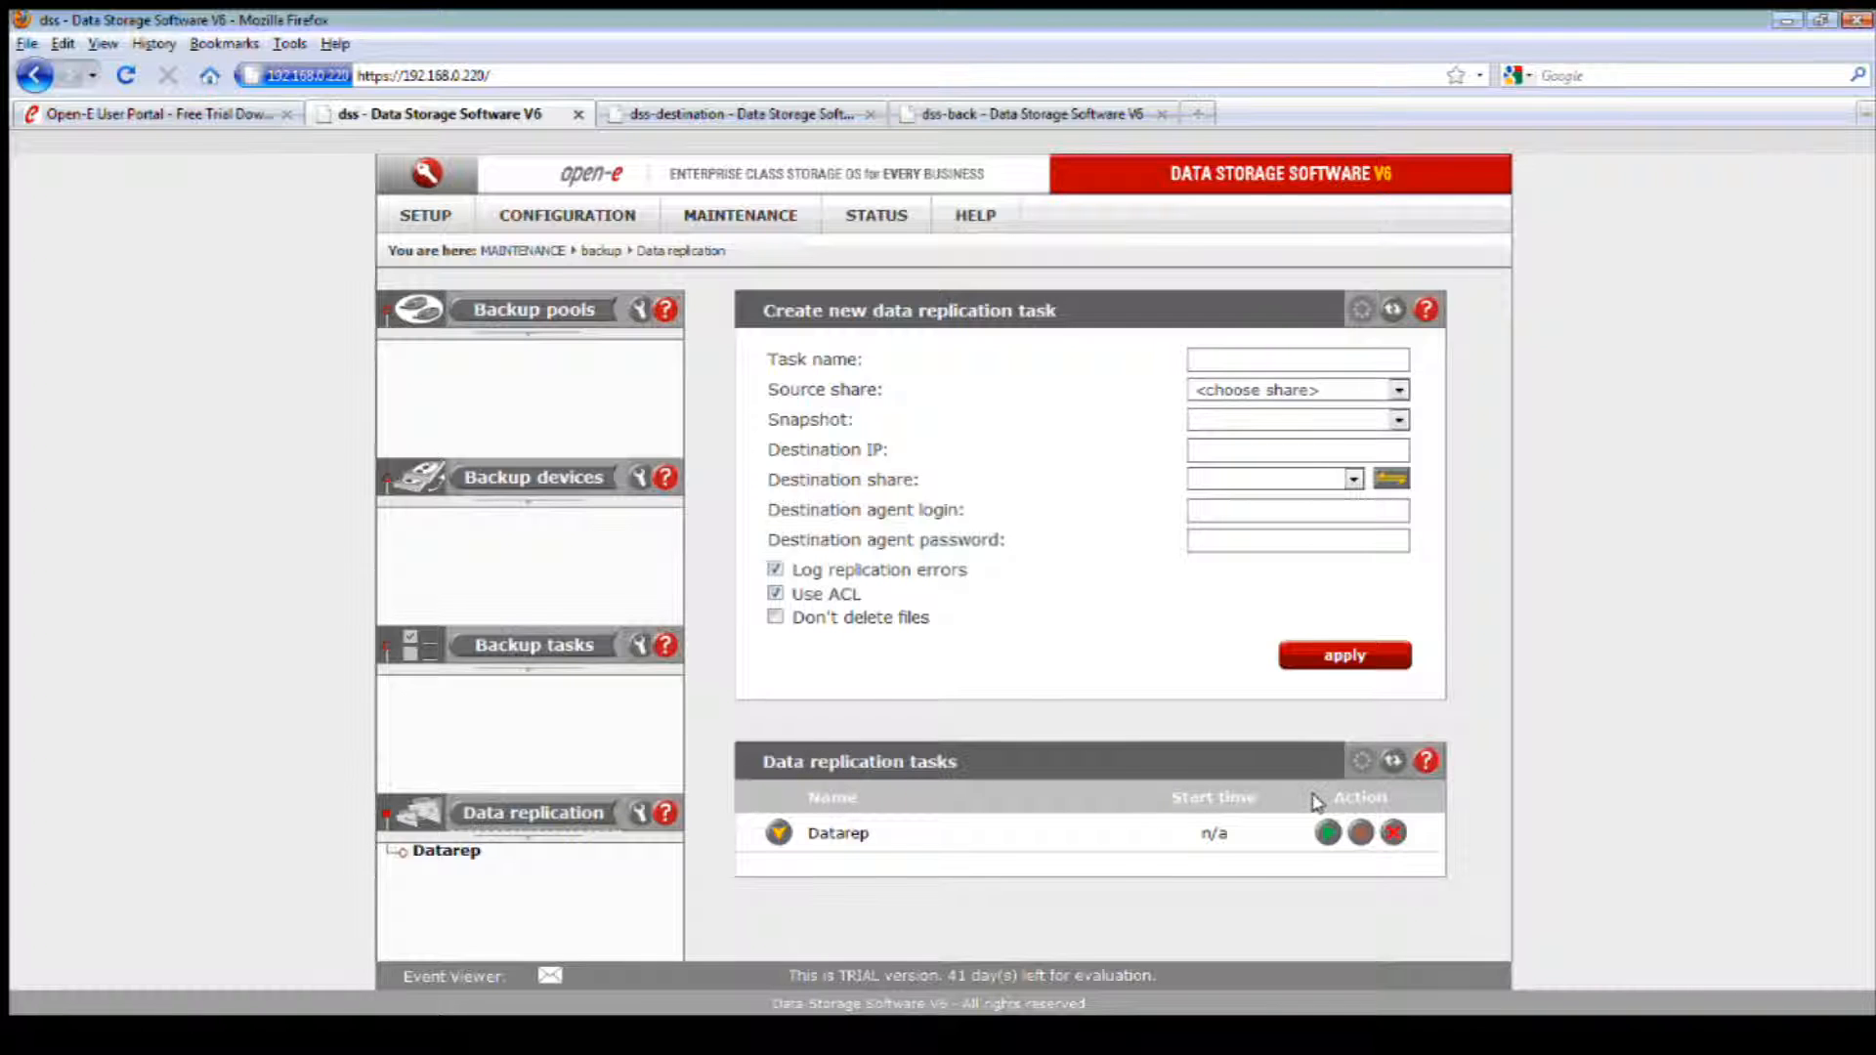
pyautogui.click(1325, 832)
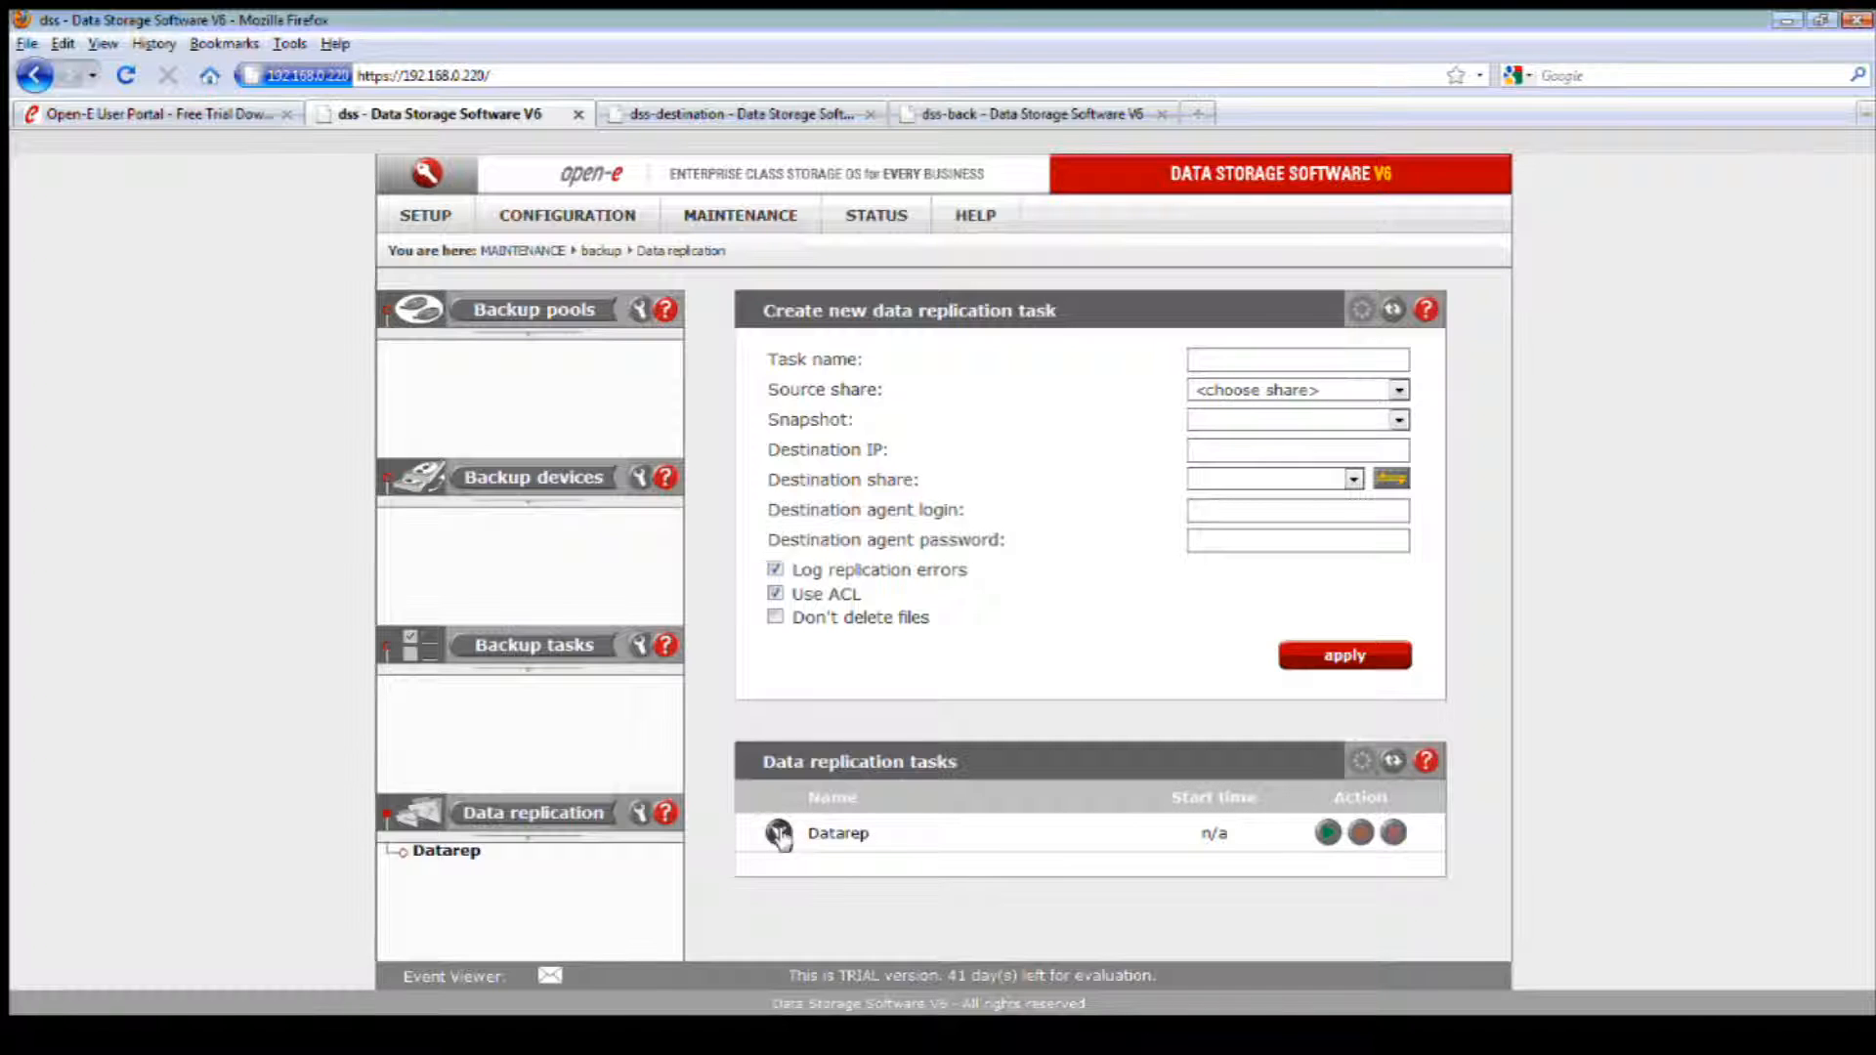
pyautogui.click(778, 833)
pyautogui.scroll(-3, 909, 825)
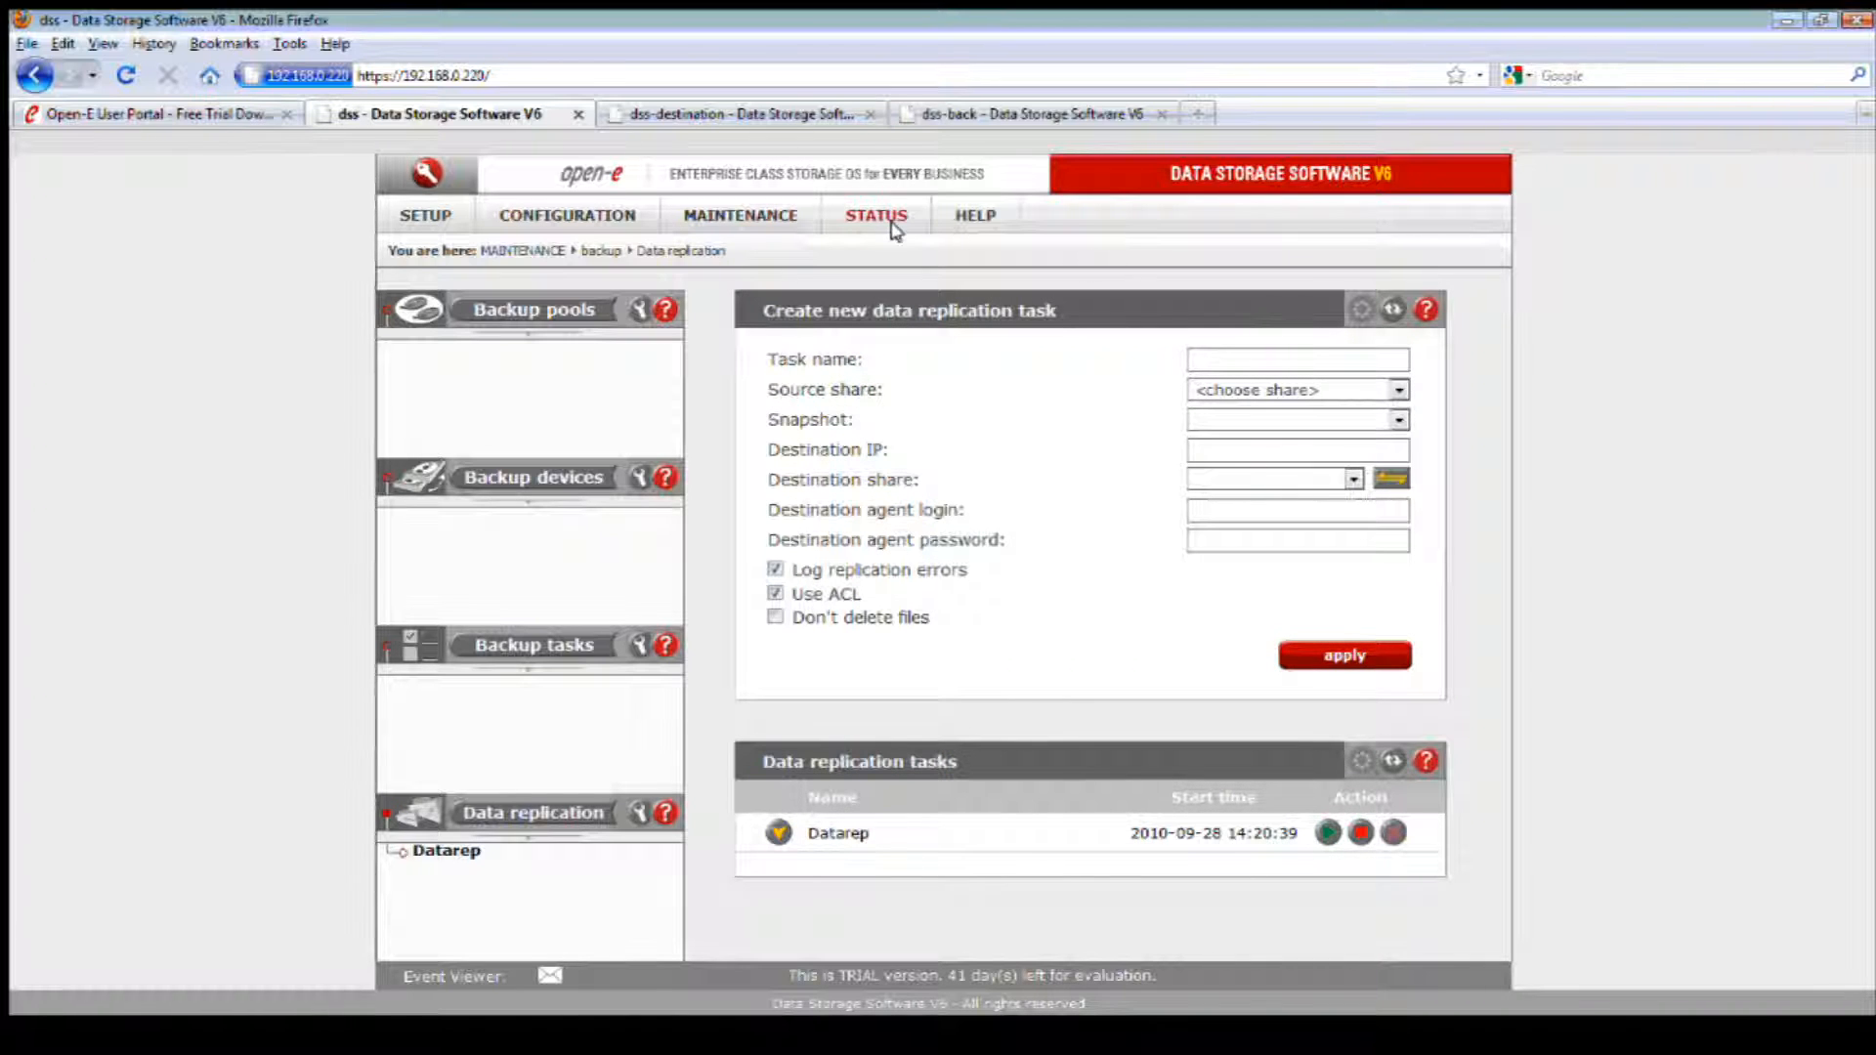
# Step: Open the tasks status log and inspect the transfer details of the latest finished Datarep replication entry
pyautogui.moveTo(874, 219)
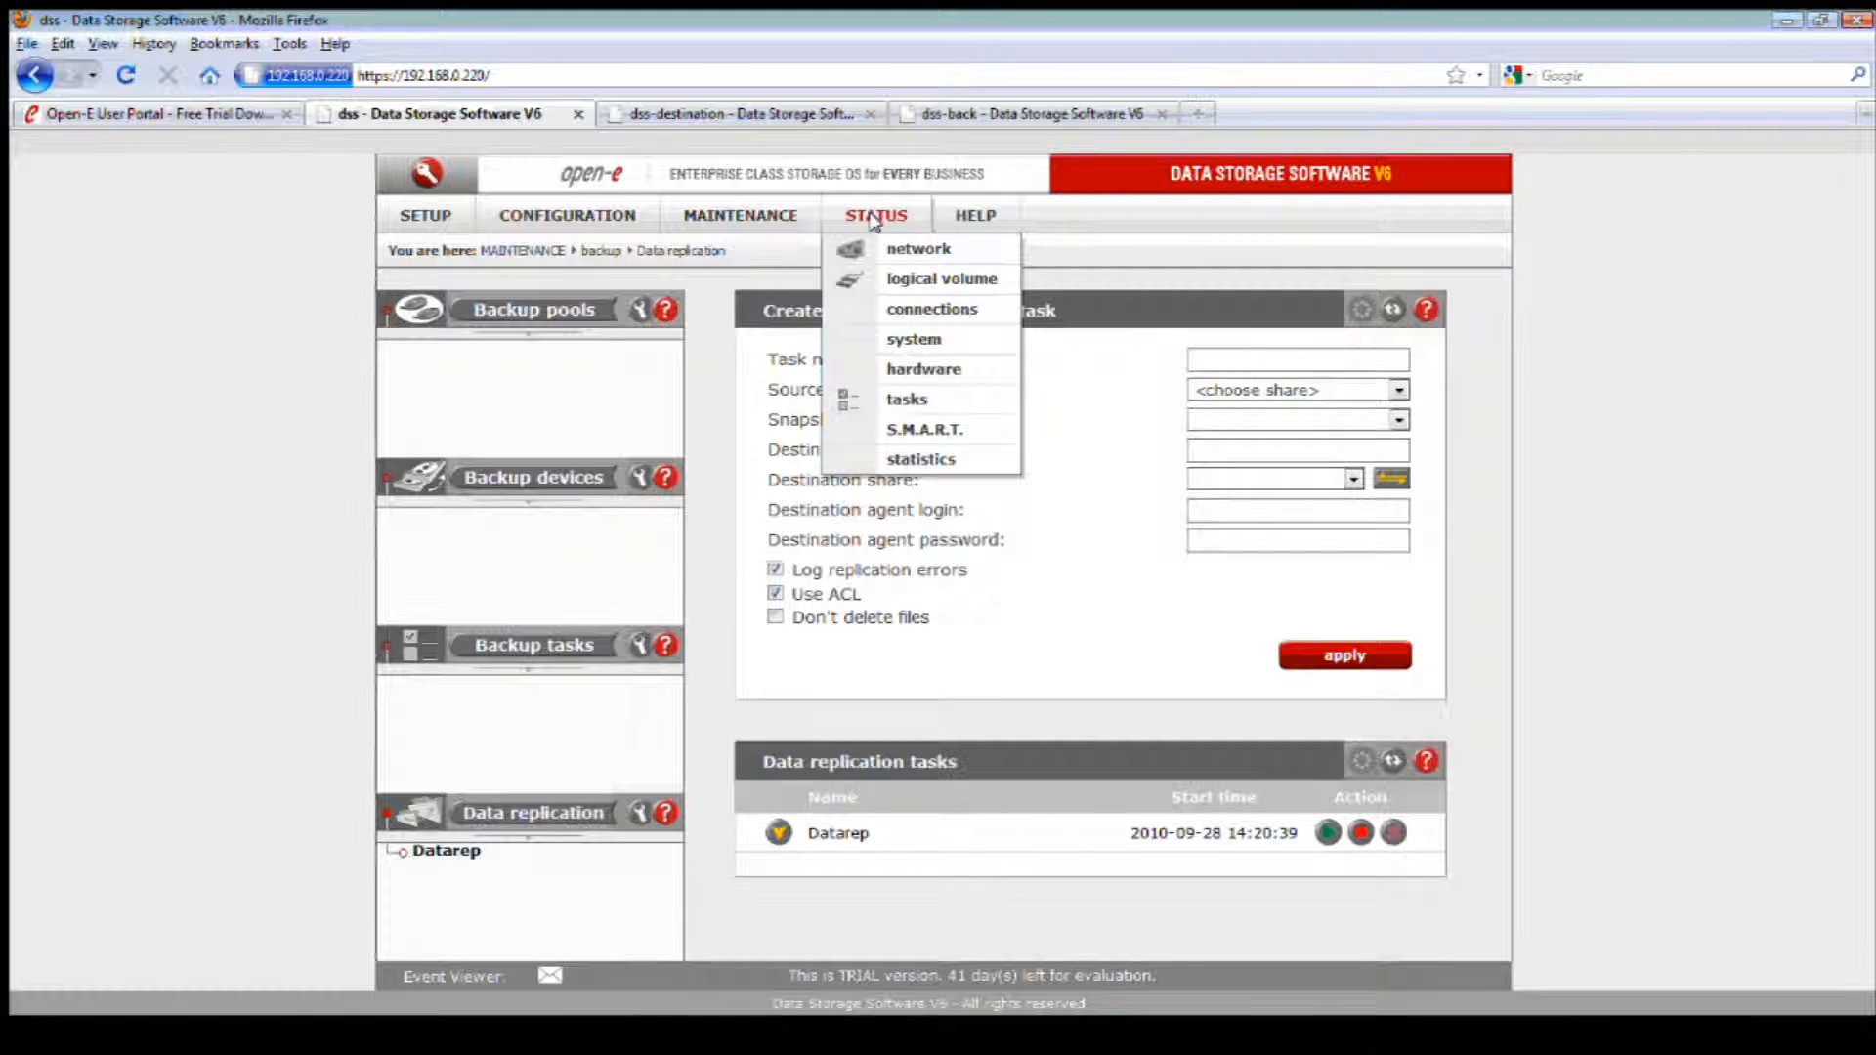
pyautogui.click(955, 401)
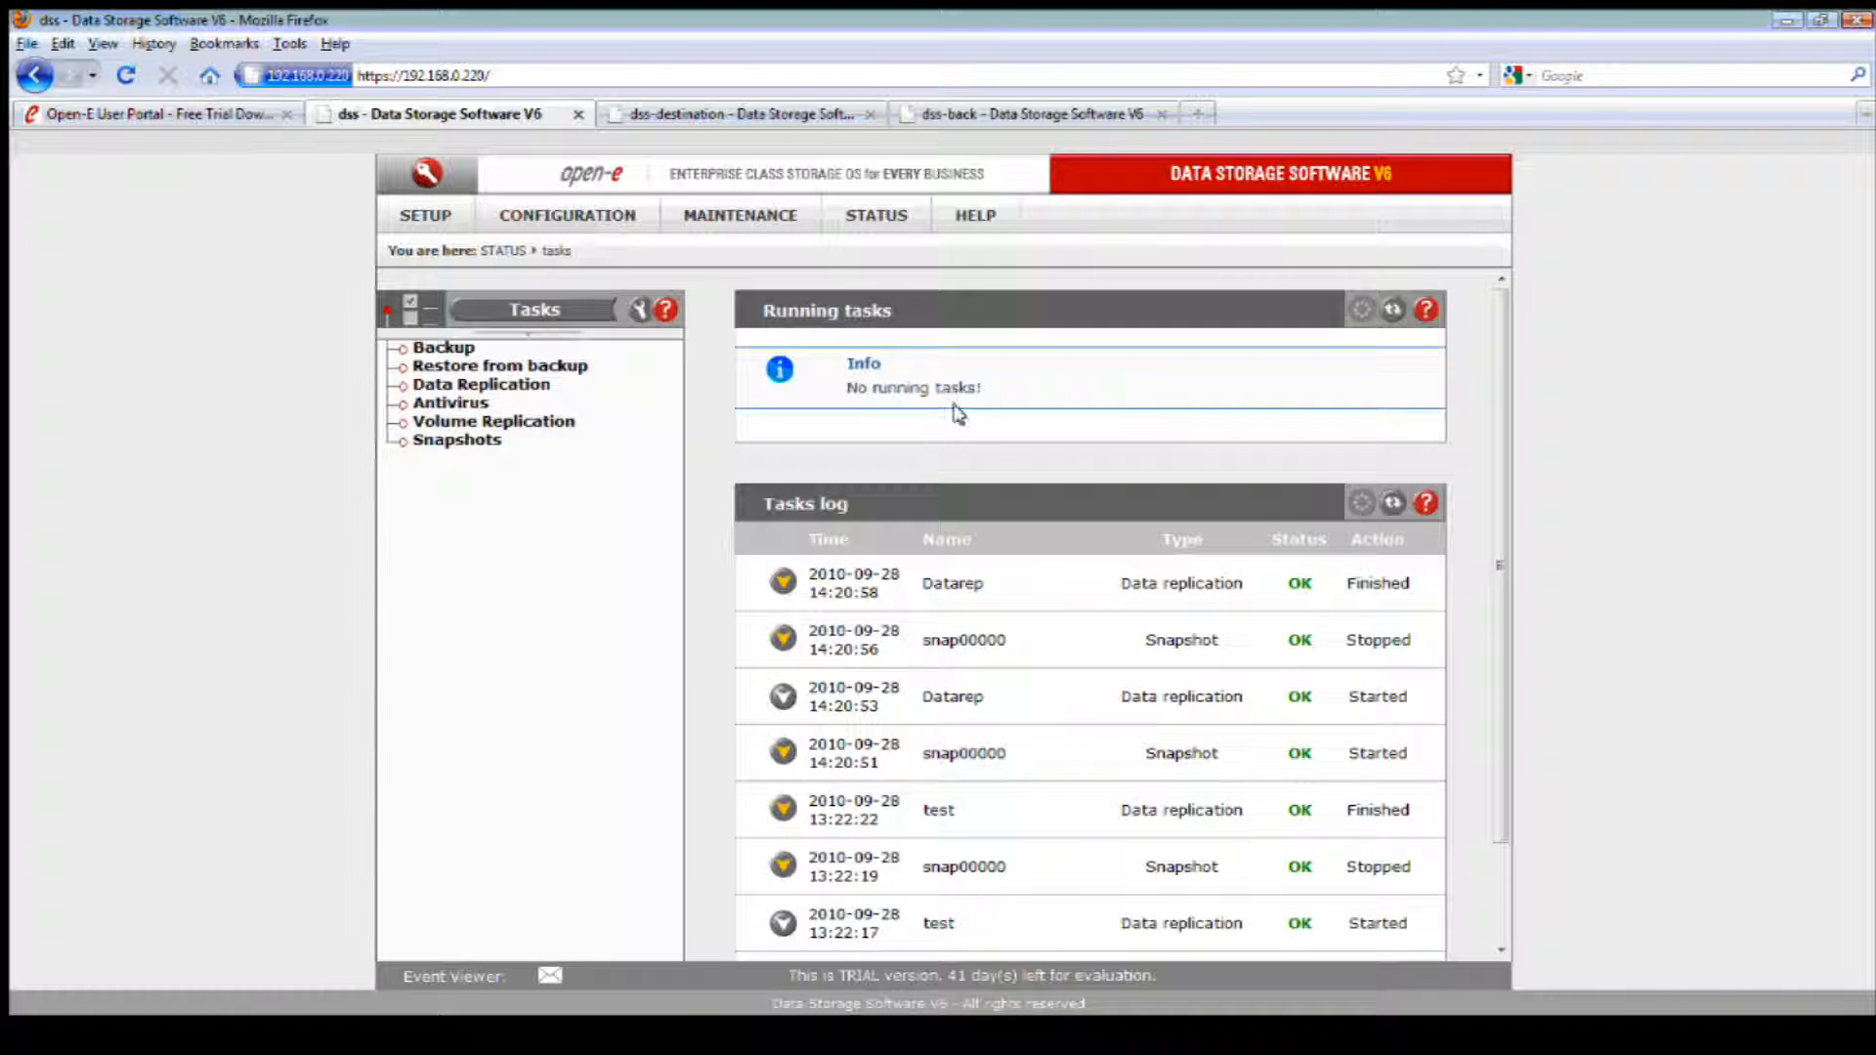
pyautogui.click(783, 583)
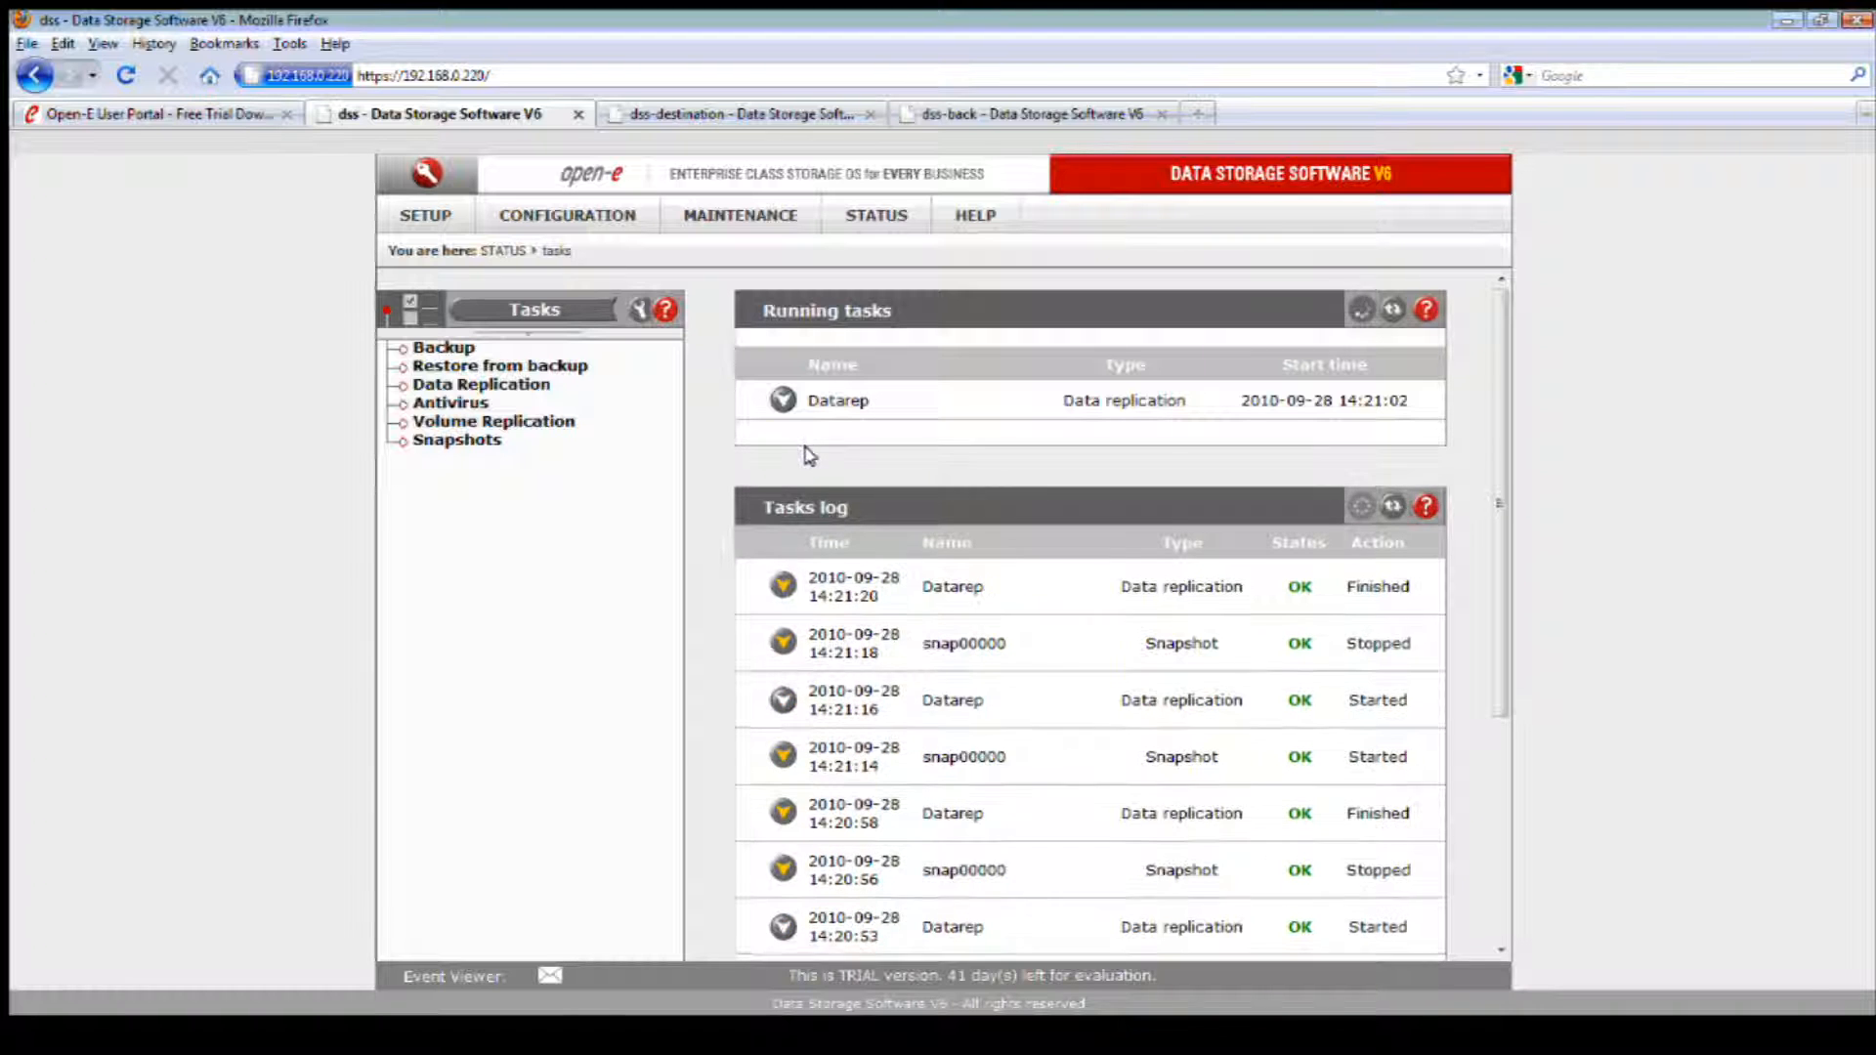
pyautogui.click(783, 582)
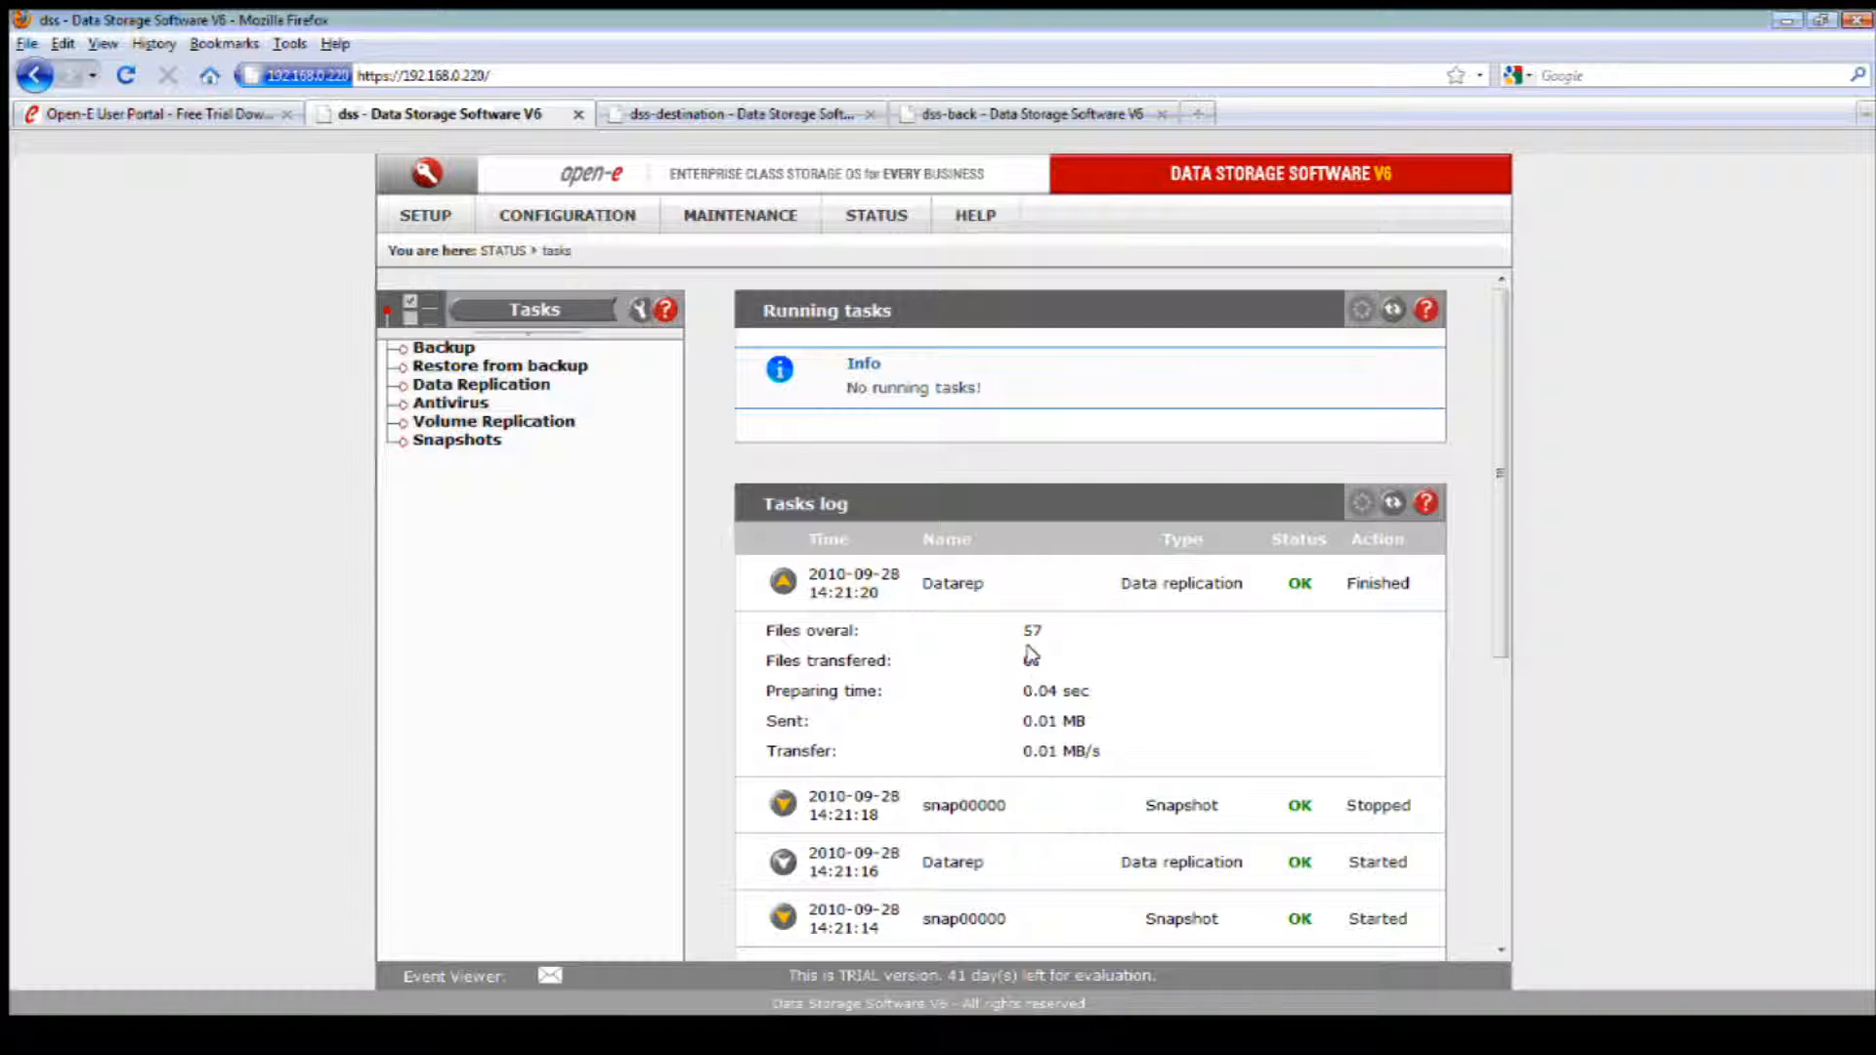
pyautogui.click(783, 582)
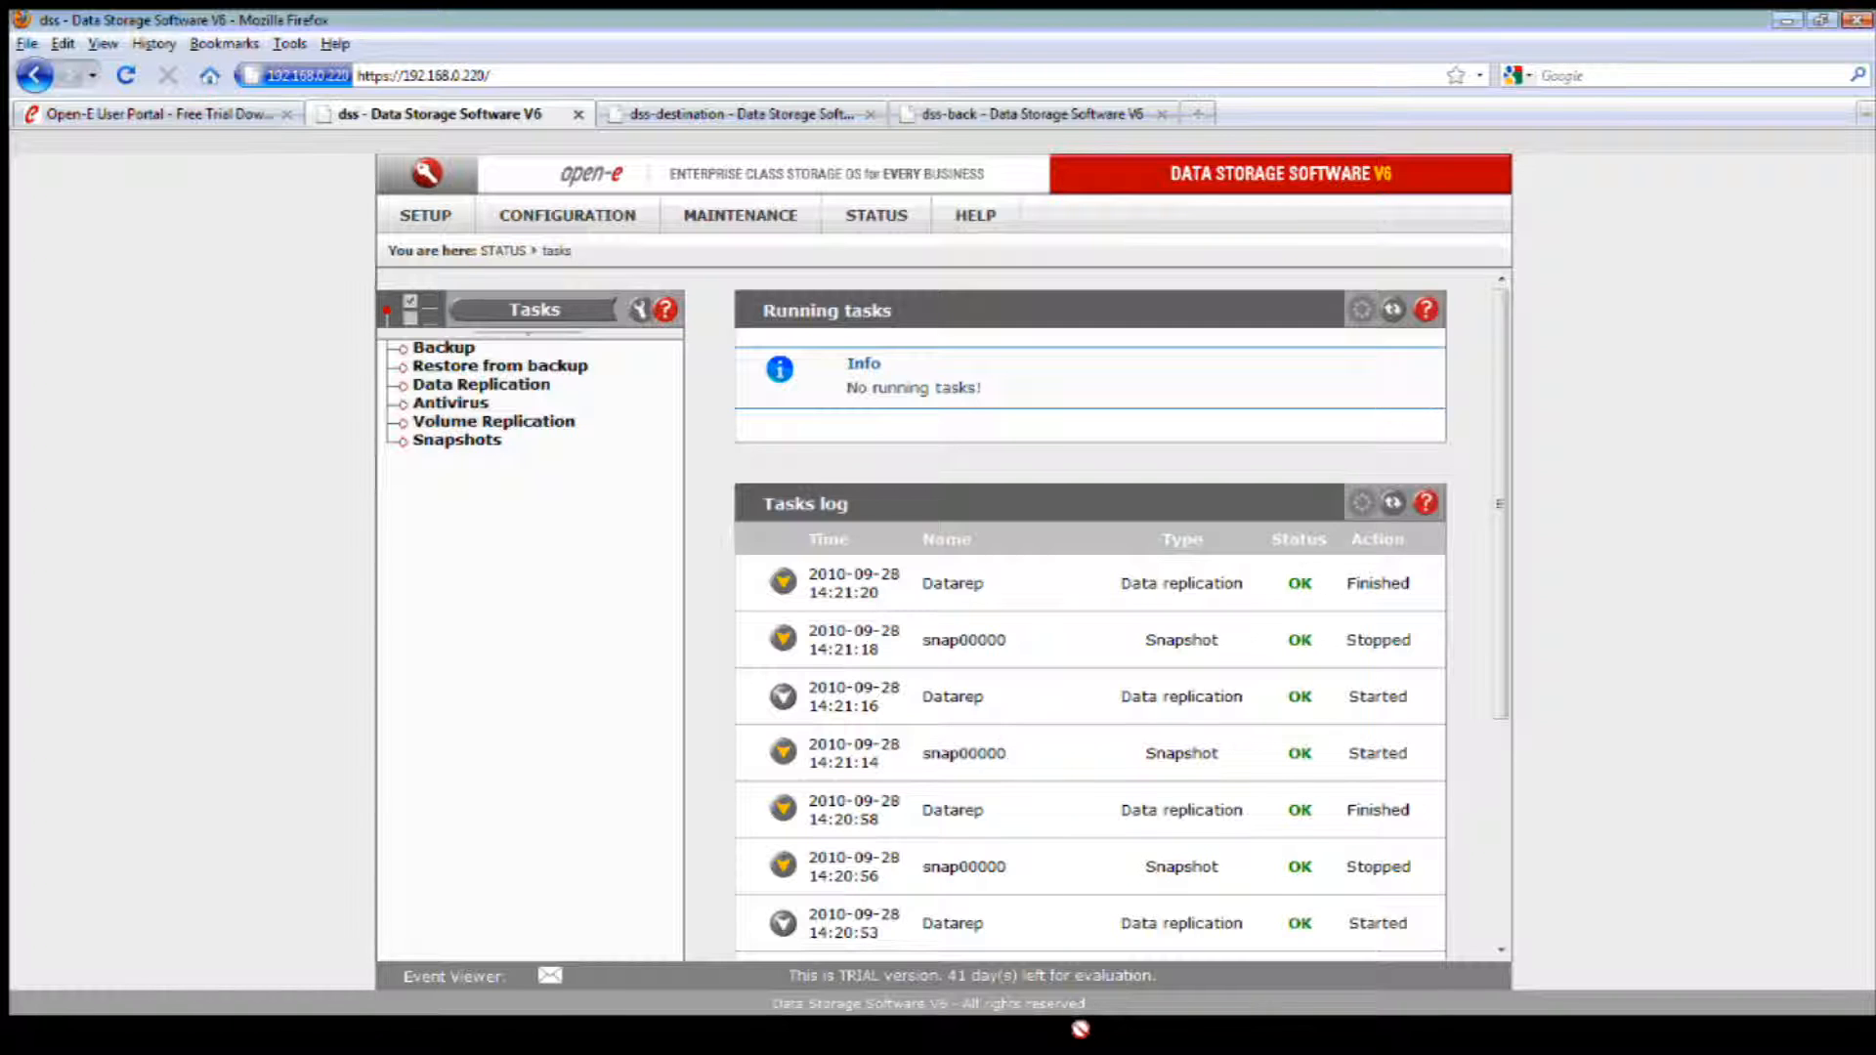
# Step: Switch to the Windows Explorer window of the Destination share on 192.168.0.221 and refresh its contents
pyautogui.click(1193, 1040)
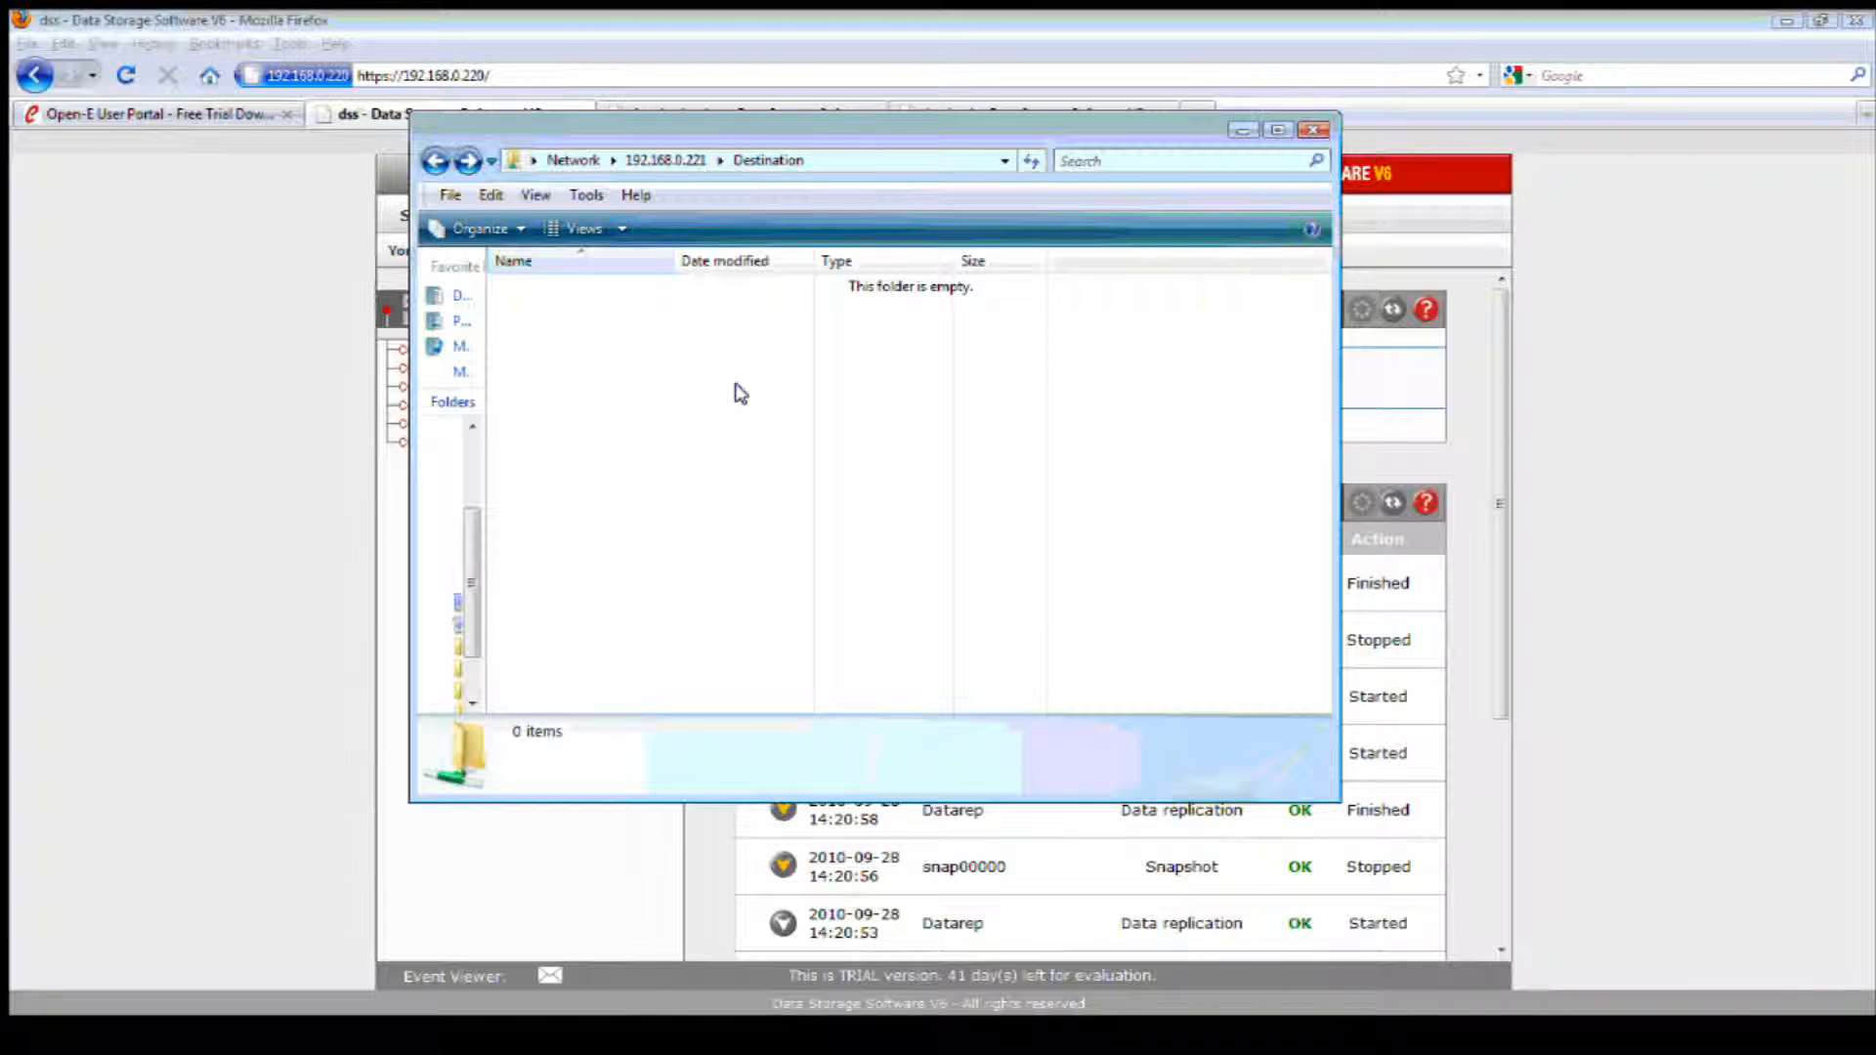
pyautogui.rightClick(740, 393)
pyautogui.click(817, 538)
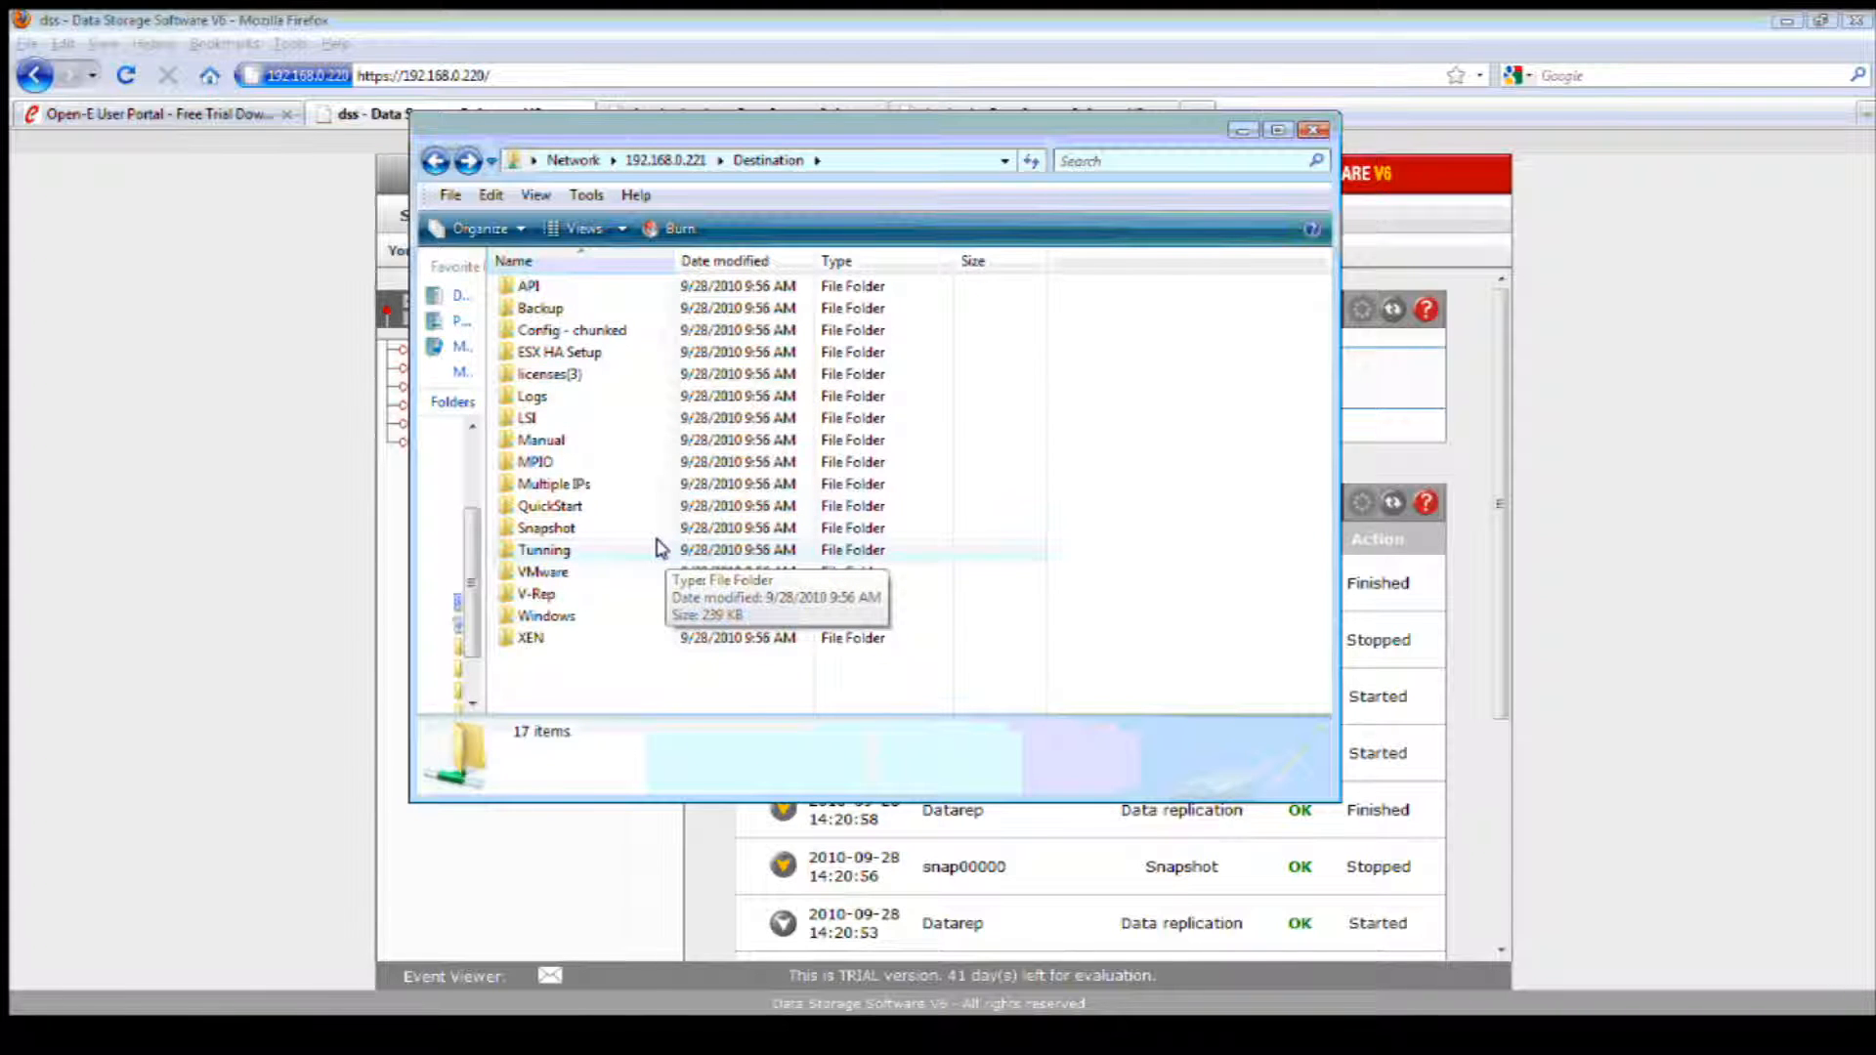
# Step: Check the replicated contents of the QuickStart and LSI folders in the Destination share, then minimize the window
pyautogui.doubleClick(550, 505)
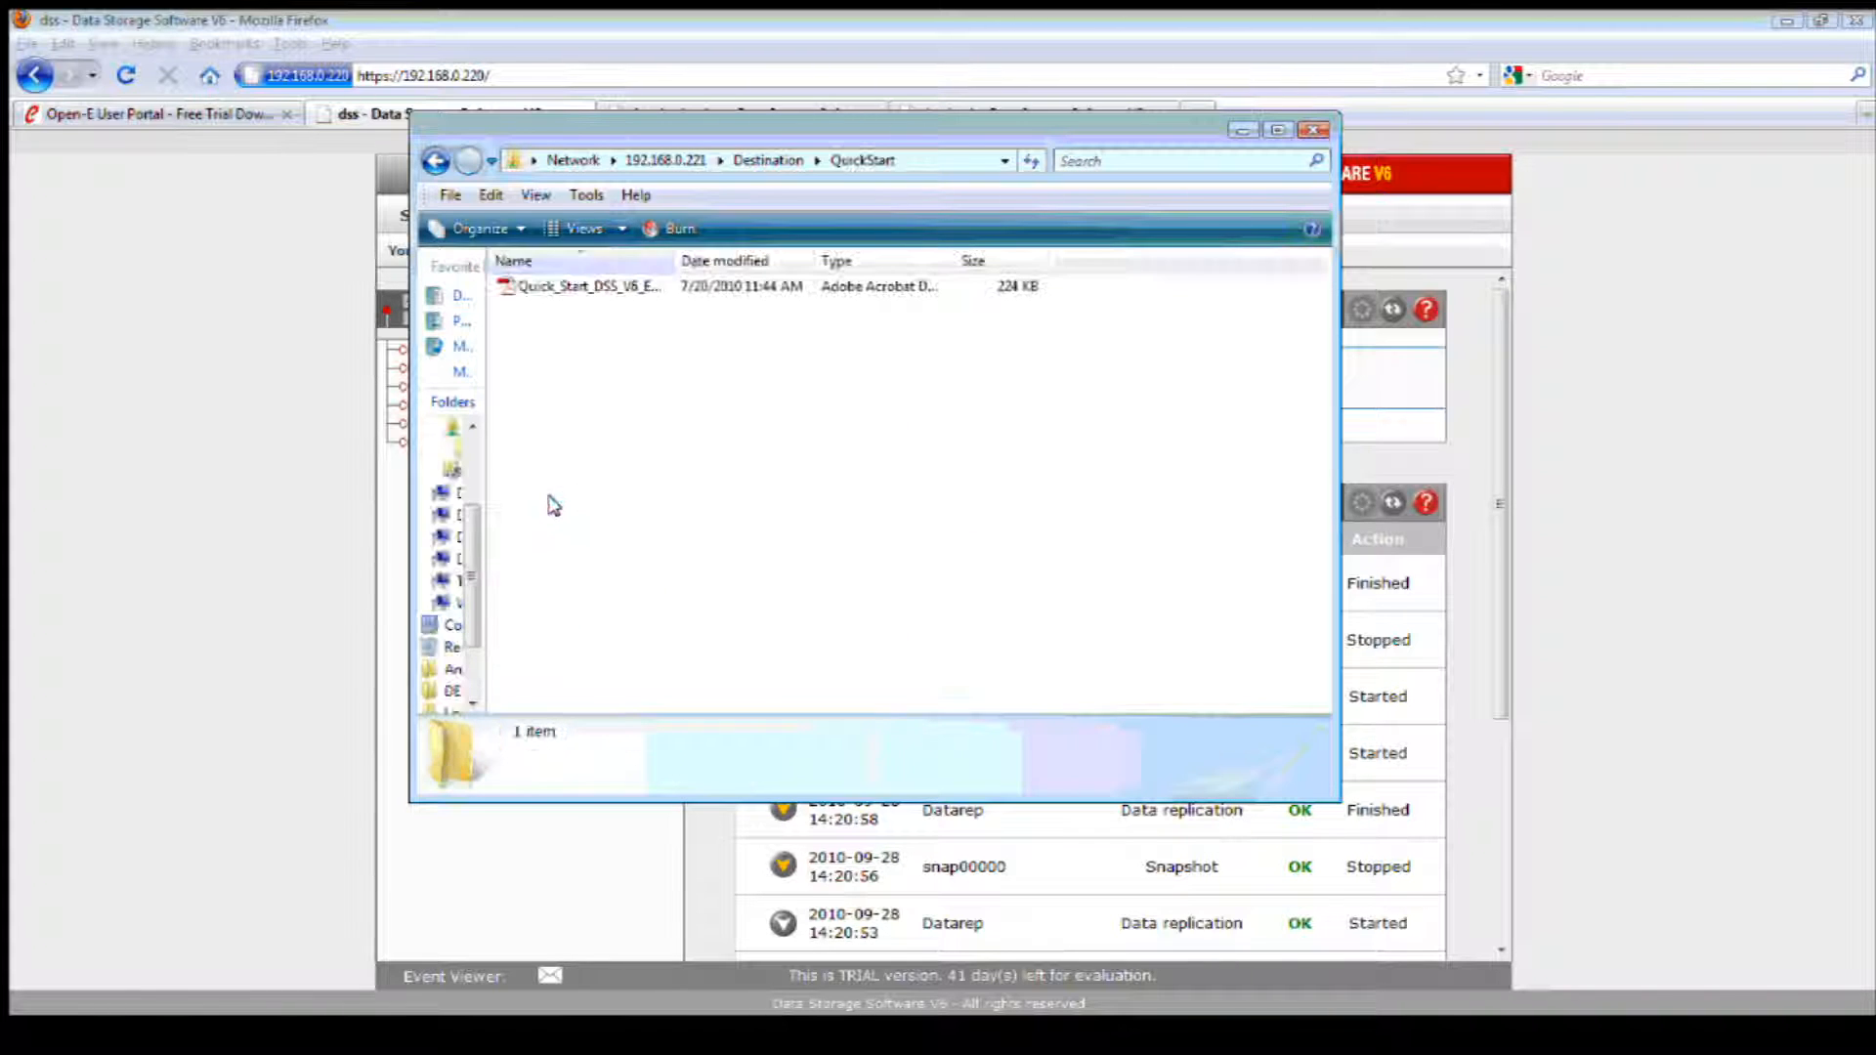
pyautogui.click(435, 162)
pyautogui.doubleClick(527, 418)
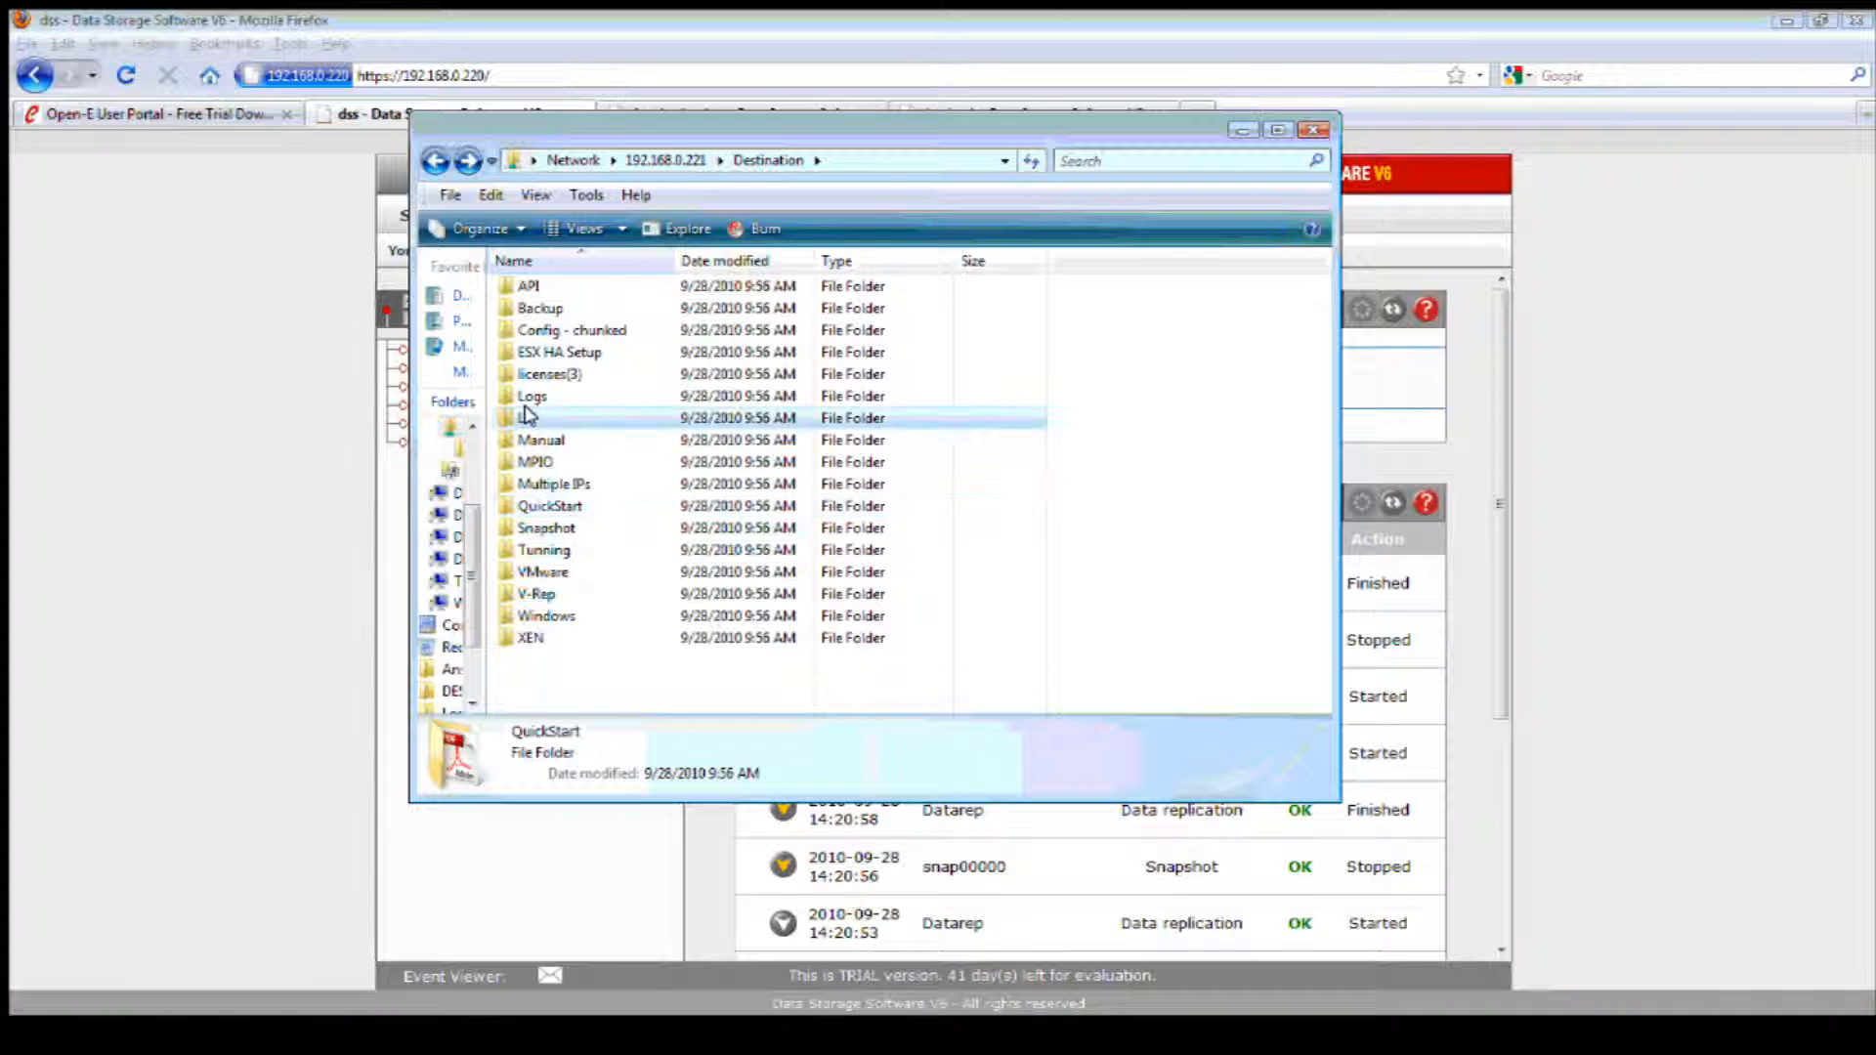
pyautogui.click(435, 161)
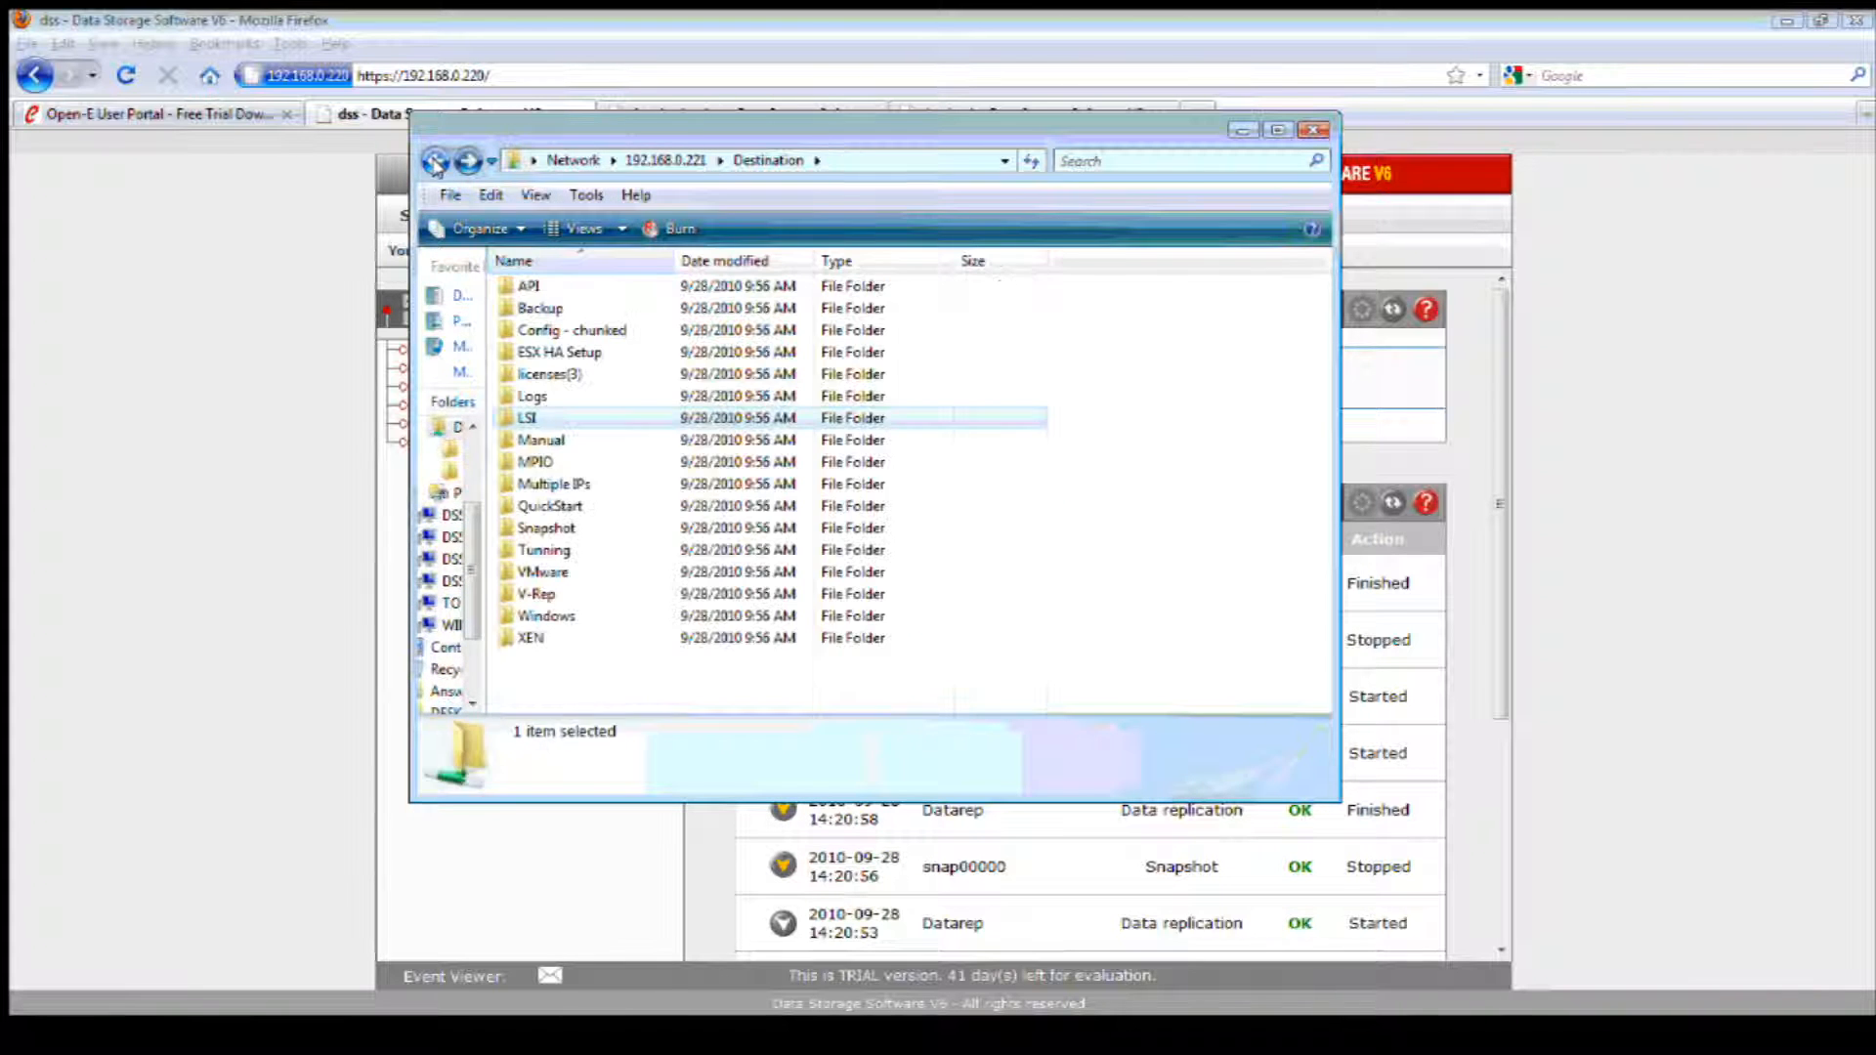
pyautogui.click(1241, 130)
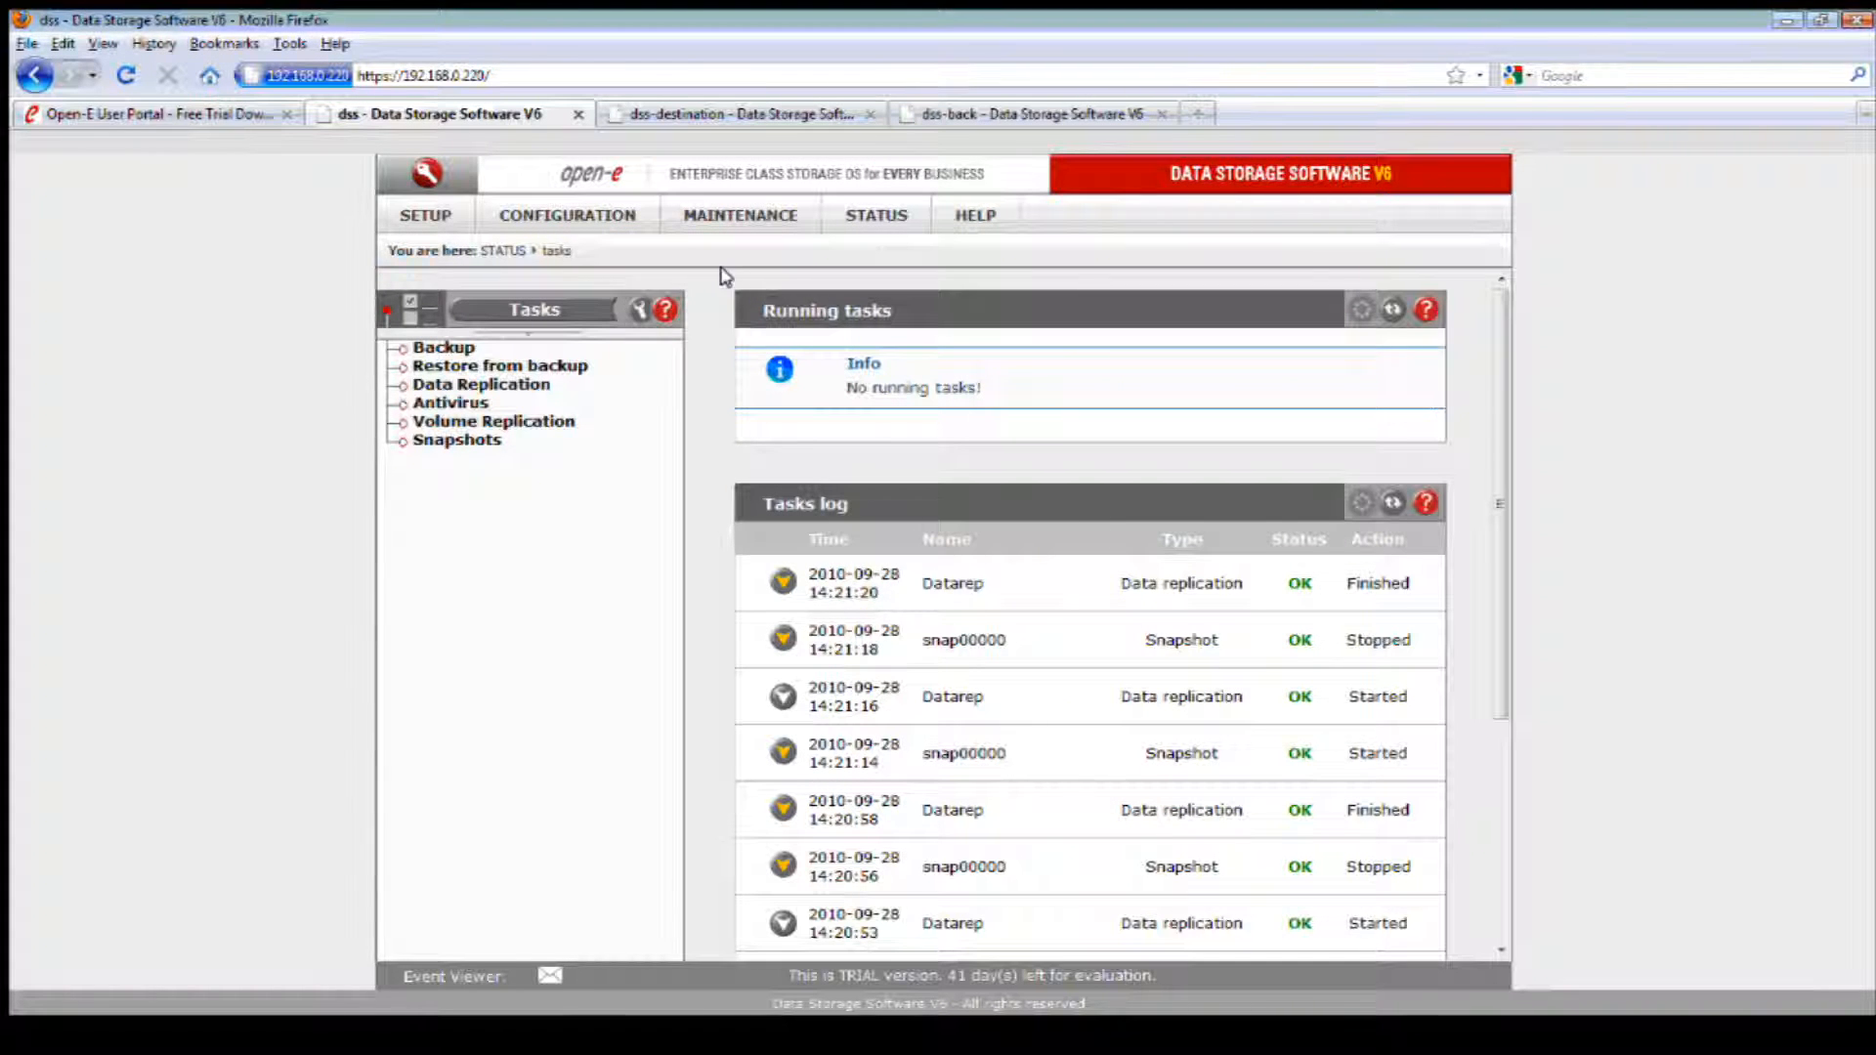
# Step: Return to the backup data replication page on the source server and switch to the dss-back server's page
pyautogui.click(708, 210)
pyautogui.moveTo(860, 339)
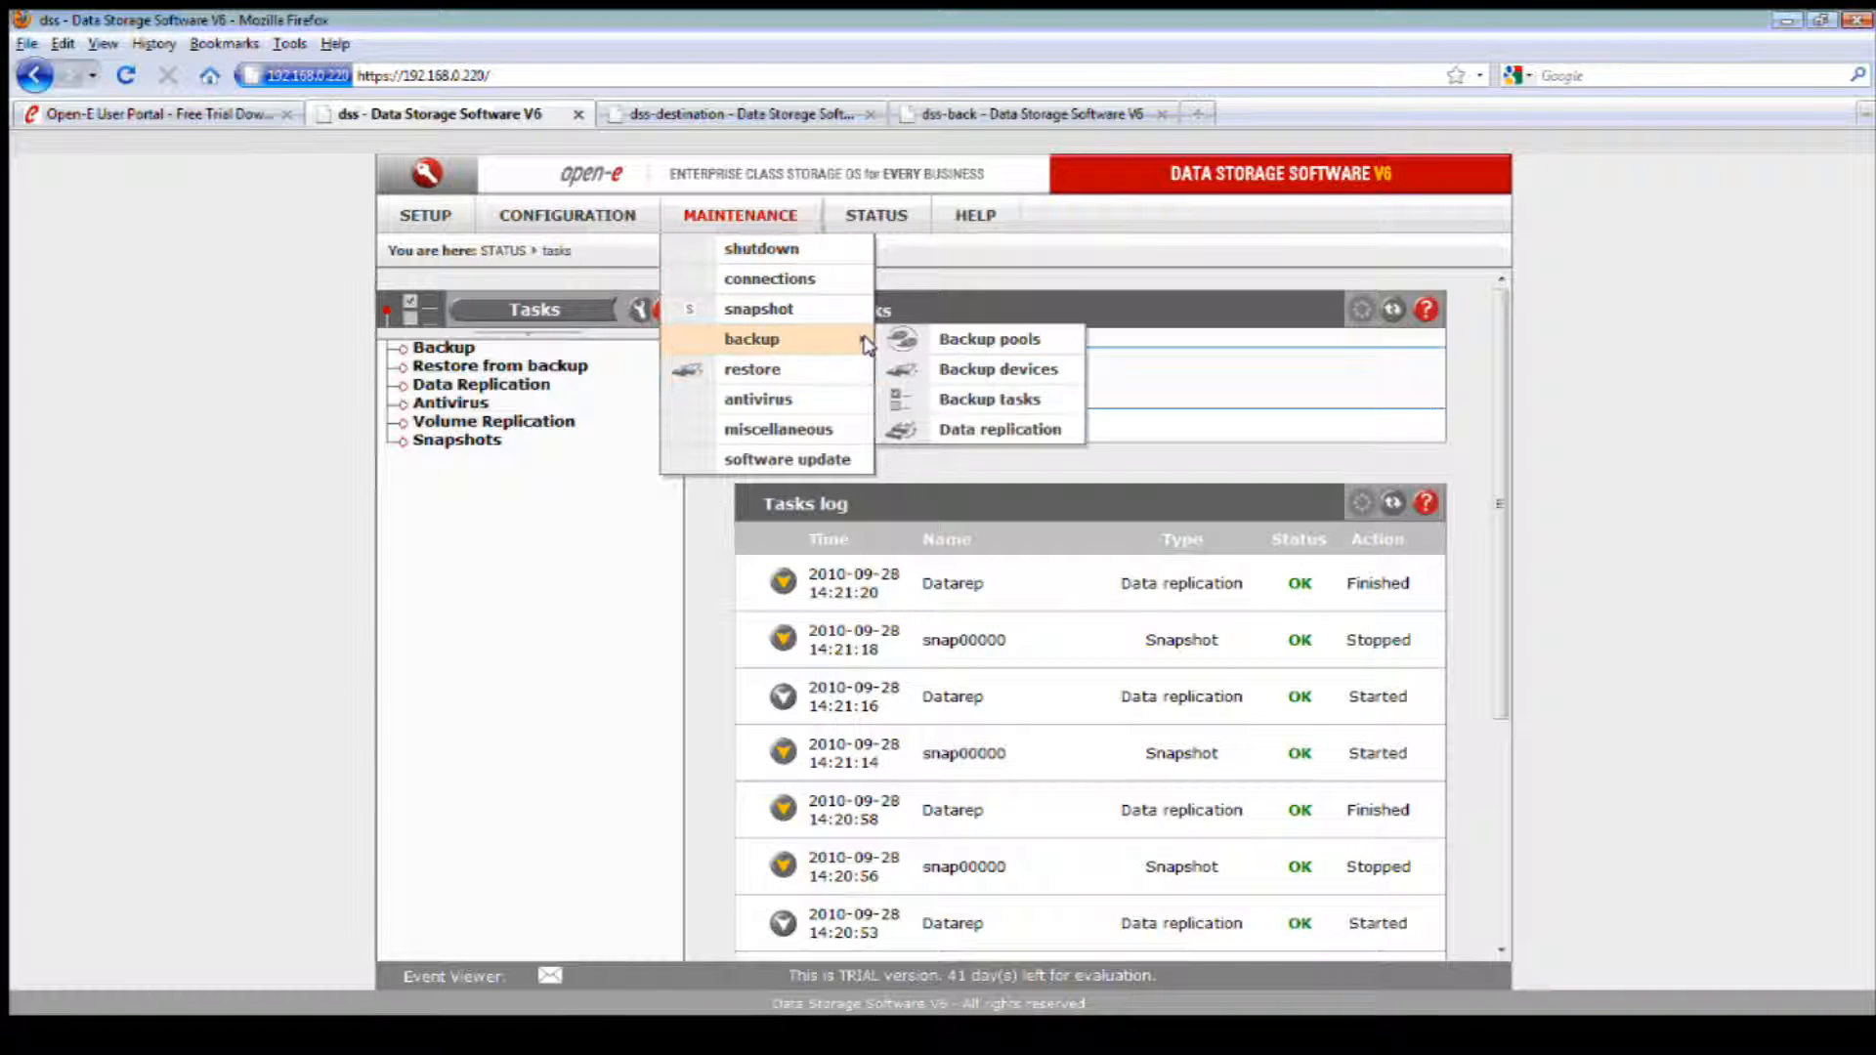
pyautogui.click(1020, 427)
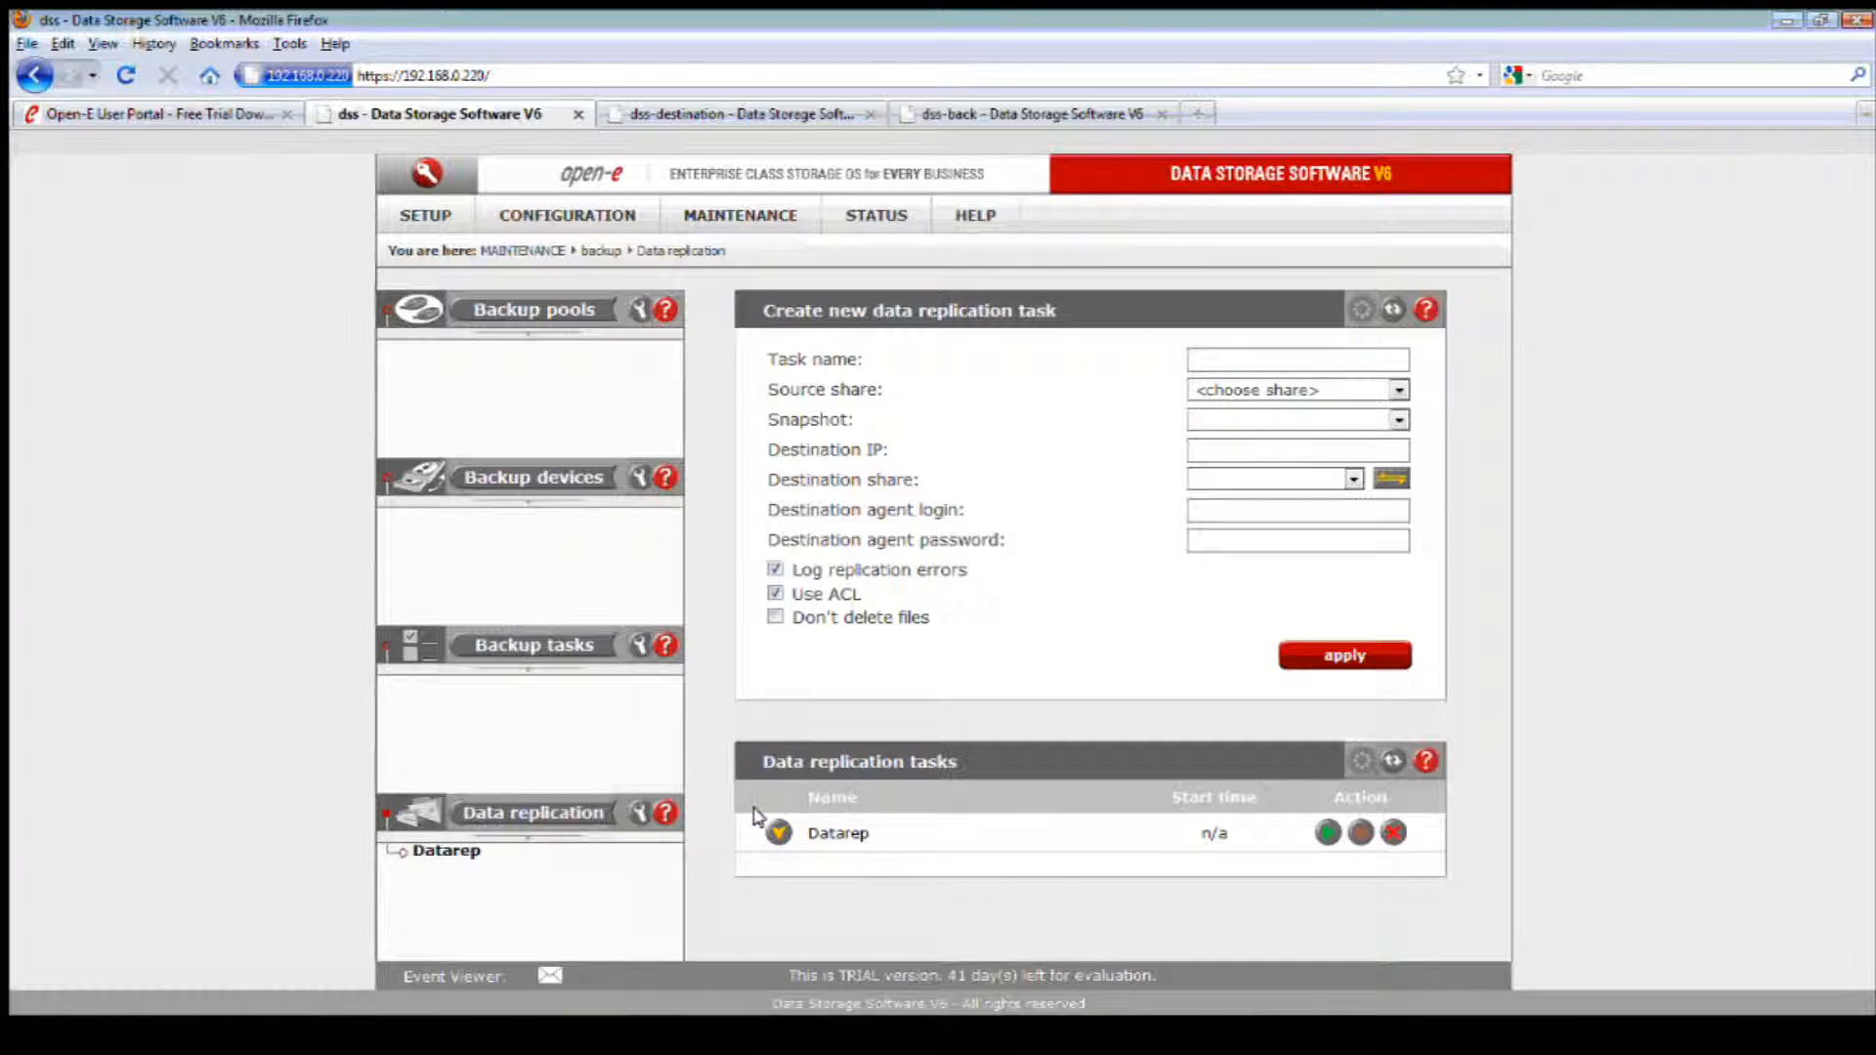
pyautogui.click(1003, 115)
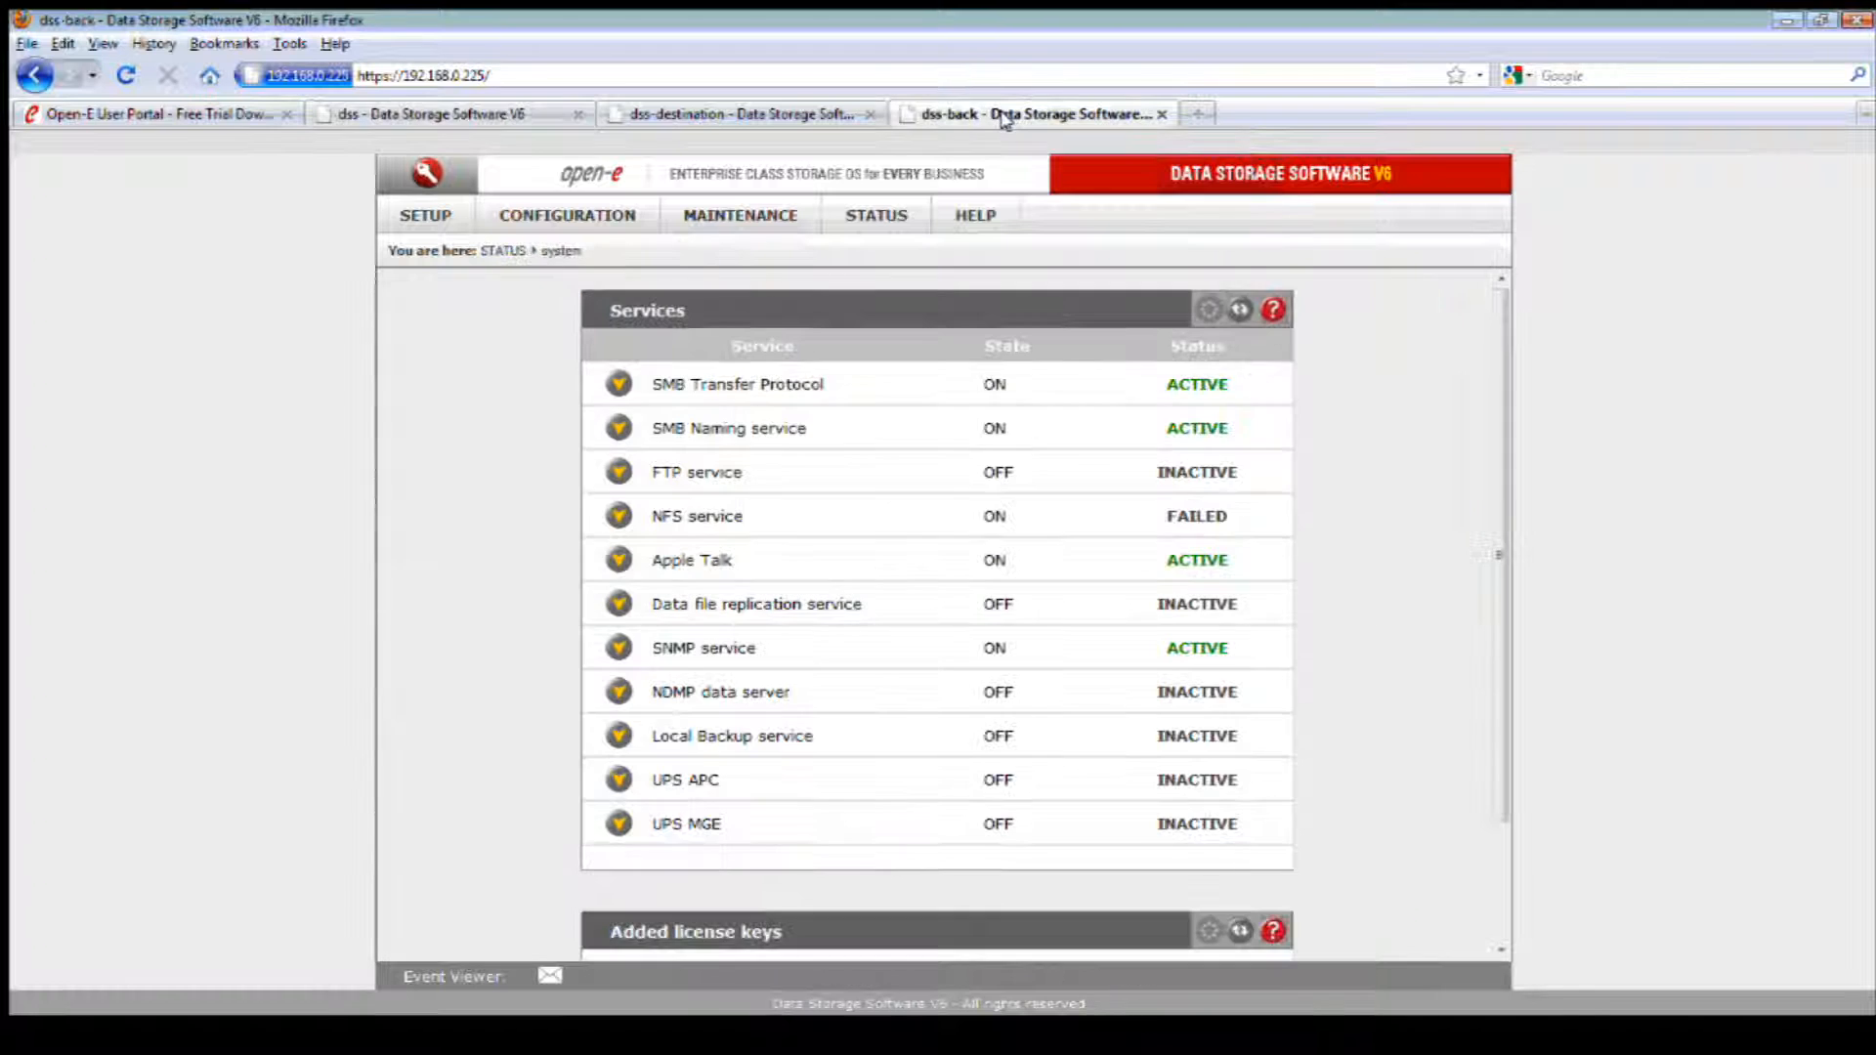
# Step: Open the volume groups page on the dss-back server and examine the logical volumes of vg00
pyautogui.moveTo(591, 213)
pyautogui.moveTo(599, 248)
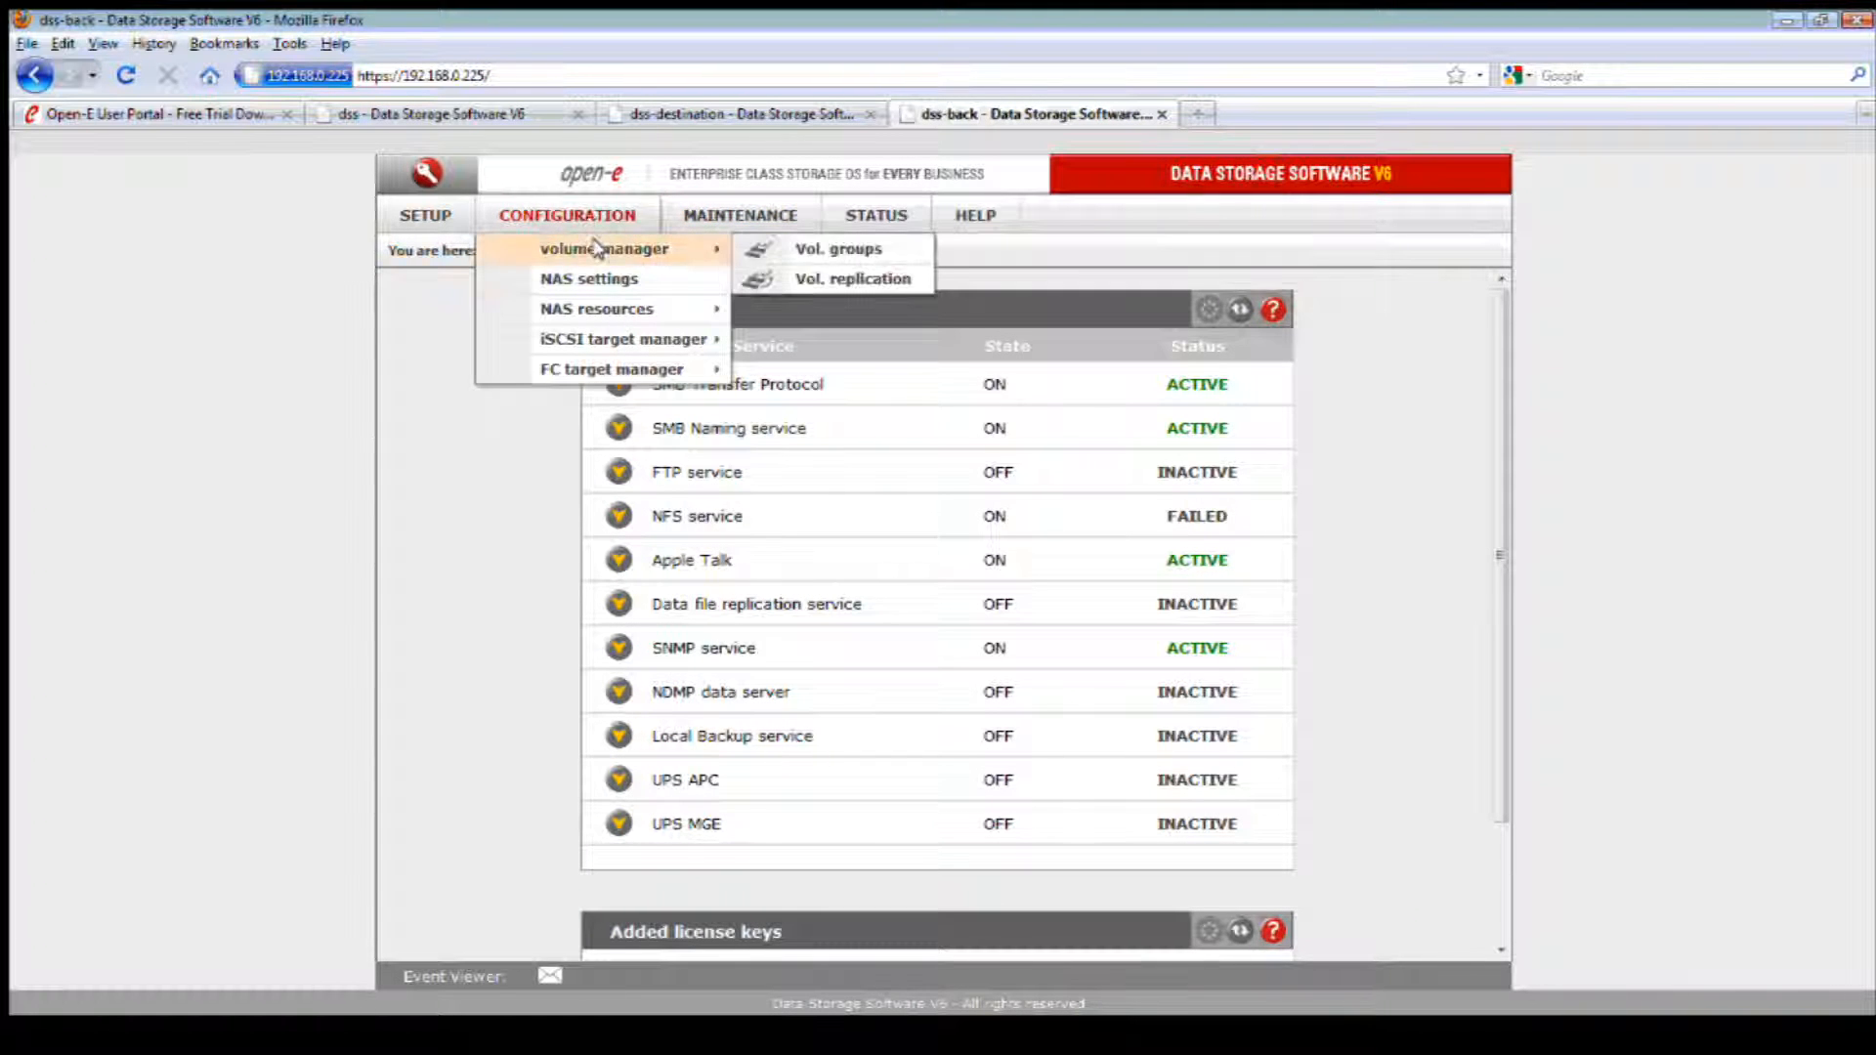
pyautogui.click(838, 249)
pyautogui.click(430, 350)
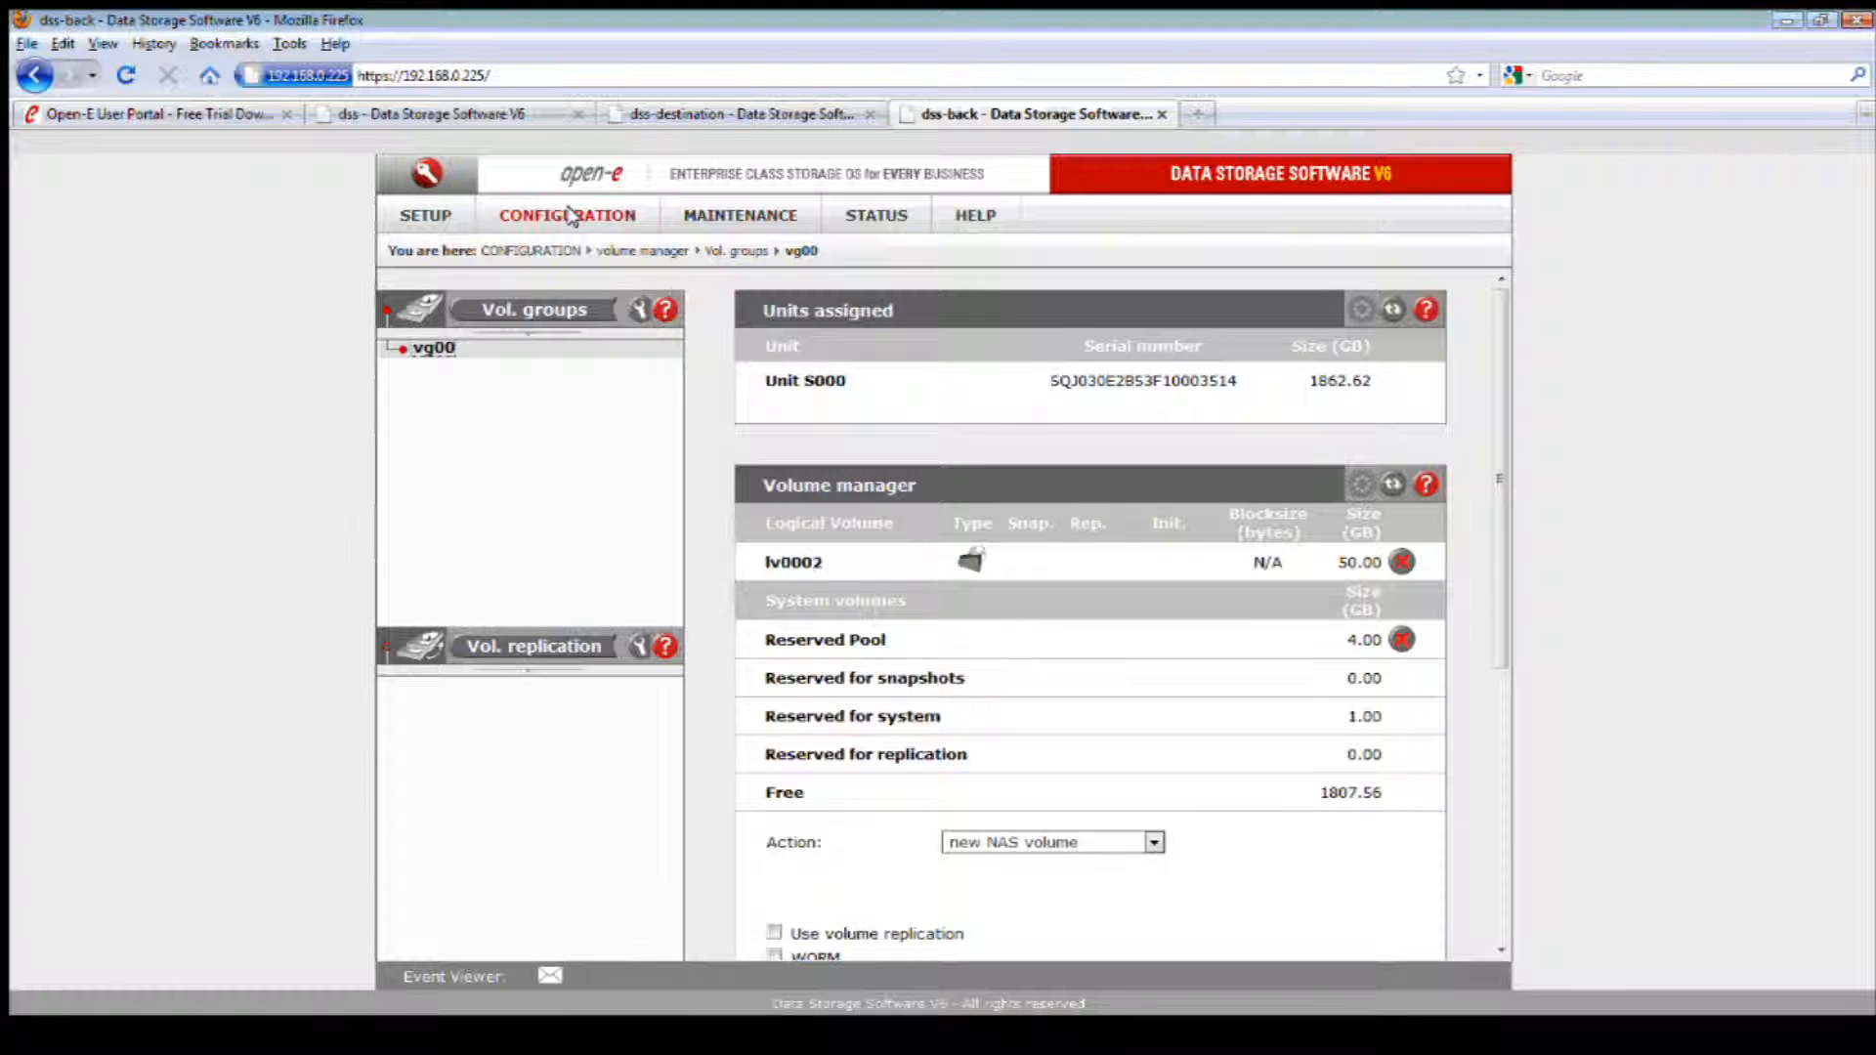
# Step: Enable the Data replication agent in the NAS settings of the dss-back server and apply the change
pyautogui.moveTo(571, 213)
pyautogui.click(615, 280)
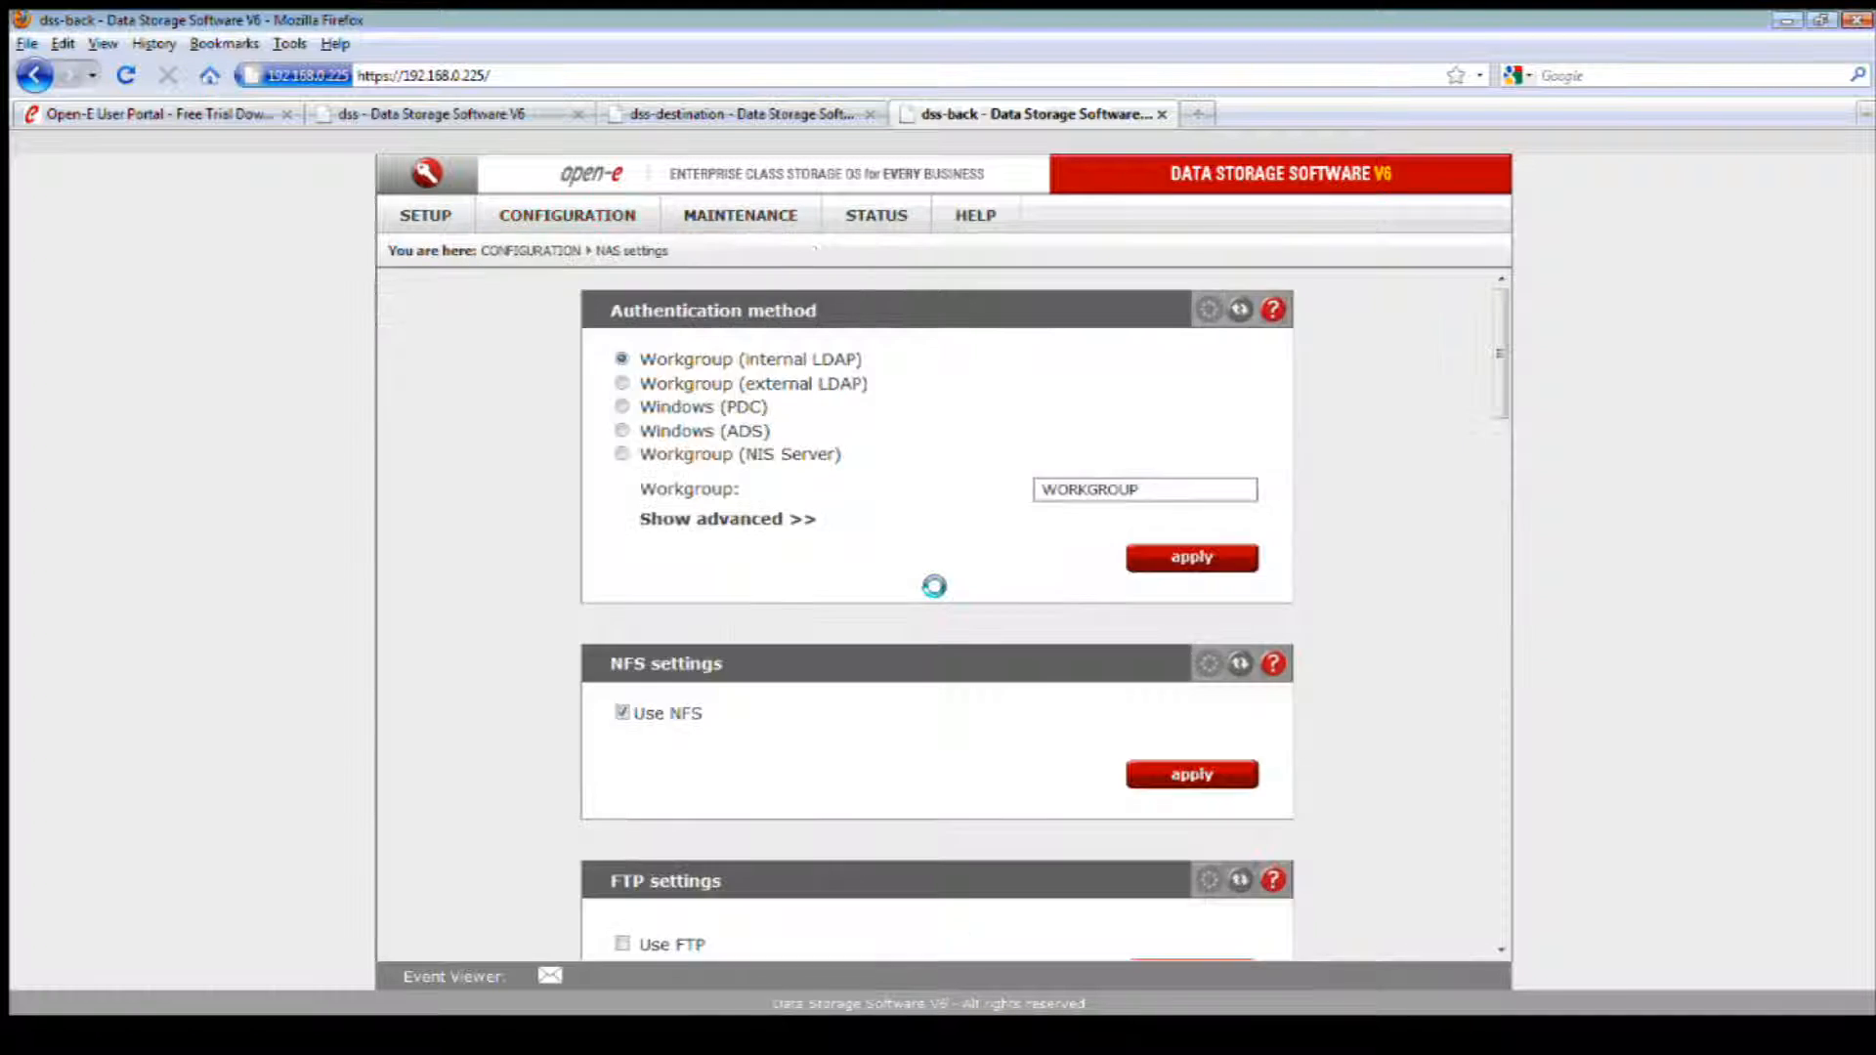
pyautogui.scroll(-10, 980, 628)
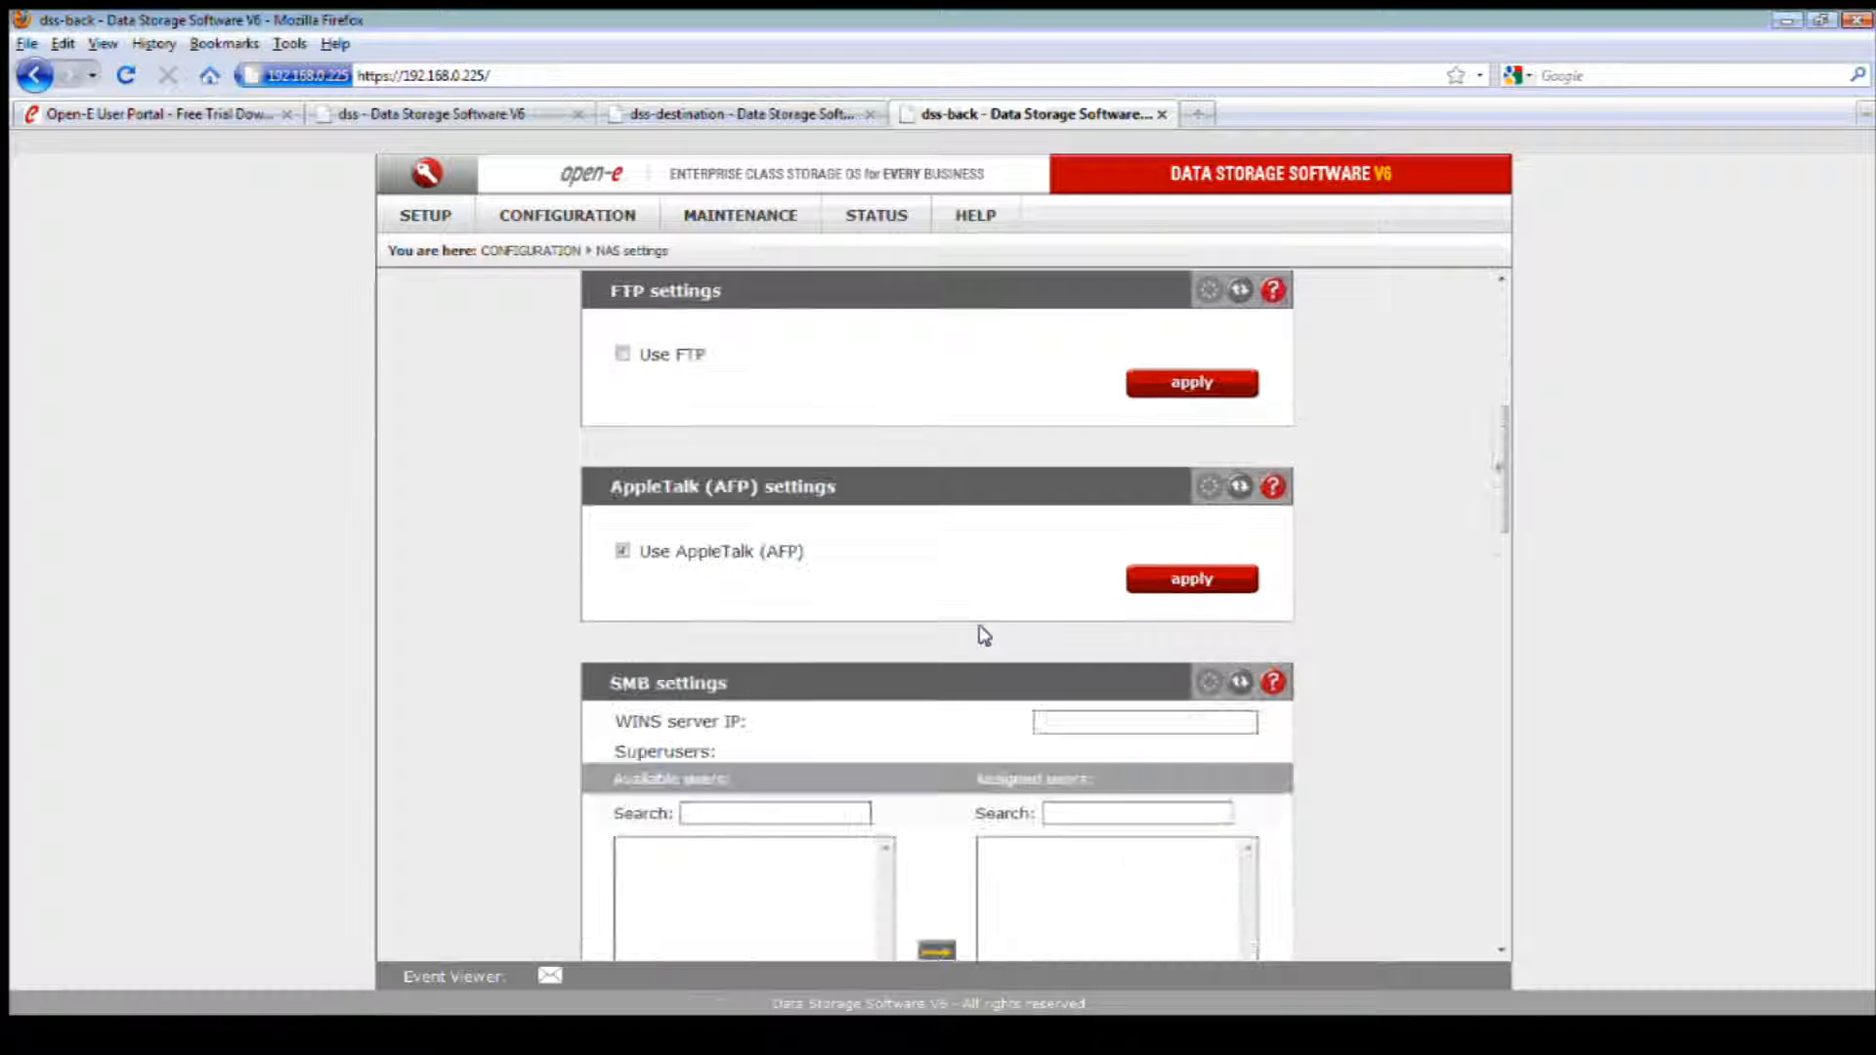
pyautogui.scroll(-10, 985, 635)
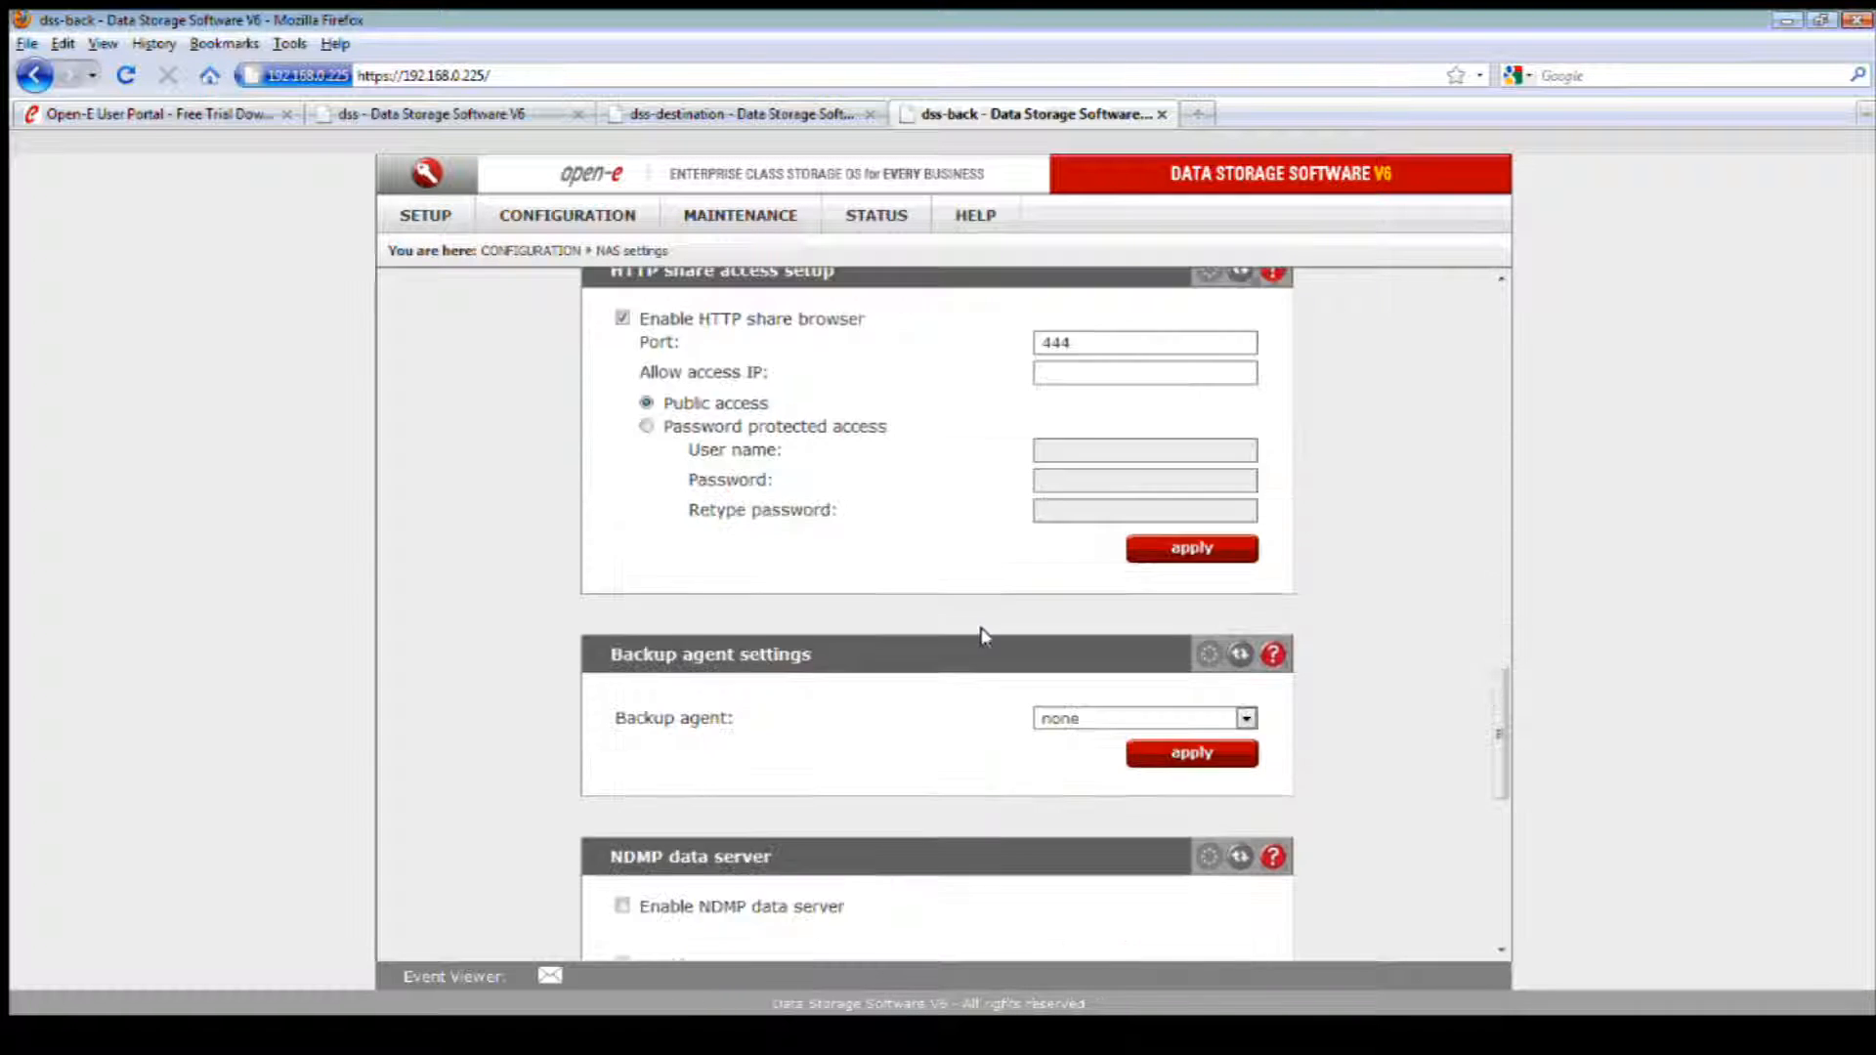
pyautogui.scroll(-3, 985, 637)
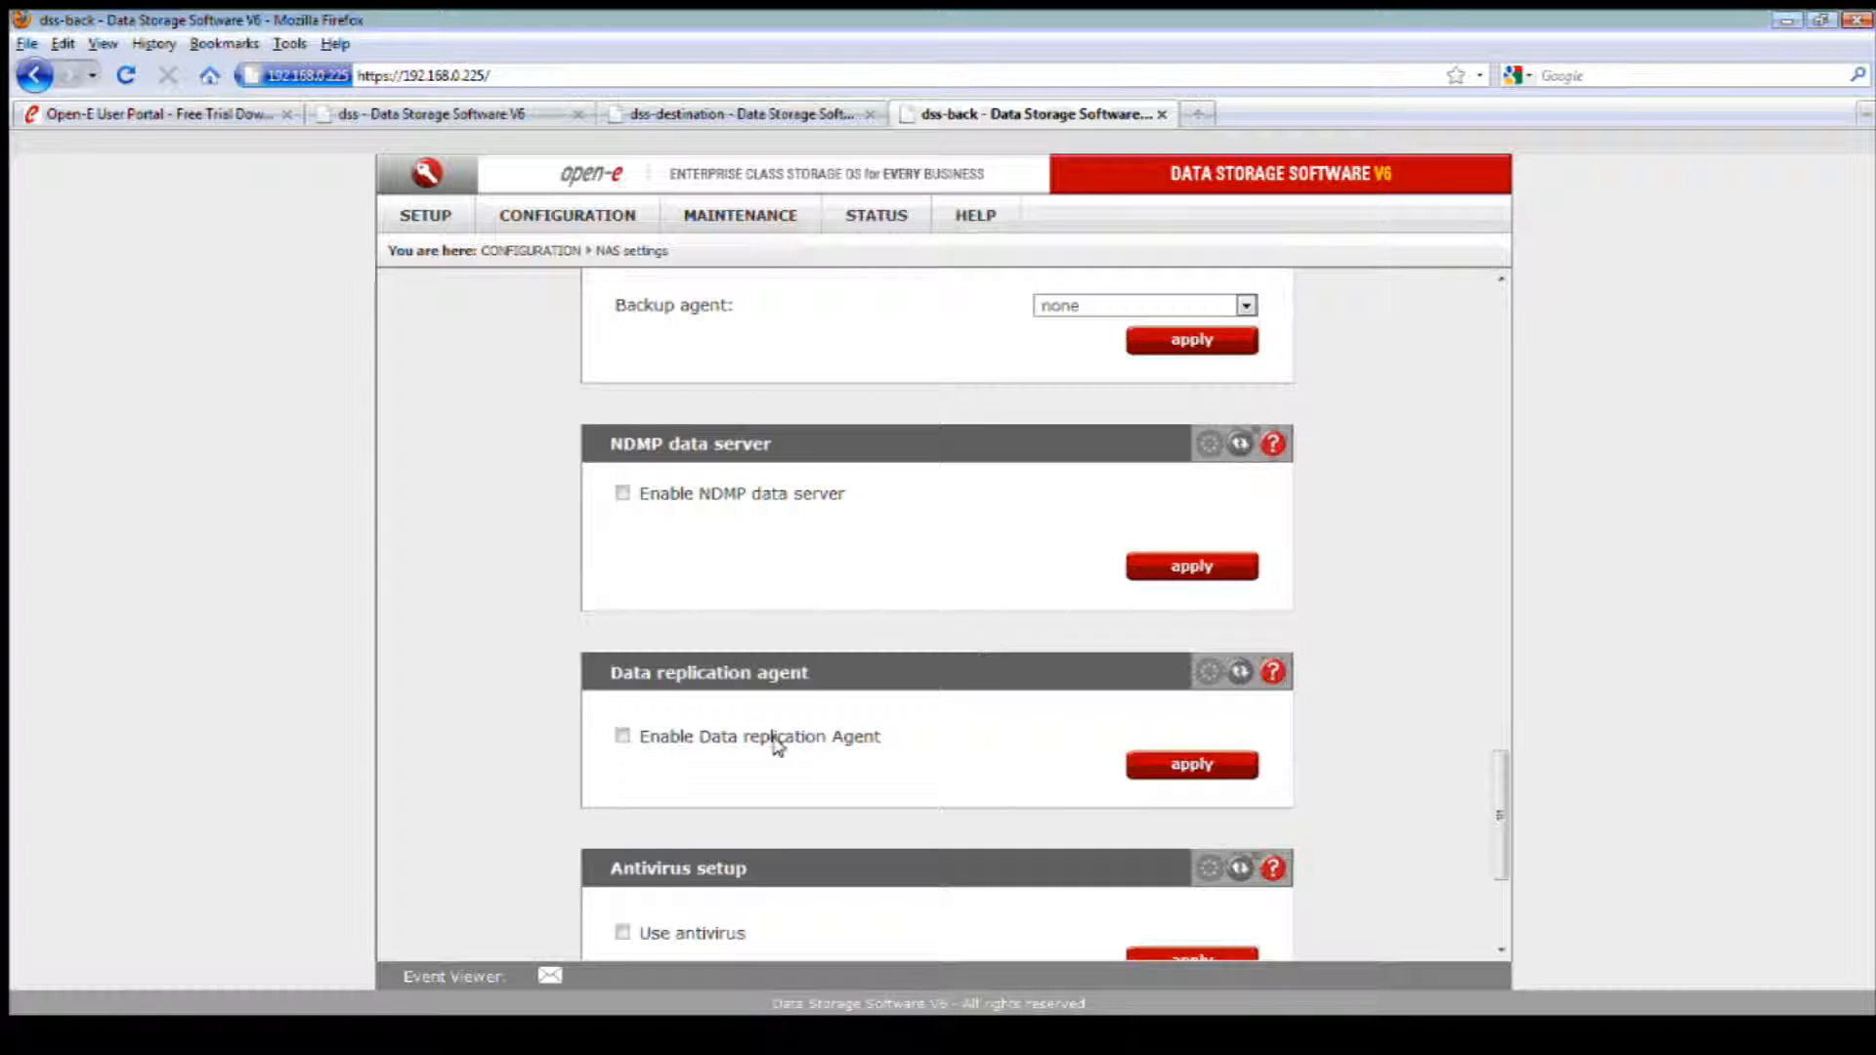
pyautogui.click(776, 737)
pyautogui.click(1187, 765)
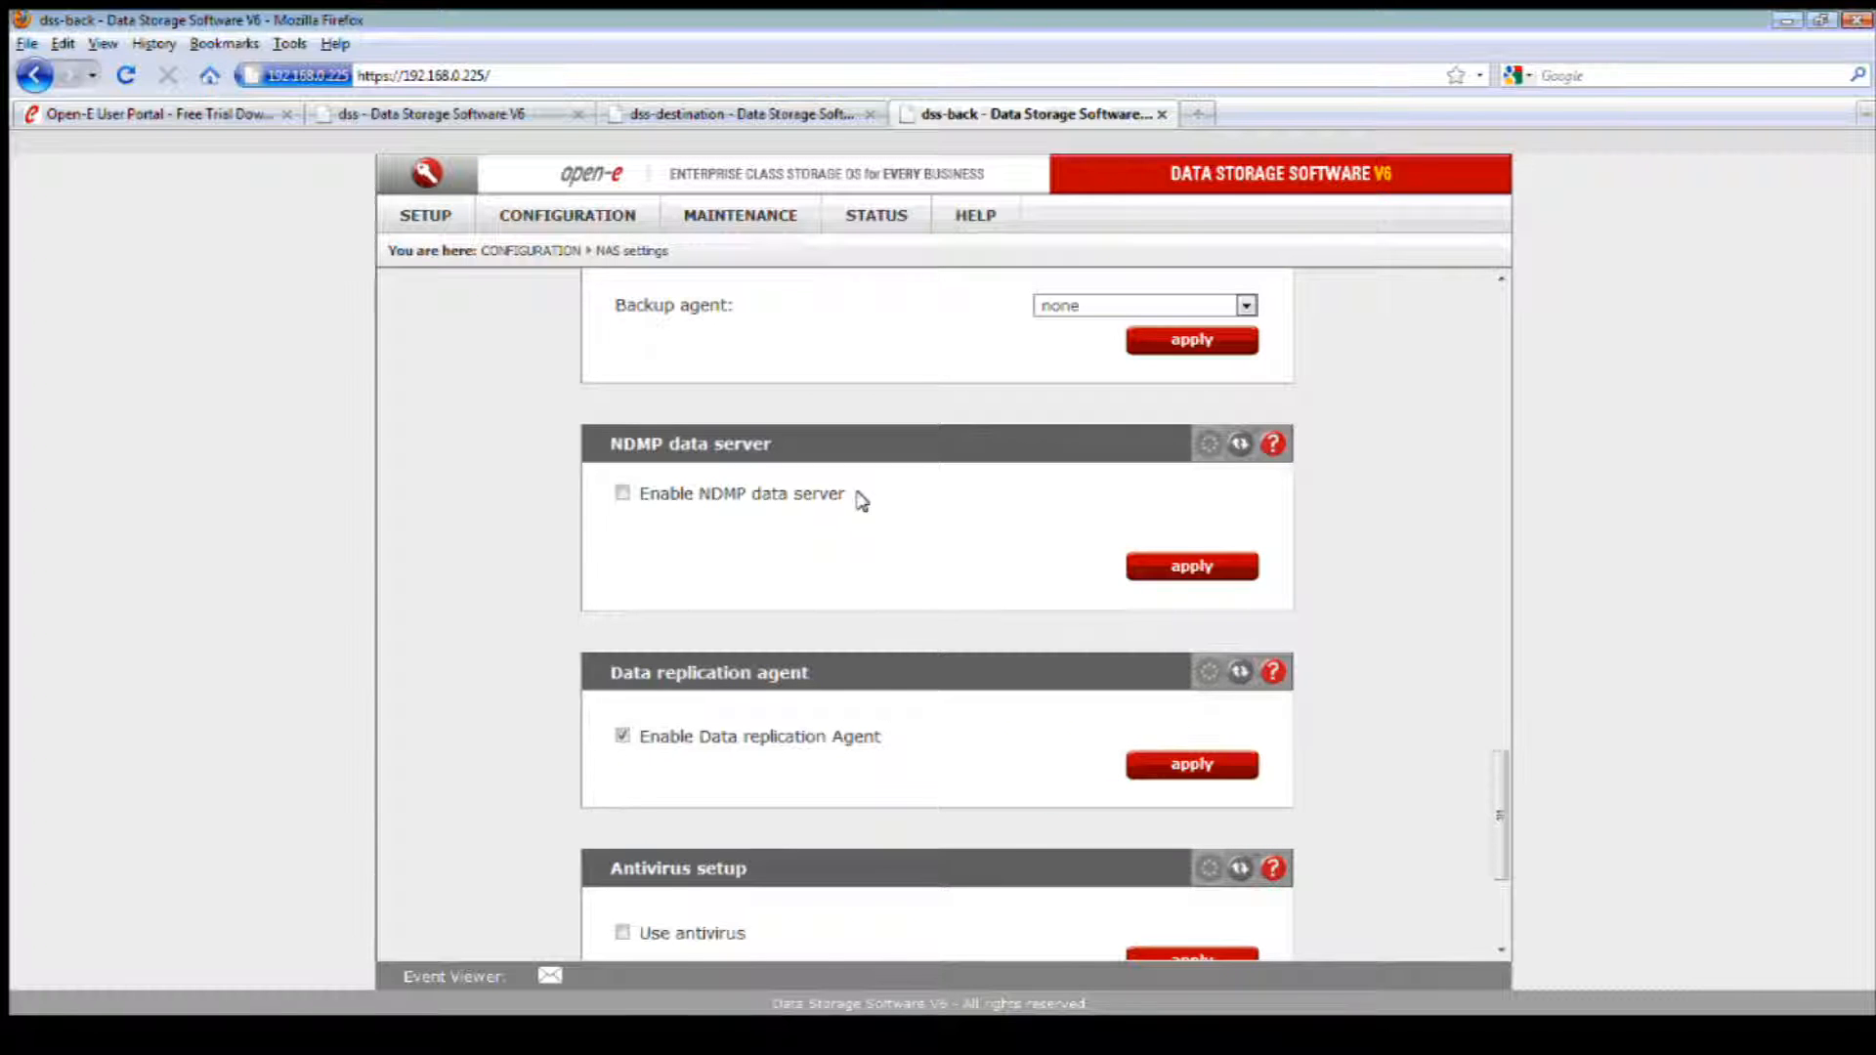
# Step: Open the Destination-2 share in the NAS resources and turn on data replication in its agent settings
pyautogui.moveTo(580, 217)
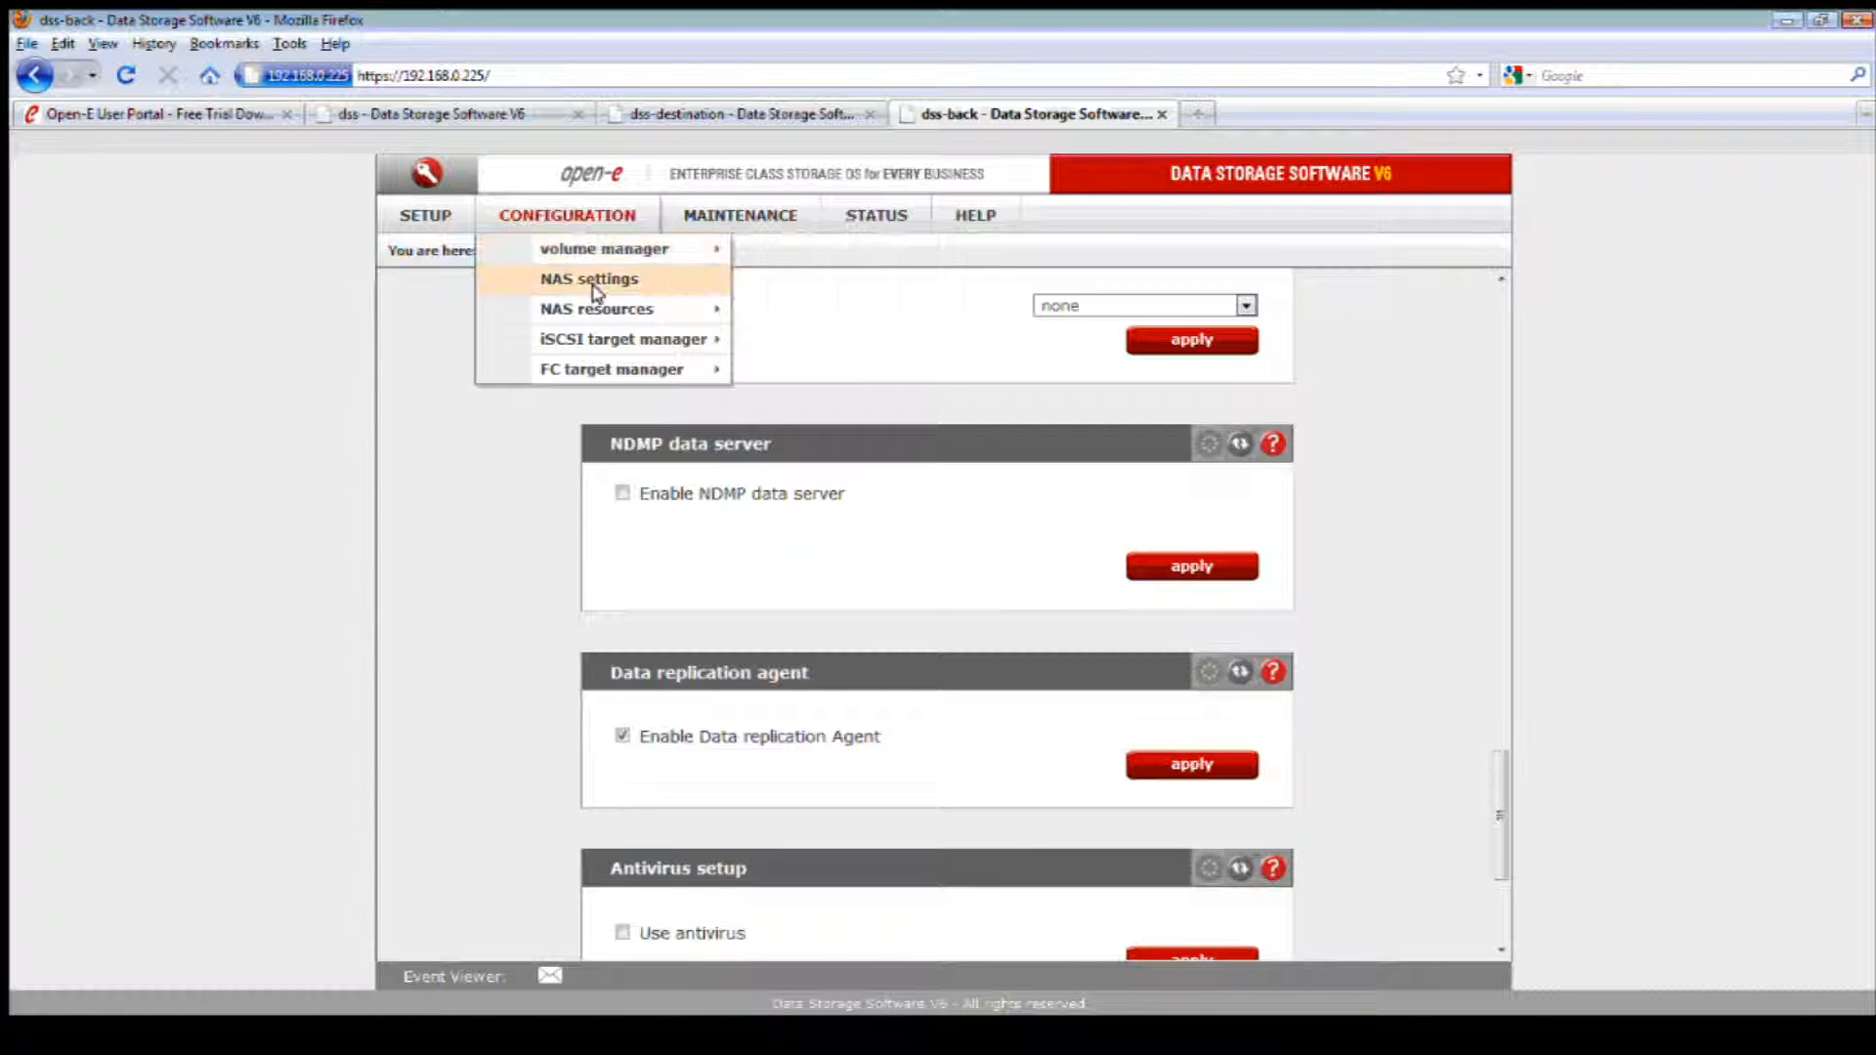
pyautogui.moveTo(616, 309)
pyautogui.click(797, 308)
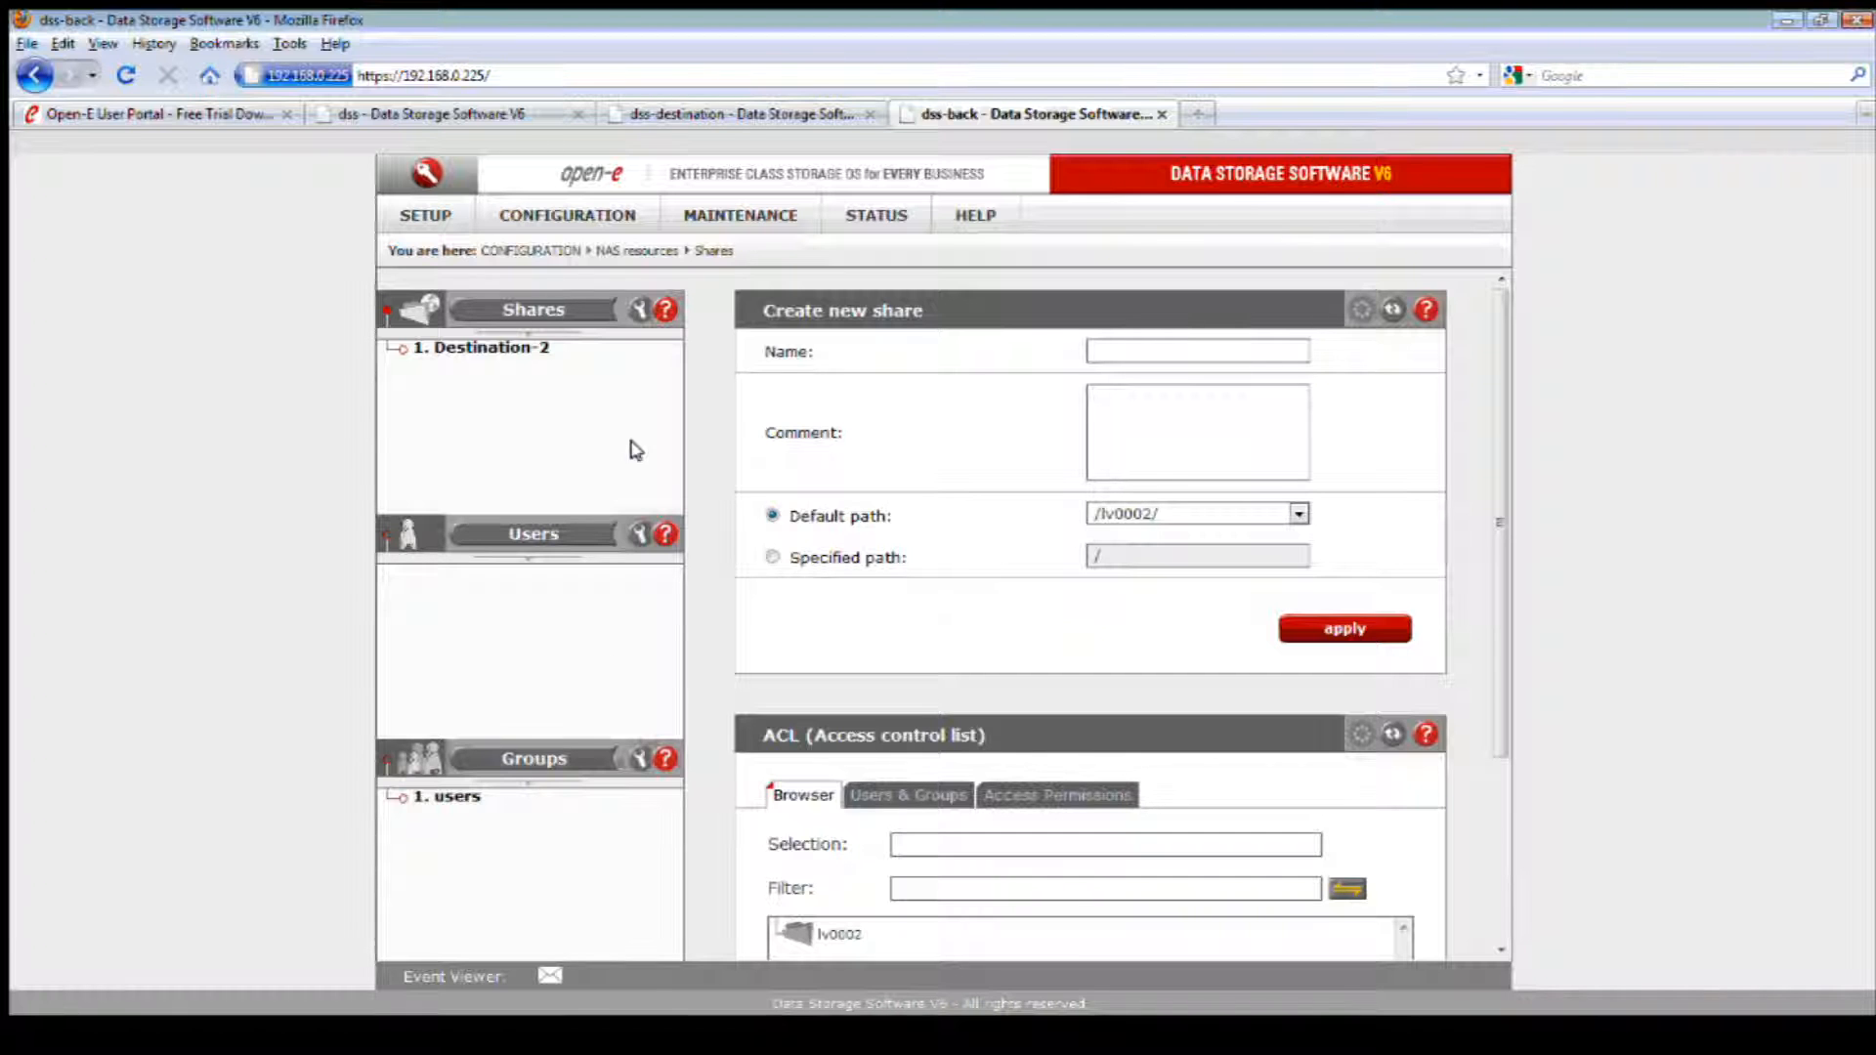
pyautogui.click(503, 348)
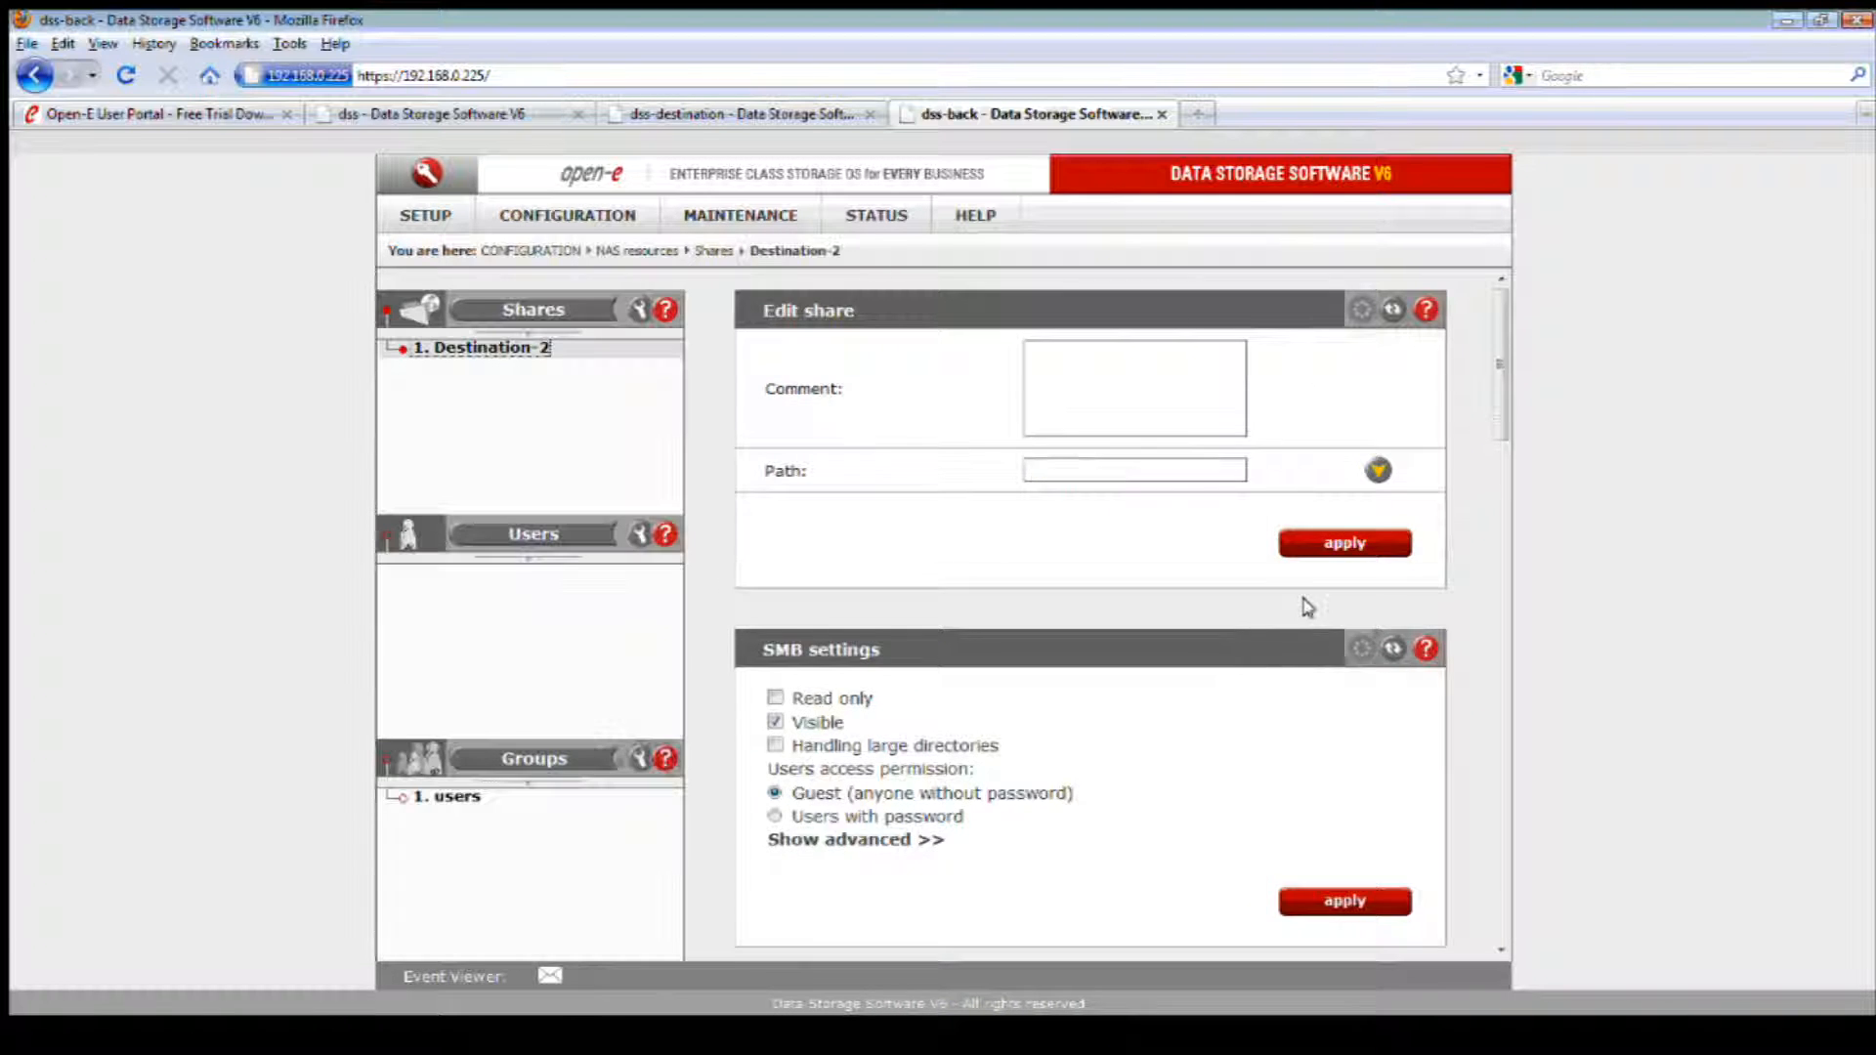
pyautogui.scroll(-5, 1302, 606)
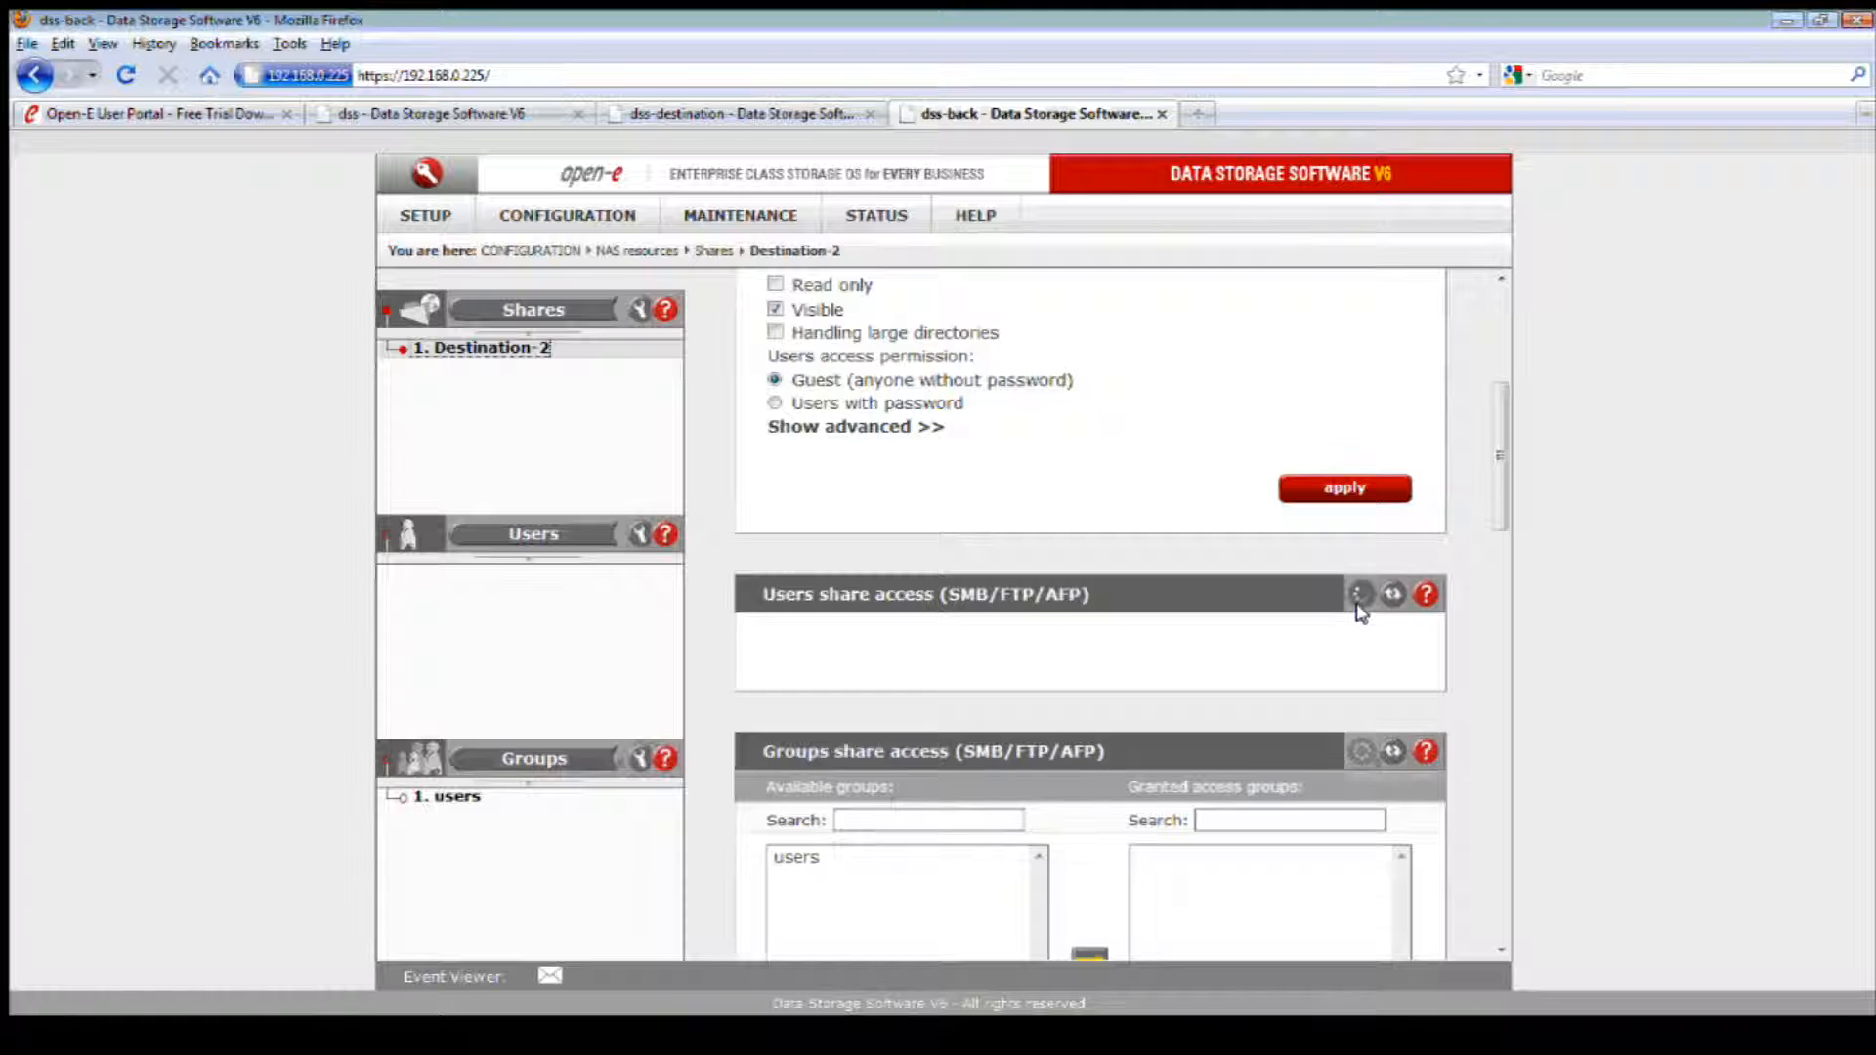
pyautogui.scroll(-10, 1361, 613)
pyautogui.scroll(-10, 1363, 613)
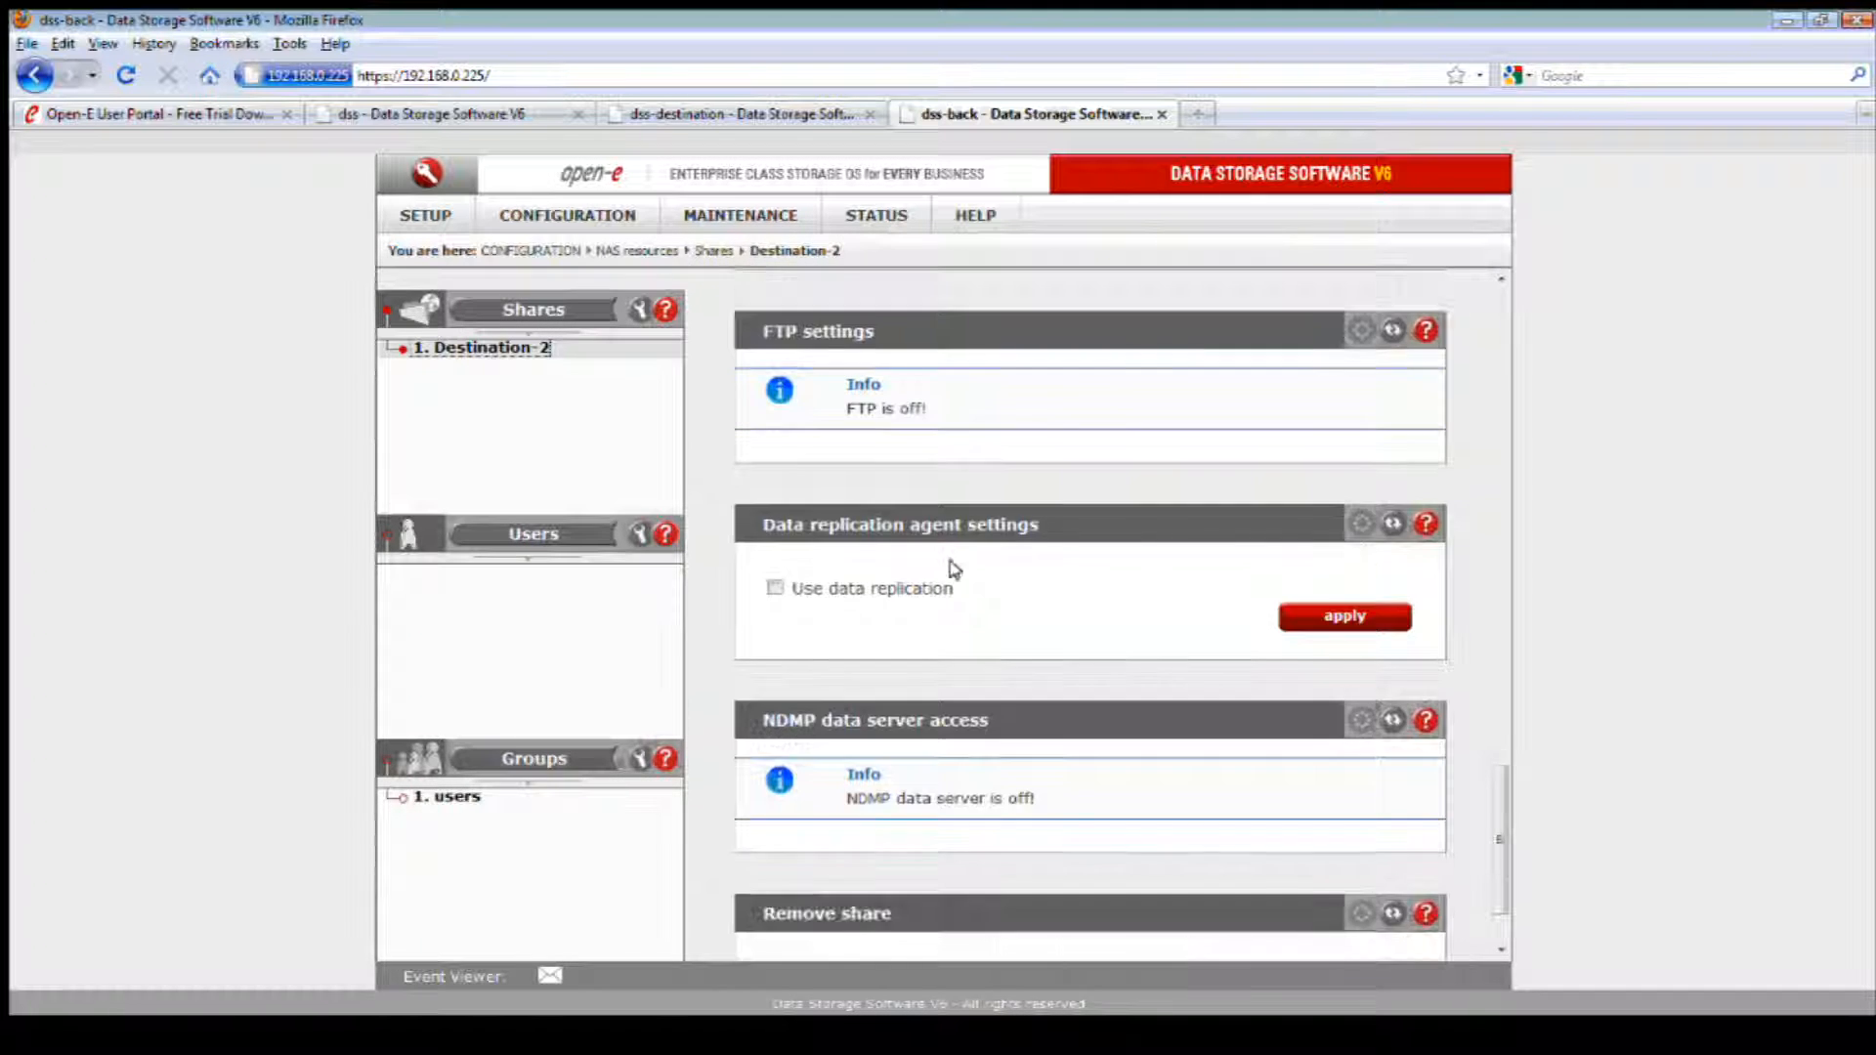
pyautogui.click(774, 587)
pyautogui.scroll(7, 977, 644)
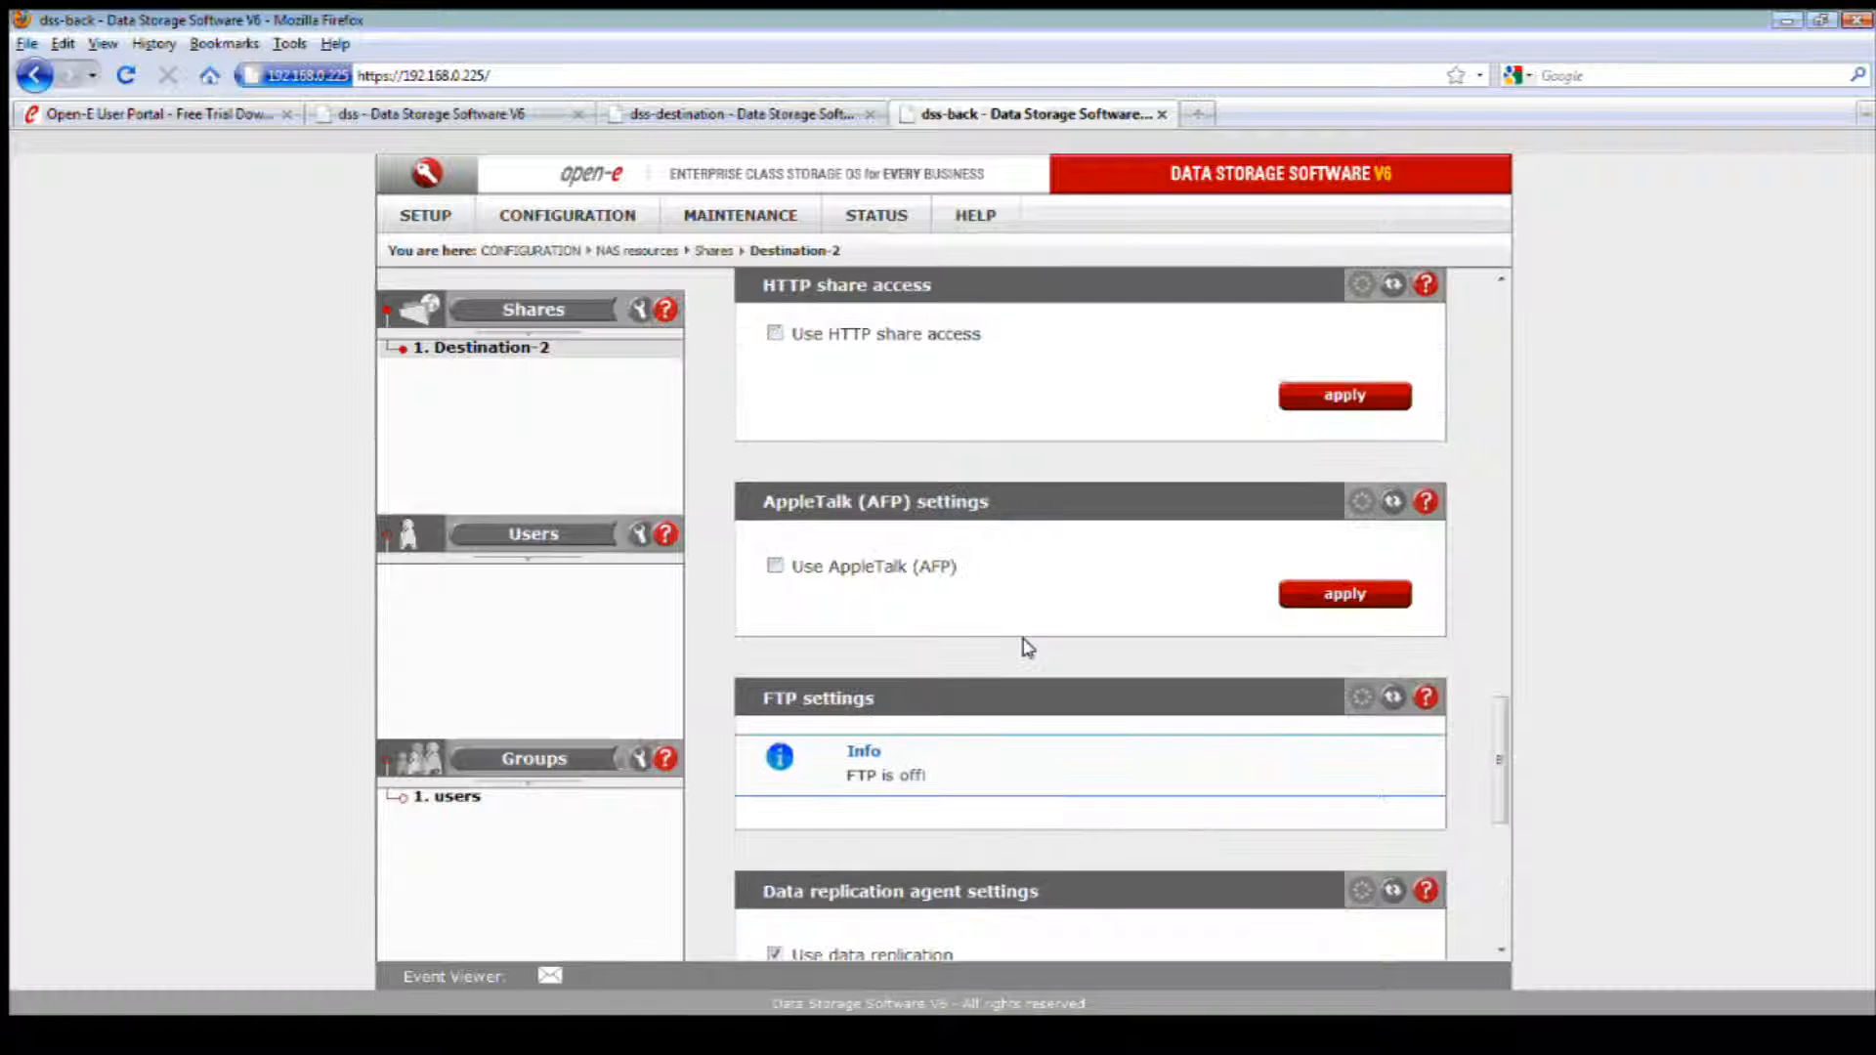
pyautogui.scroll(-9, 901, 717)
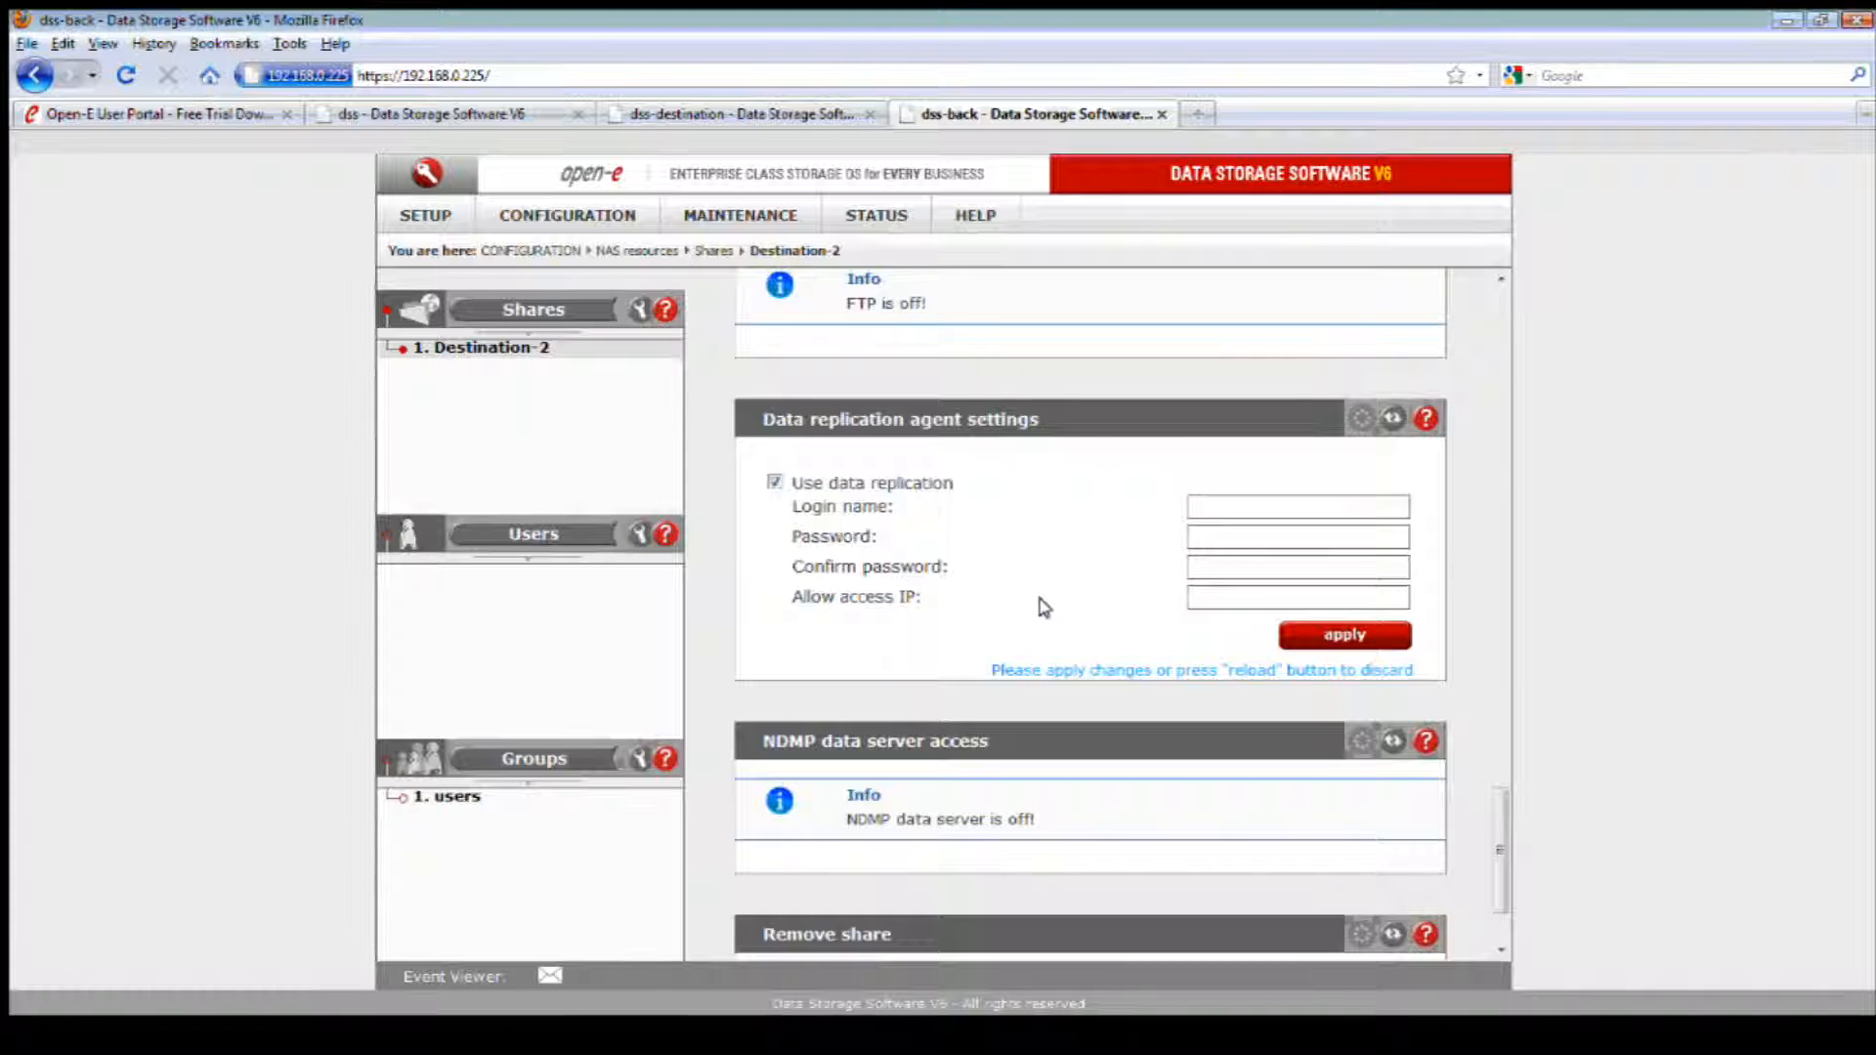
# Step: Enter the login name and the password with its confirmation in Destination-2's data replication agent settings, and apply them
pyautogui.click(1222, 501)
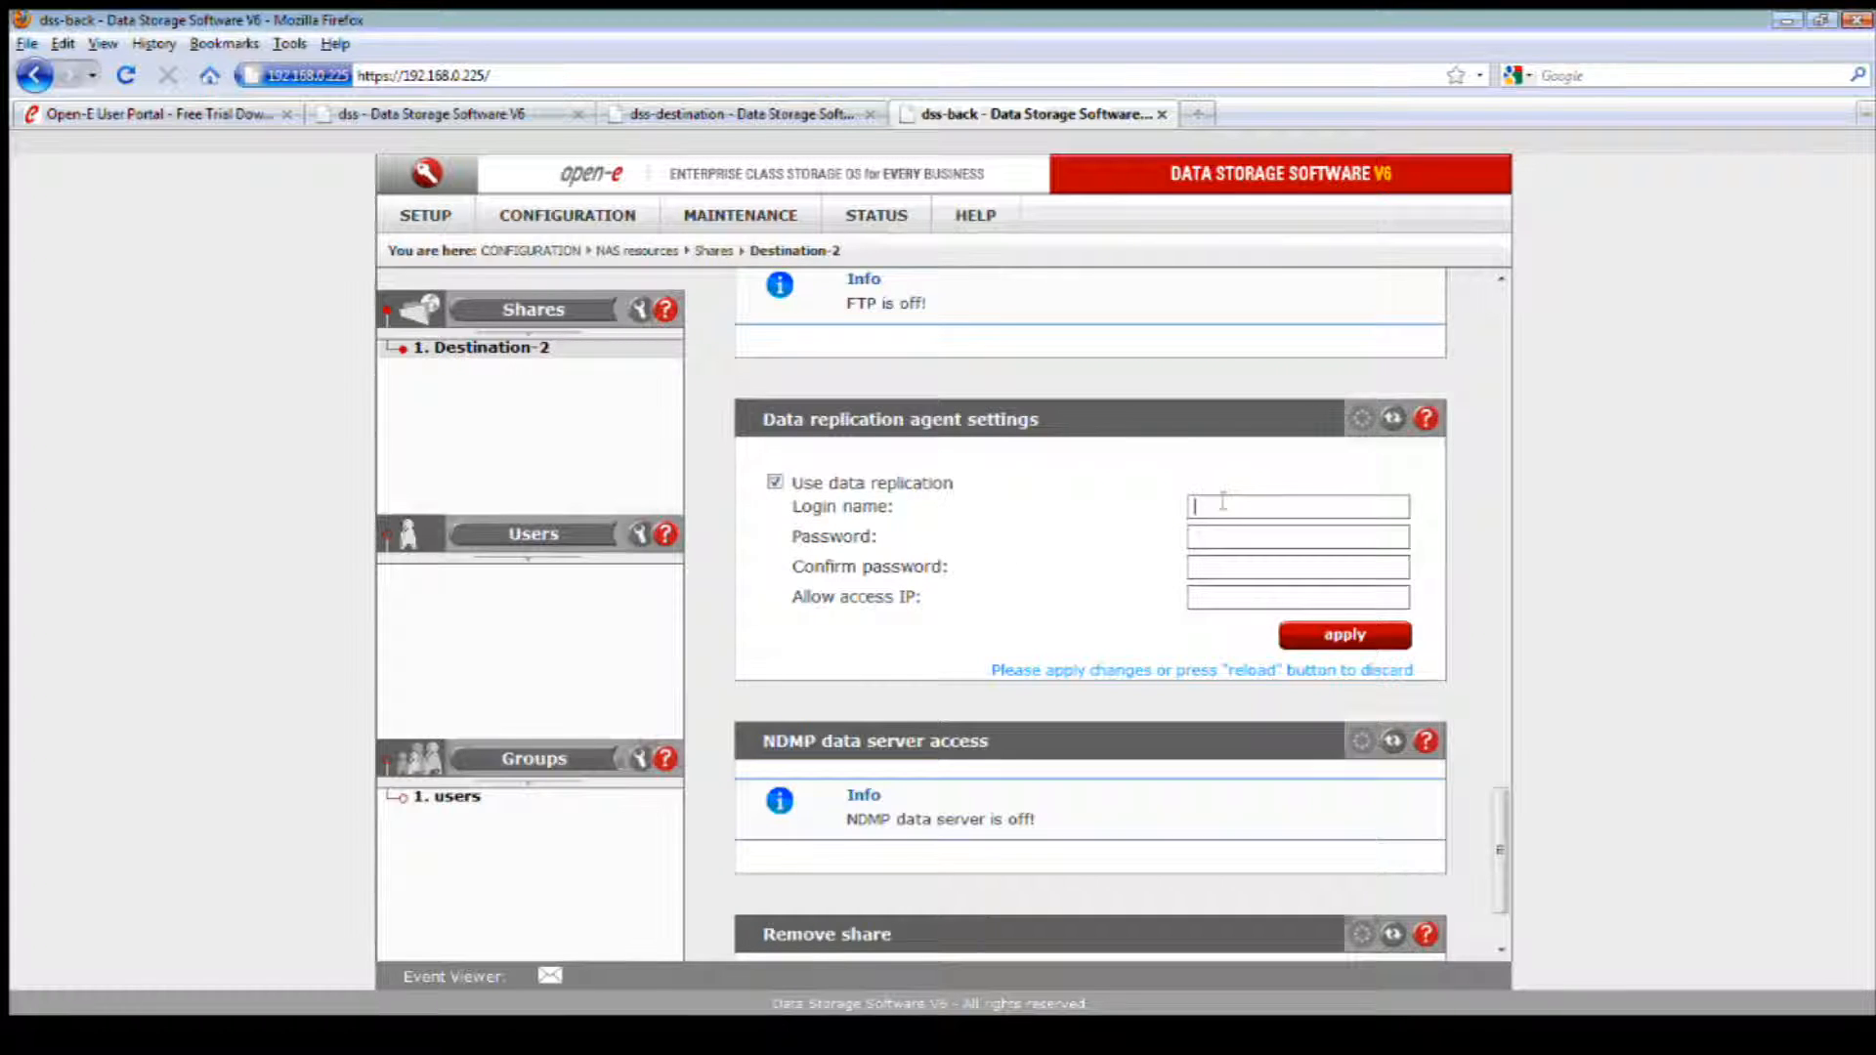
pyautogui.write('todd')
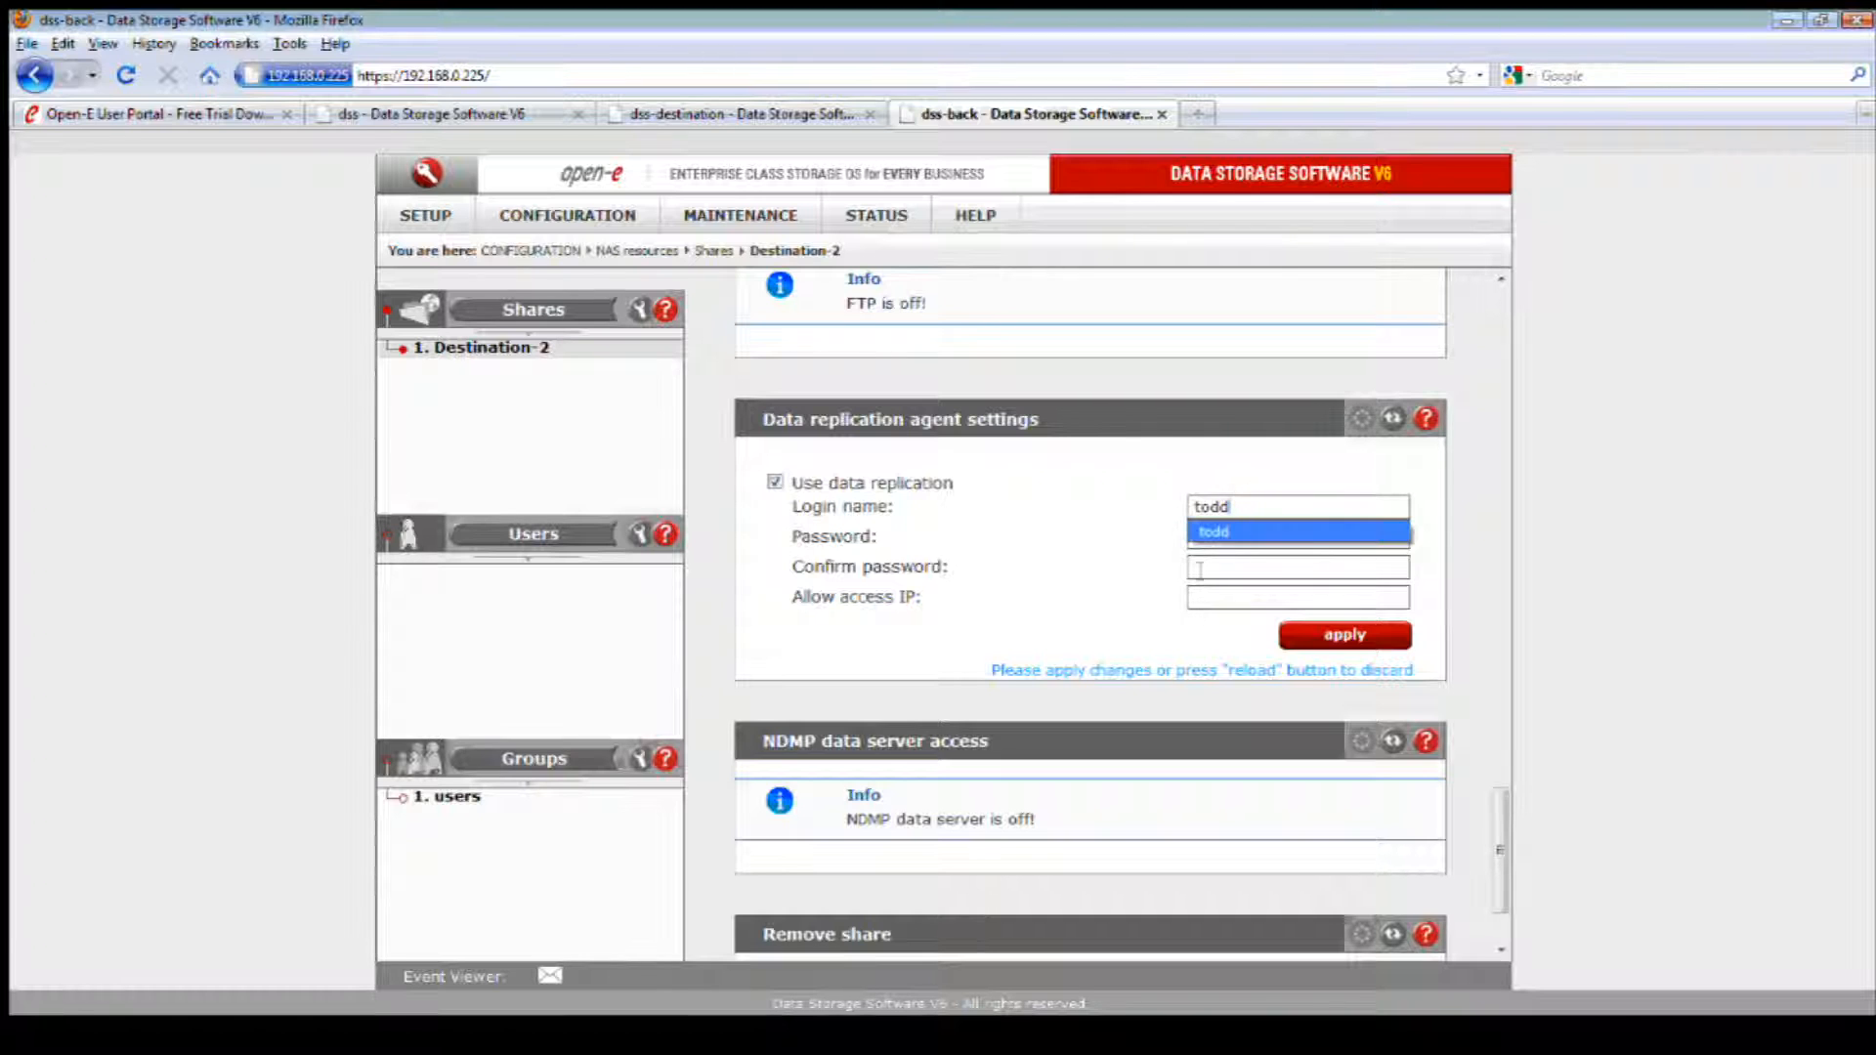
pyautogui.click(1211, 538)
pyautogui.write('••••')
pyautogui.scroll(2, 1214, 549)
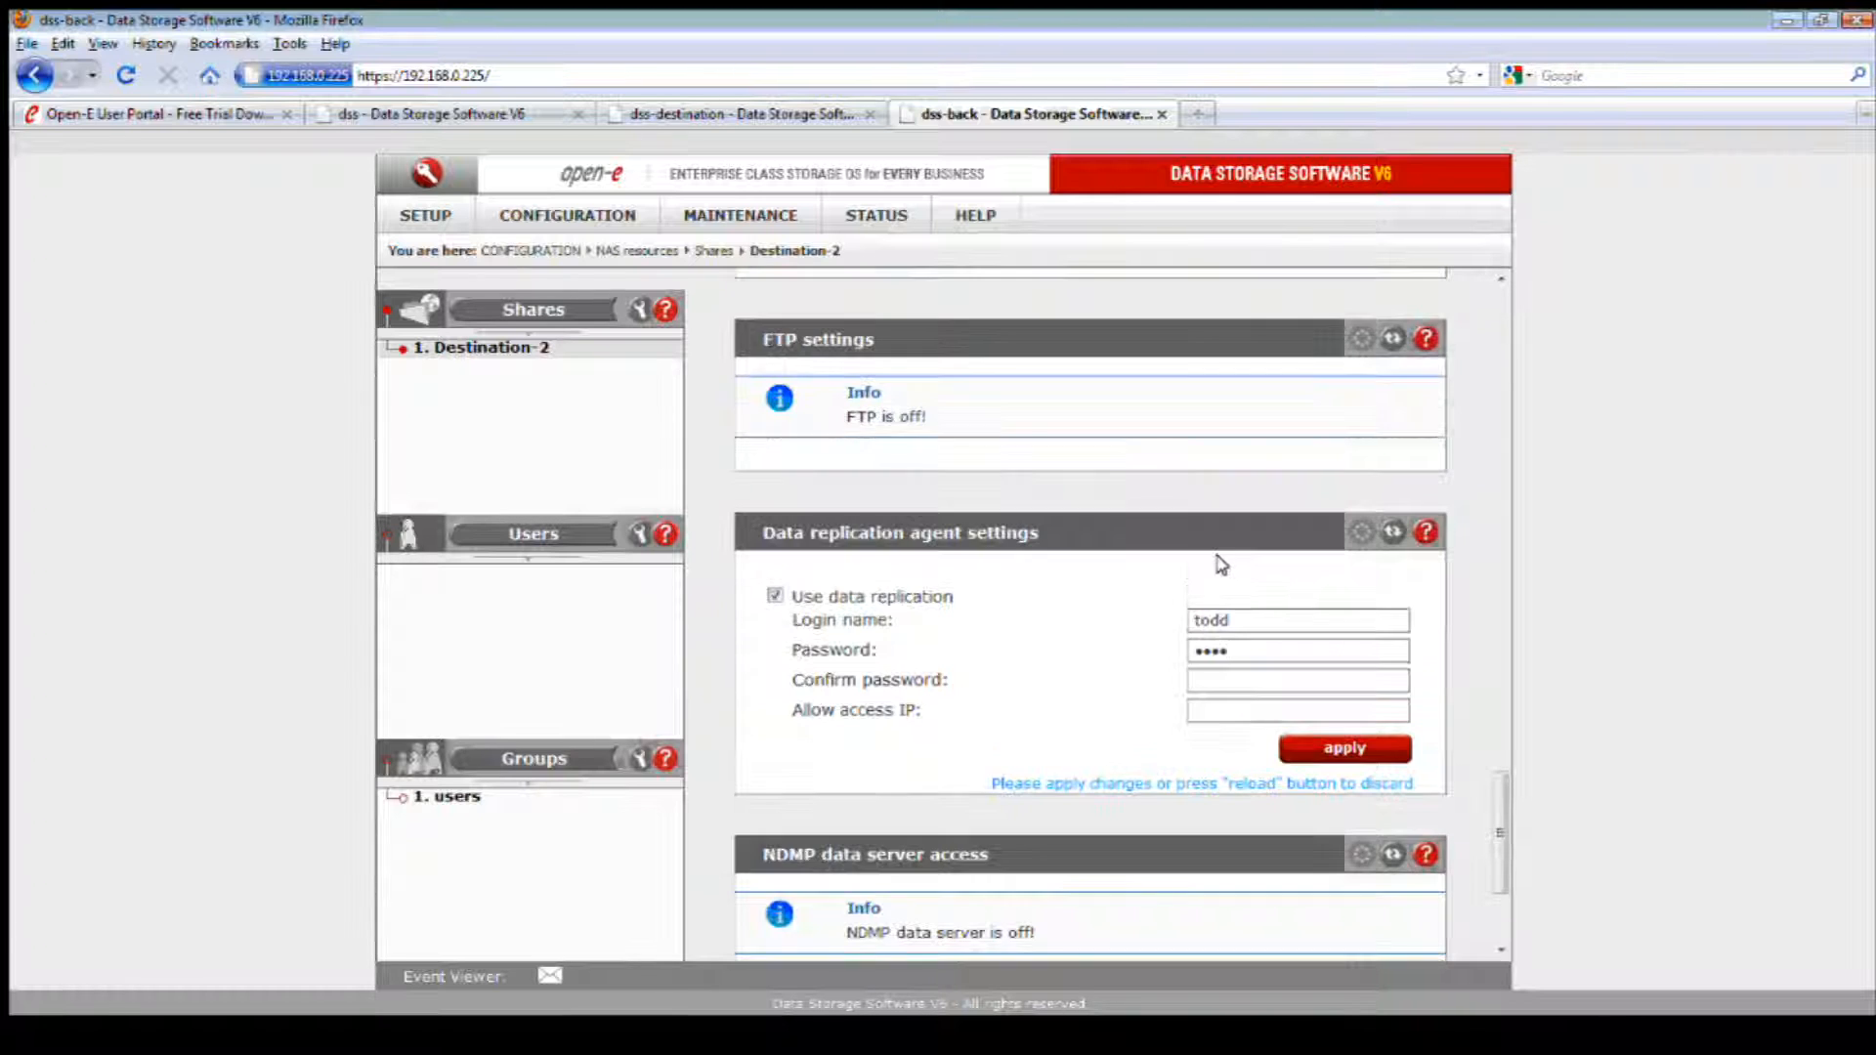
pyautogui.click(1247, 682)
pyautogui.write('••••')
pyautogui.click(1319, 747)
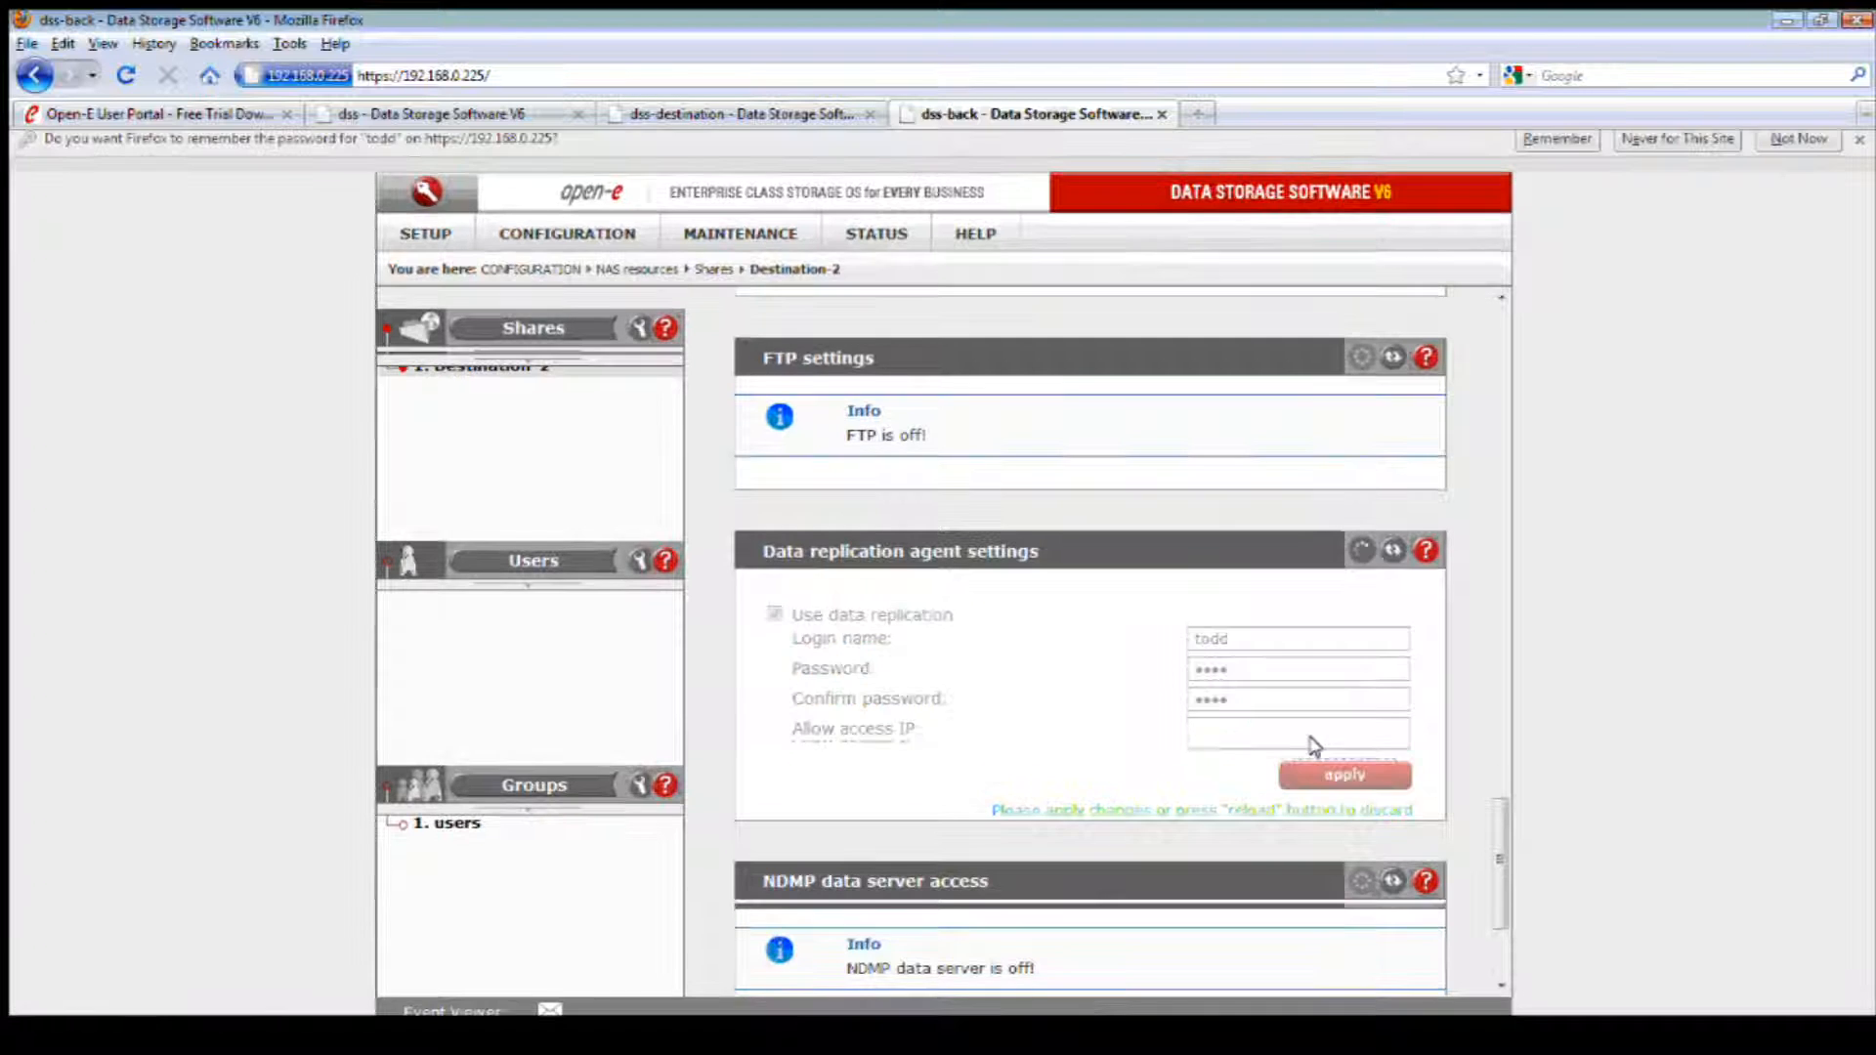
# Step: Return to the source server's page, refresh the Destination-2 share on 192.168.0.225 in Windows Explorer to check its contents, and minimize the window
pyautogui.click(500, 114)
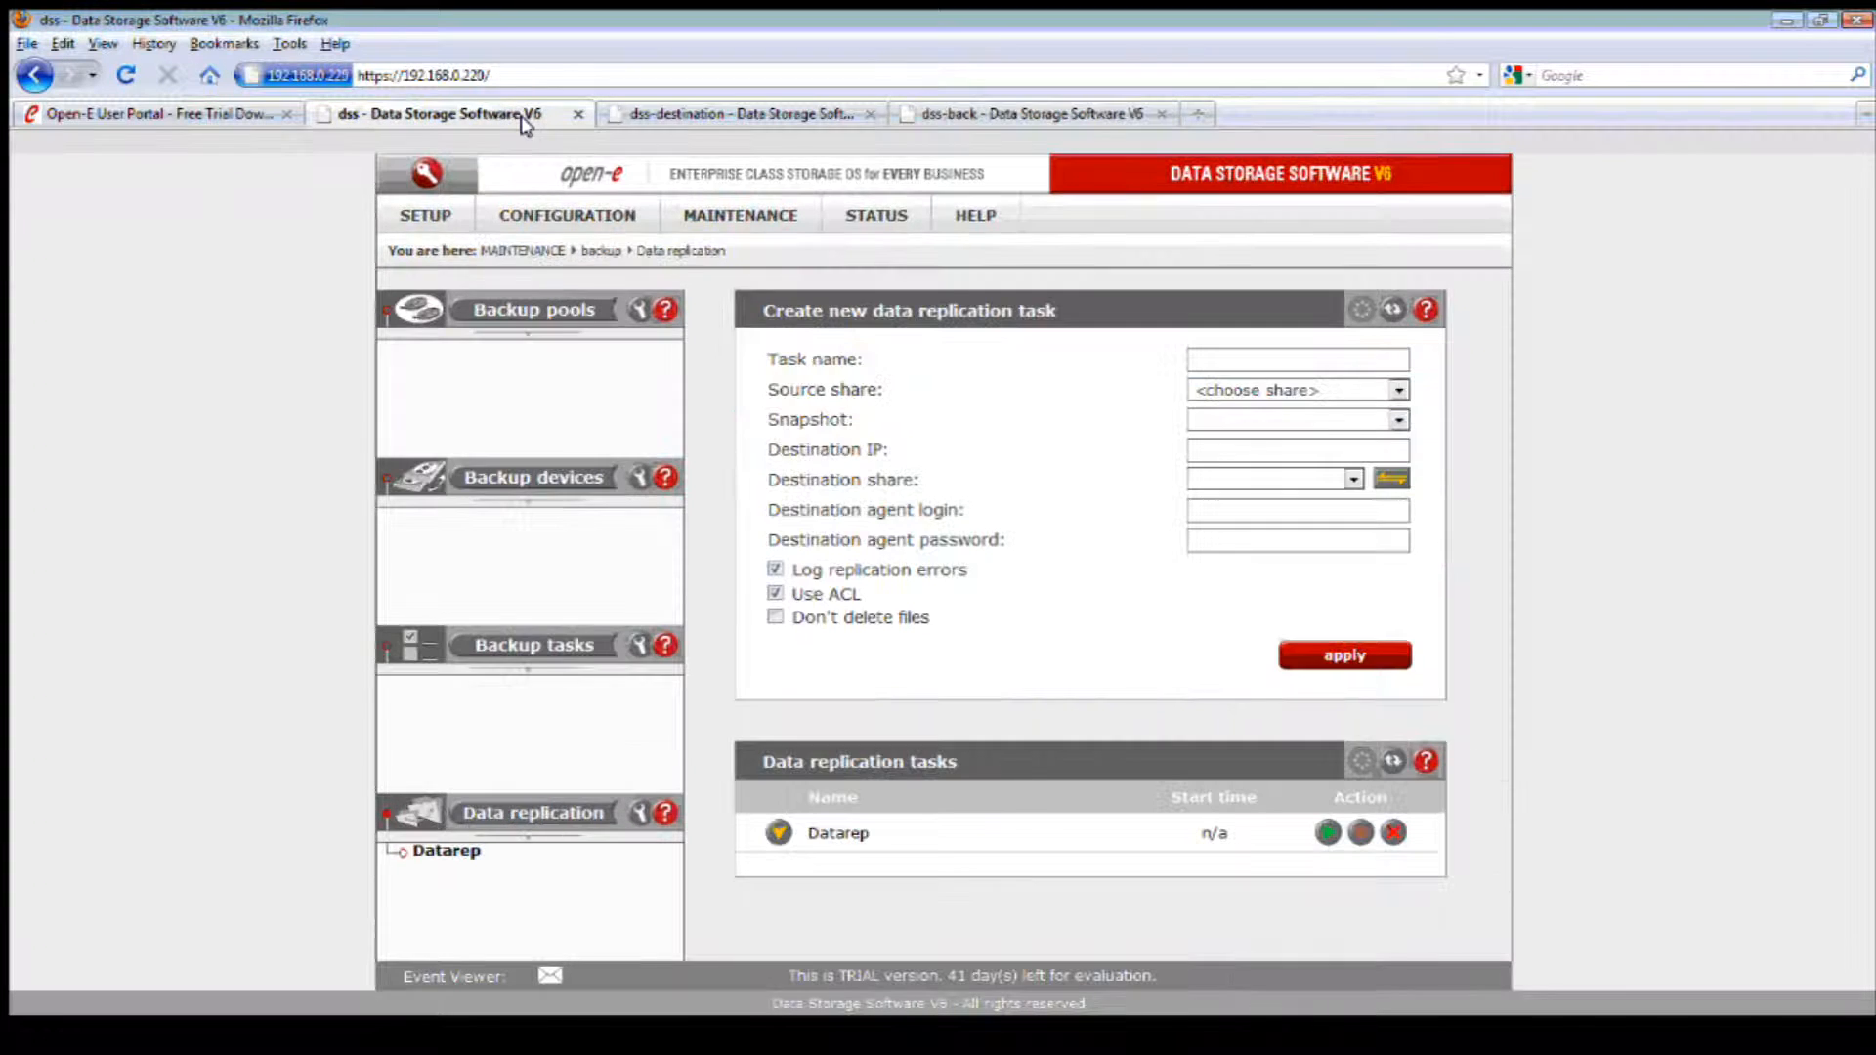
pyautogui.click(1236, 1044)
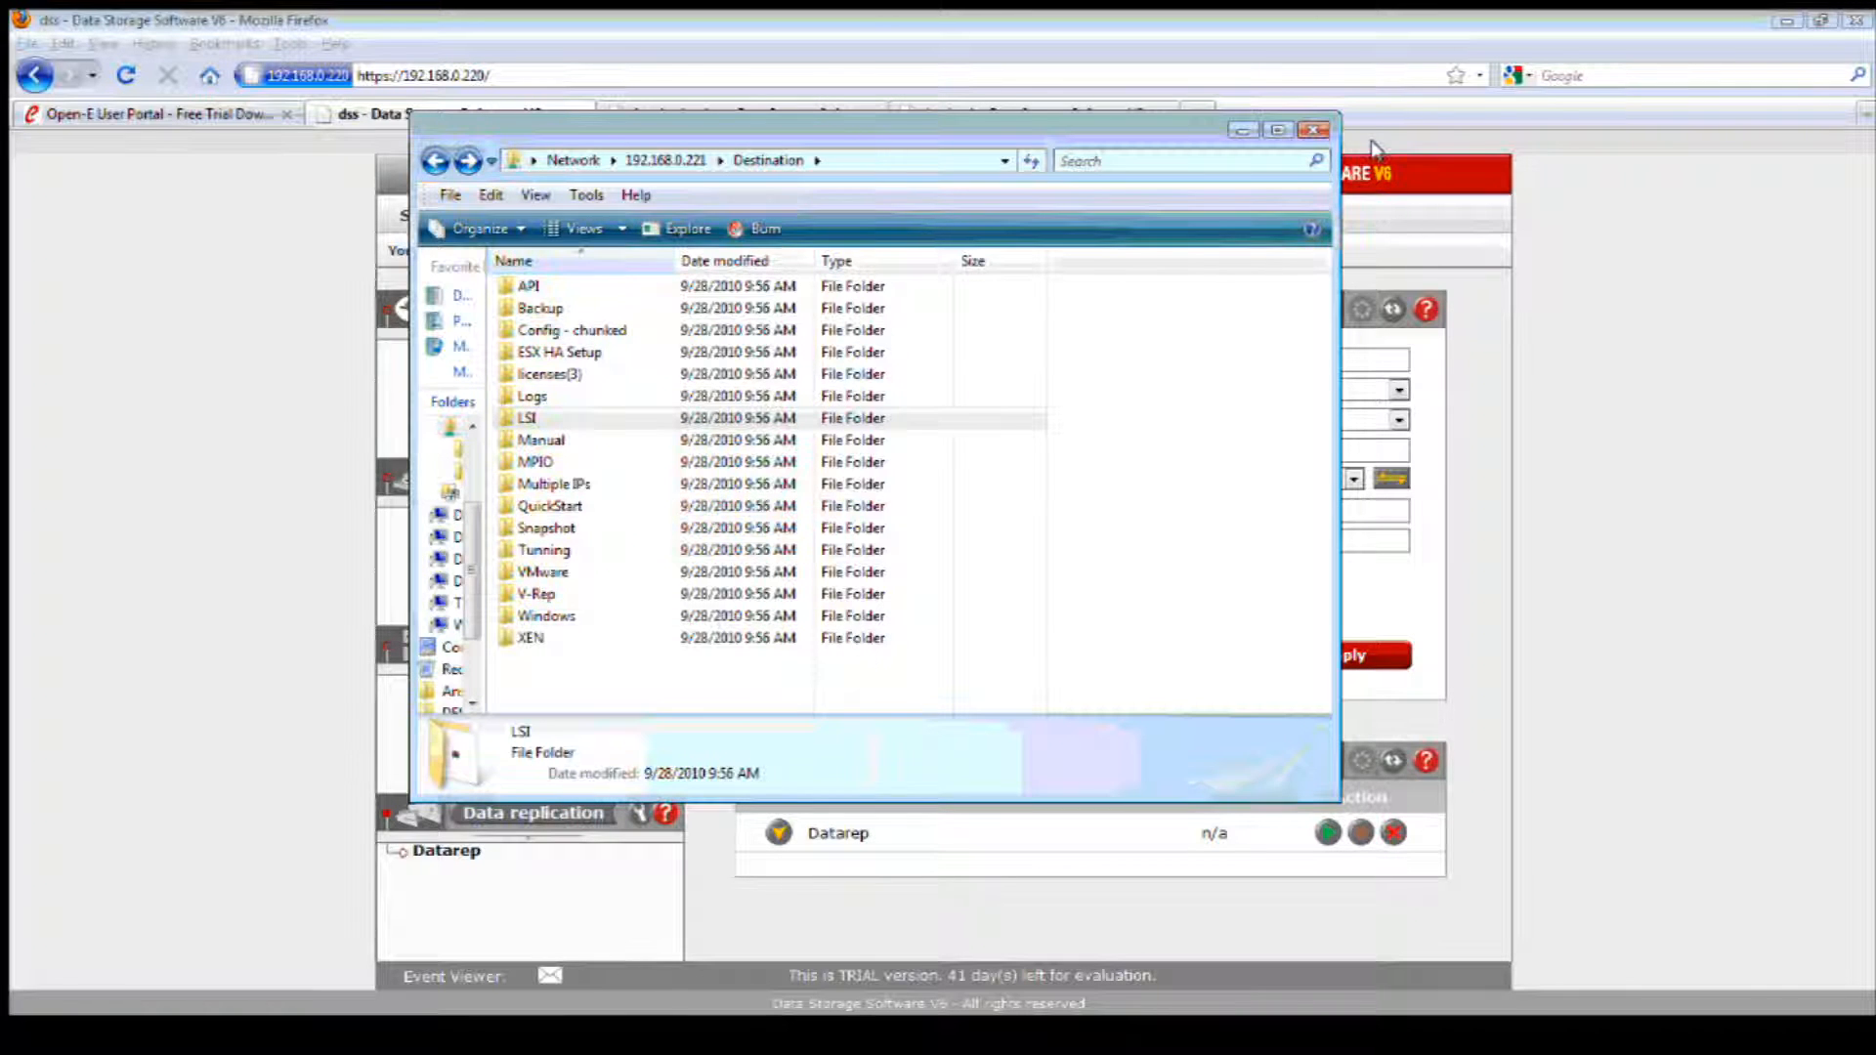
pyautogui.click(1236, 130)
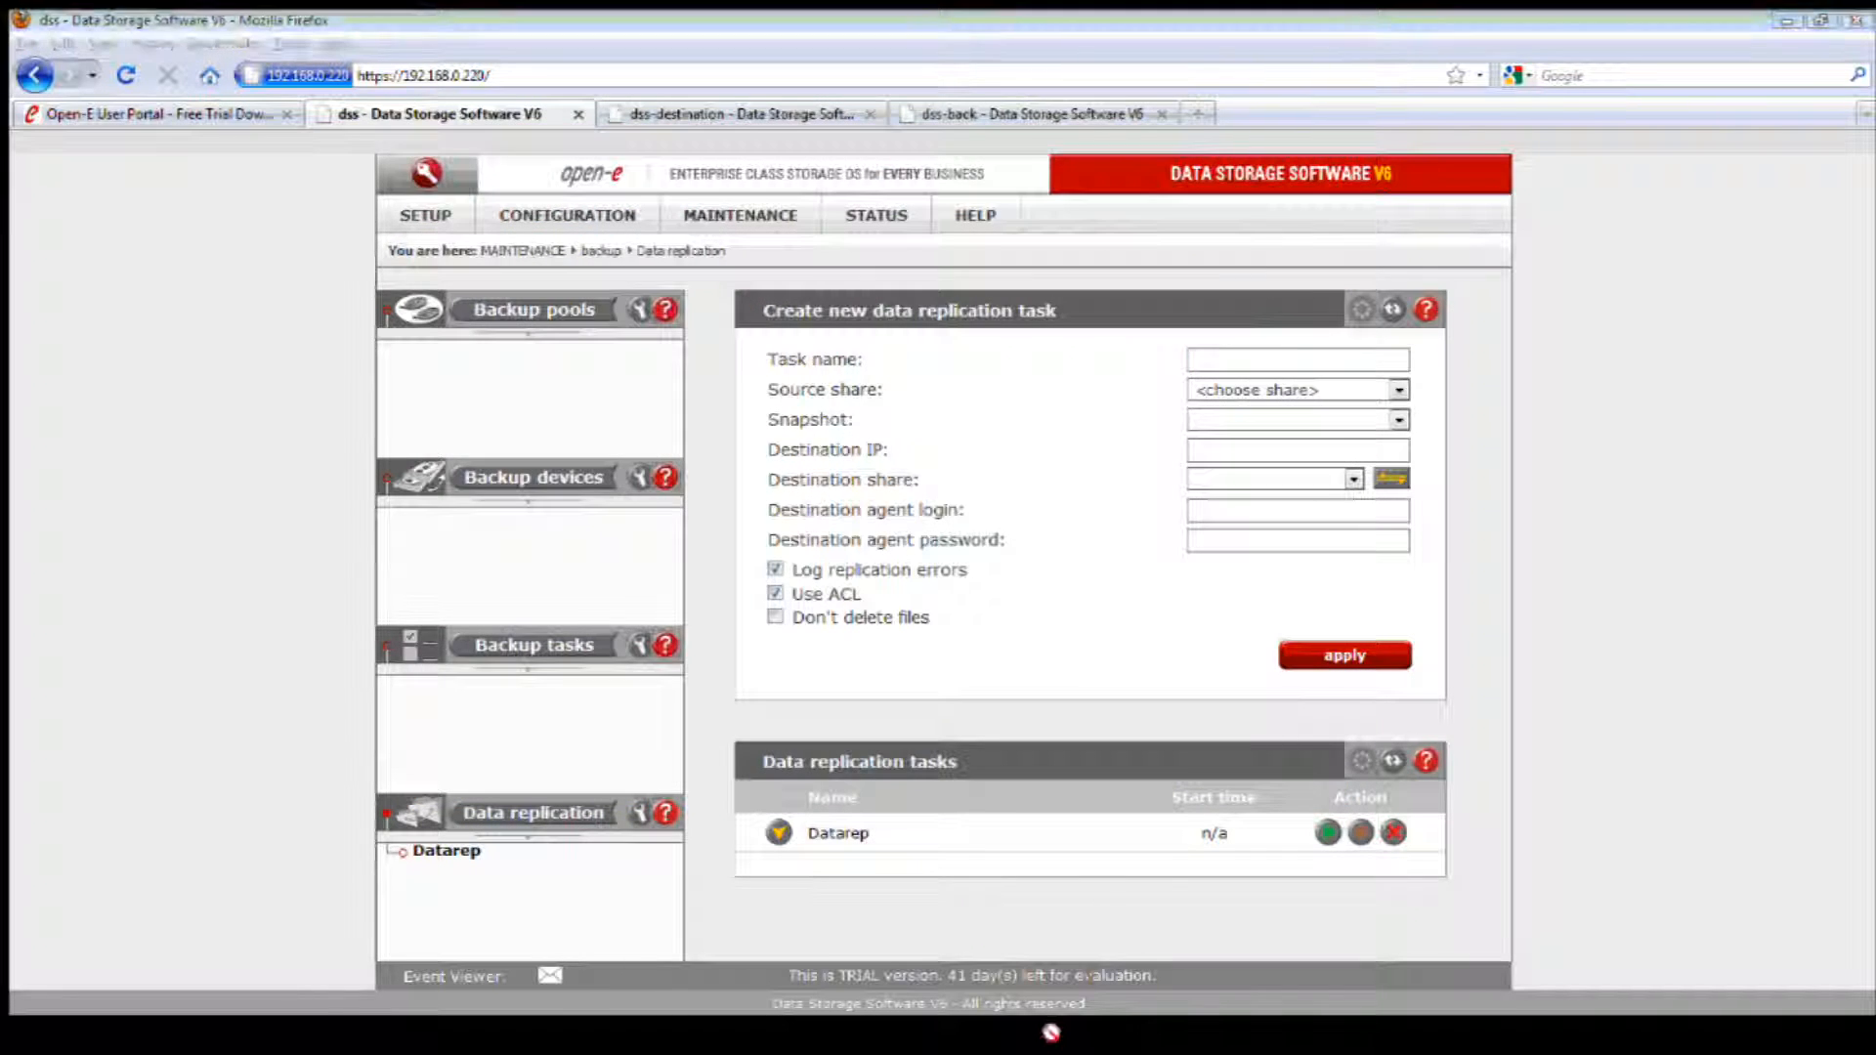
pyautogui.rightClick(762, 406)
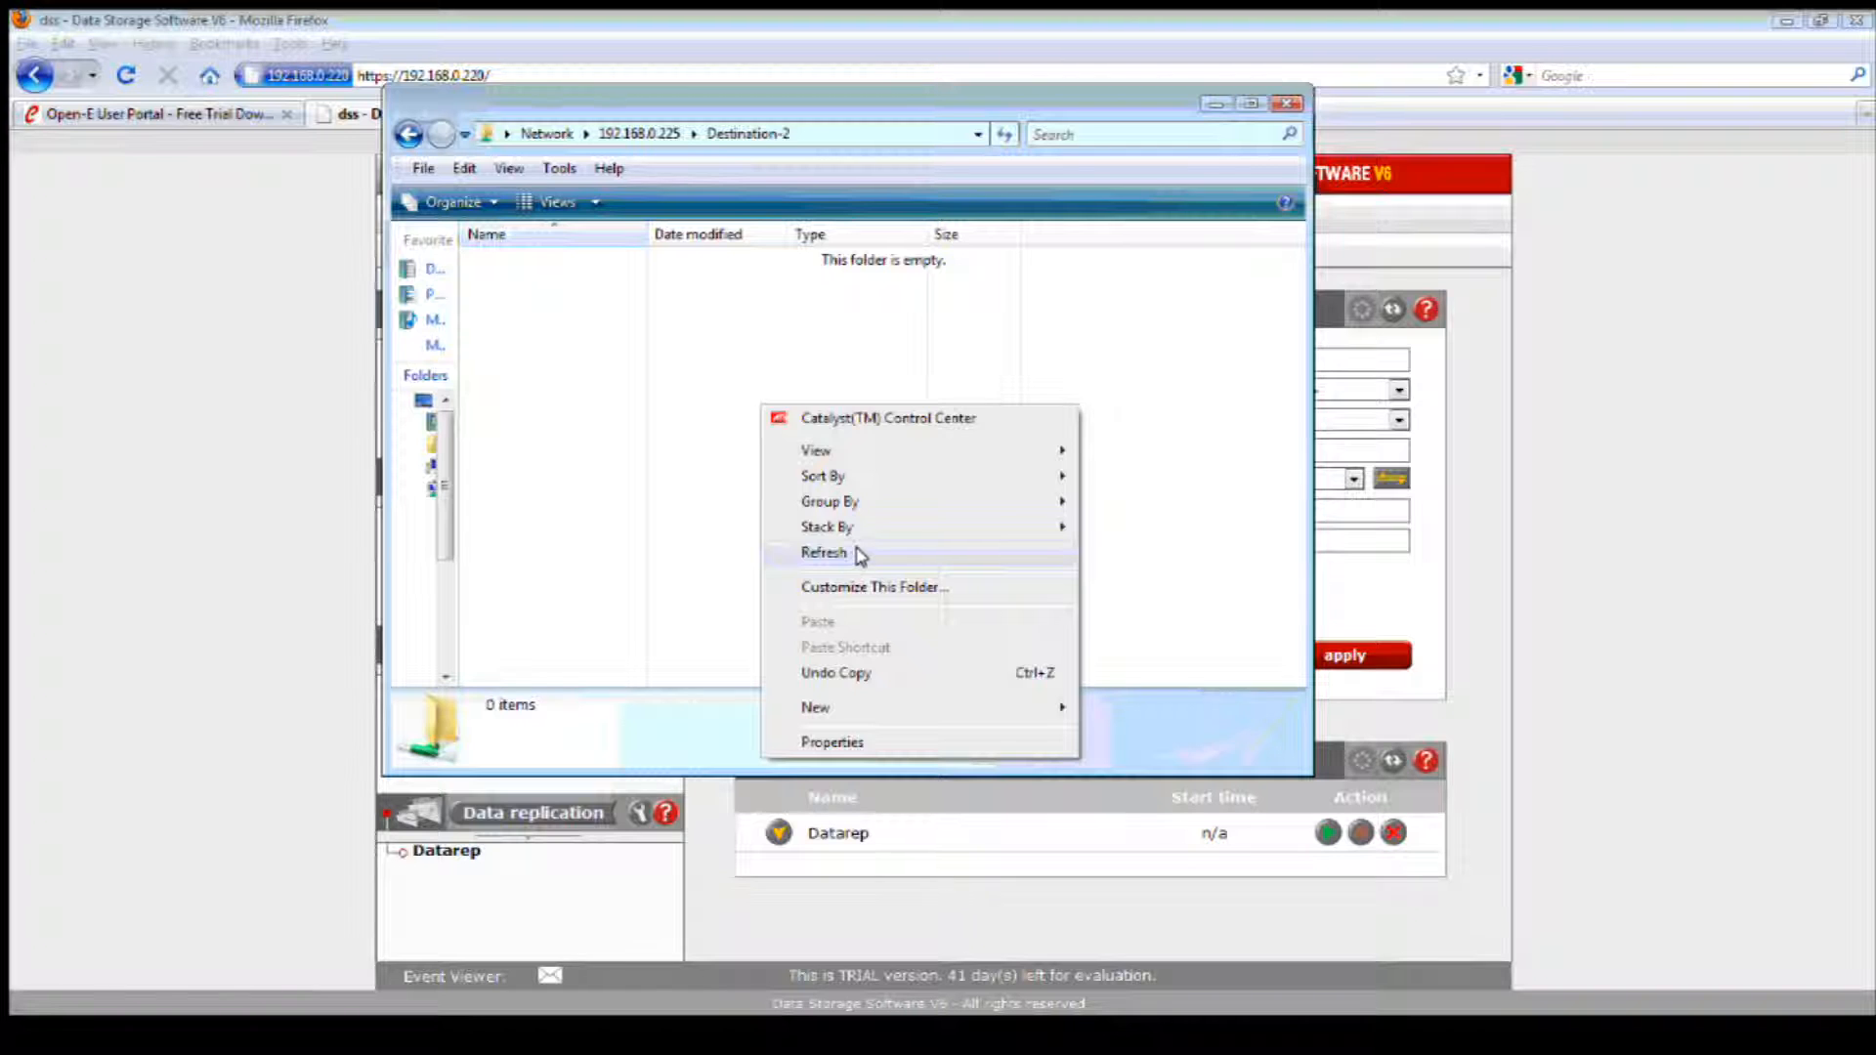
pyautogui.click(860, 555)
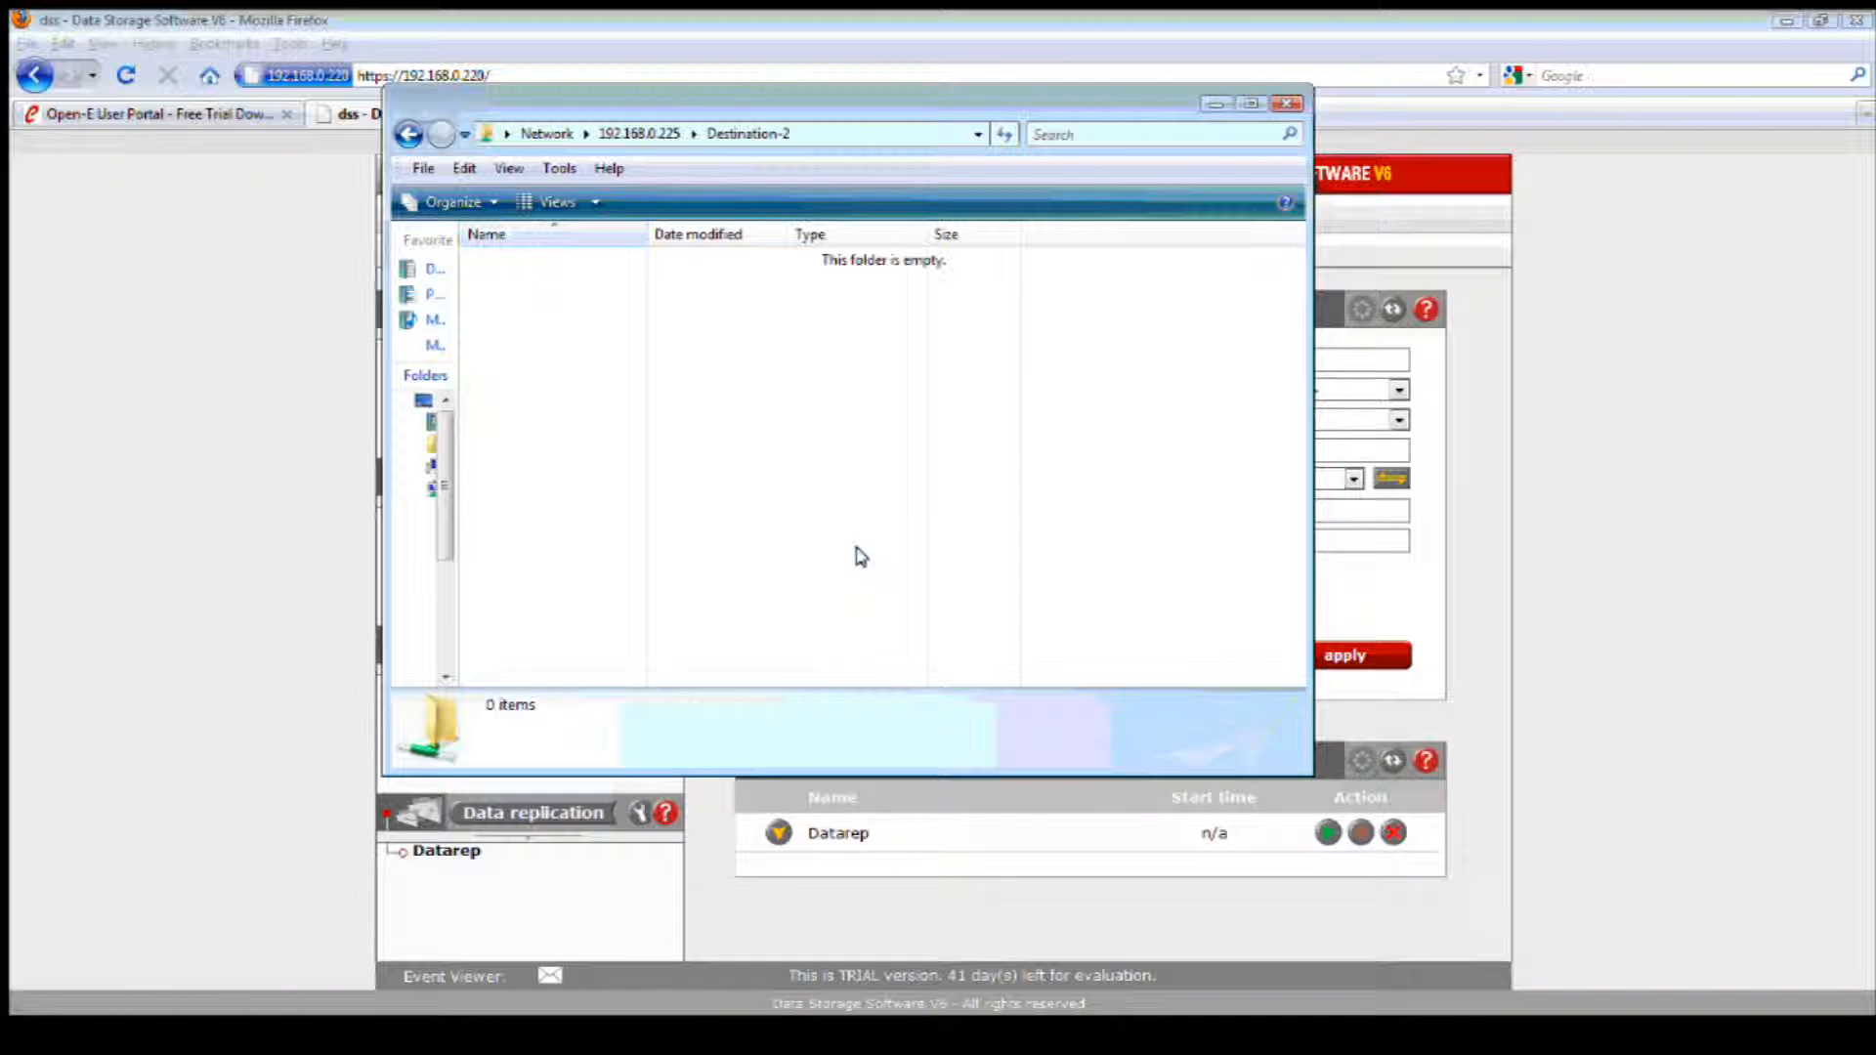
pyautogui.click(1214, 100)
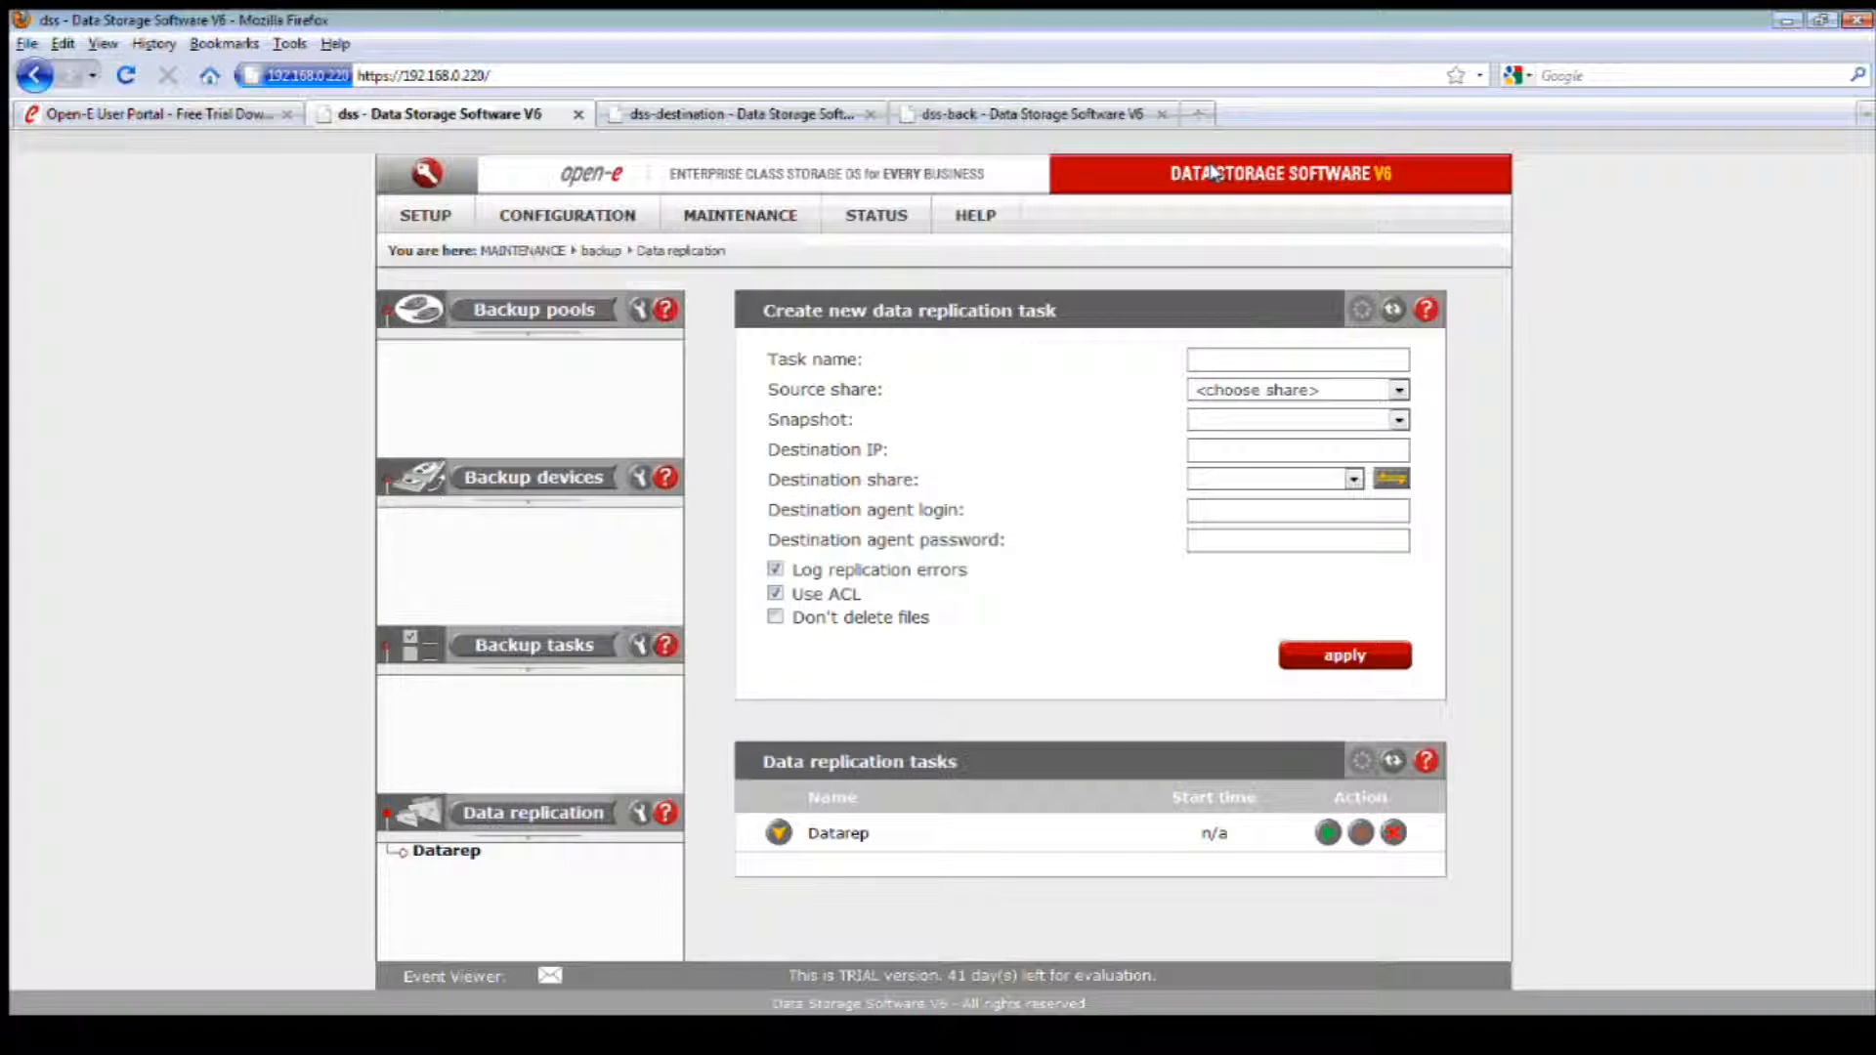
# Step: Name the new data replication task Datarep2 and choose Data as its source share
pyautogui.click(1223, 360)
pyautogui.write('Dat')
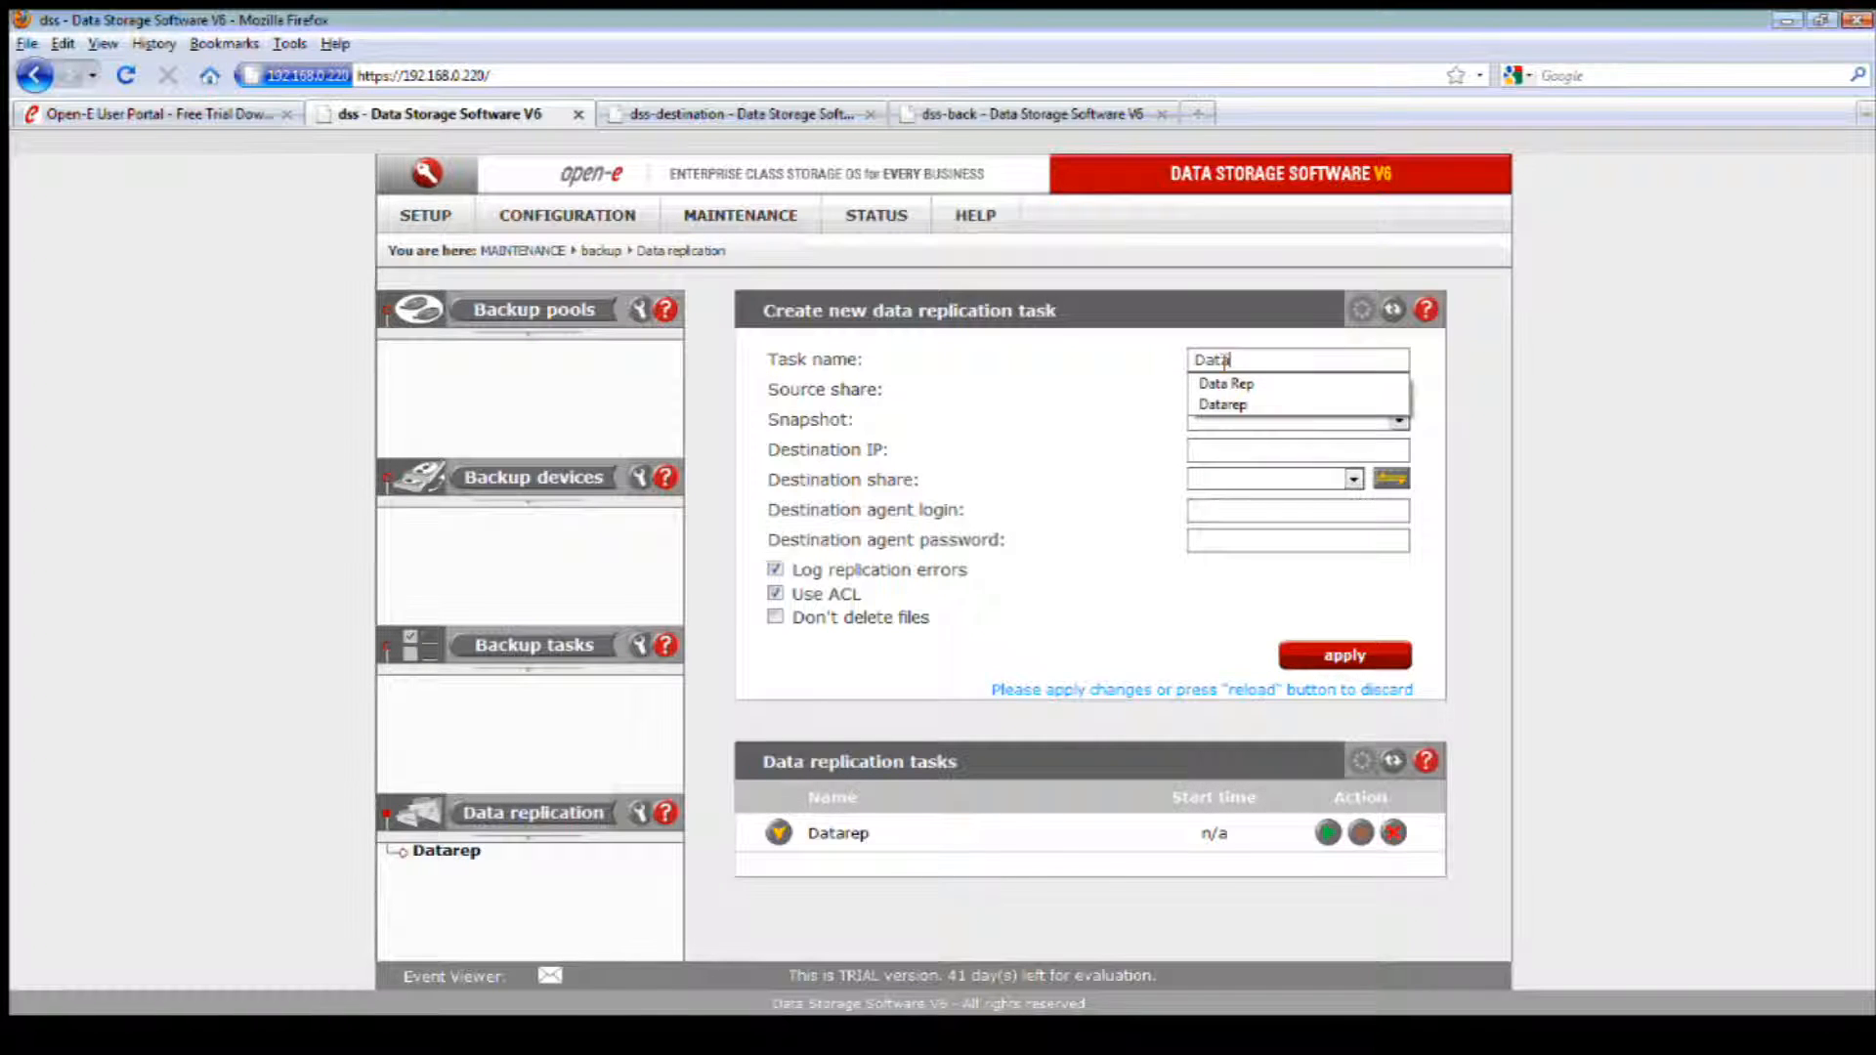
pyautogui.write('arep2')
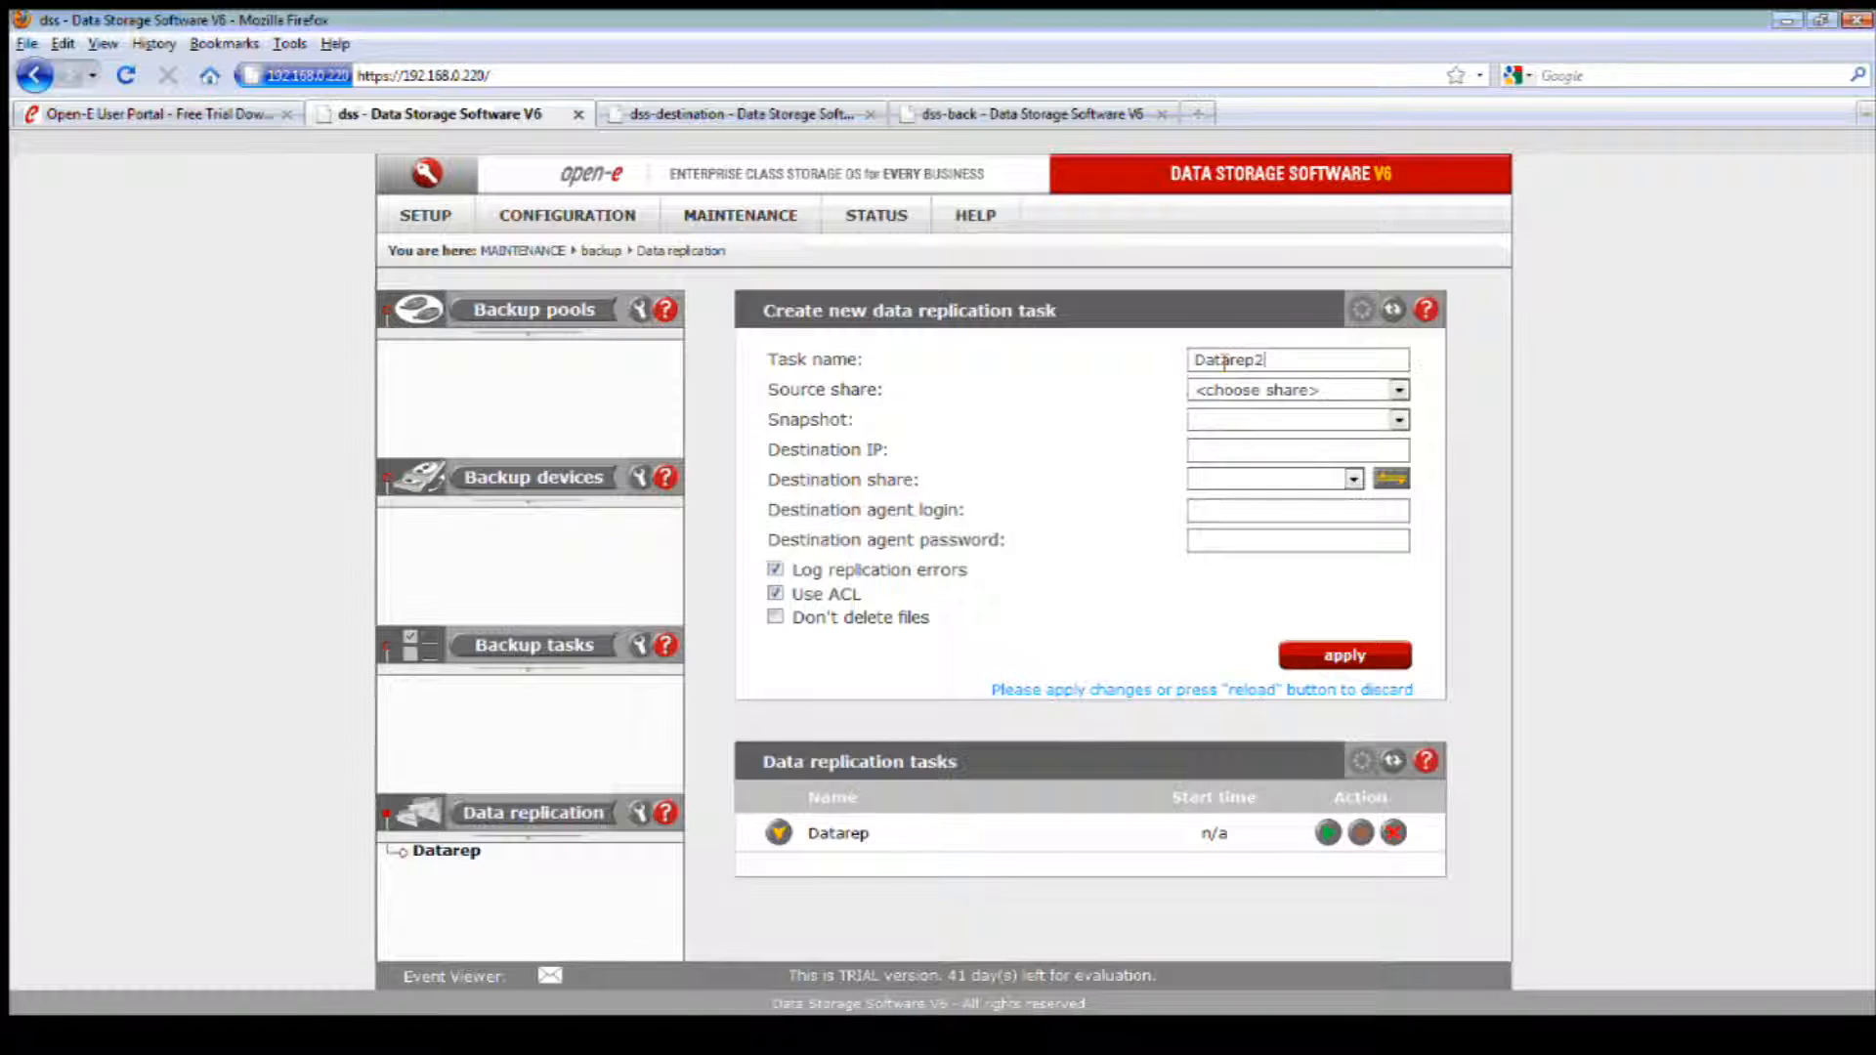
pyautogui.click(1256, 390)
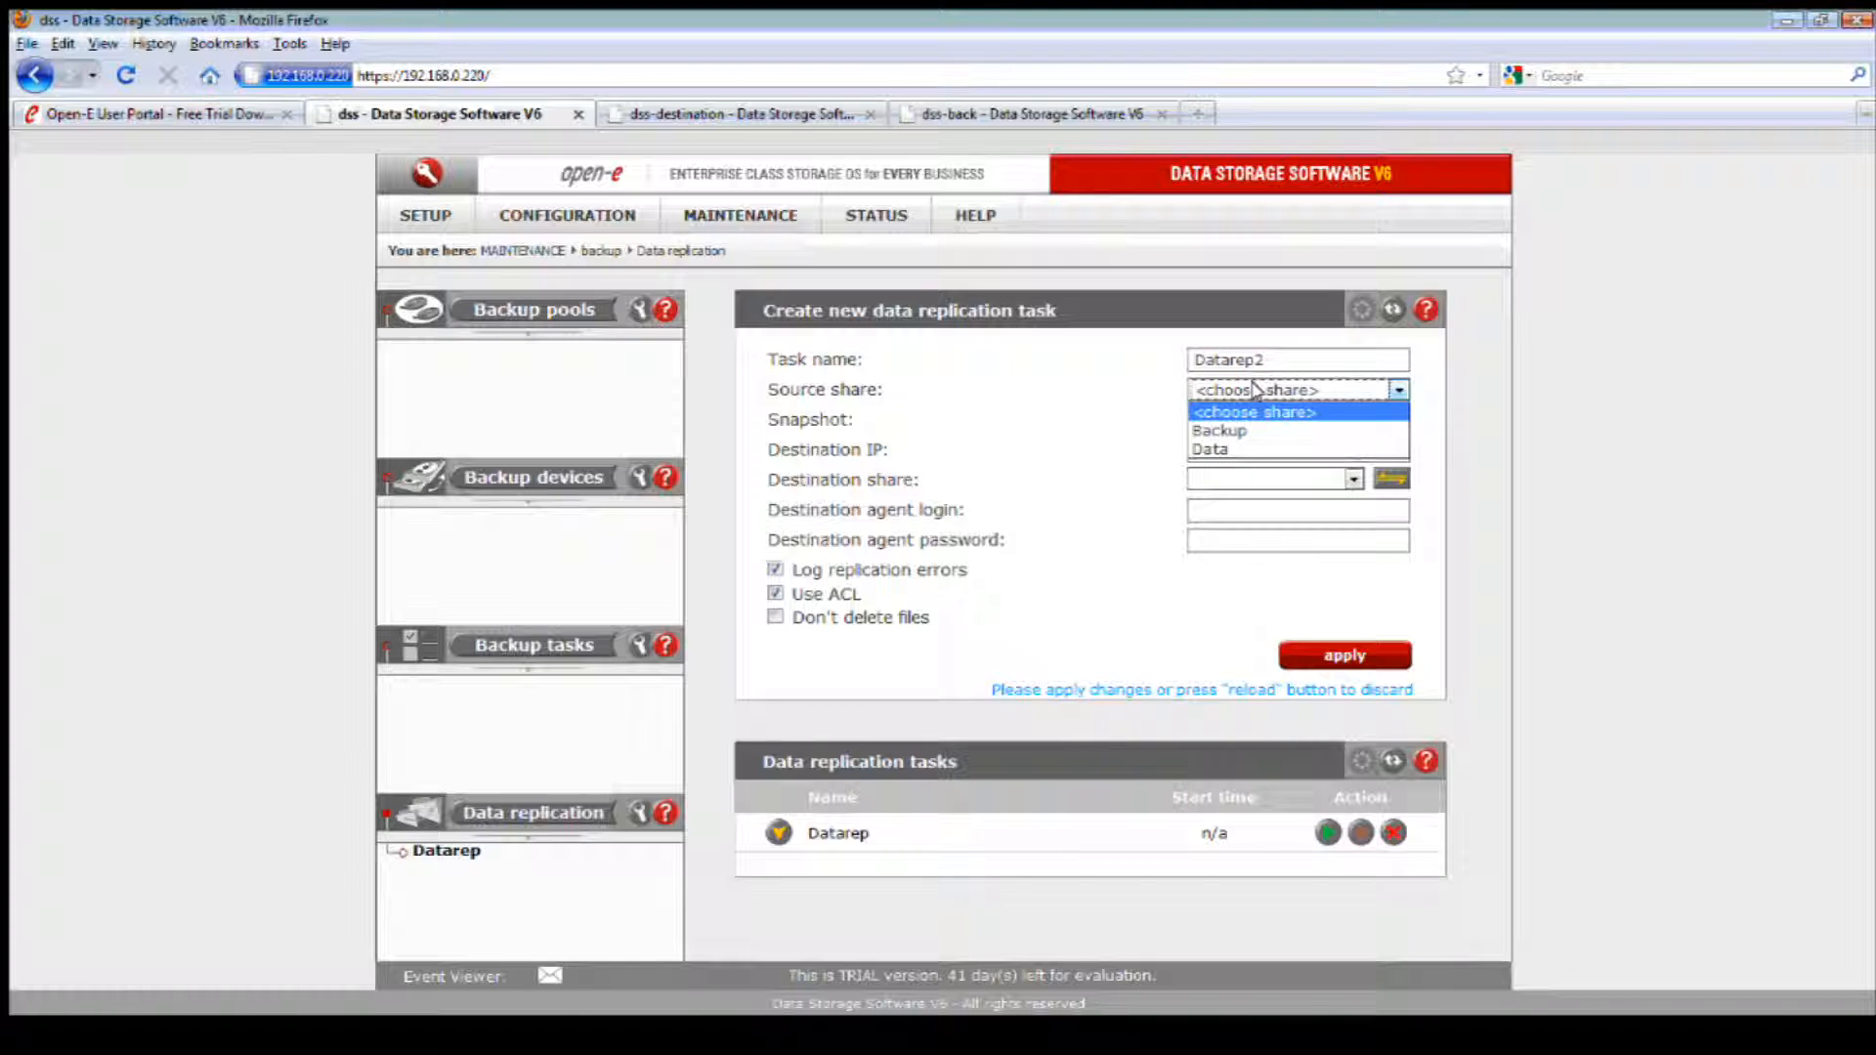
pyautogui.click(1241, 447)
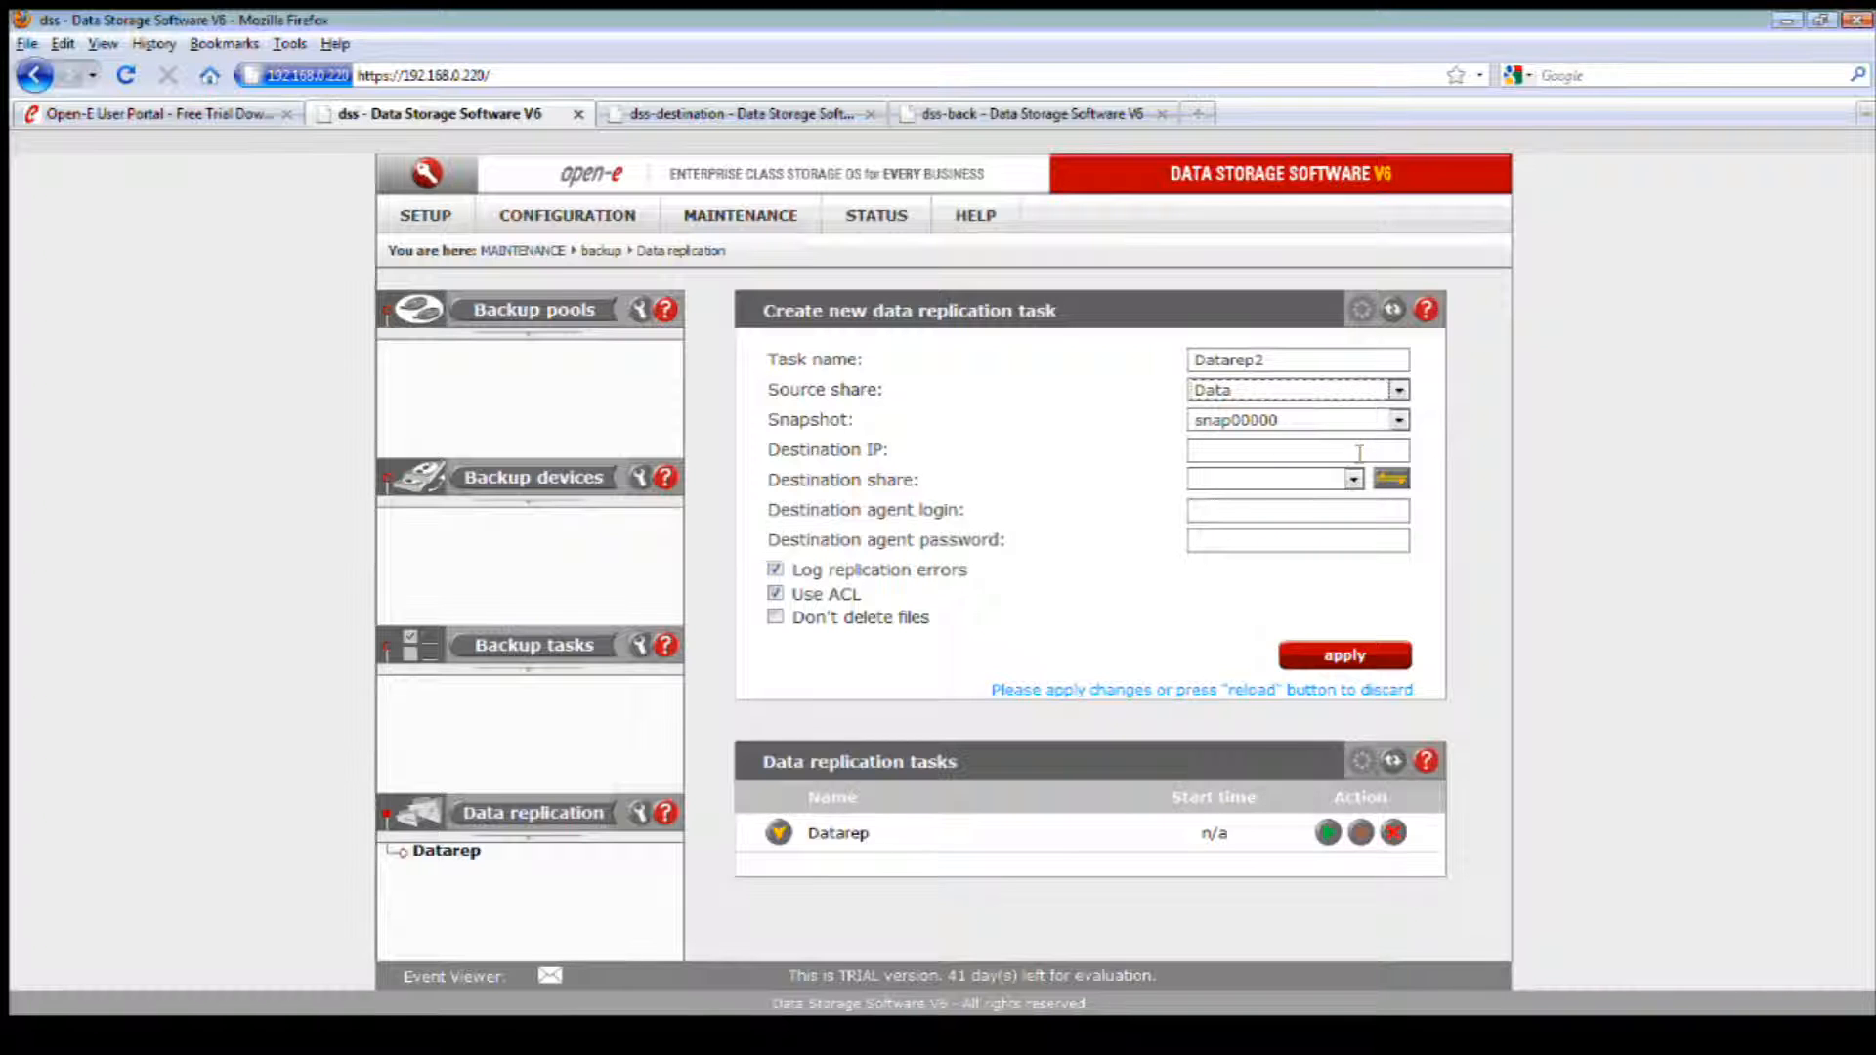
# Step: Look up the dss-back server's address and set the task's destination IP to 192.168.0.225
pyautogui.click(1353, 453)
pyautogui.click(1045, 115)
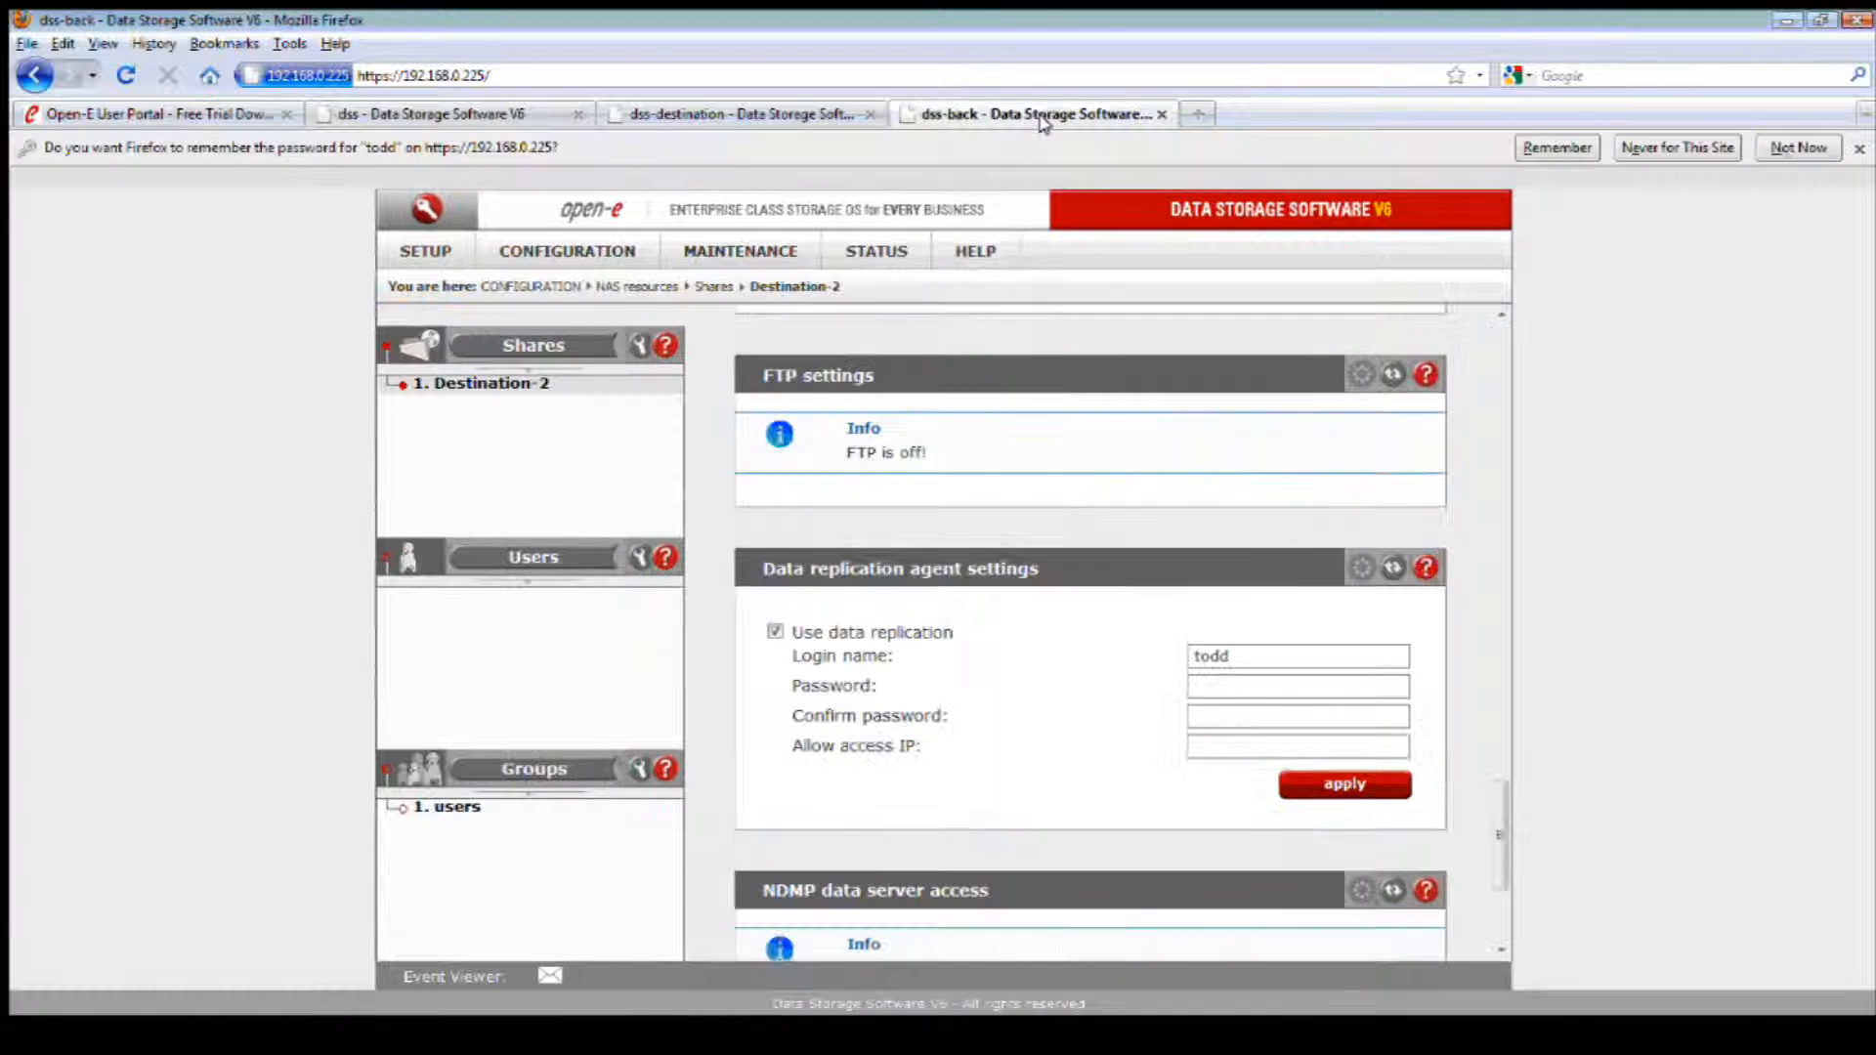
pyautogui.click(482, 114)
pyautogui.click(1239, 452)
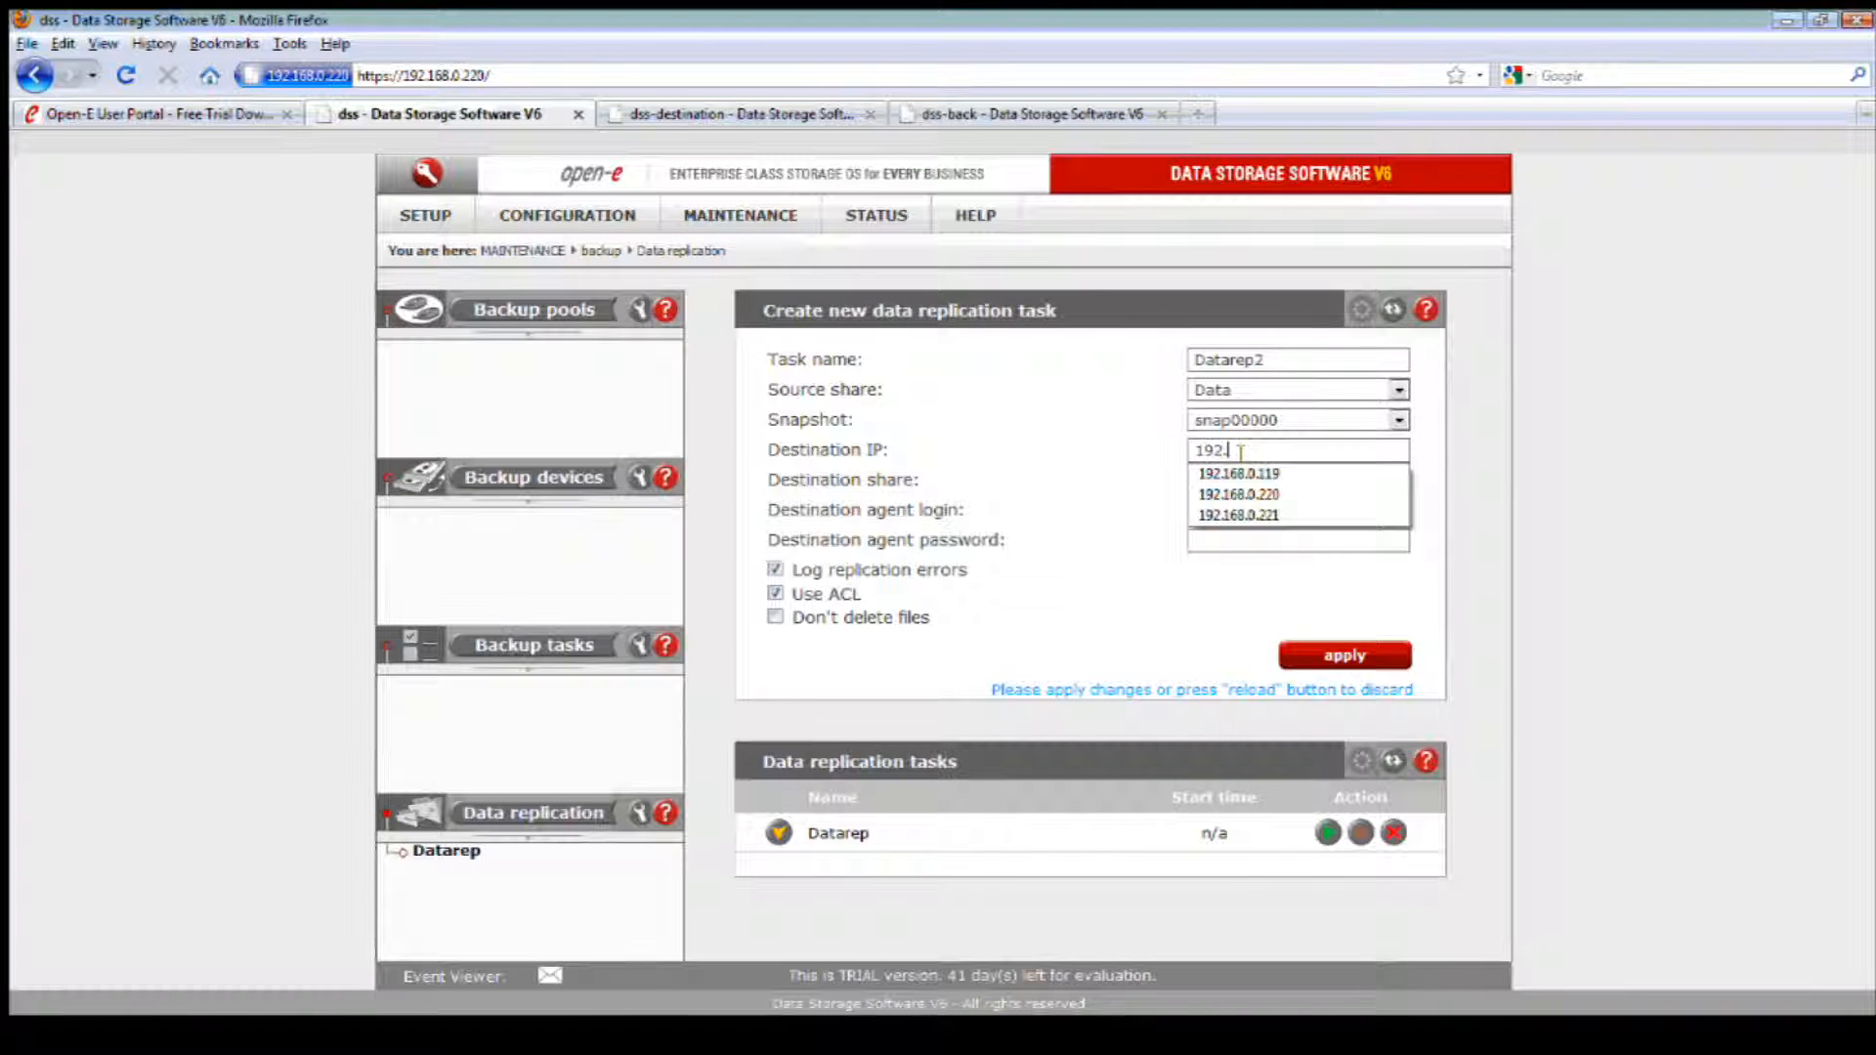
pyautogui.write('192.168.0.225')
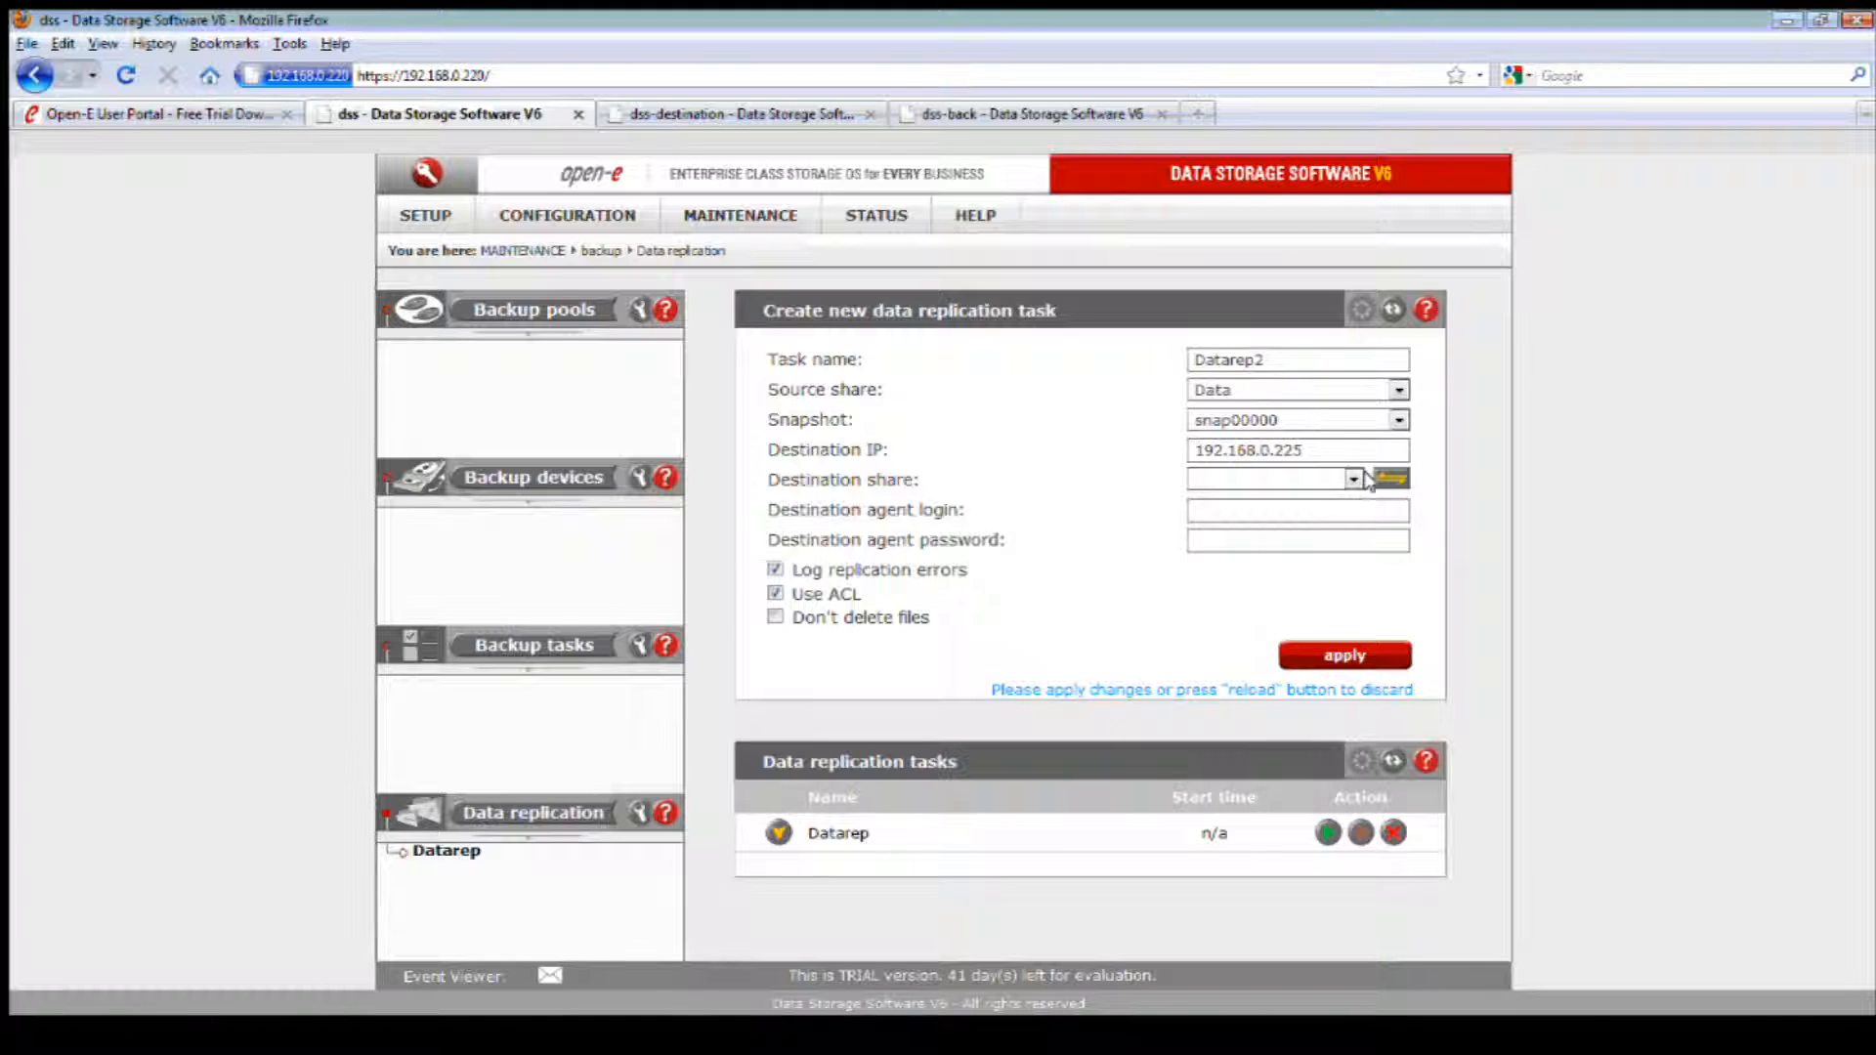
# Step: Search the destination server for available shares and choose Destination-2 as the task's destination share
pyautogui.click(1391, 478)
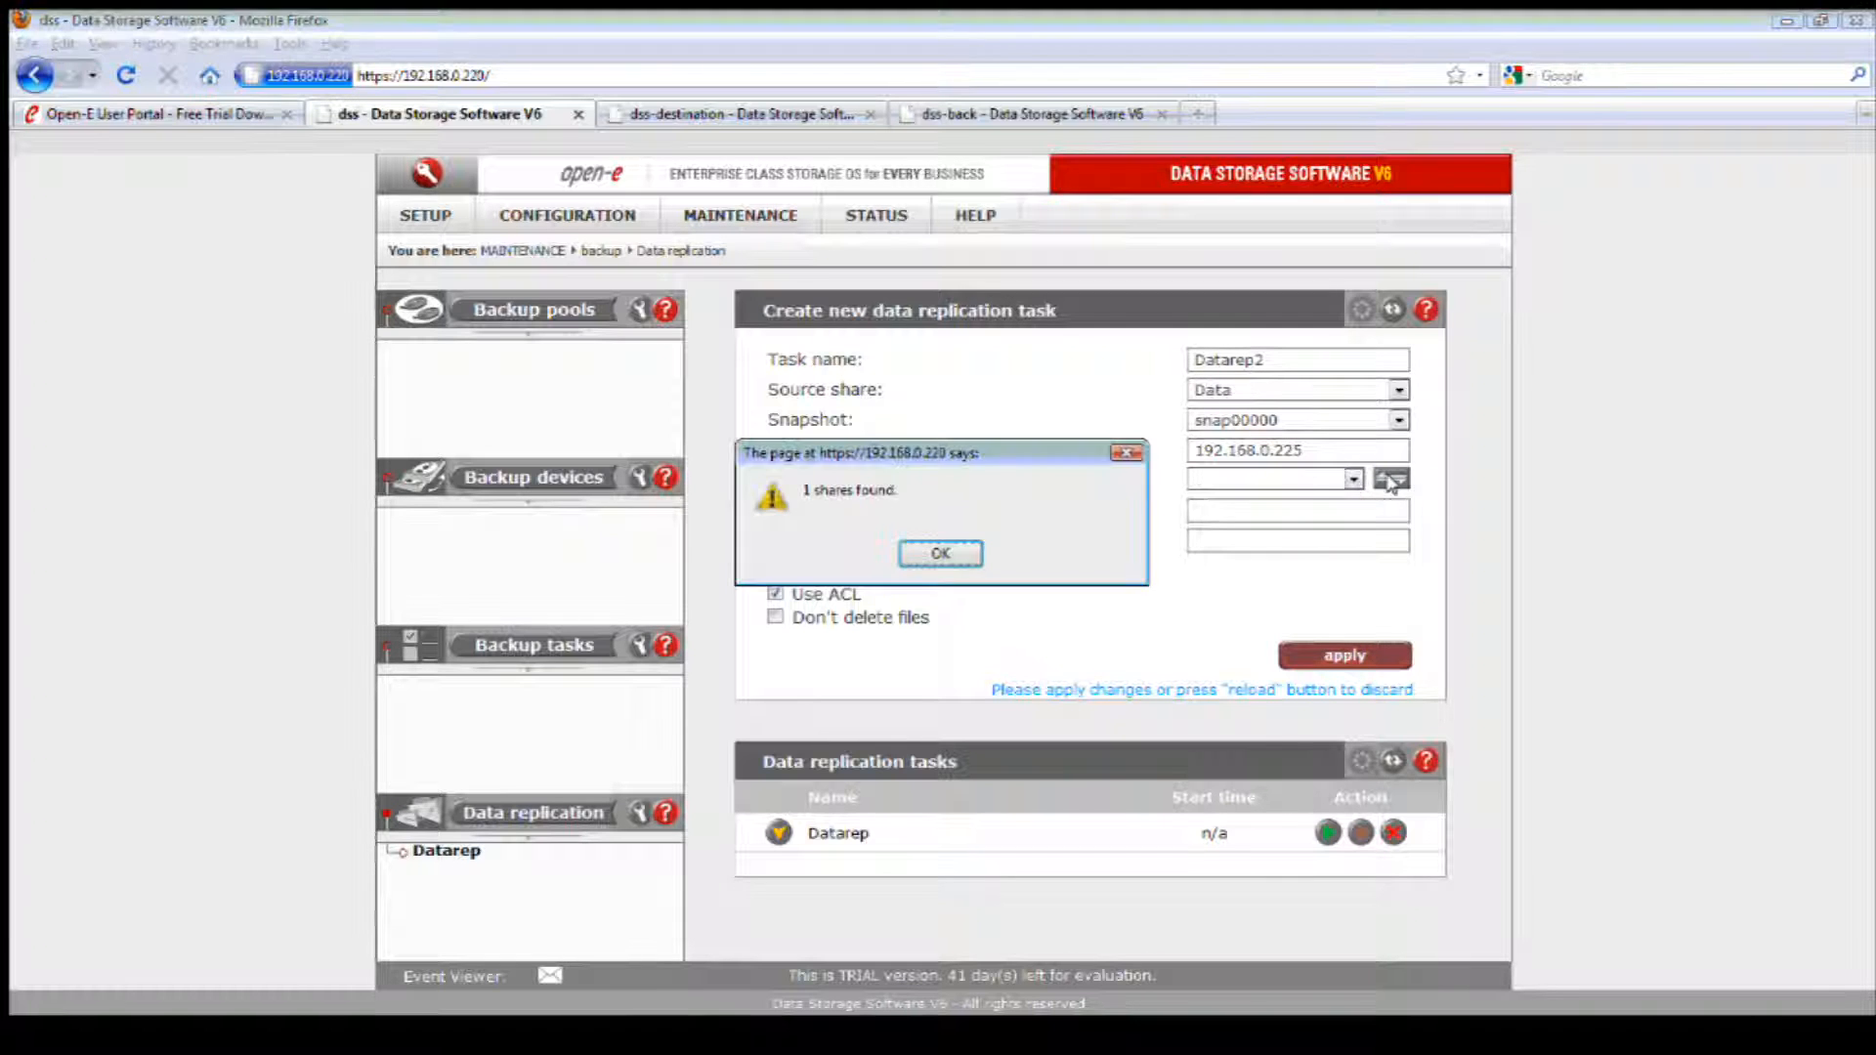
pyautogui.click(938, 548)
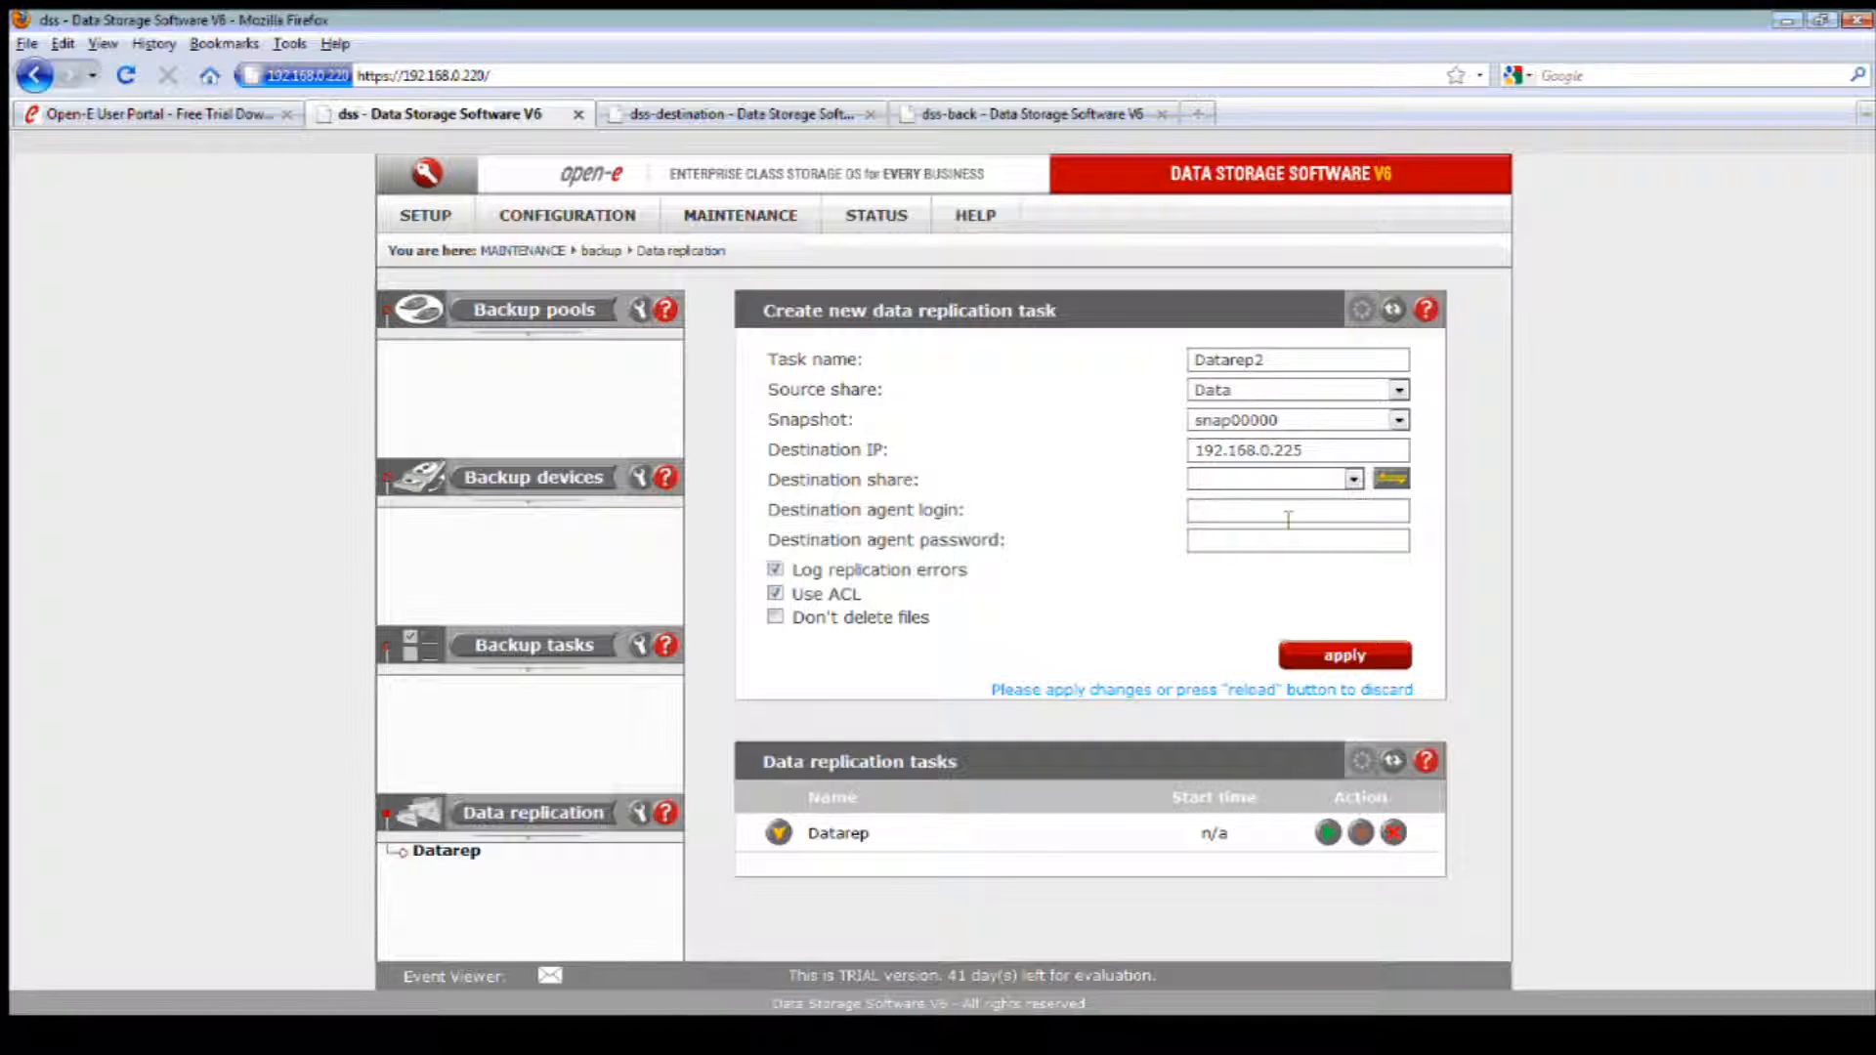
pyautogui.click(1352, 478)
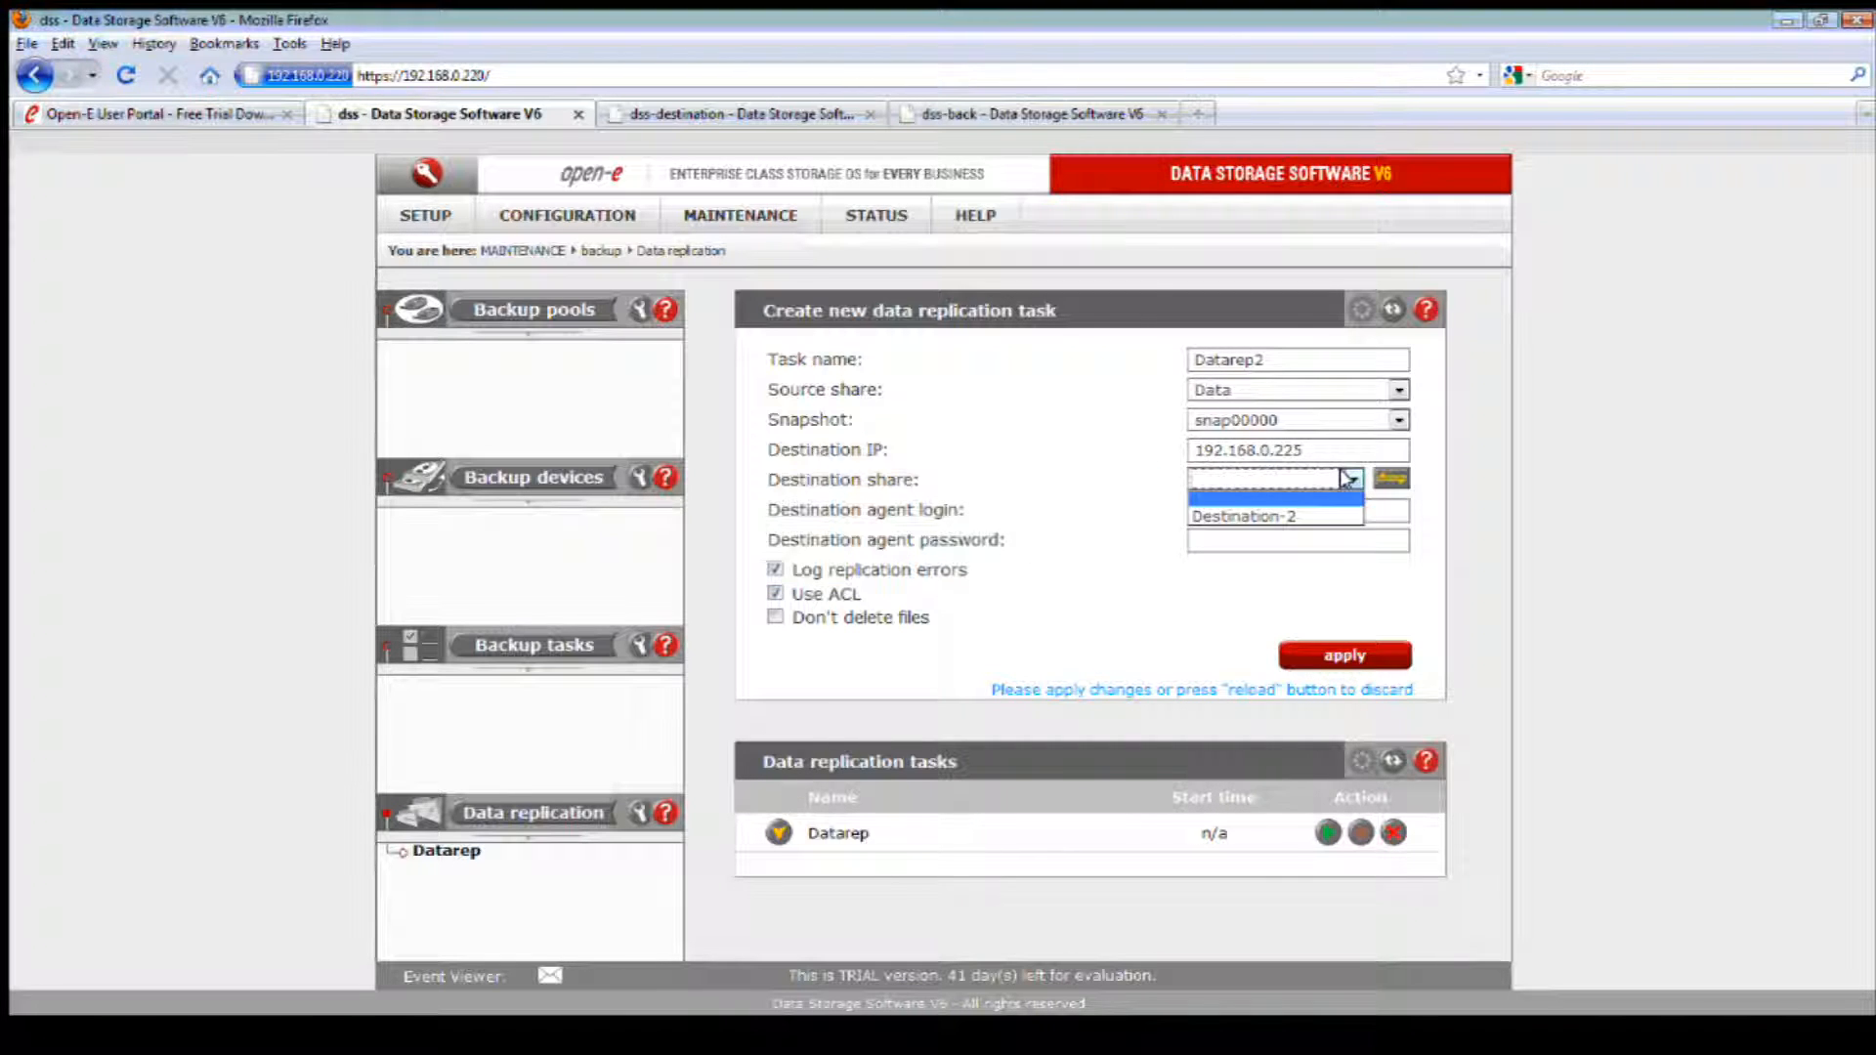
pyautogui.click(1289, 516)
pyautogui.click(1293, 517)
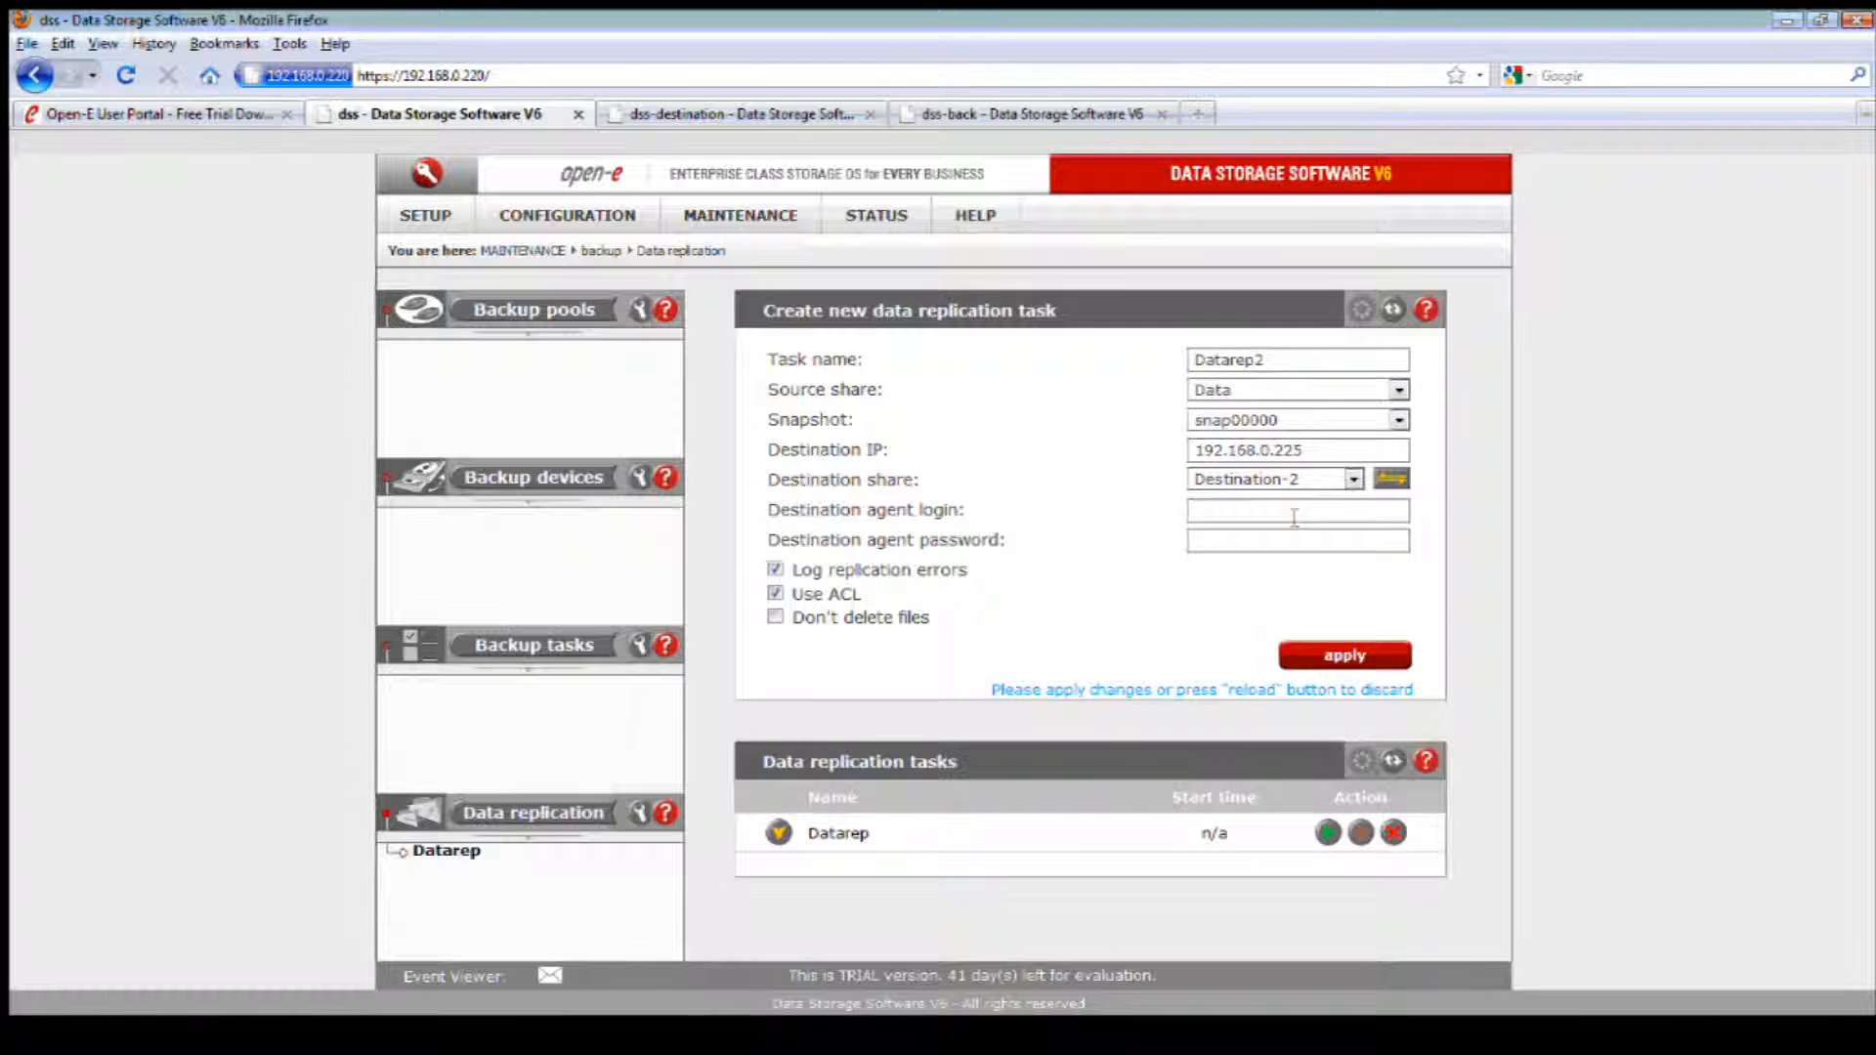
# Step: Enter the destination agent's login name and password for Datarep2 and apply the new data replication task
pyautogui.write('todd')
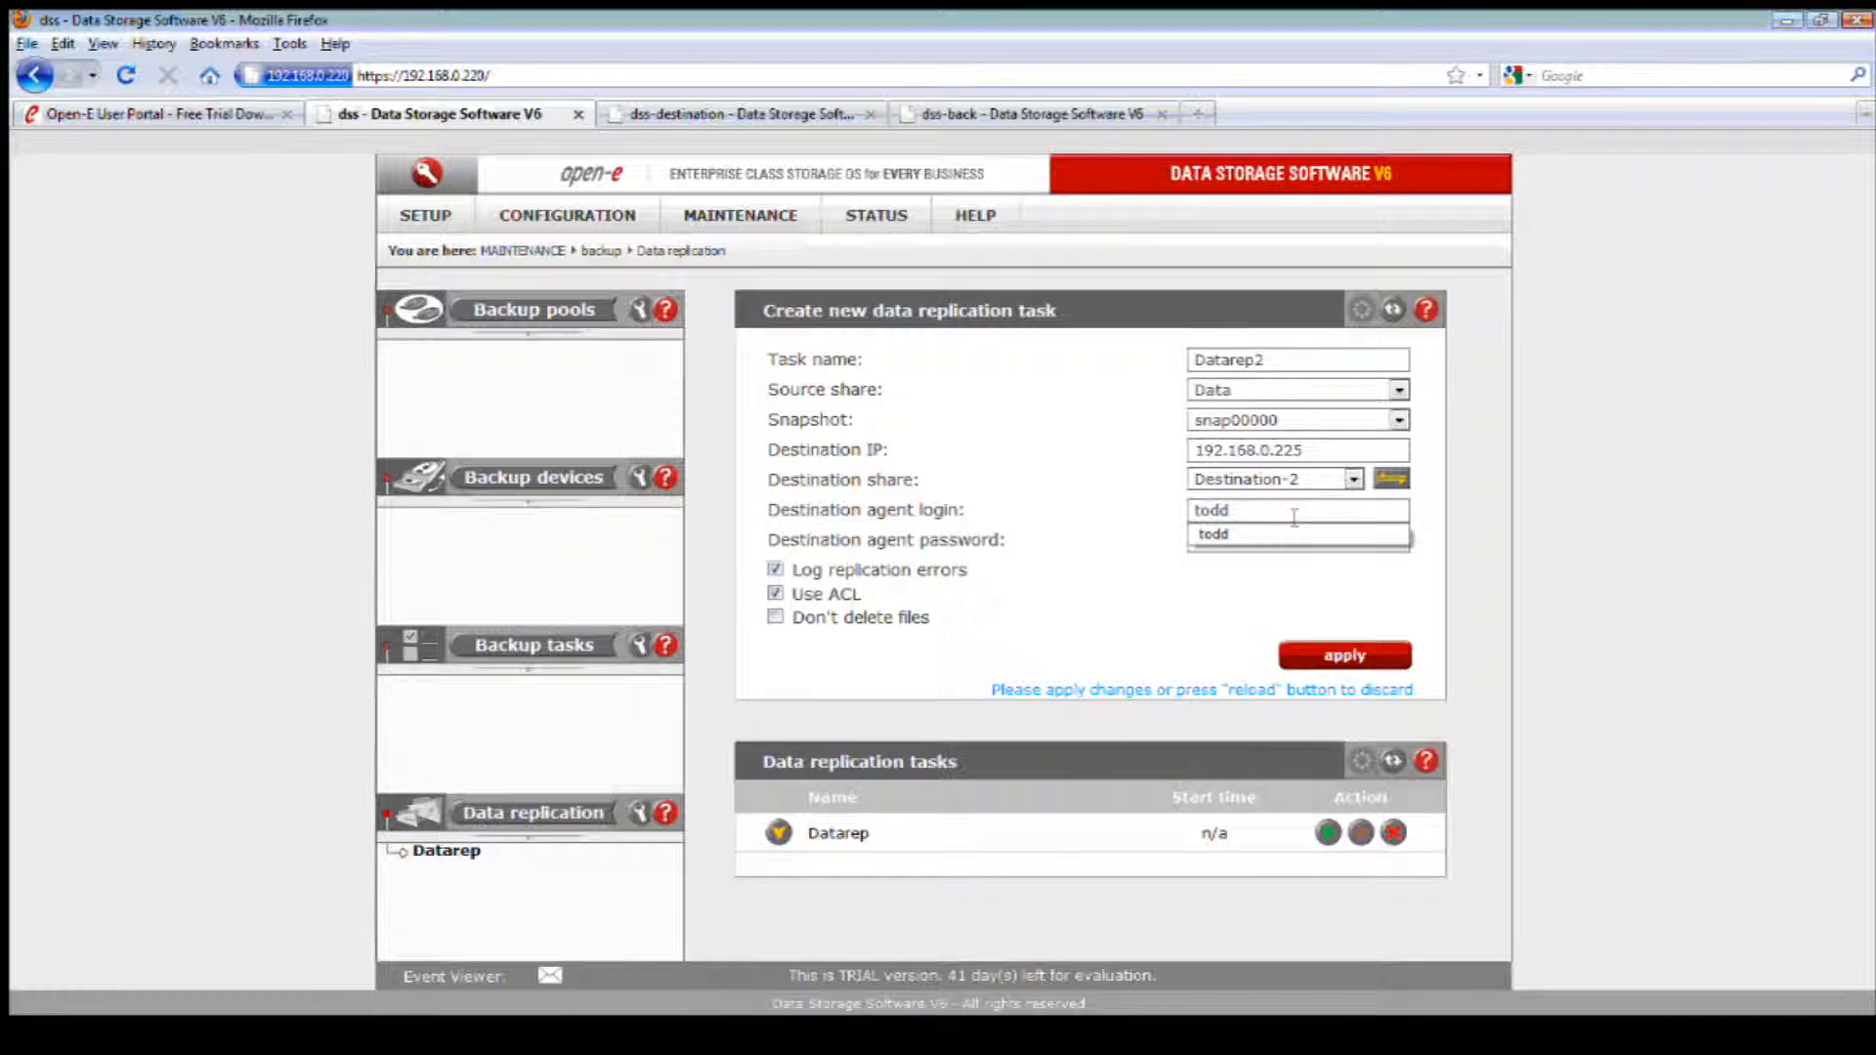
pyautogui.click(1252, 540)
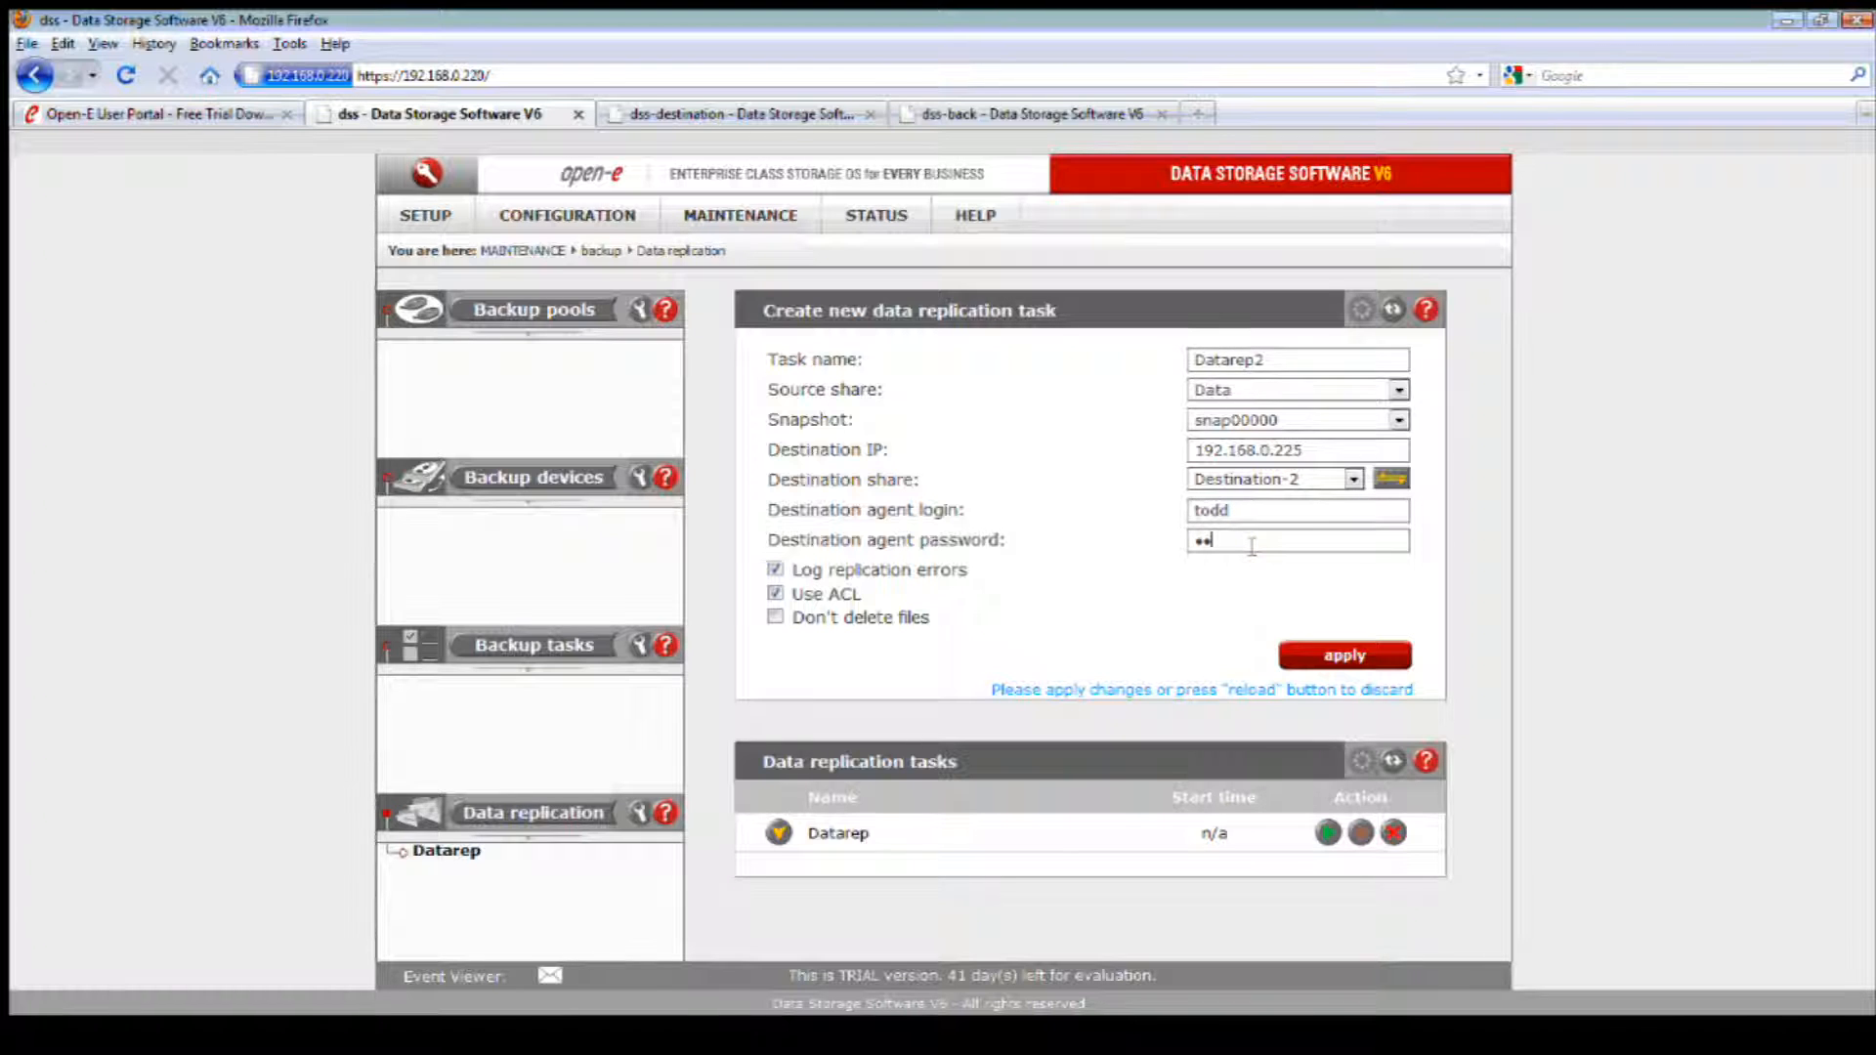
pyautogui.click(1328, 654)
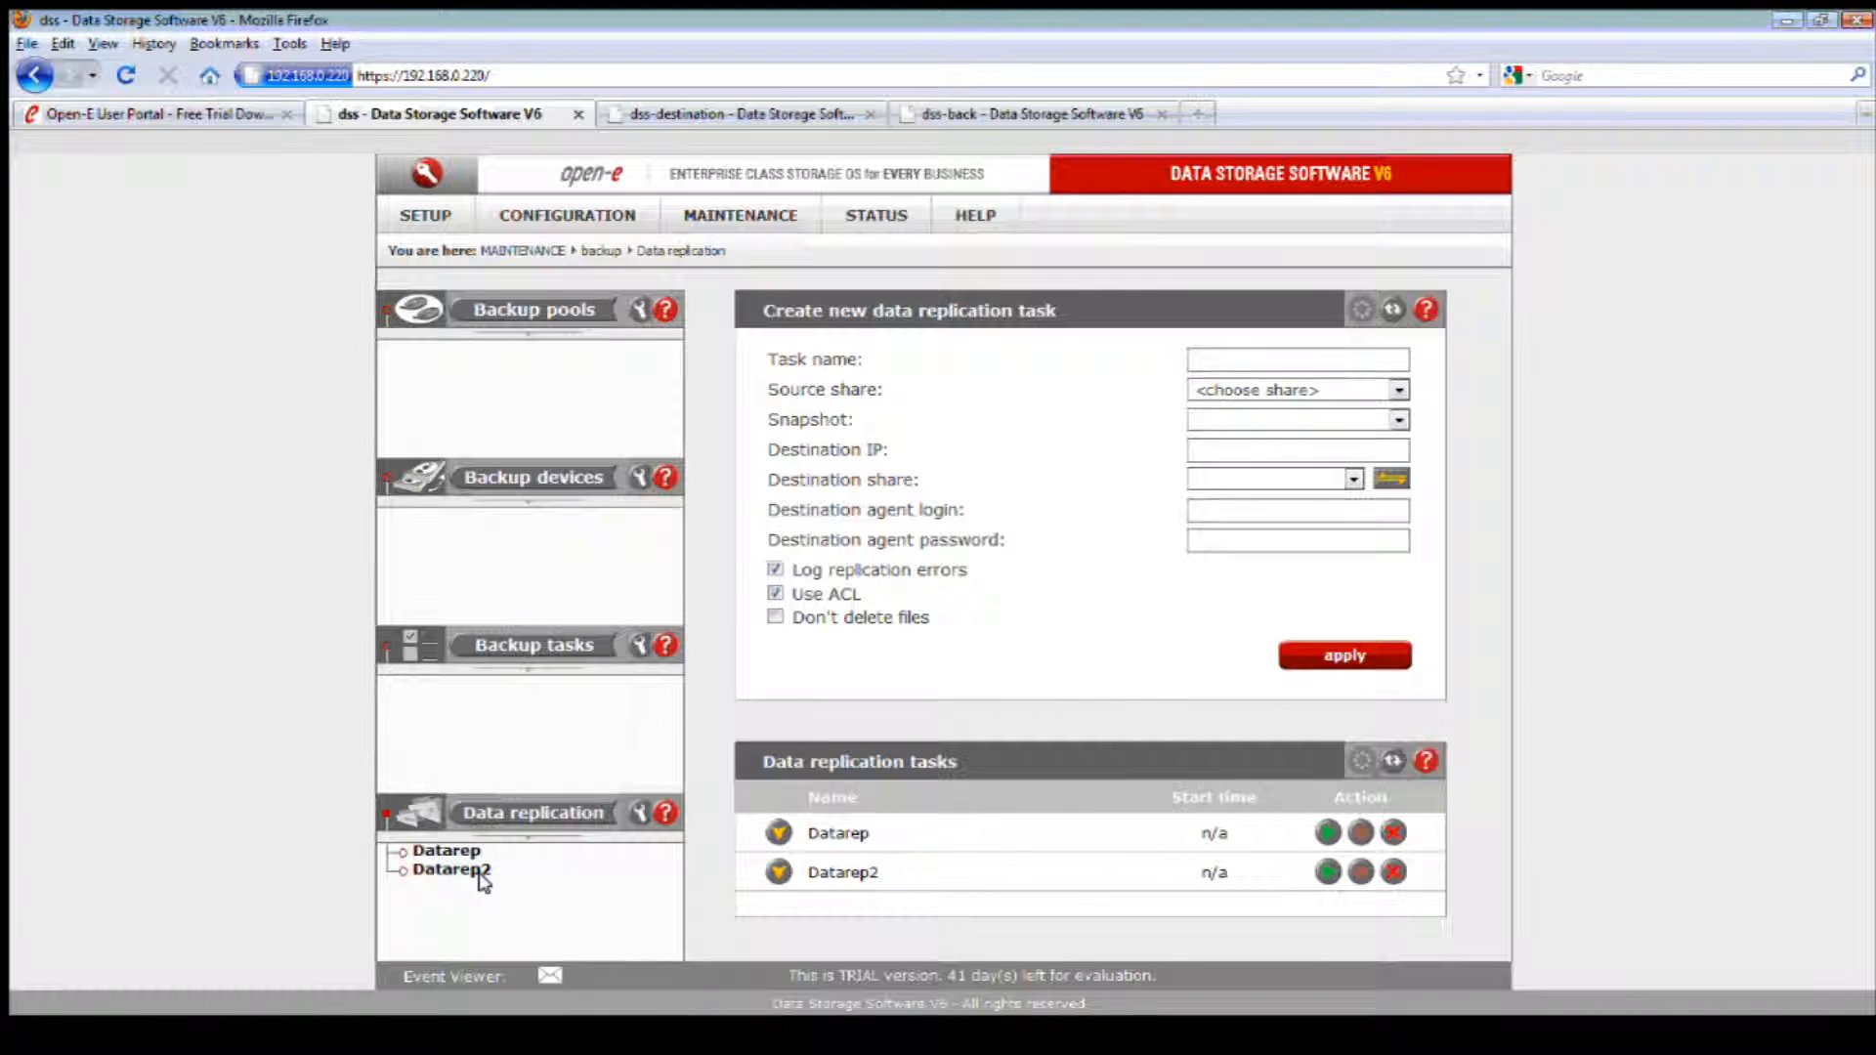
# Step: Create a schedule for the Datarep2 task that runs it at a 10-minute interval
pyautogui.click(460, 869)
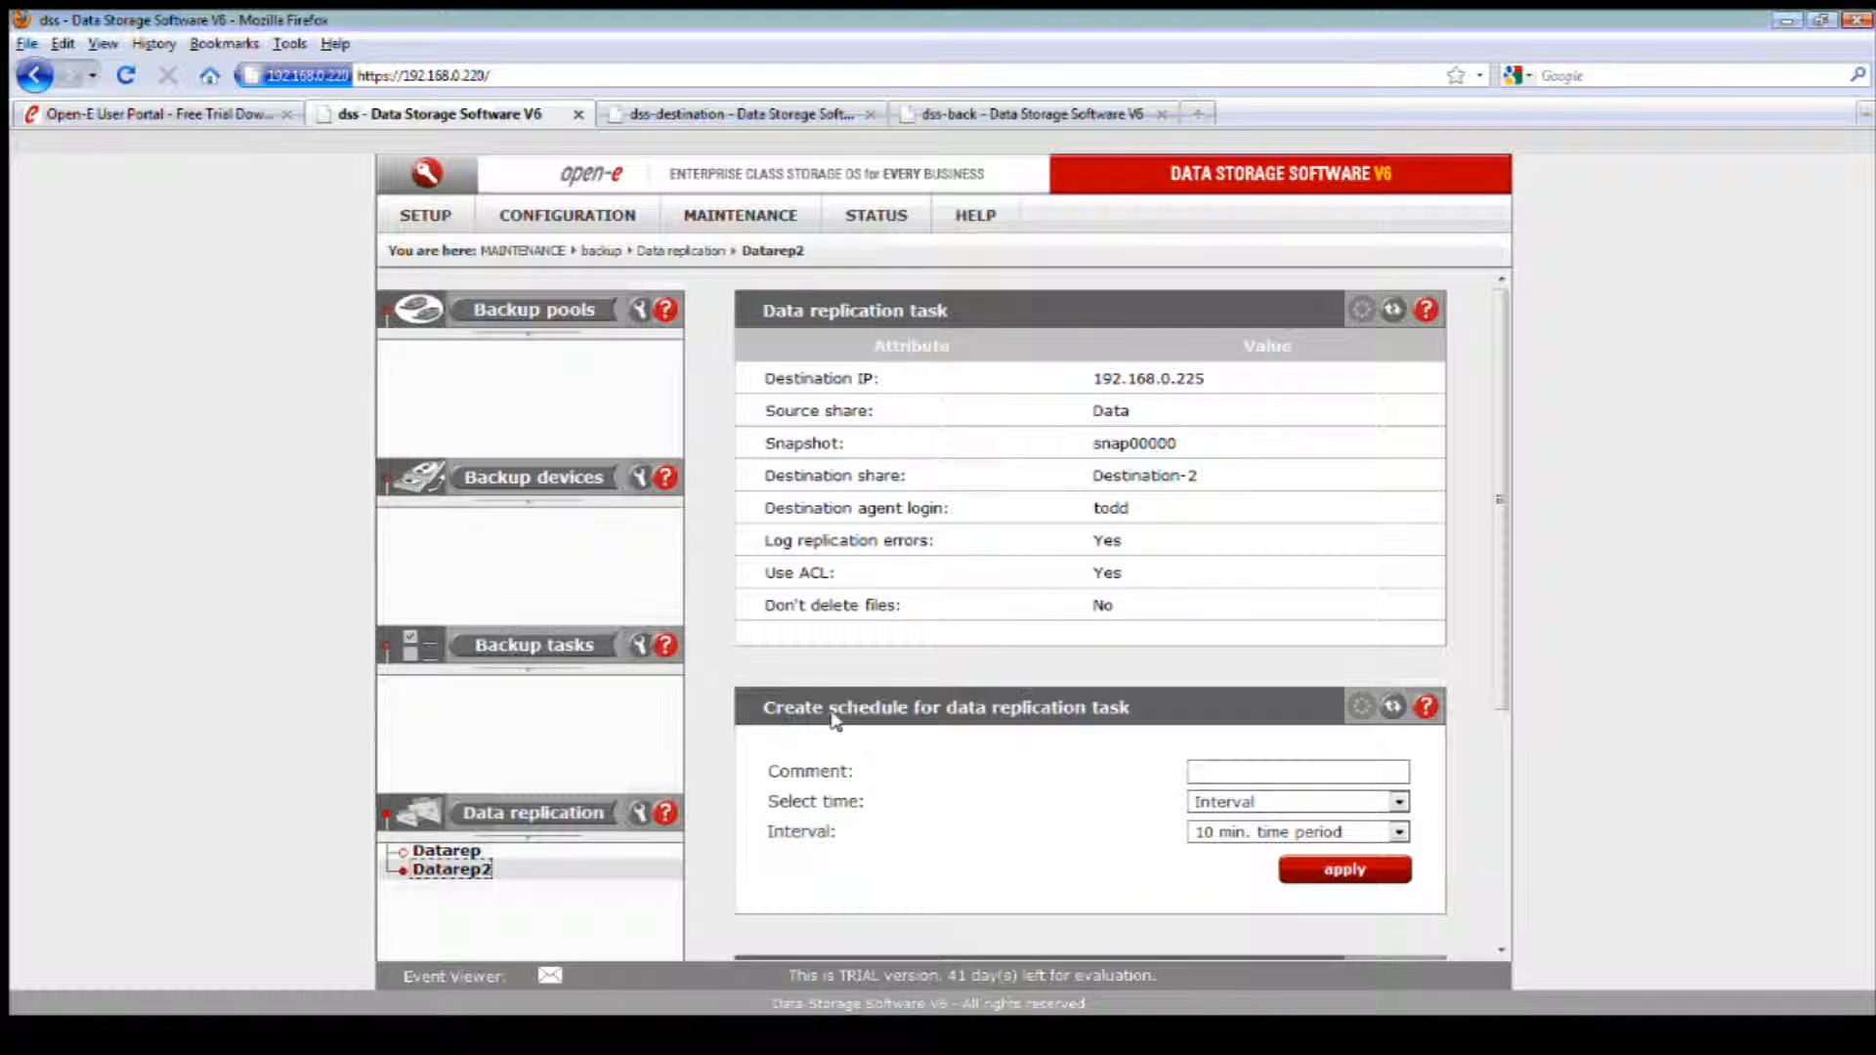
pyautogui.scroll(-3, 1114, 684)
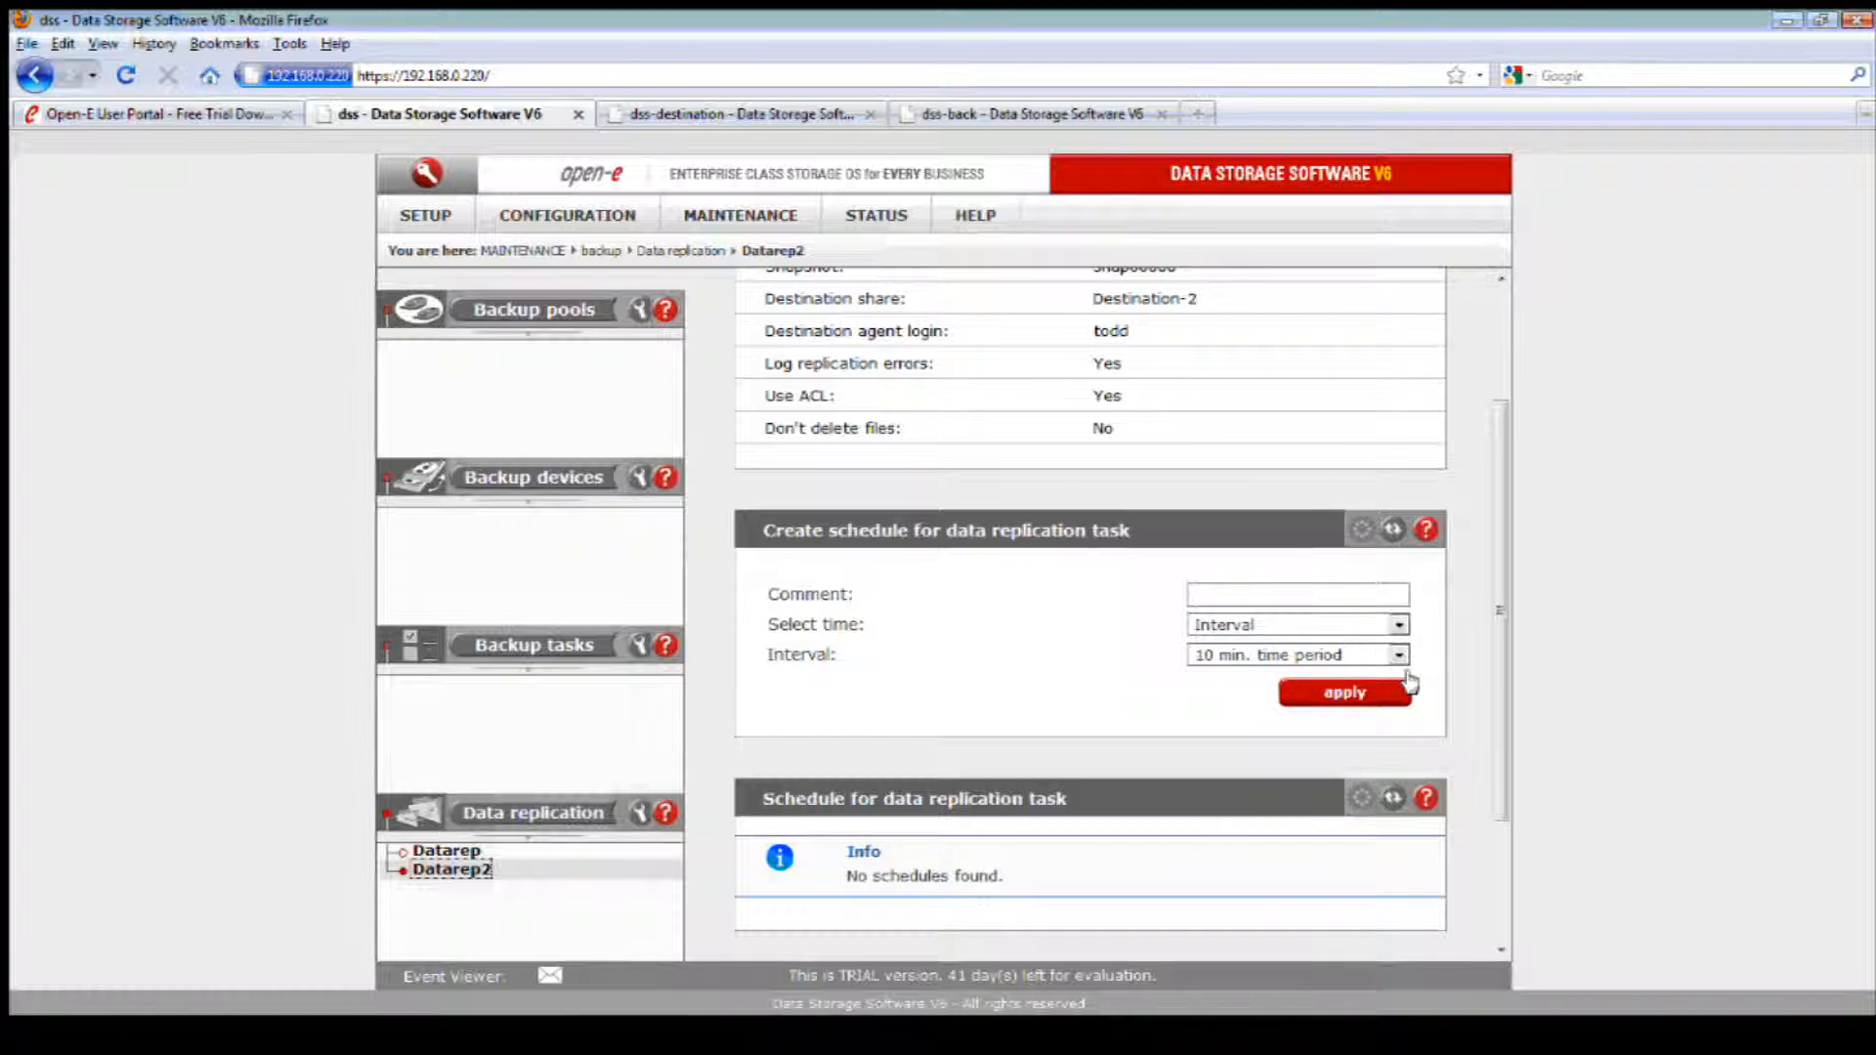
pyautogui.scroll(-2, 1415, 683)
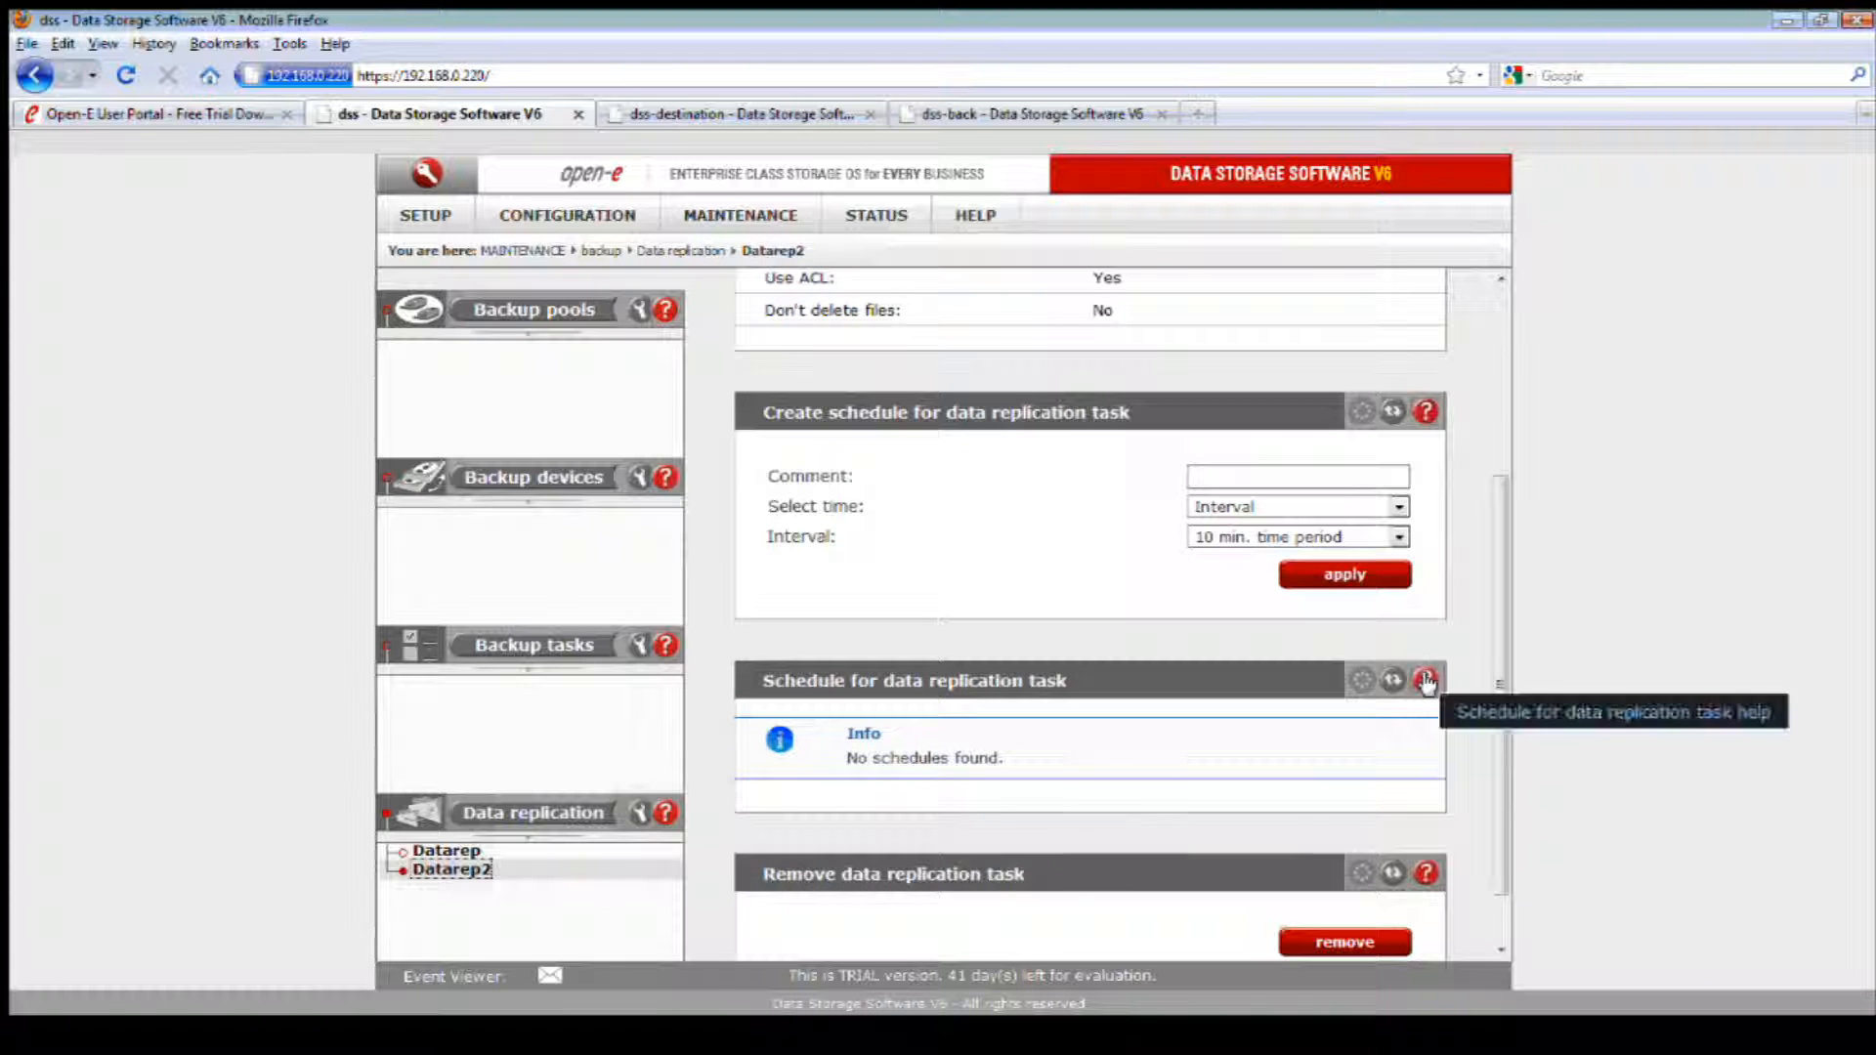
pyautogui.click(1339, 576)
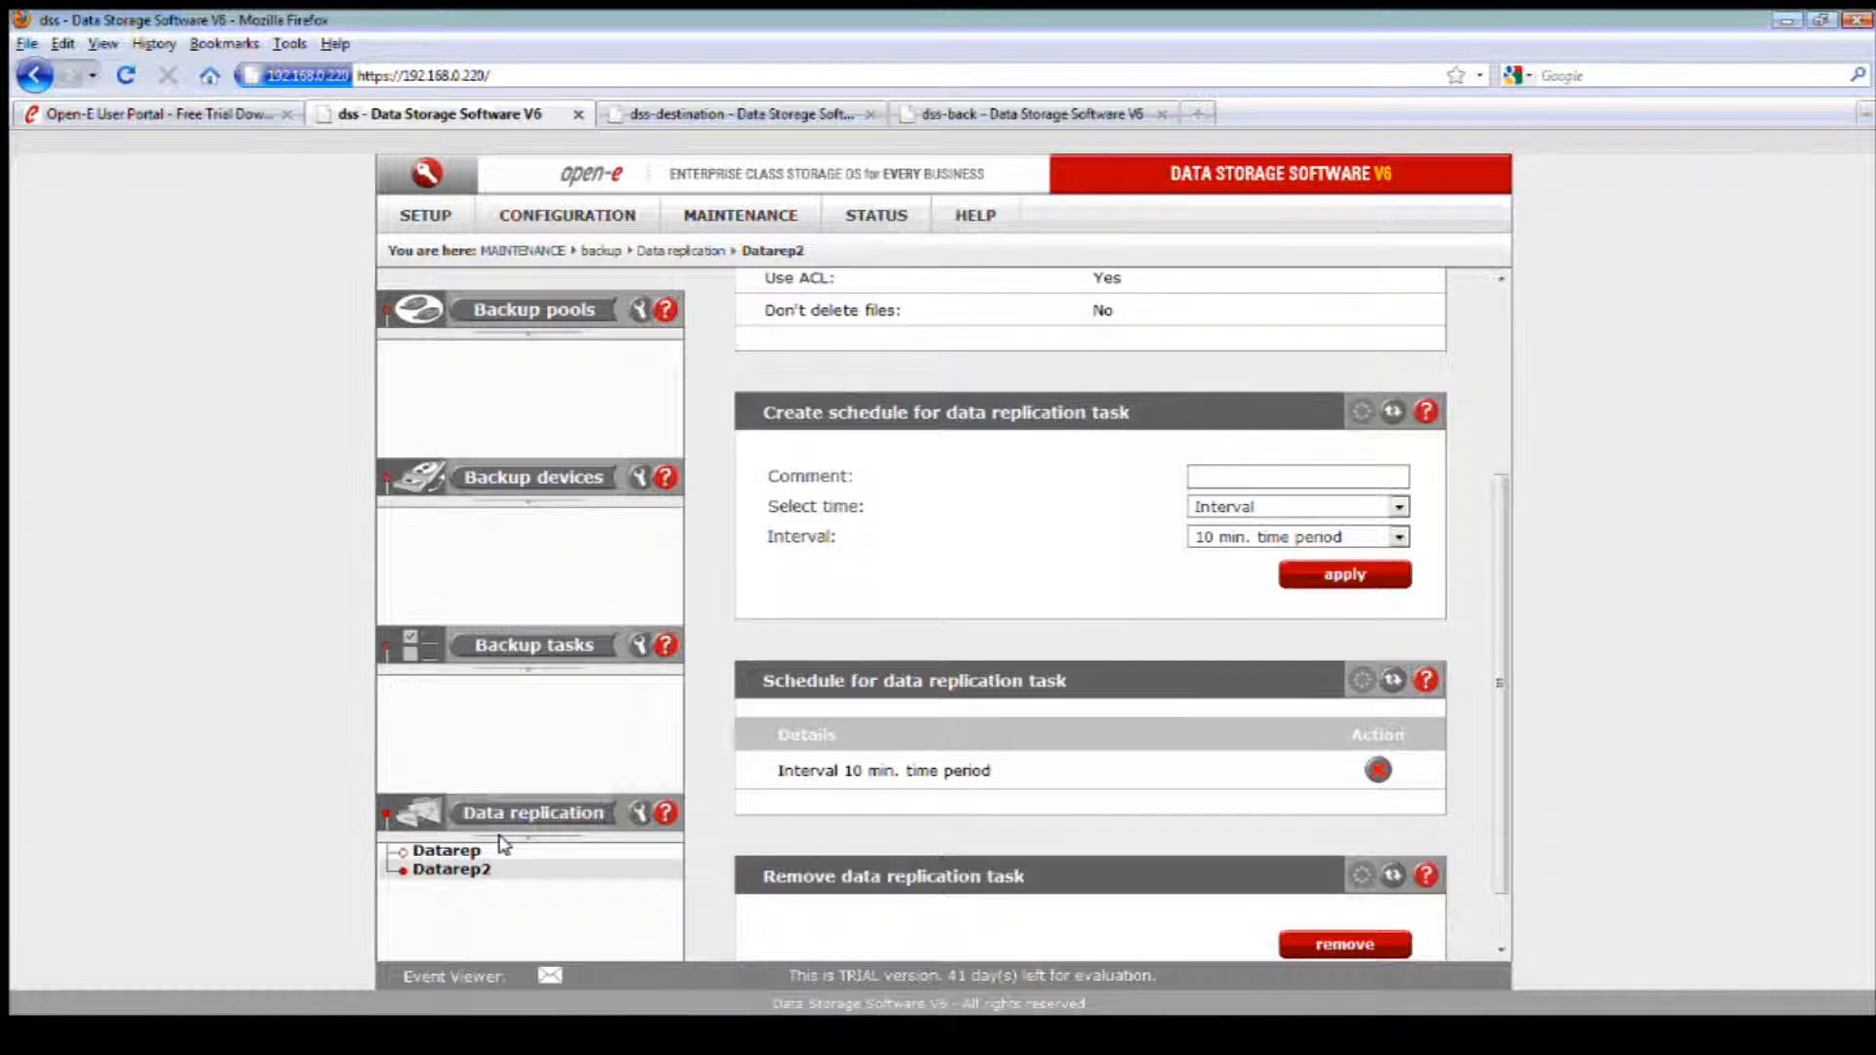
# Step: Return to the data replication task list, review Datarep2's settings and start the task
pyautogui.click(597, 817)
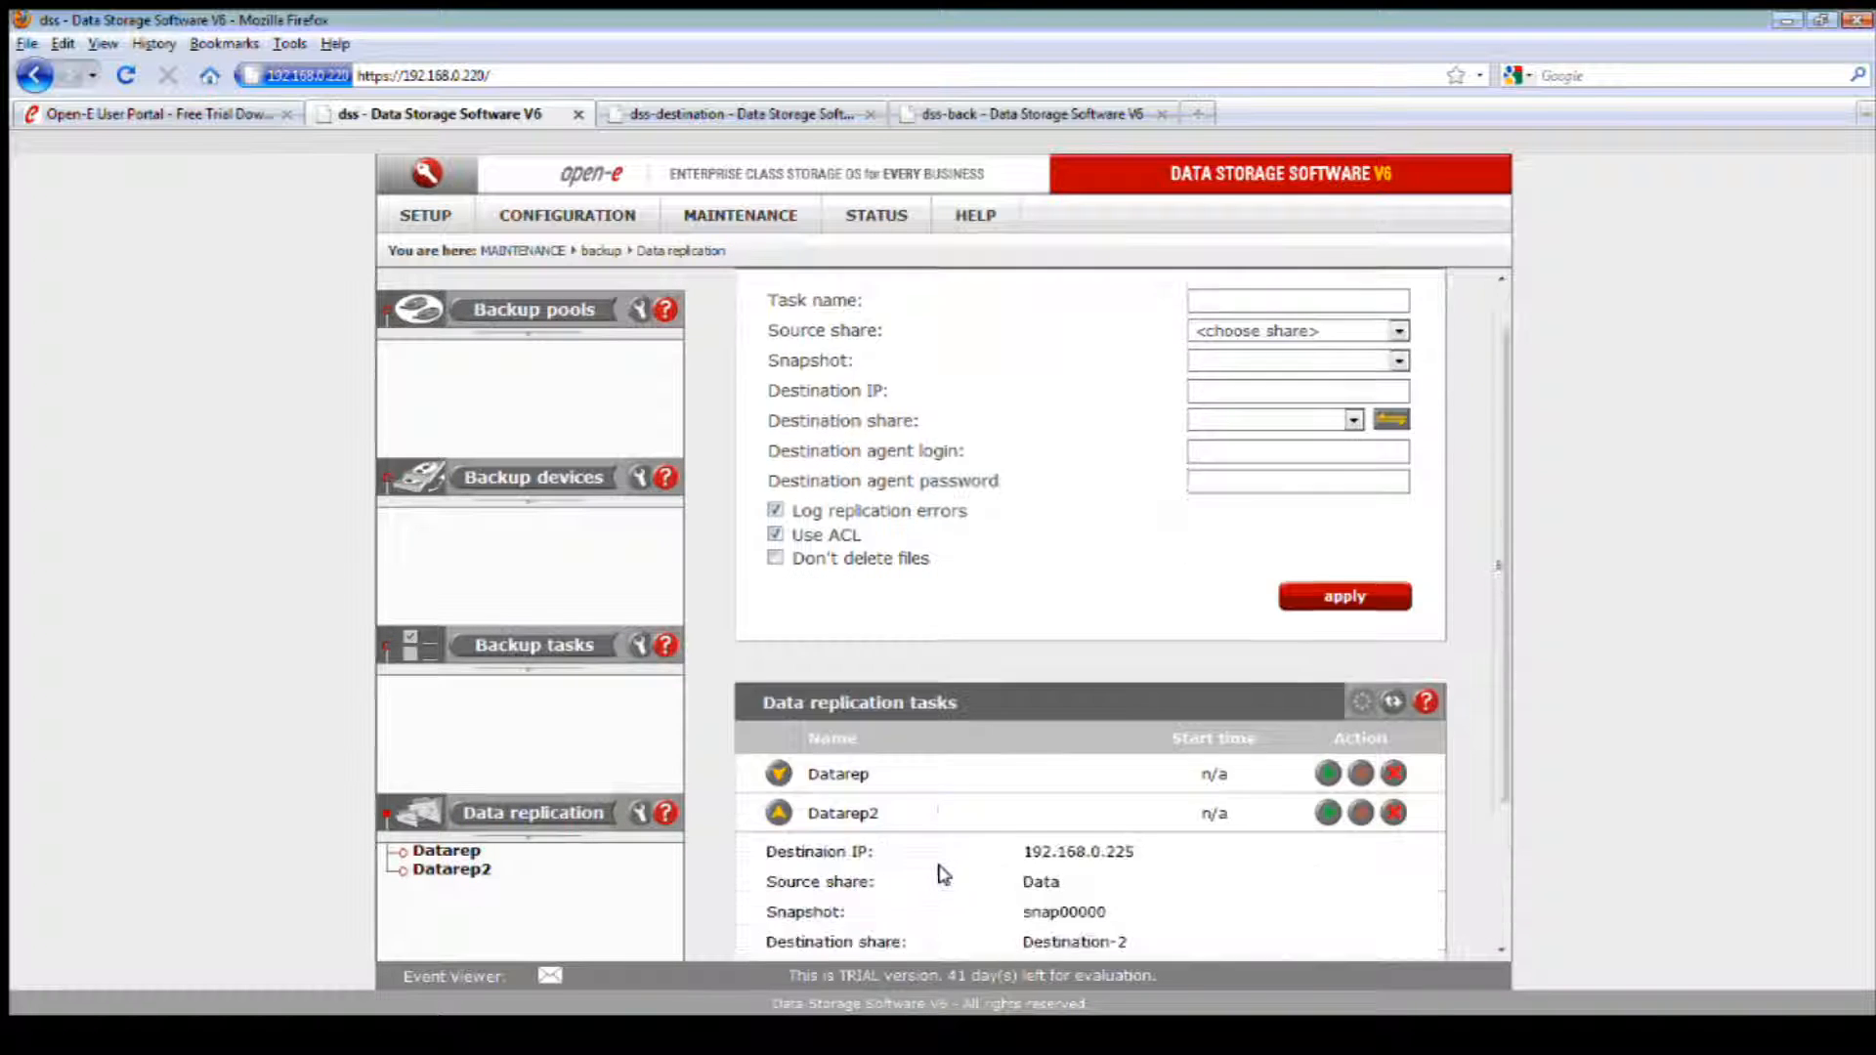
pyautogui.scroll(-3, 940, 873)
pyautogui.moveTo(1019, 736); pyautogui.dragTo(1133, 735)
pyautogui.click(1135, 734)
pyautogui.scroll(-1, 1144, 739)
pyautogui.scroll(-1, 1145, 739)
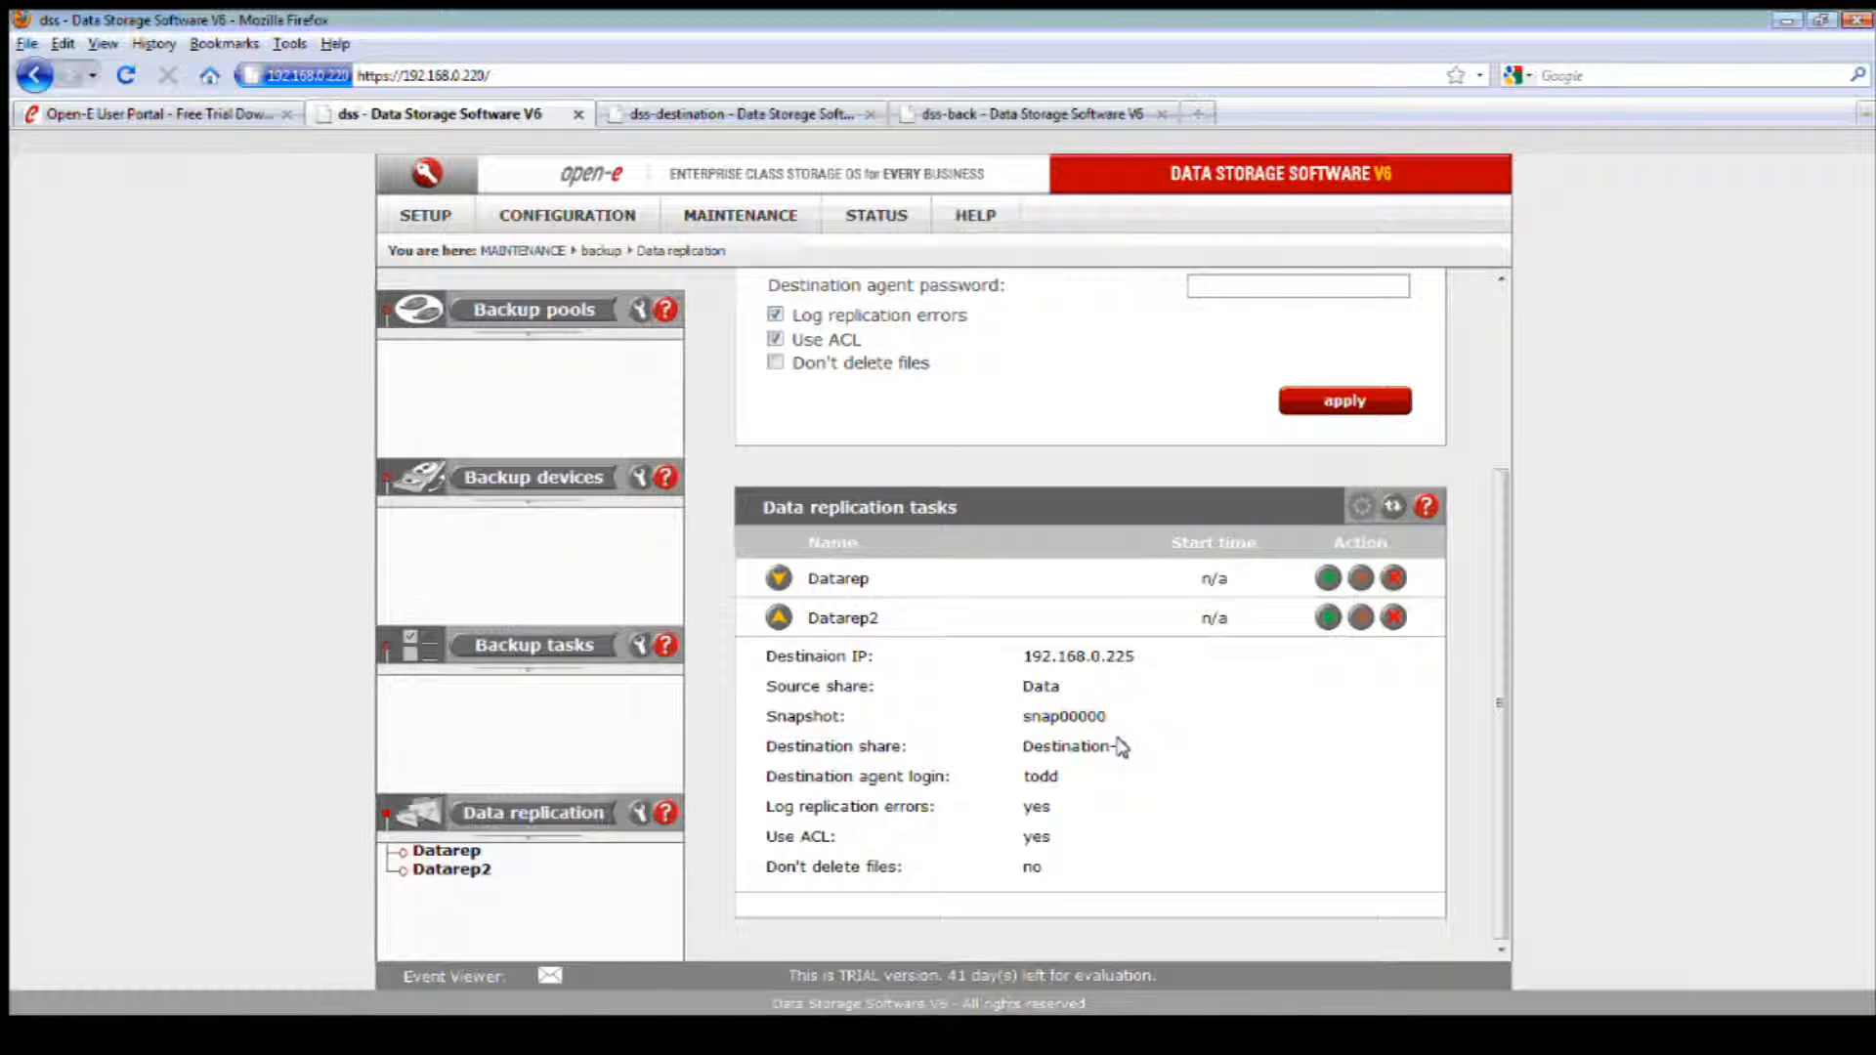
pyautogui.click(1325, 619)
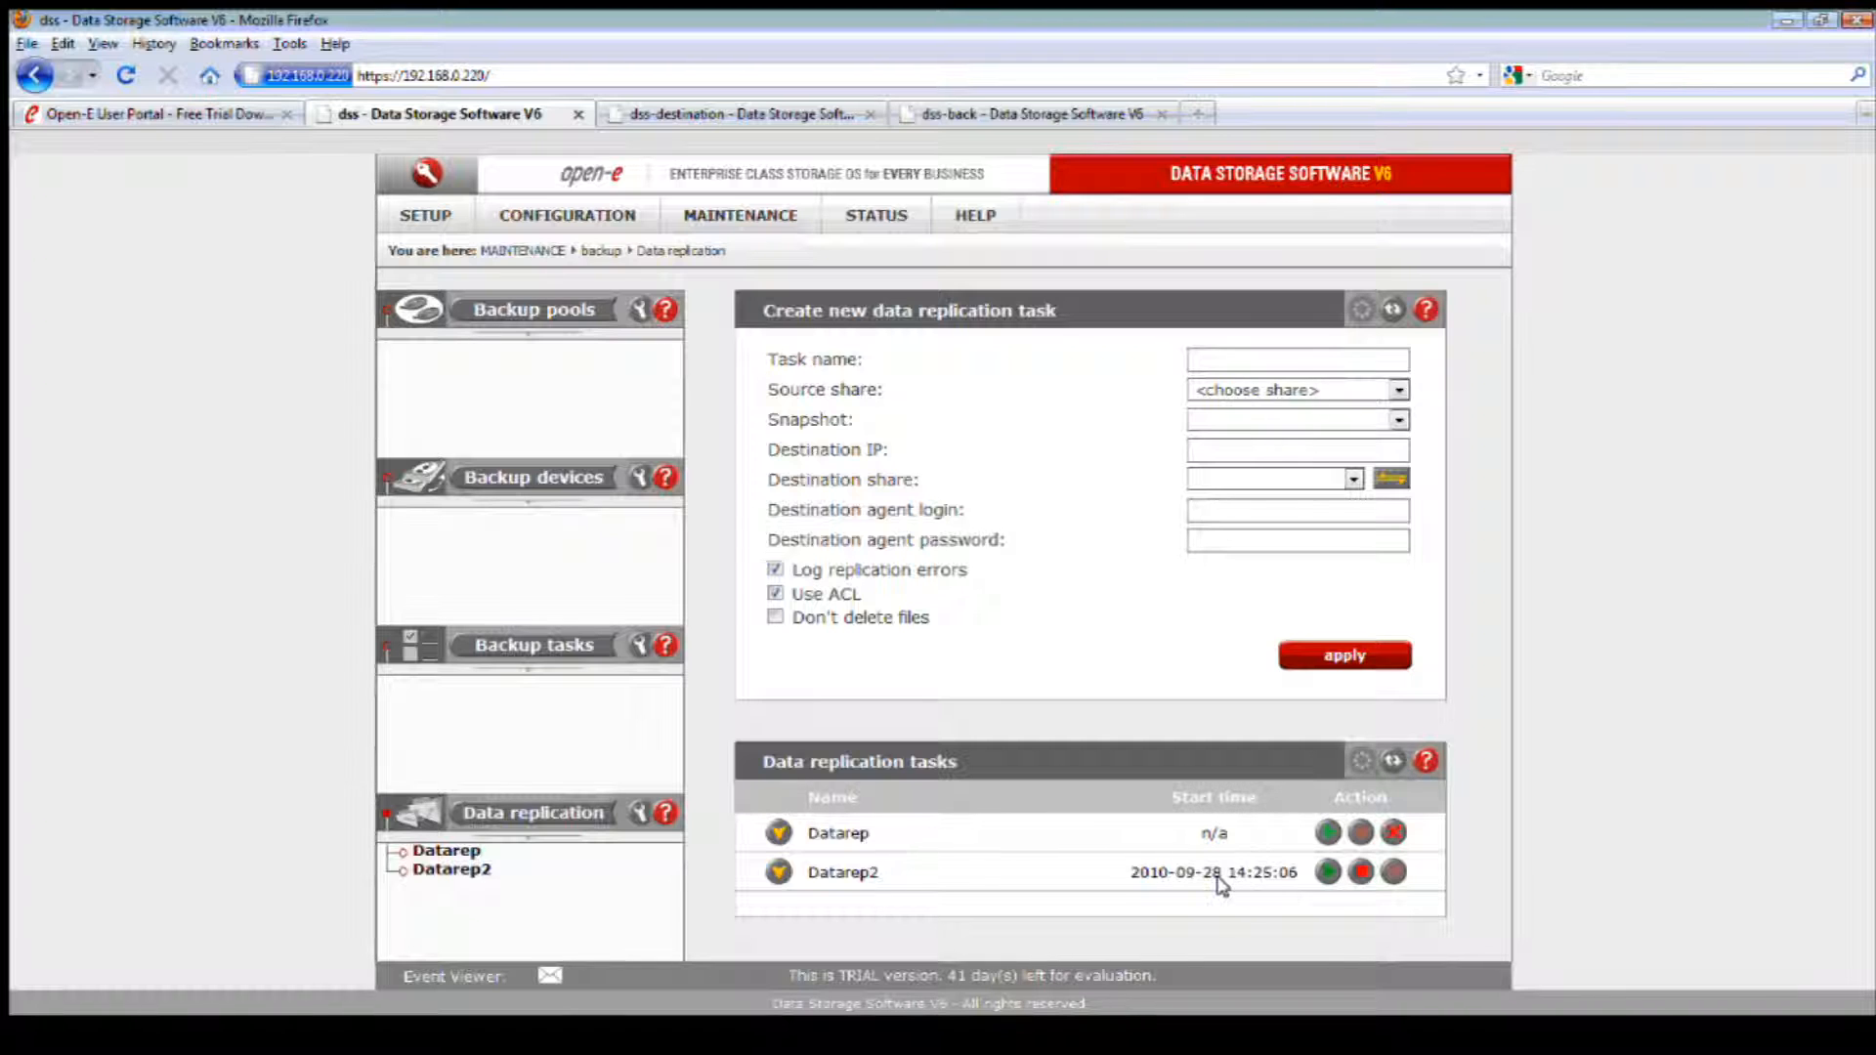
# Step: Review the running Datarep2 task's details, and view the newest snap00000 entry's details in the tasks log
pyautogui.click(784, 874)
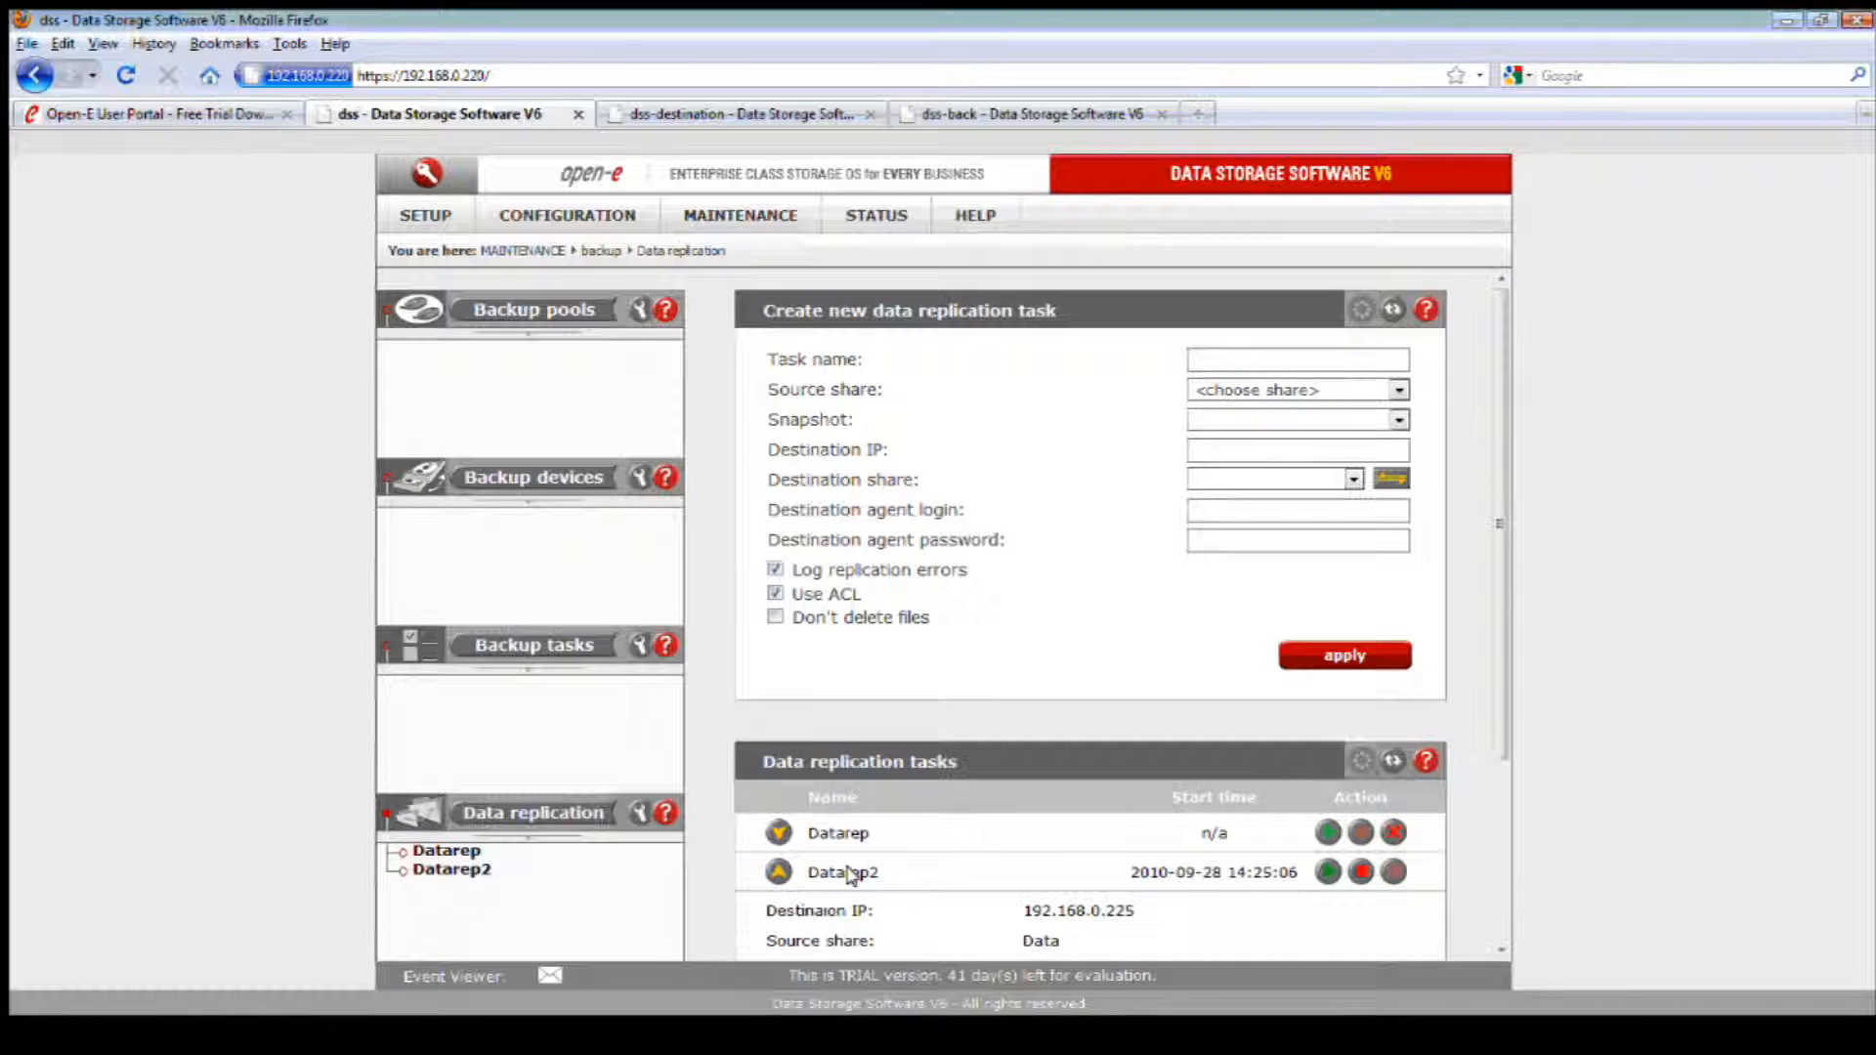
pyautogui.scroll(-5, 859, 879)
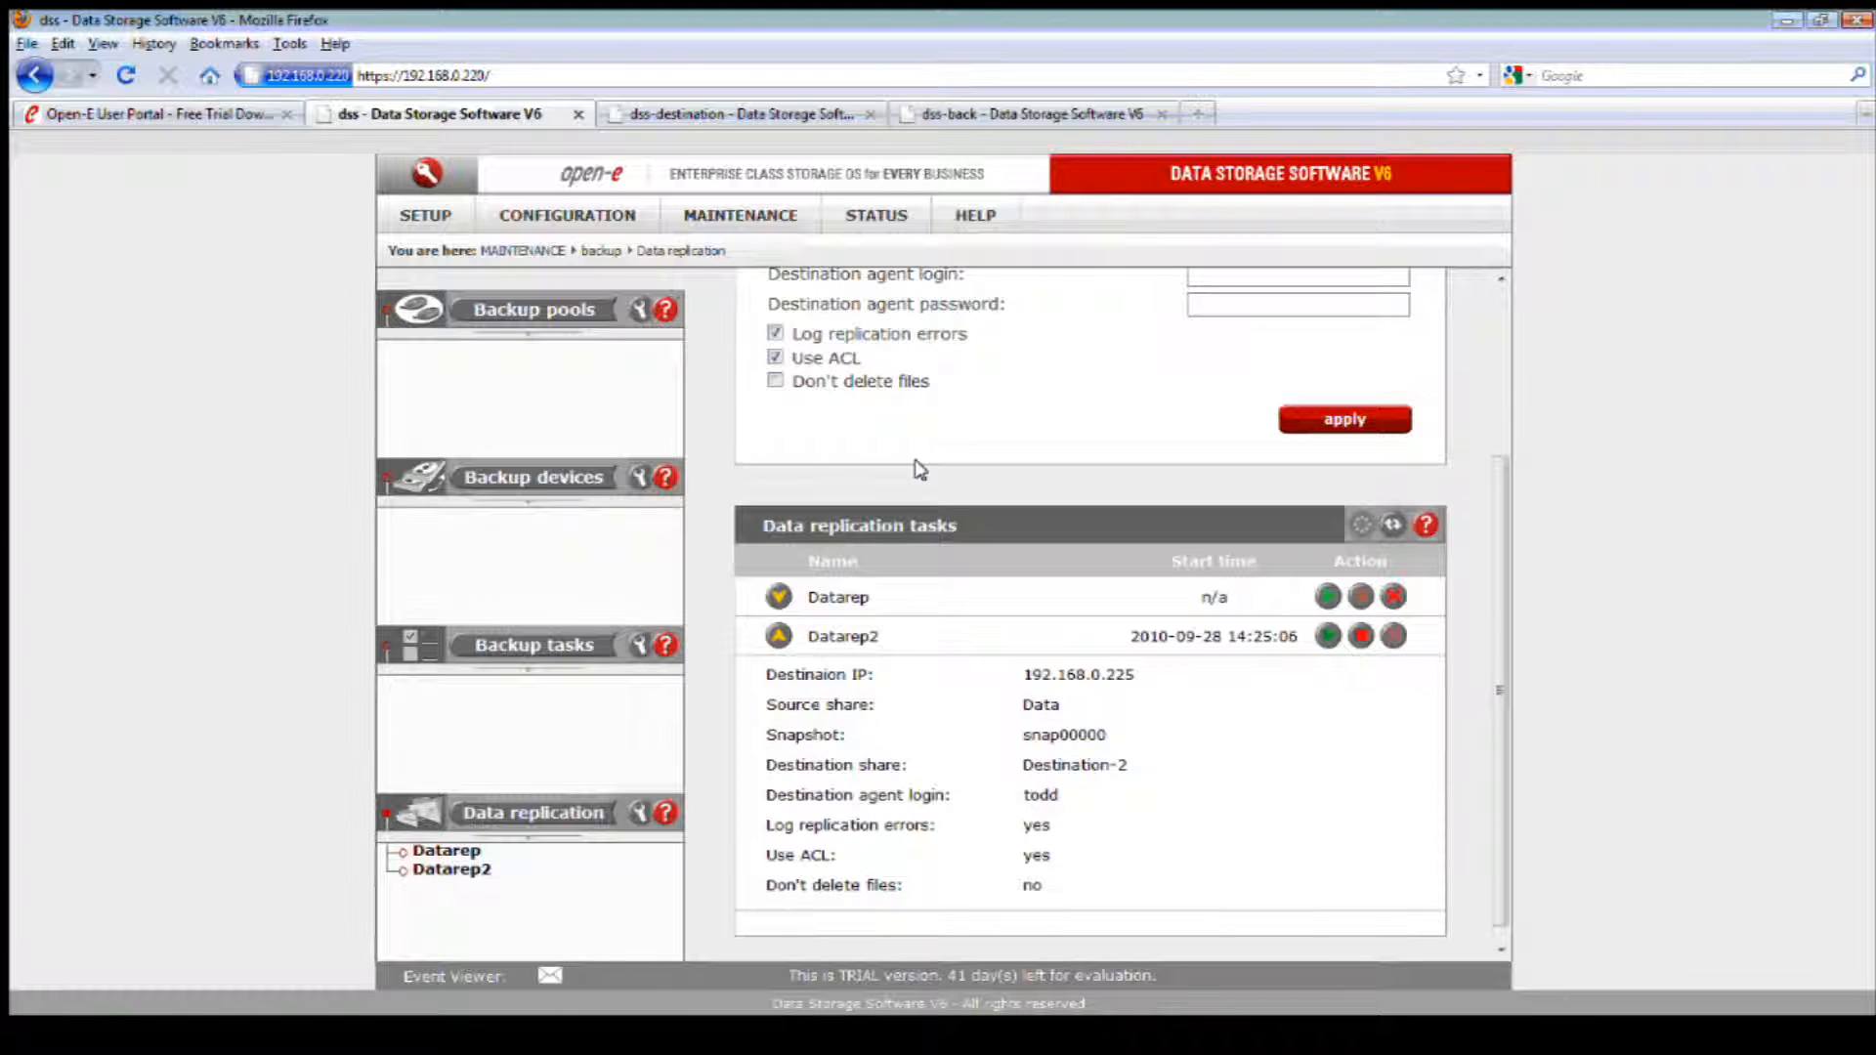
pyautogui.moveTo(872, 221)
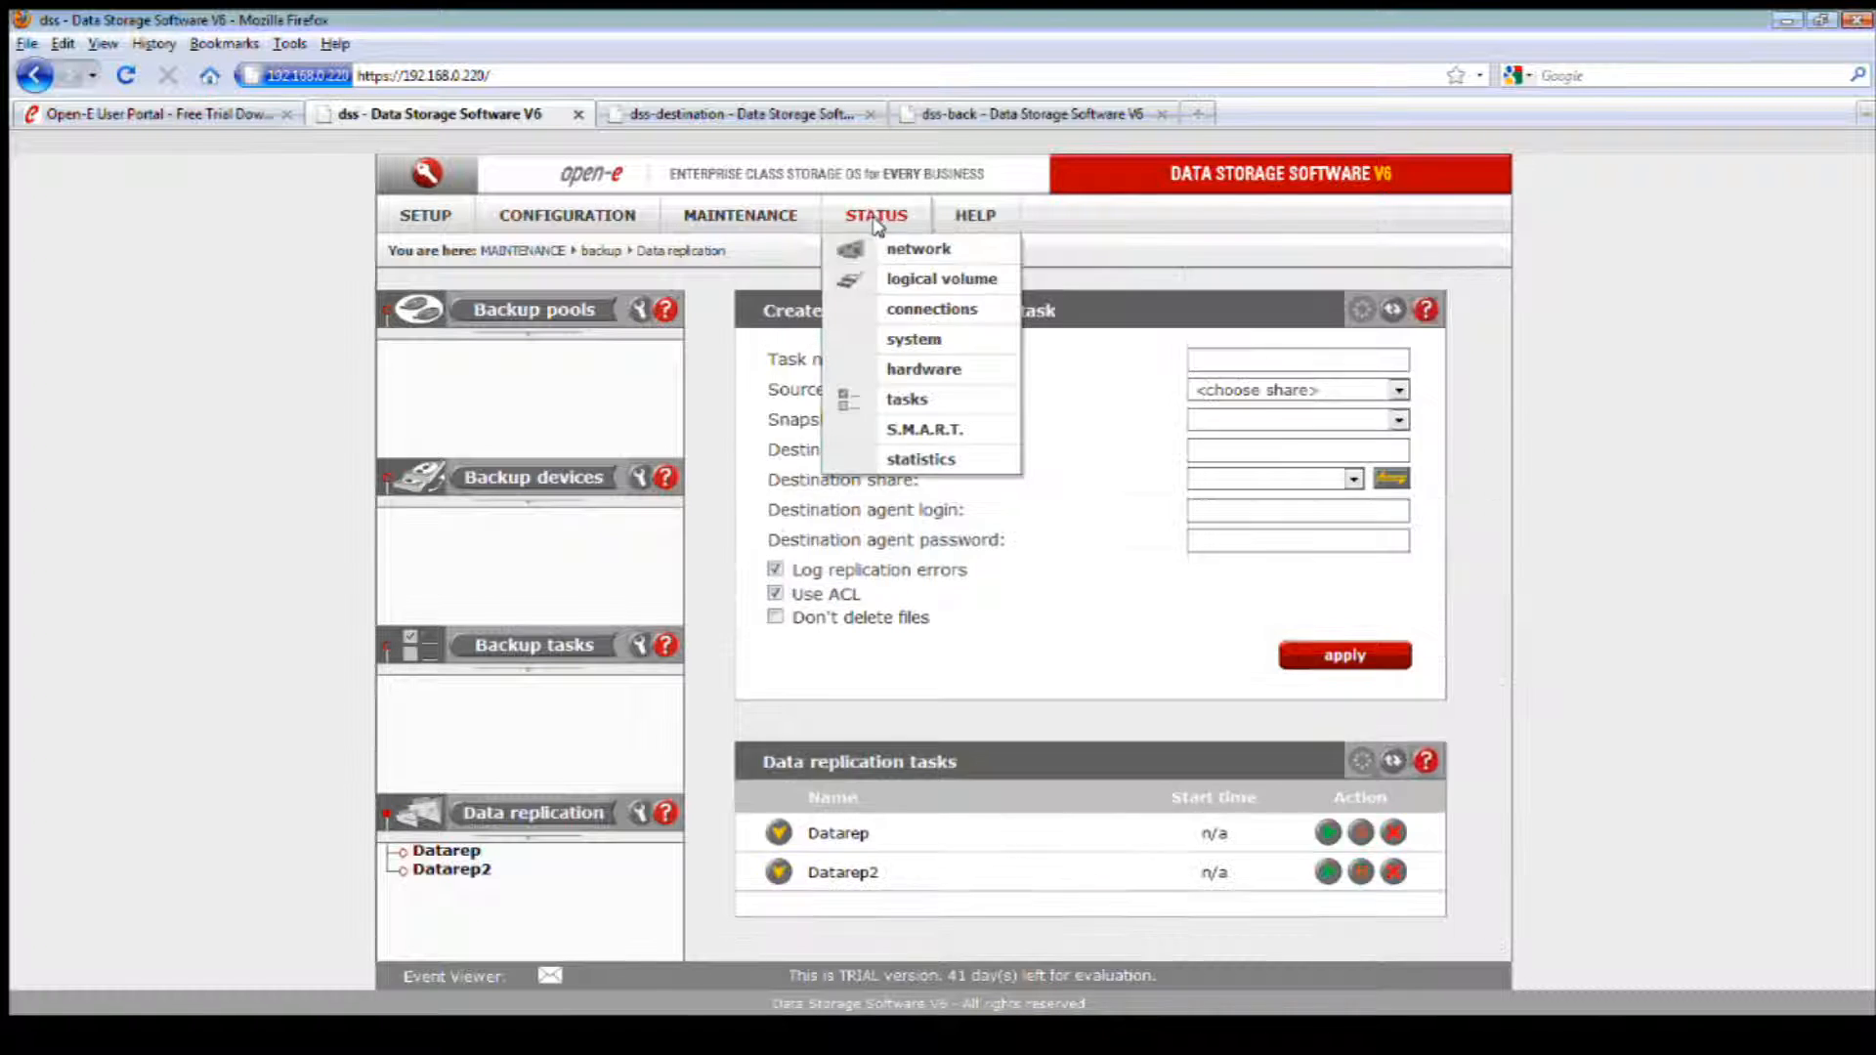
pyautogui.click(908, 398)
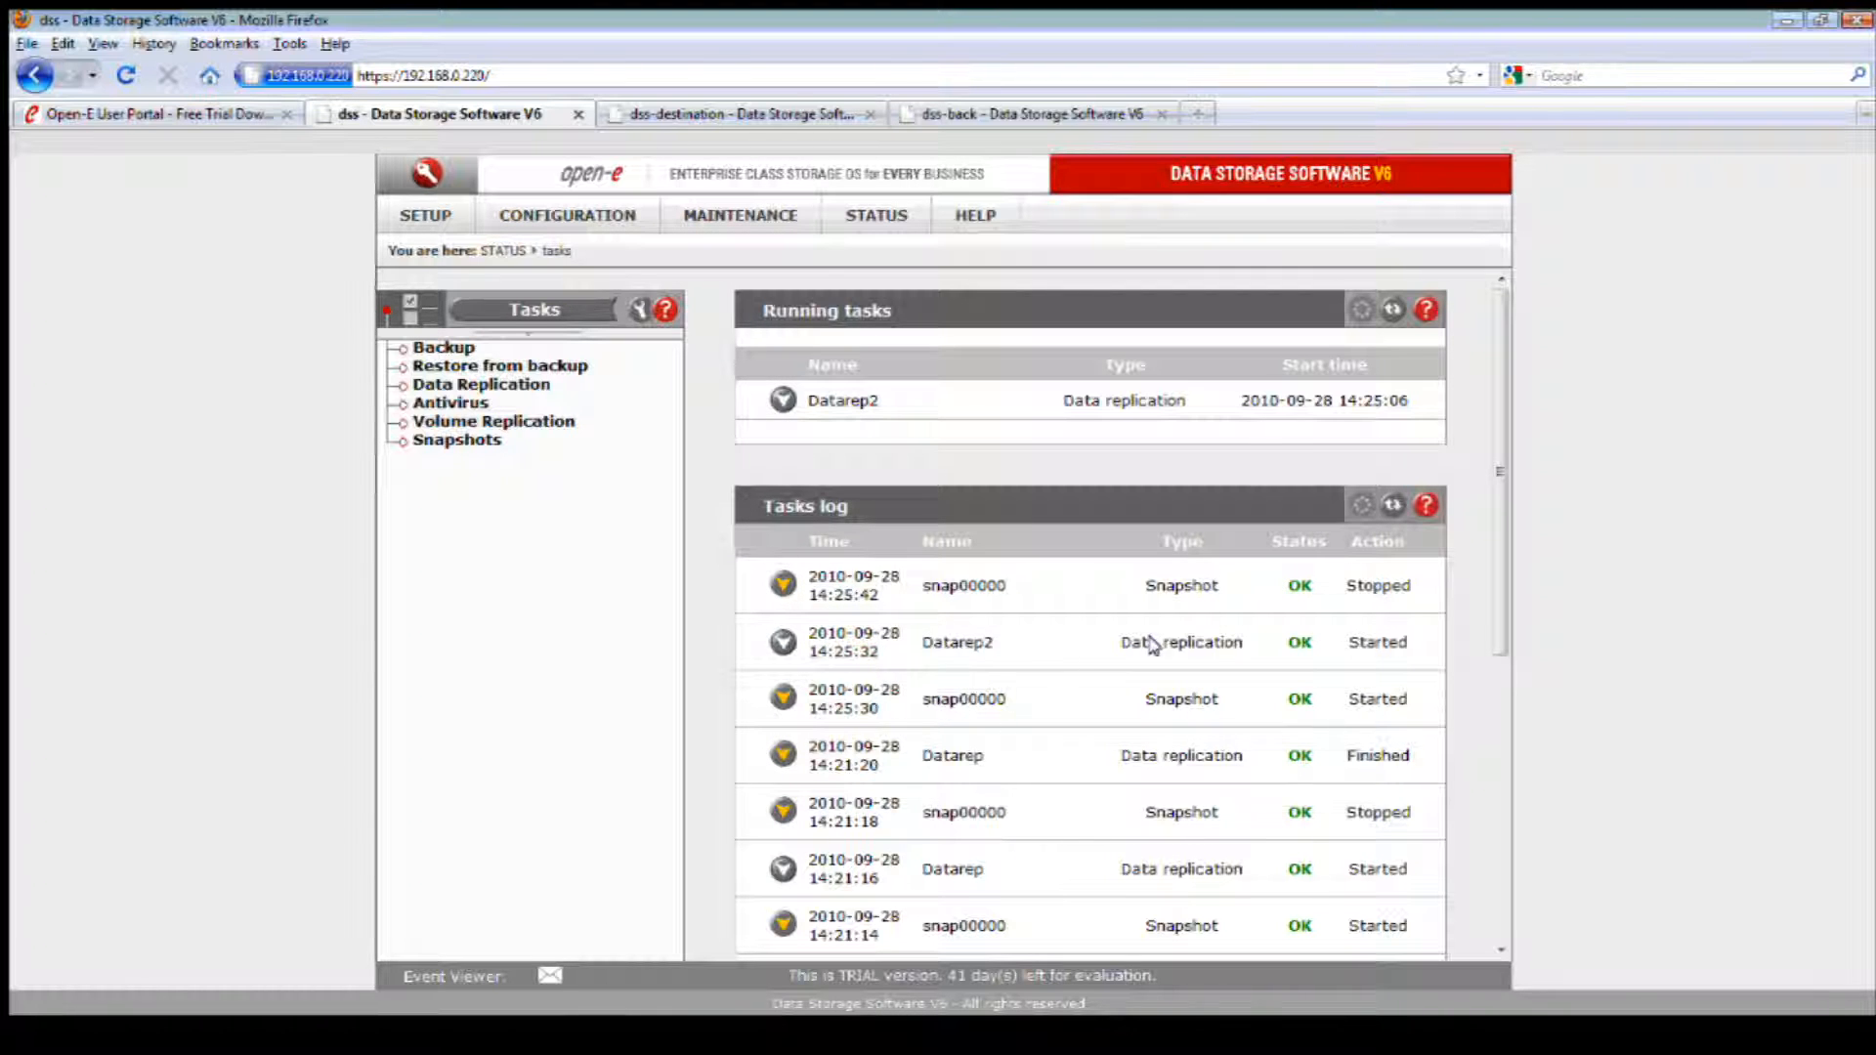
pyautogui.click(783, 584)
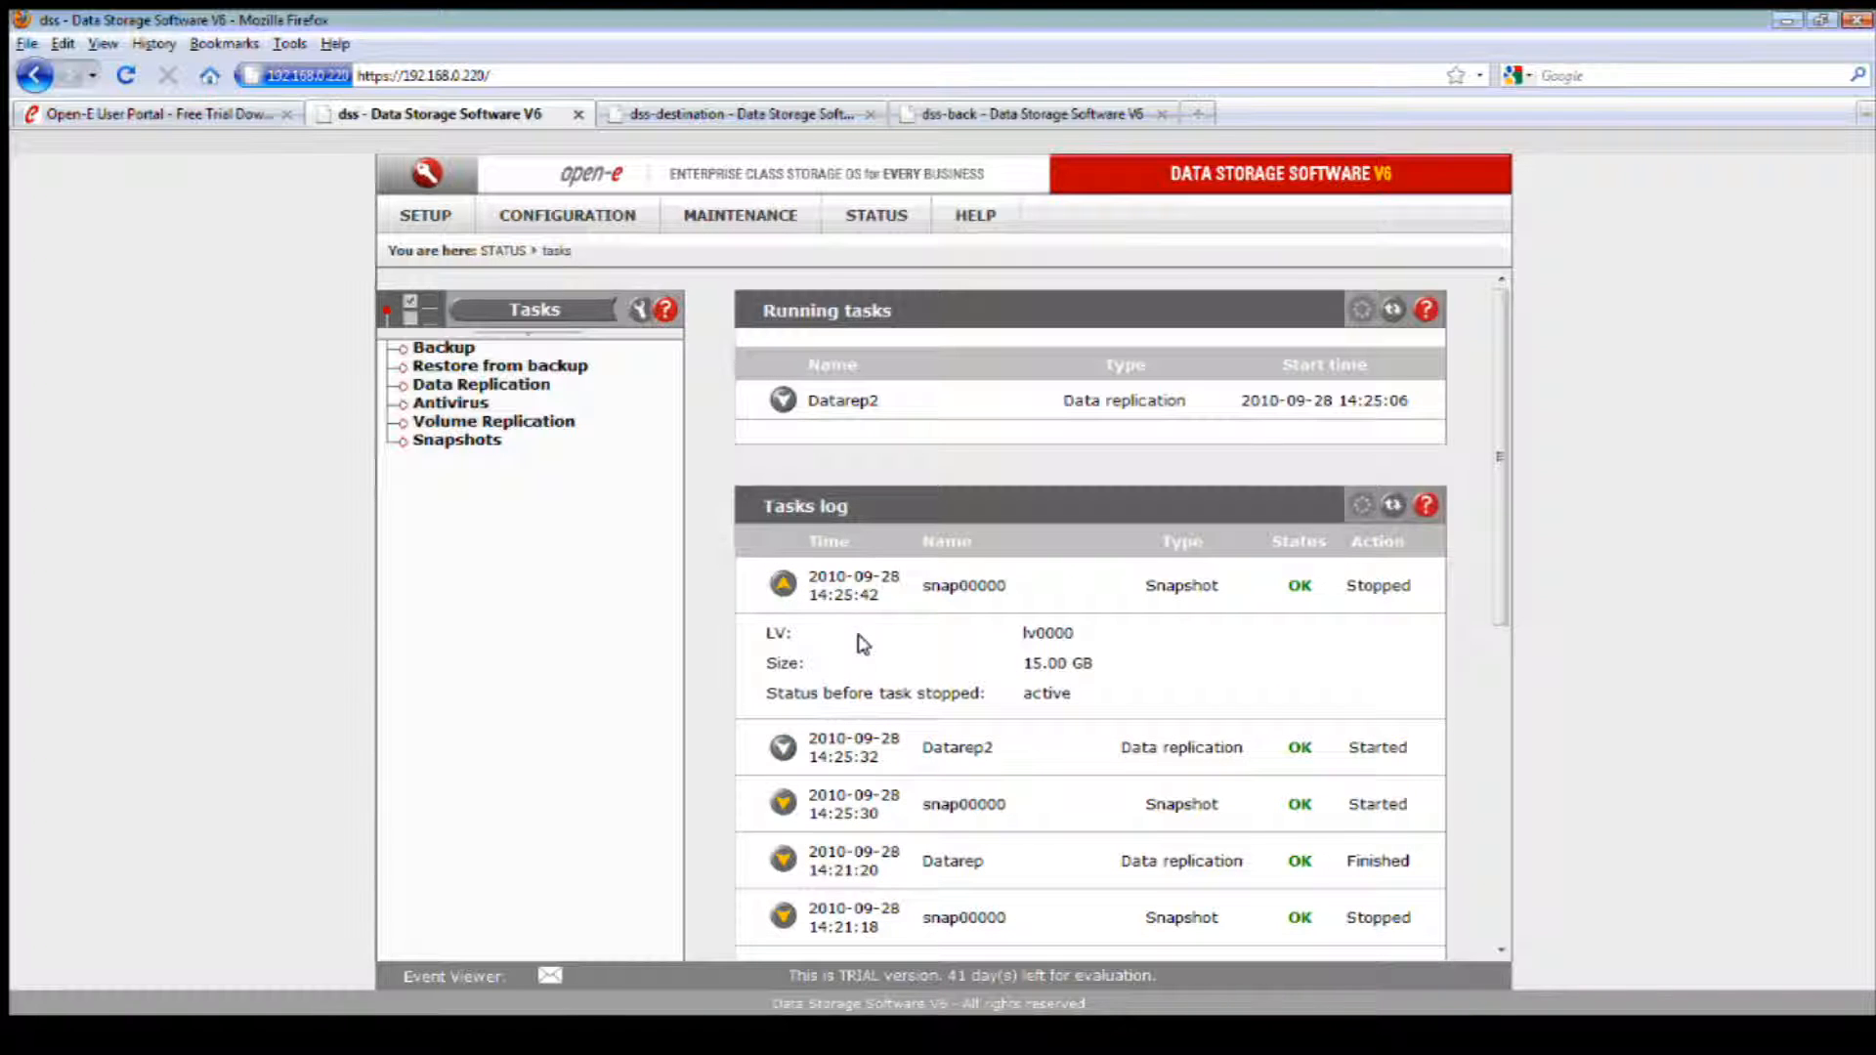
pyautogui.scroll(-1, 864, 642)
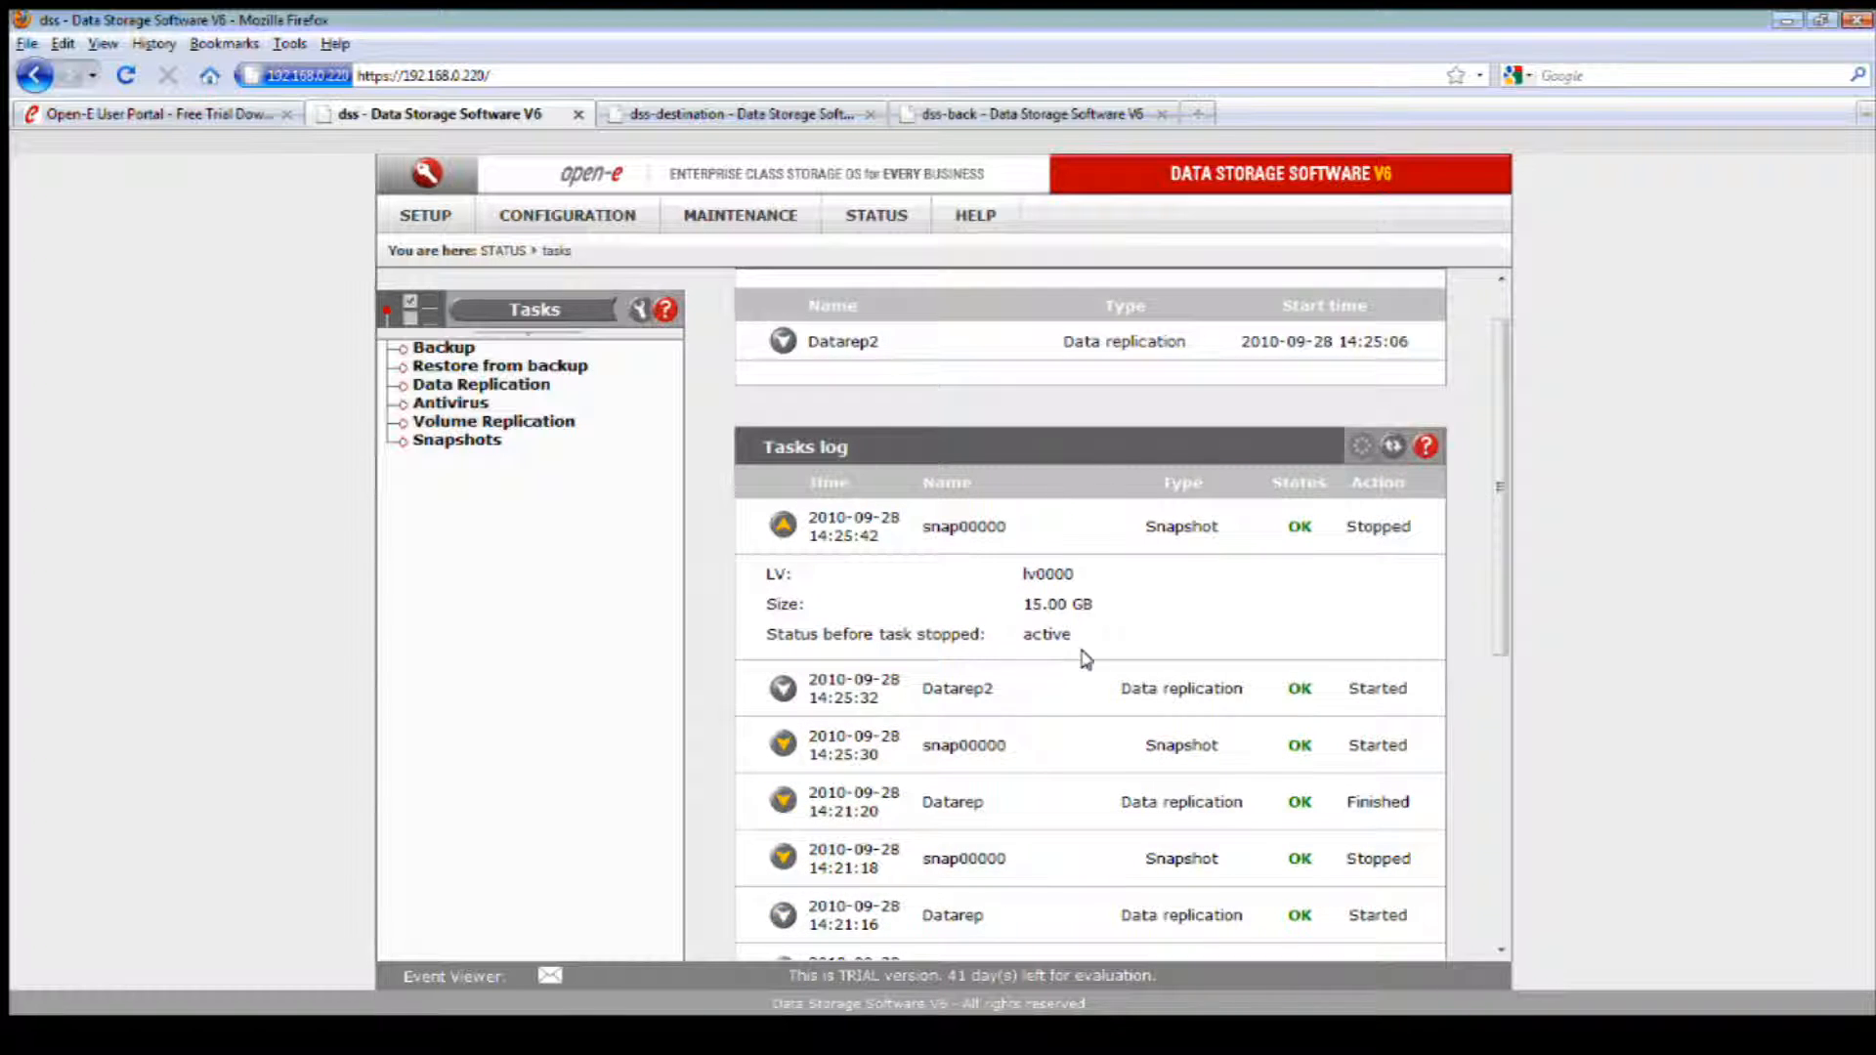
# Step: Bring up the Destination-2 share on 192.168.0.225 in Windows Explorer and refresh it to check the replicated contents
pyautogui.click(1211, 1045)
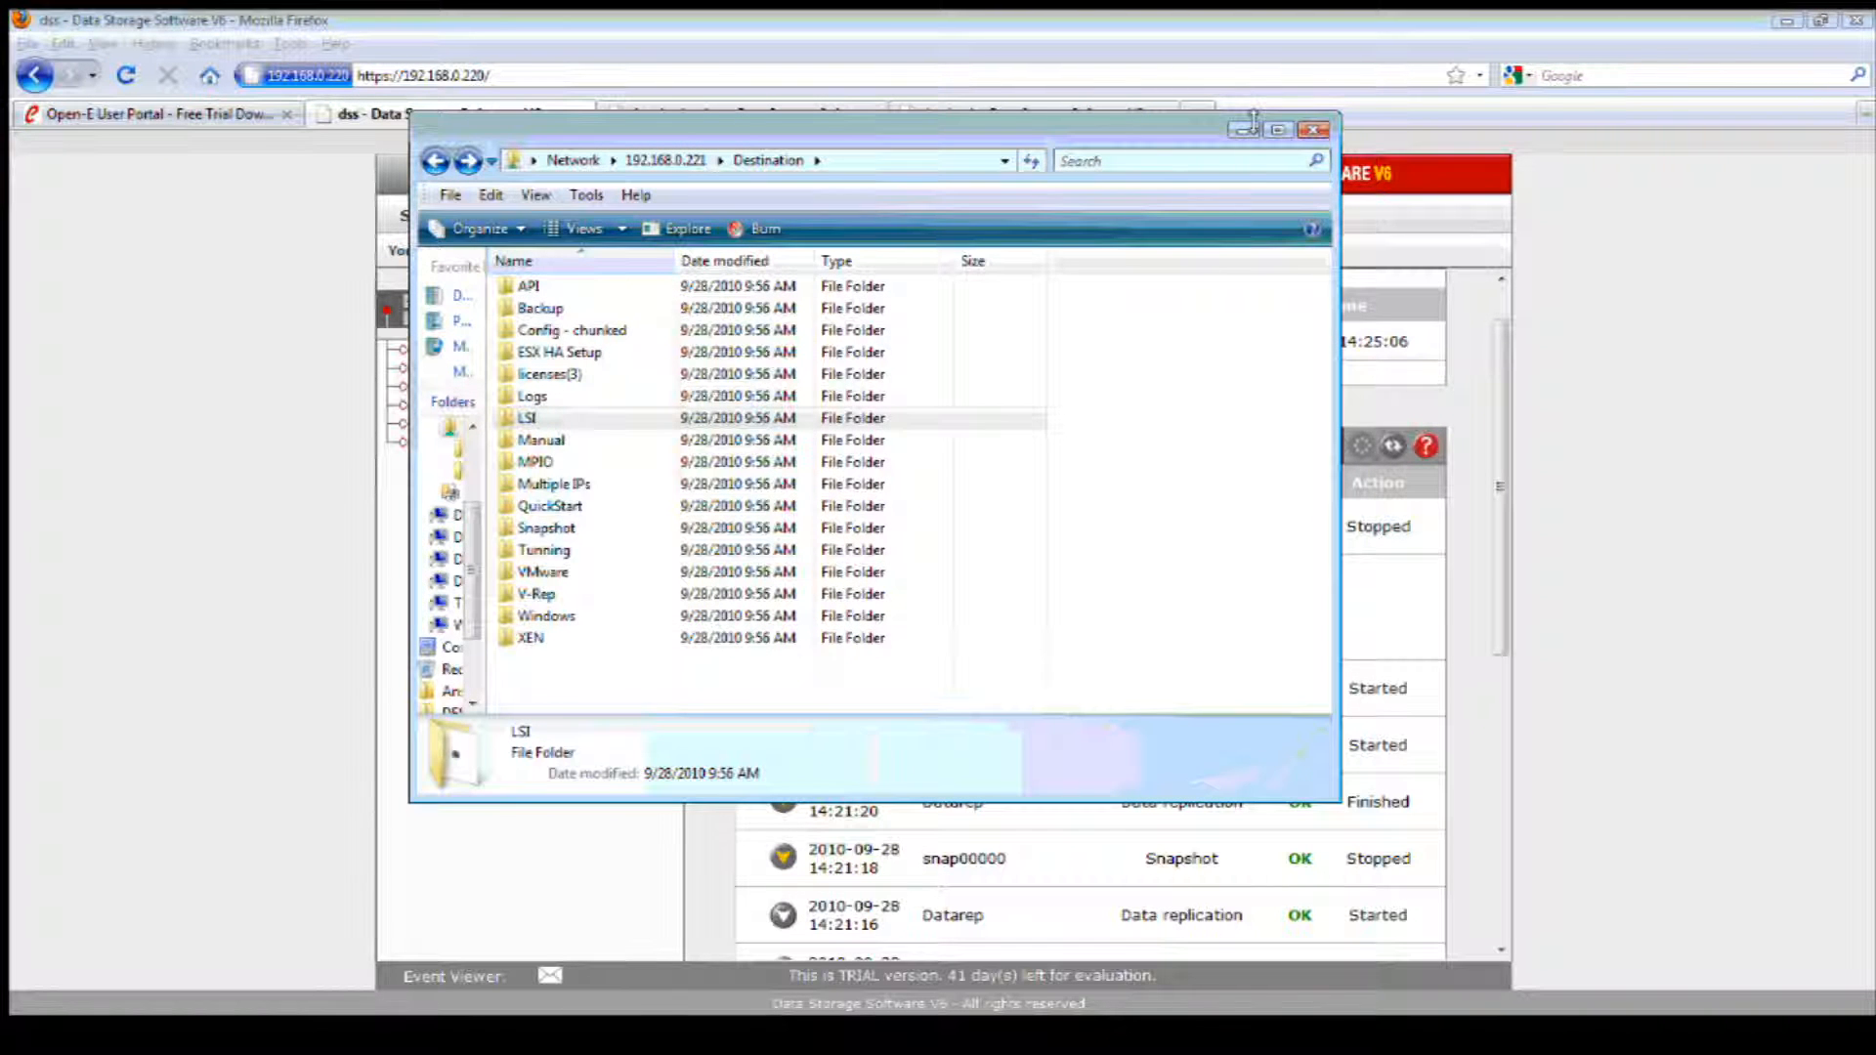
pyautogui.click(1243, 129)
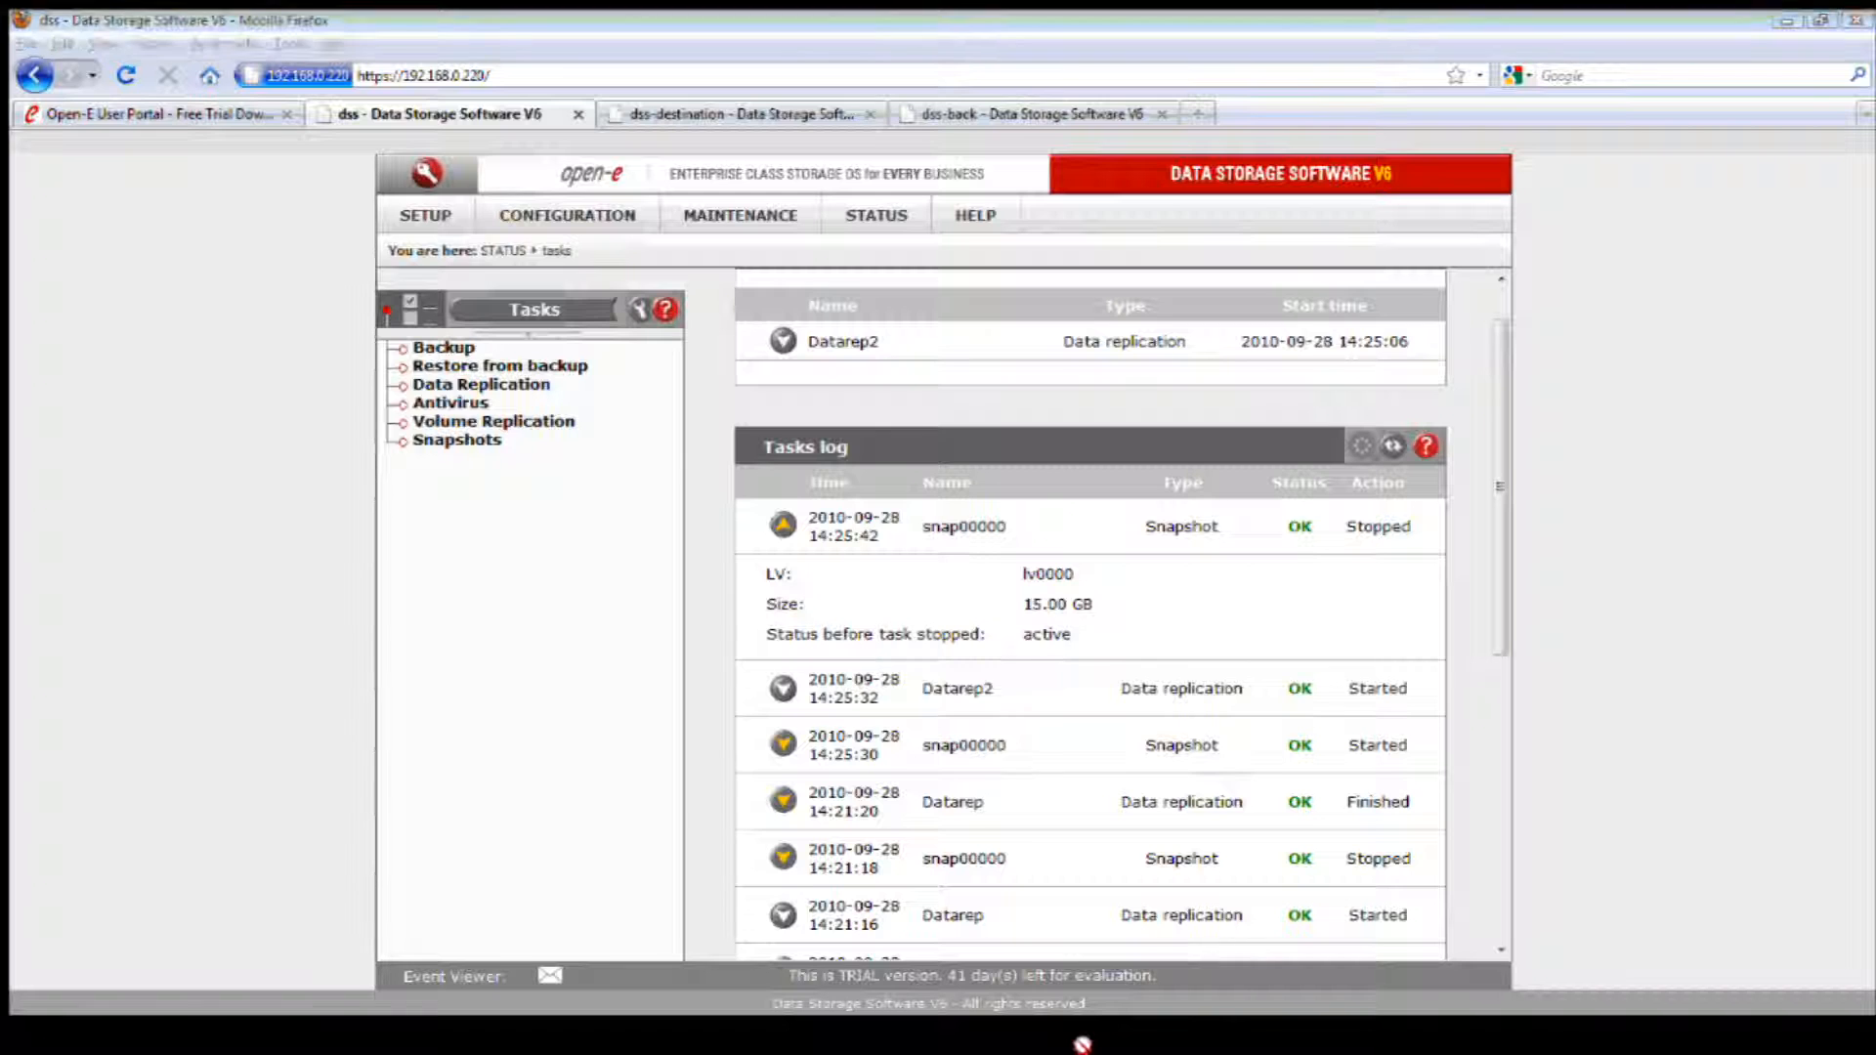
pyautogui.click(1082, 1043)
pyautogui.rightClick(819, 454)
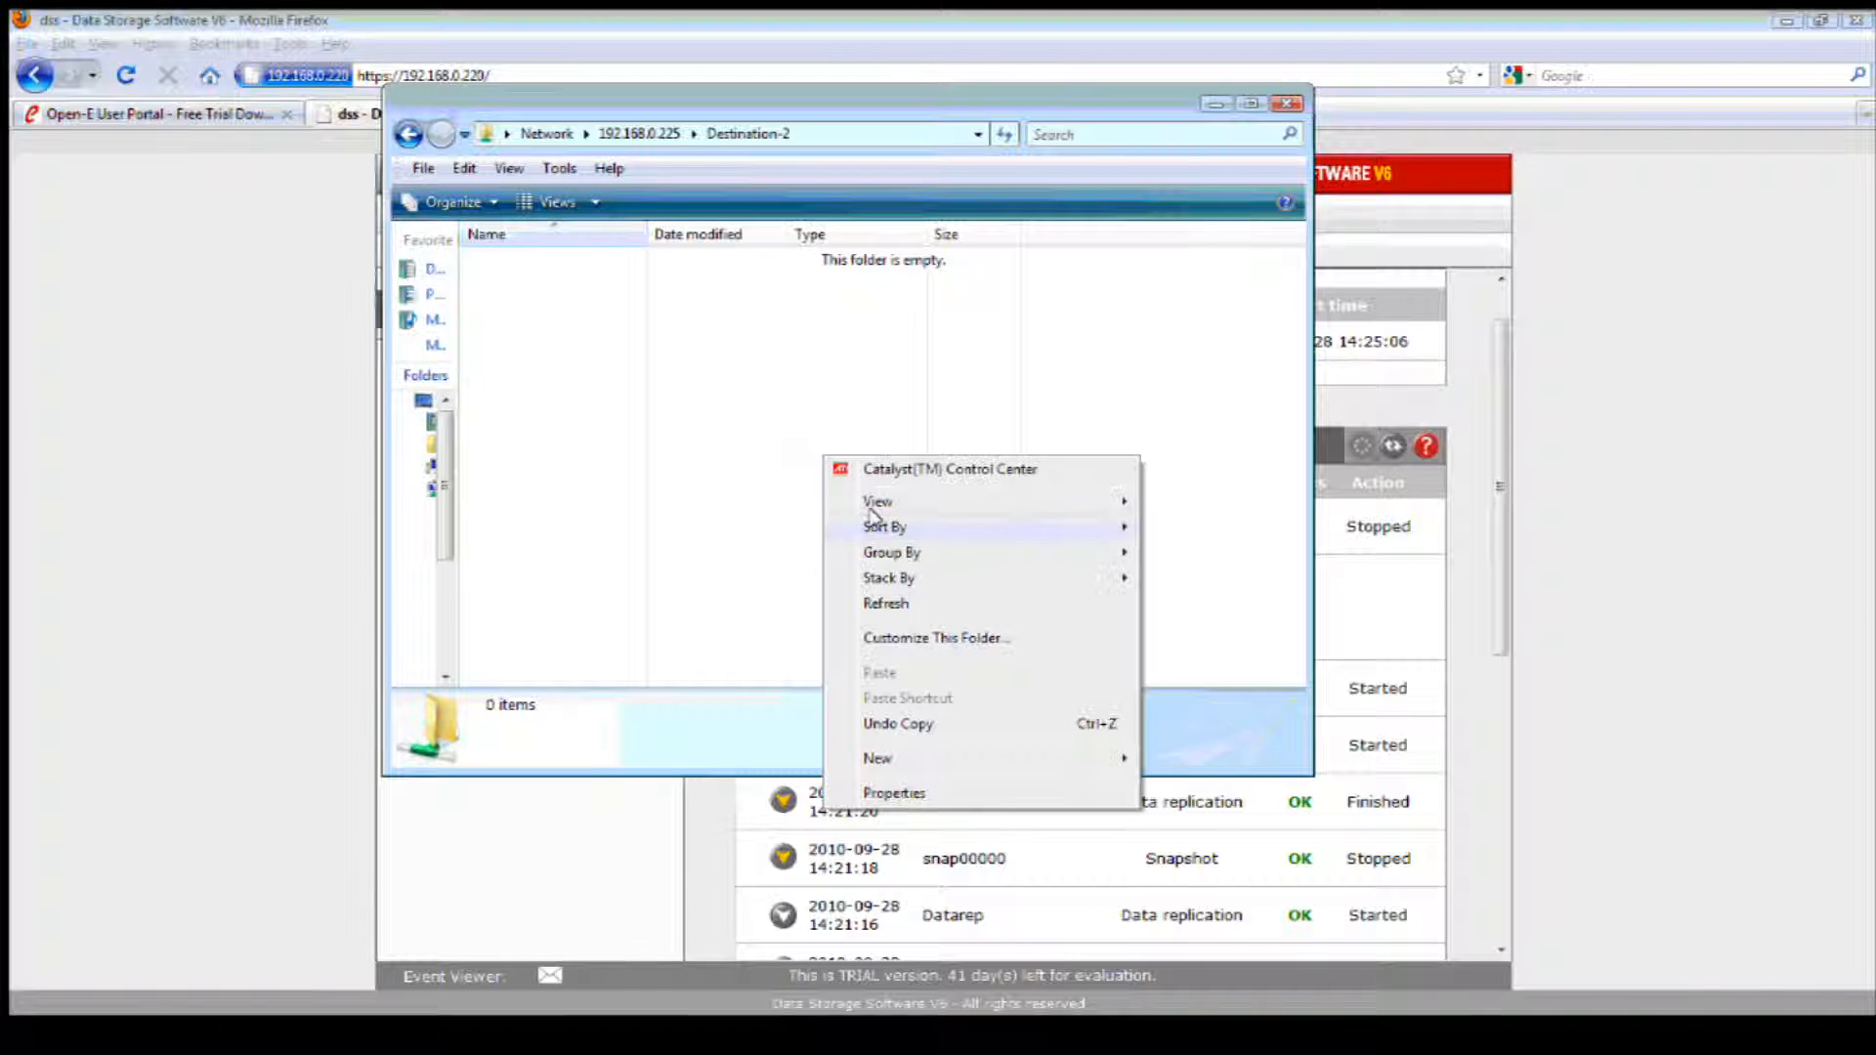
pyautogui.click(891, 602)
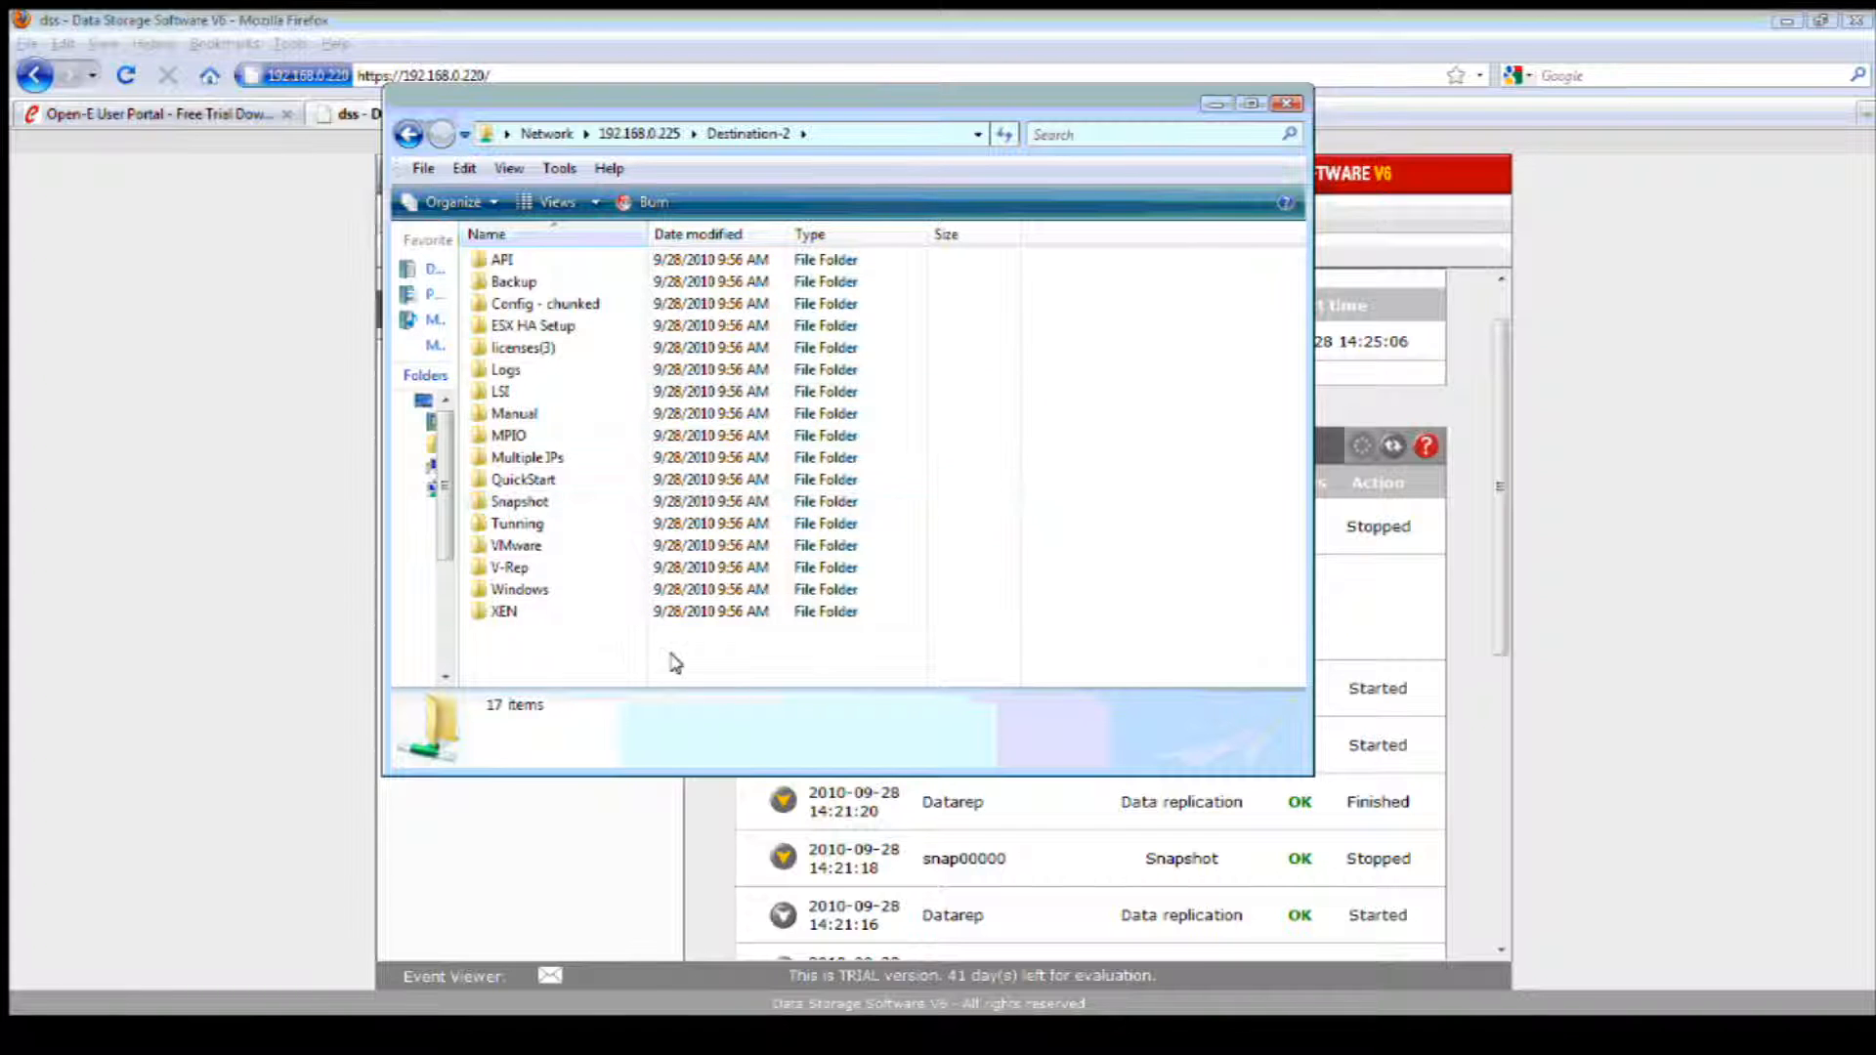
# Step: Delete all folders from the Destination-2 share and minimize the Explorer window
pyautogui.moveTo(522, 657); pyautogui.dragTo(507, 259)
pyautogui.press('Delete')
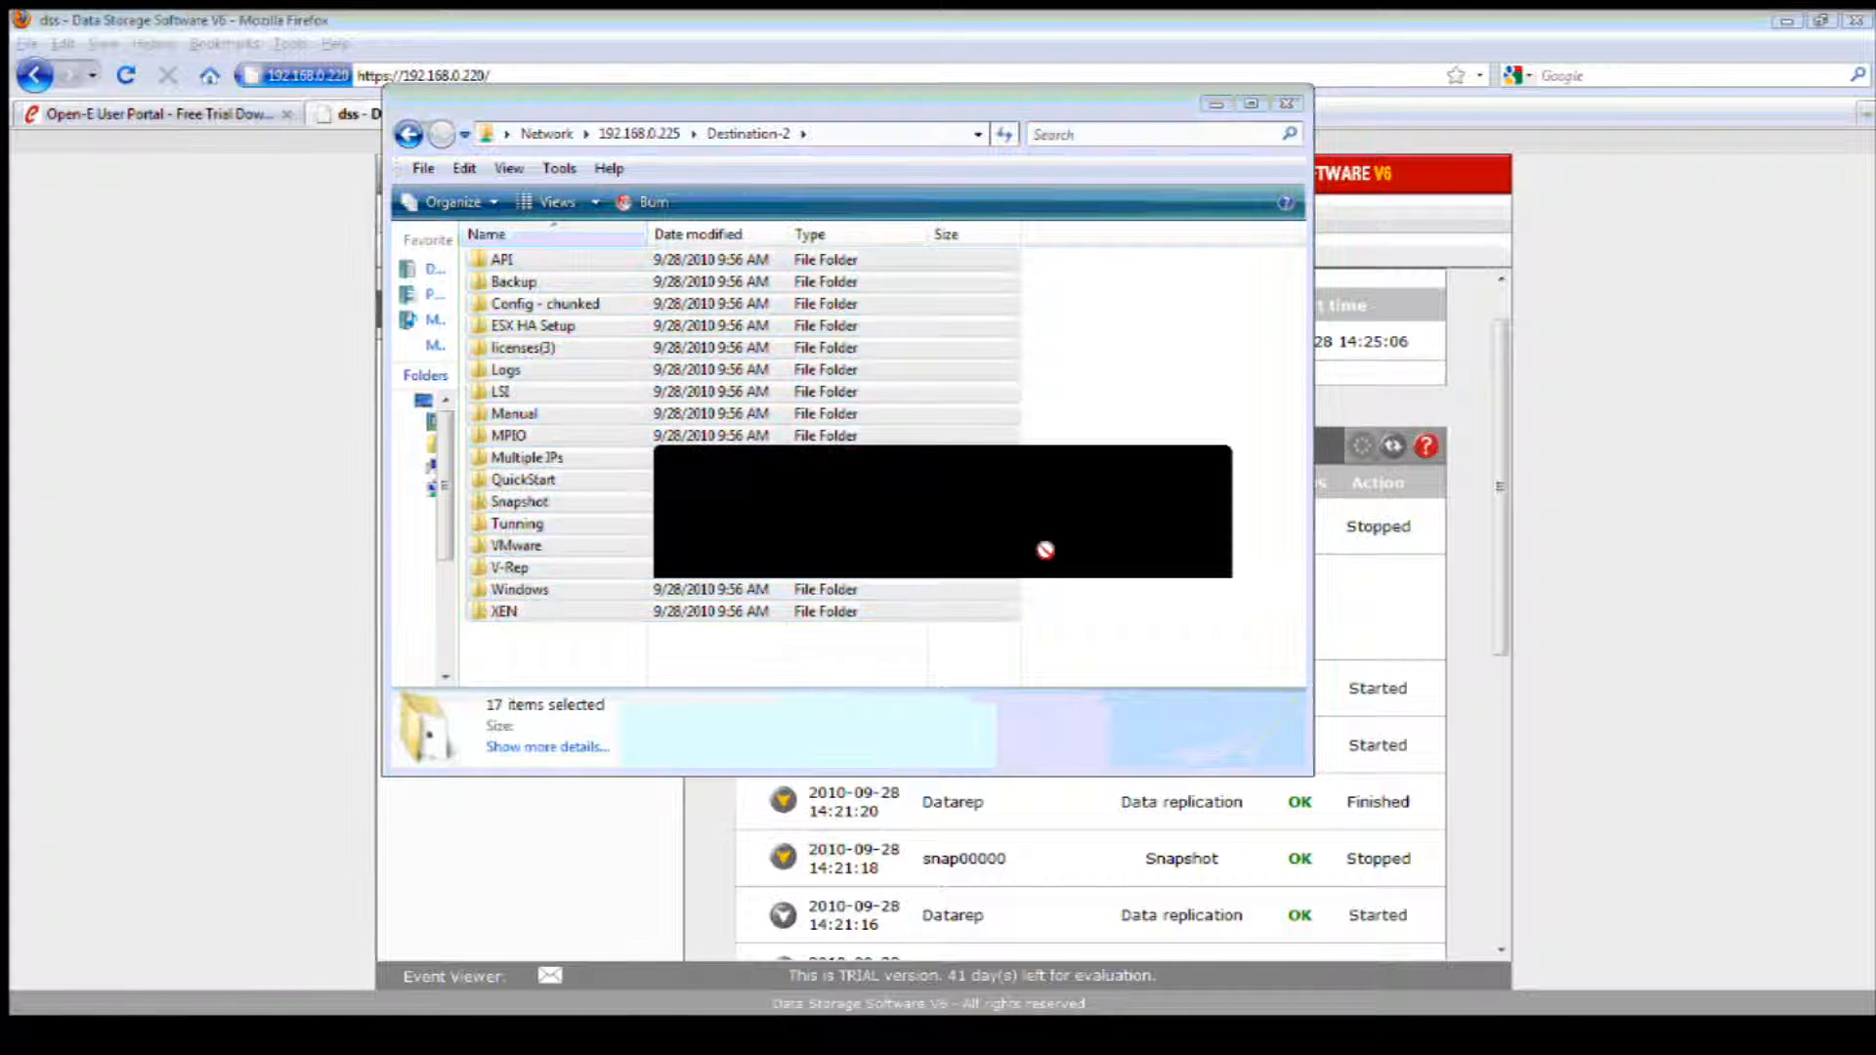
pyautogui.click(1043, 547)
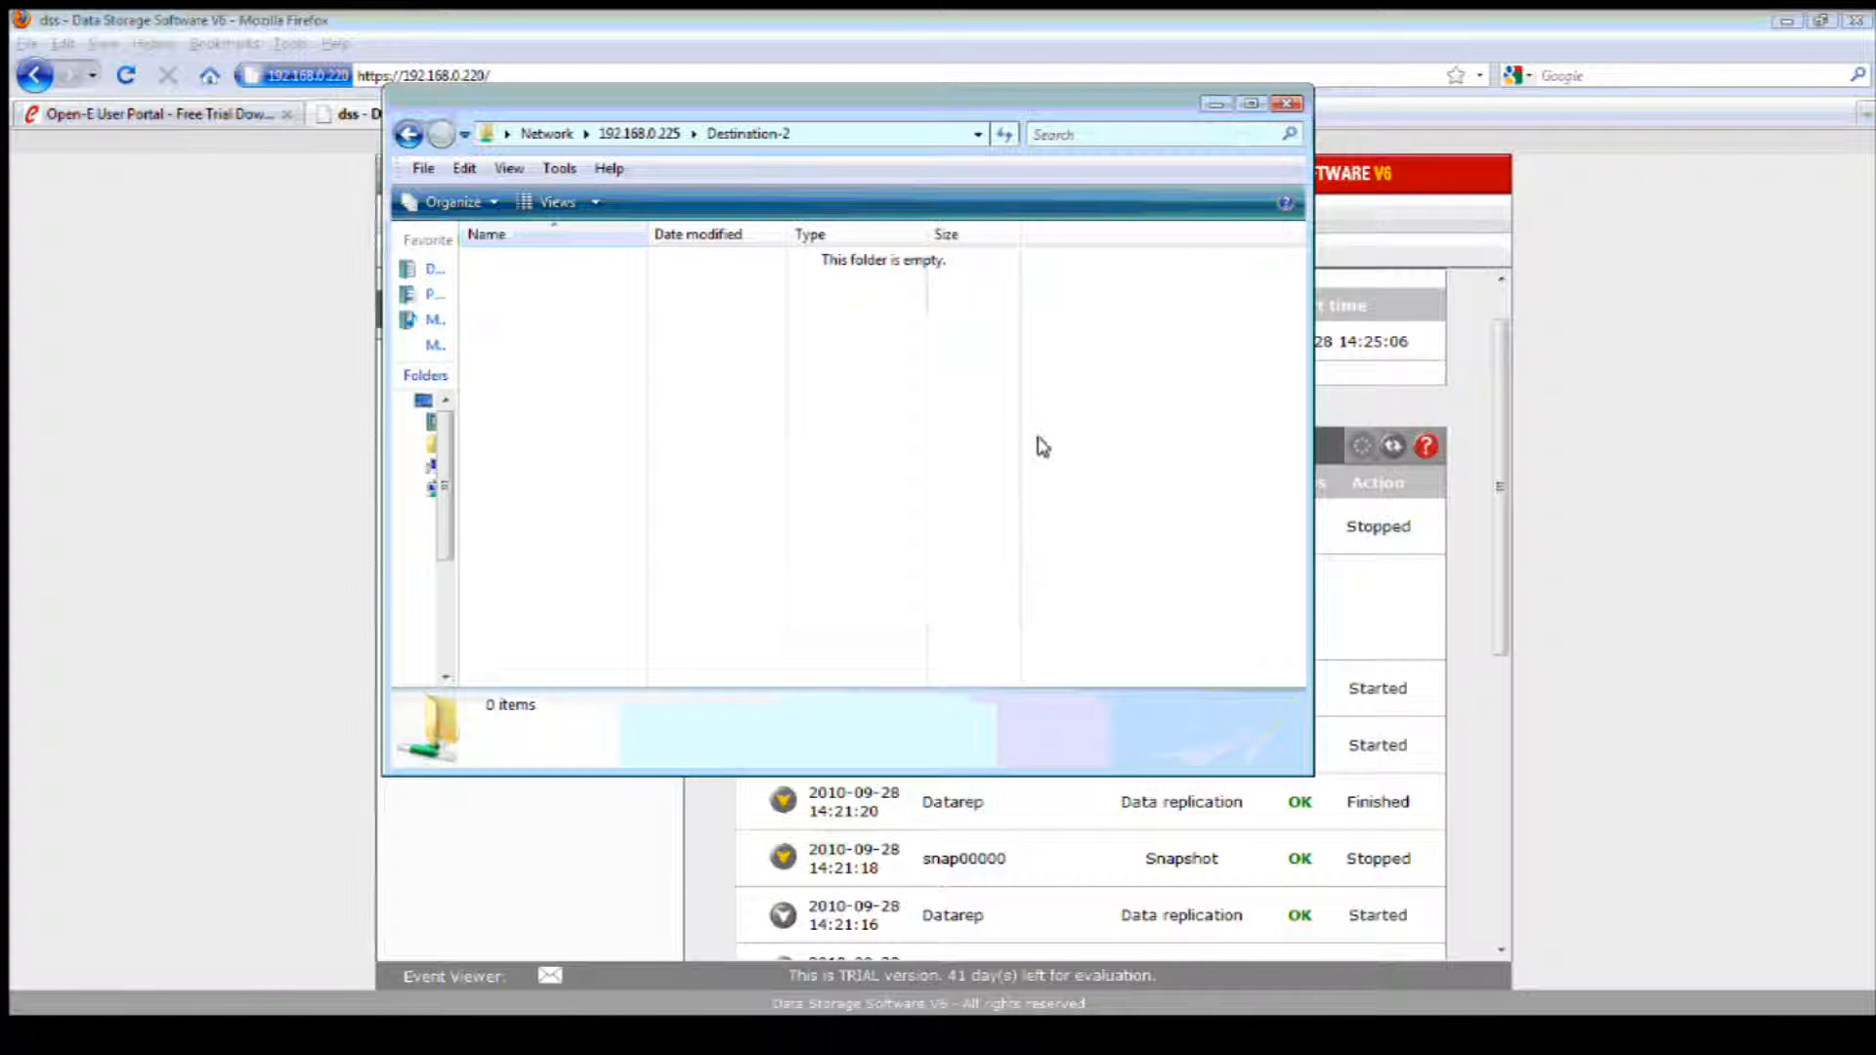
pyautogui.click(1212, 104)
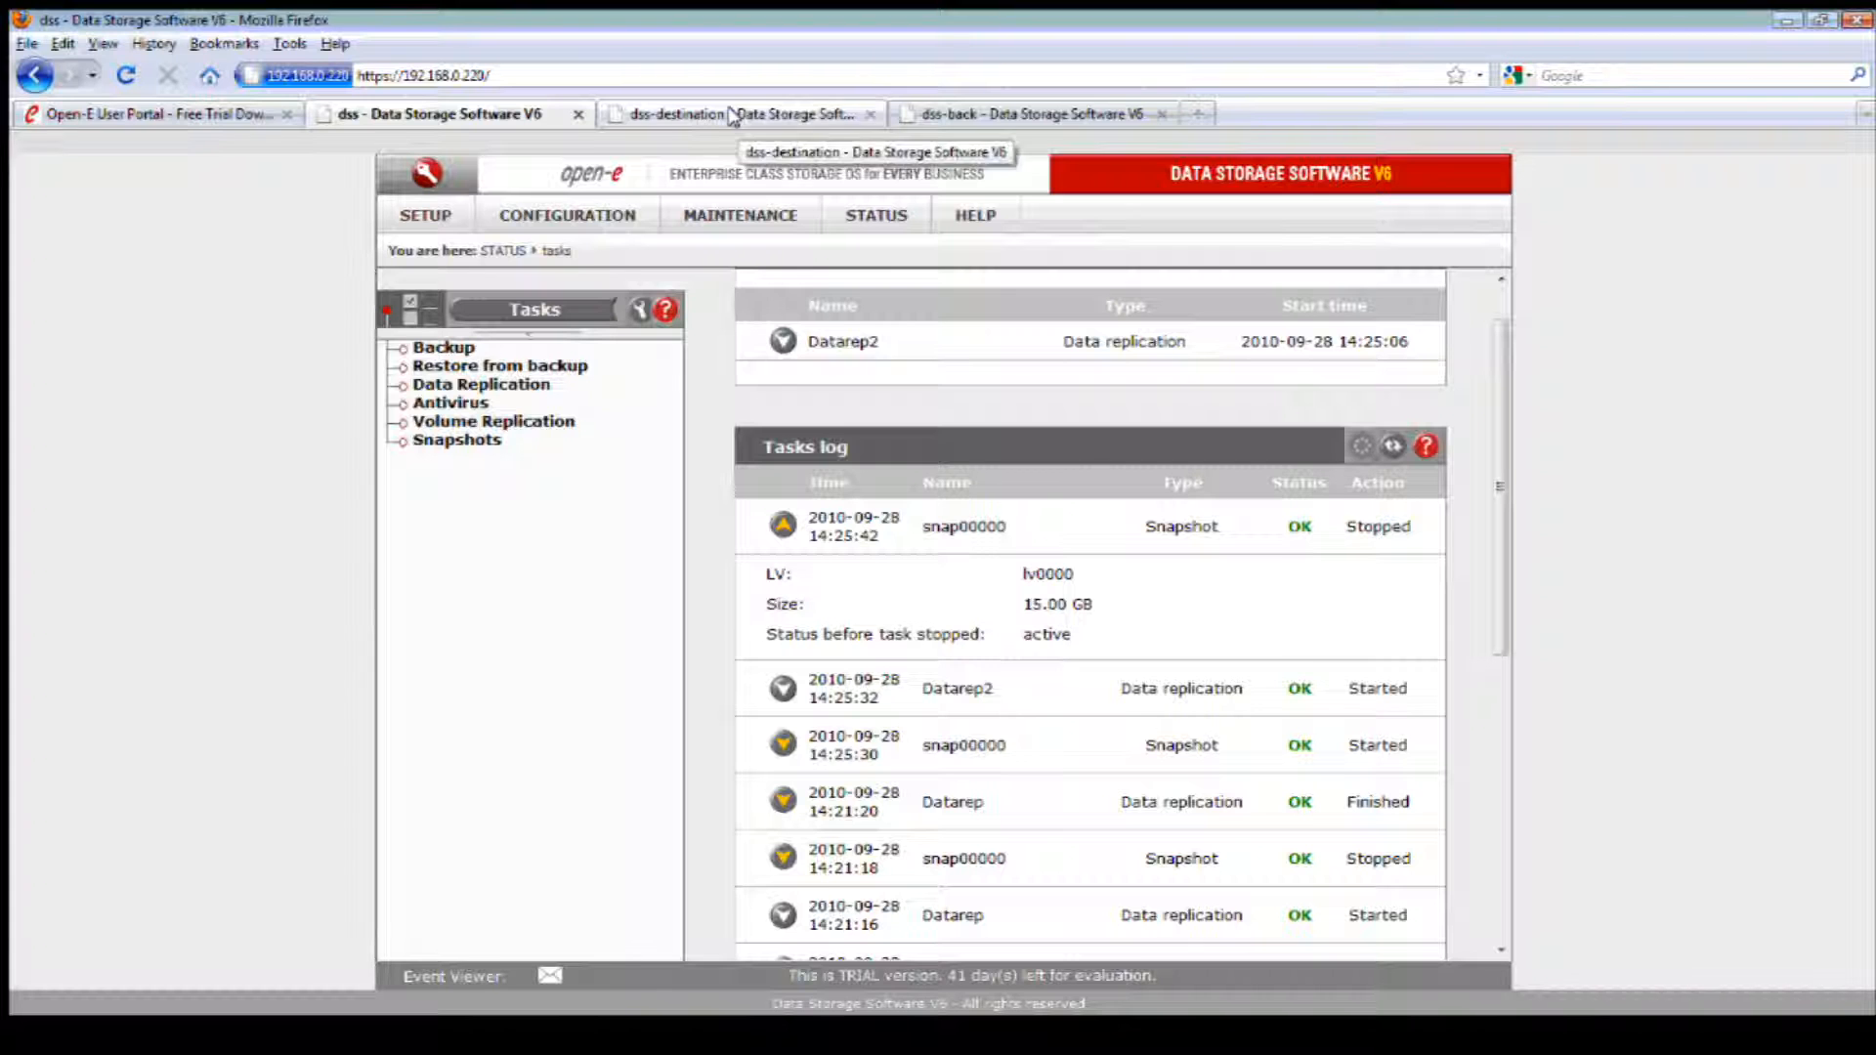
# Step: Remove the Datarep2 data replication task on the source server and review the remaining Datarep task's settings
pyautogui.click(690, 208)
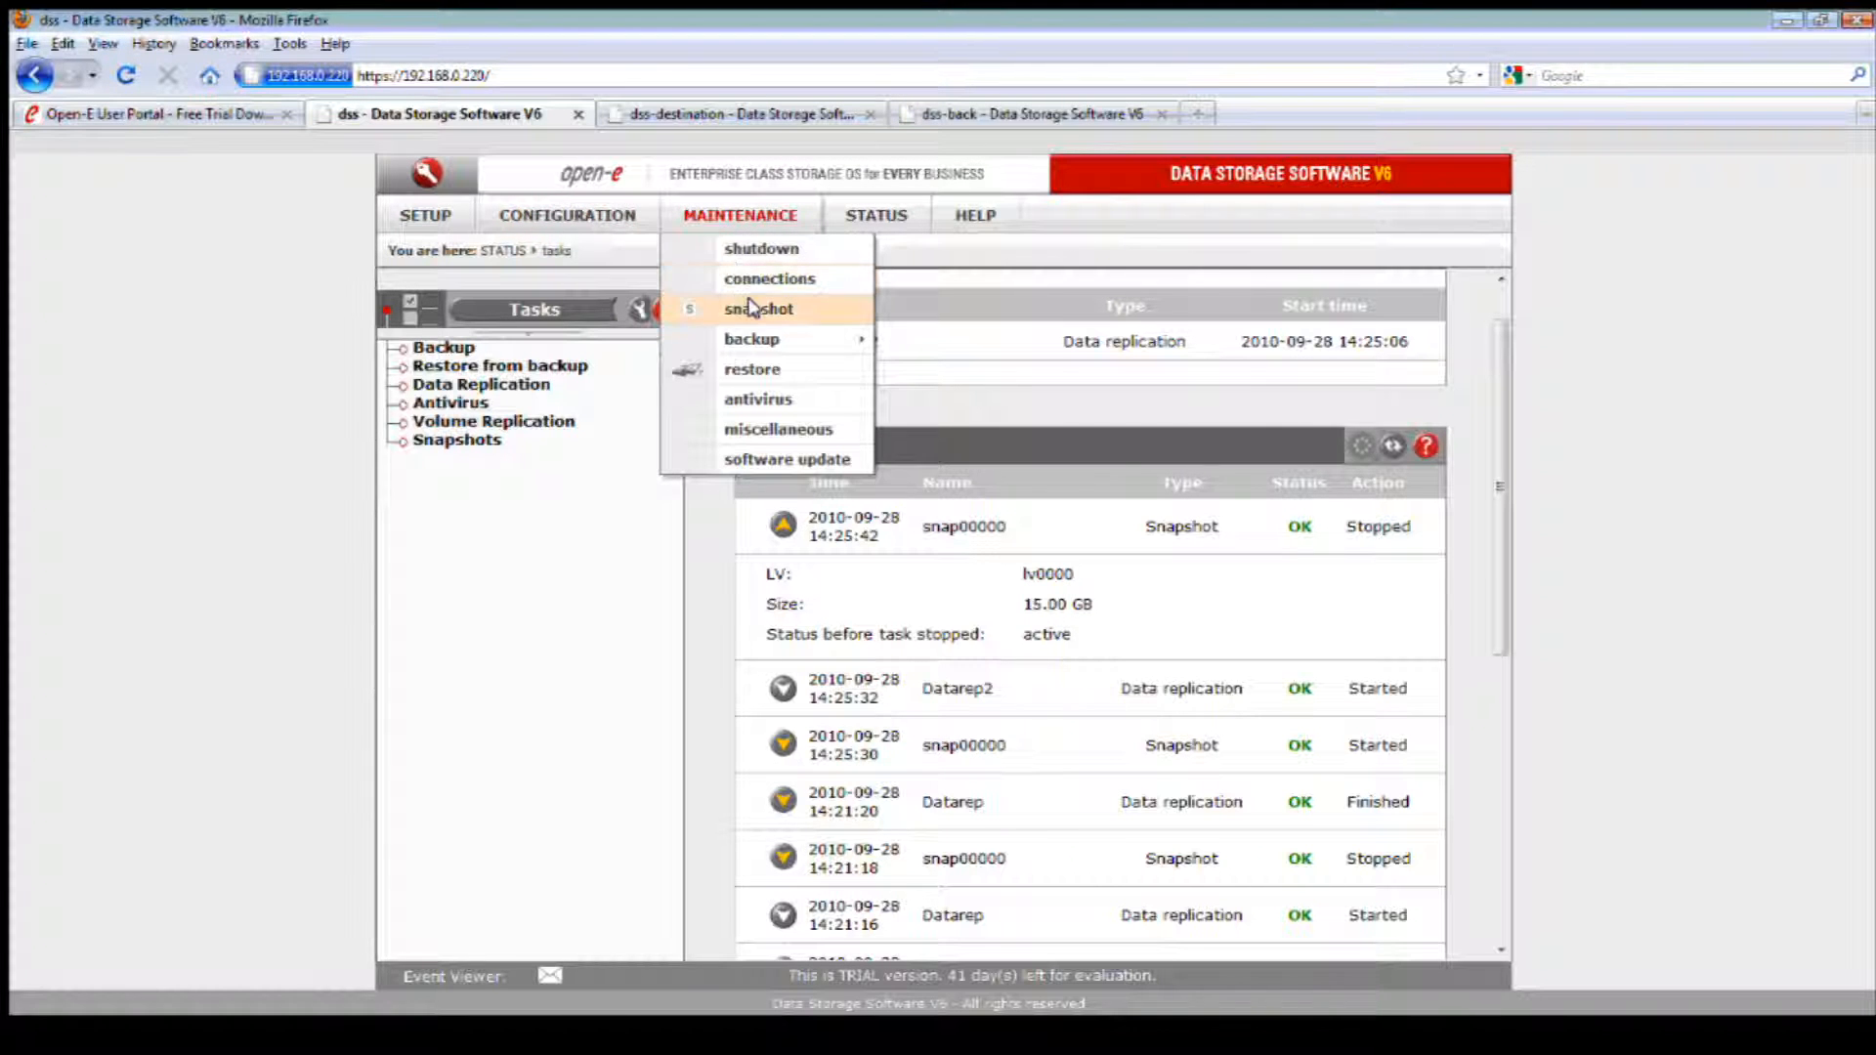
pyautogui.moveTo(813, 339)
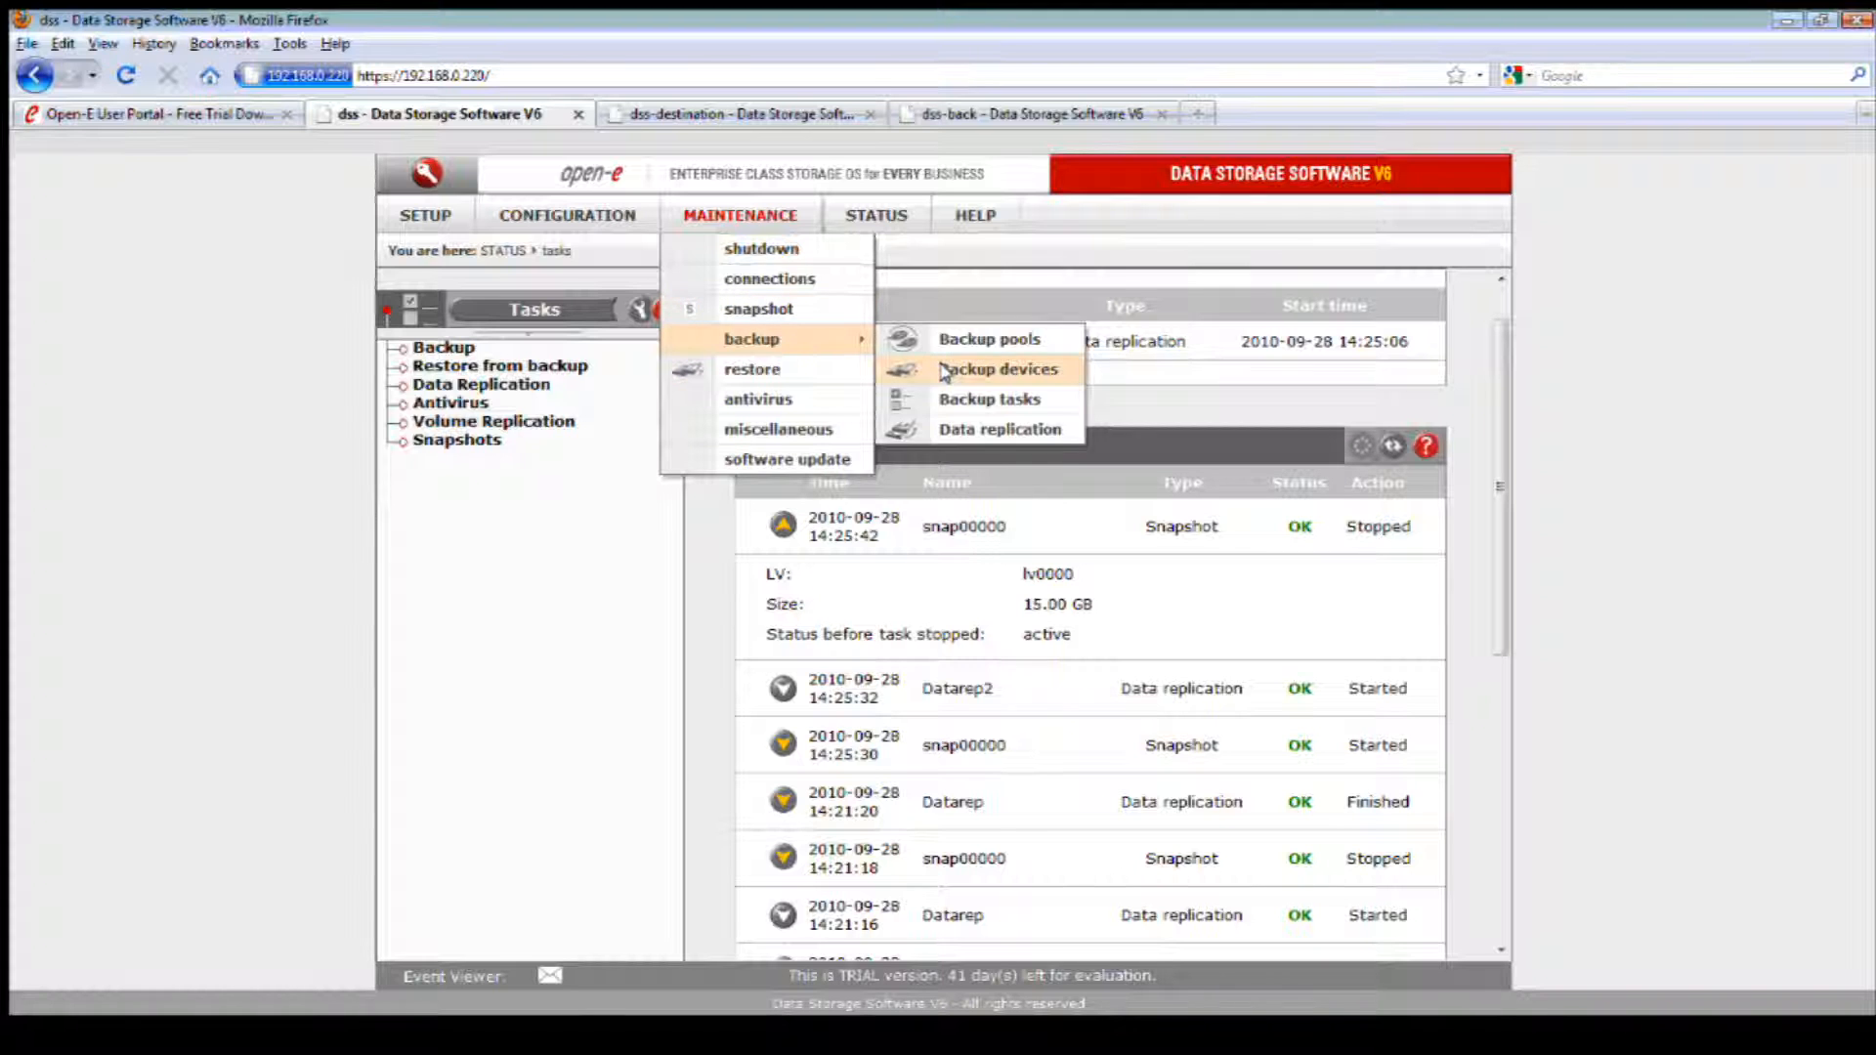
pyautogui.click(996, 430)
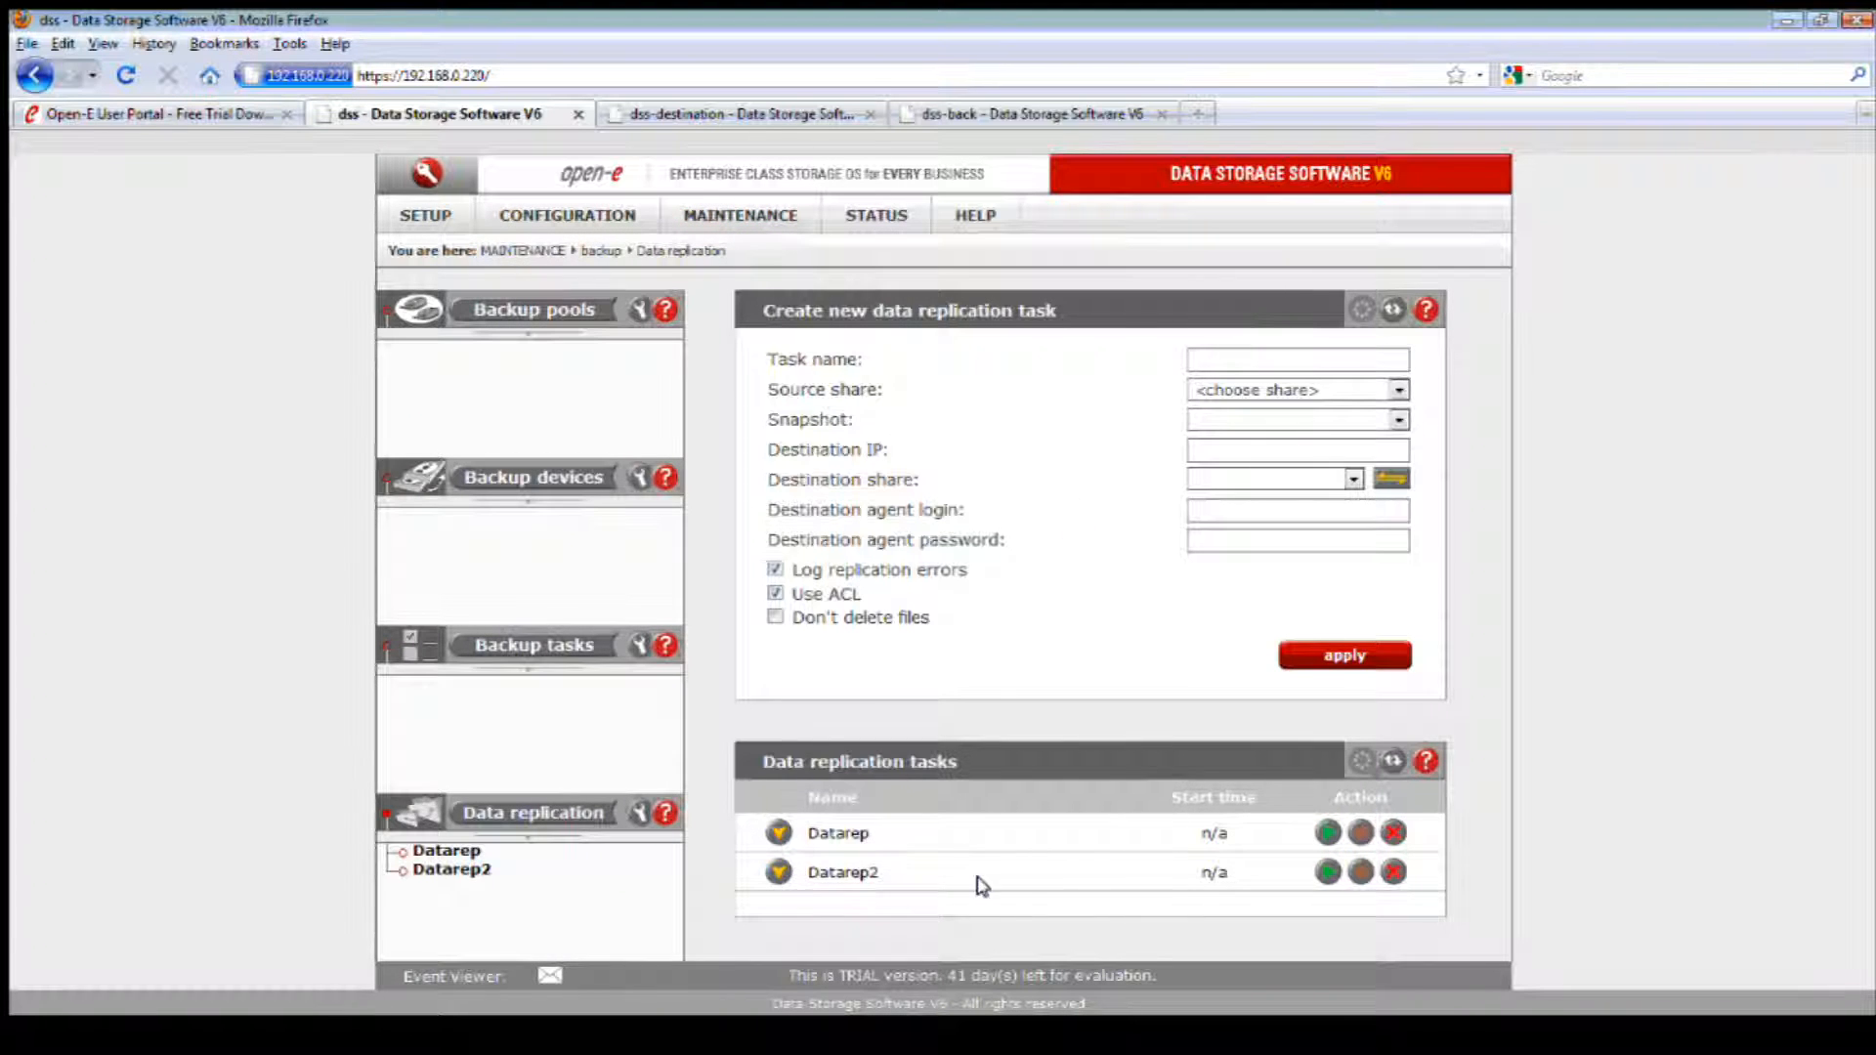
pyautogui.click(1393, 871)
pyautogui.click(886, 551)
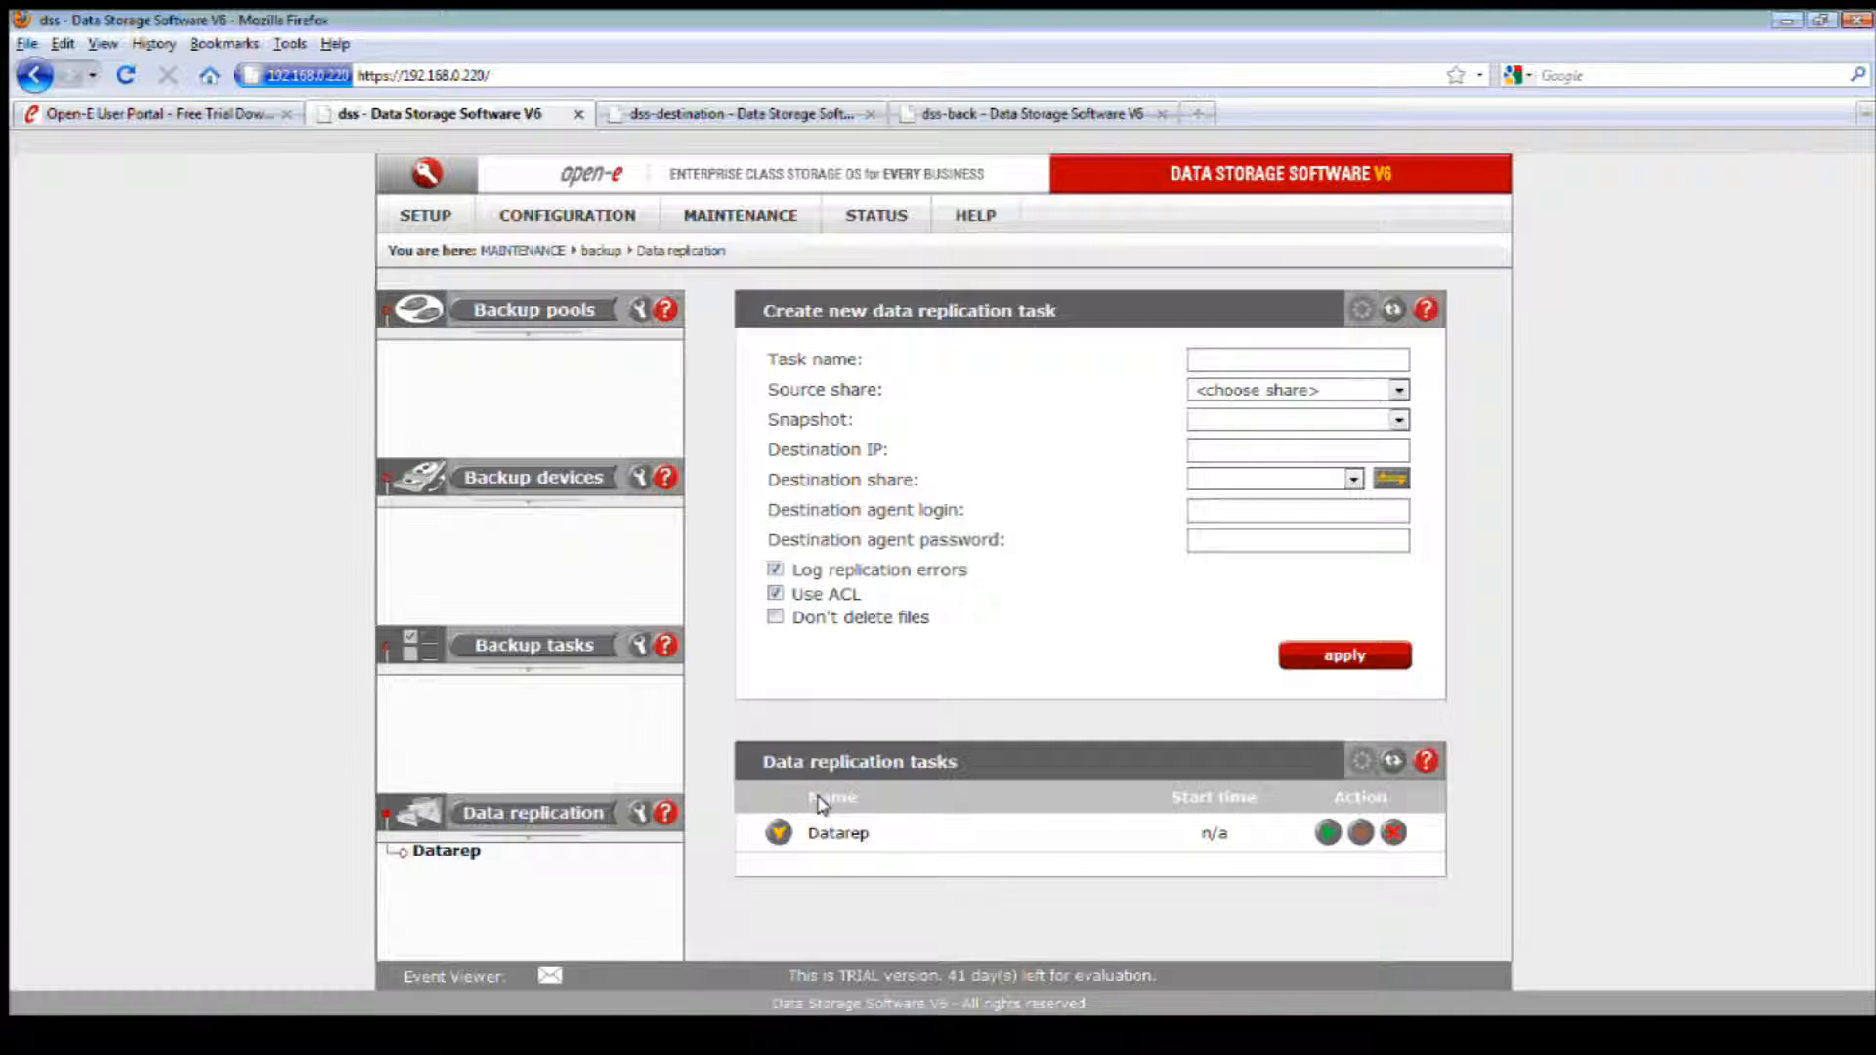
pyautogui.click(782, 836)
pyautogui.scroll(-3, 880, 811)
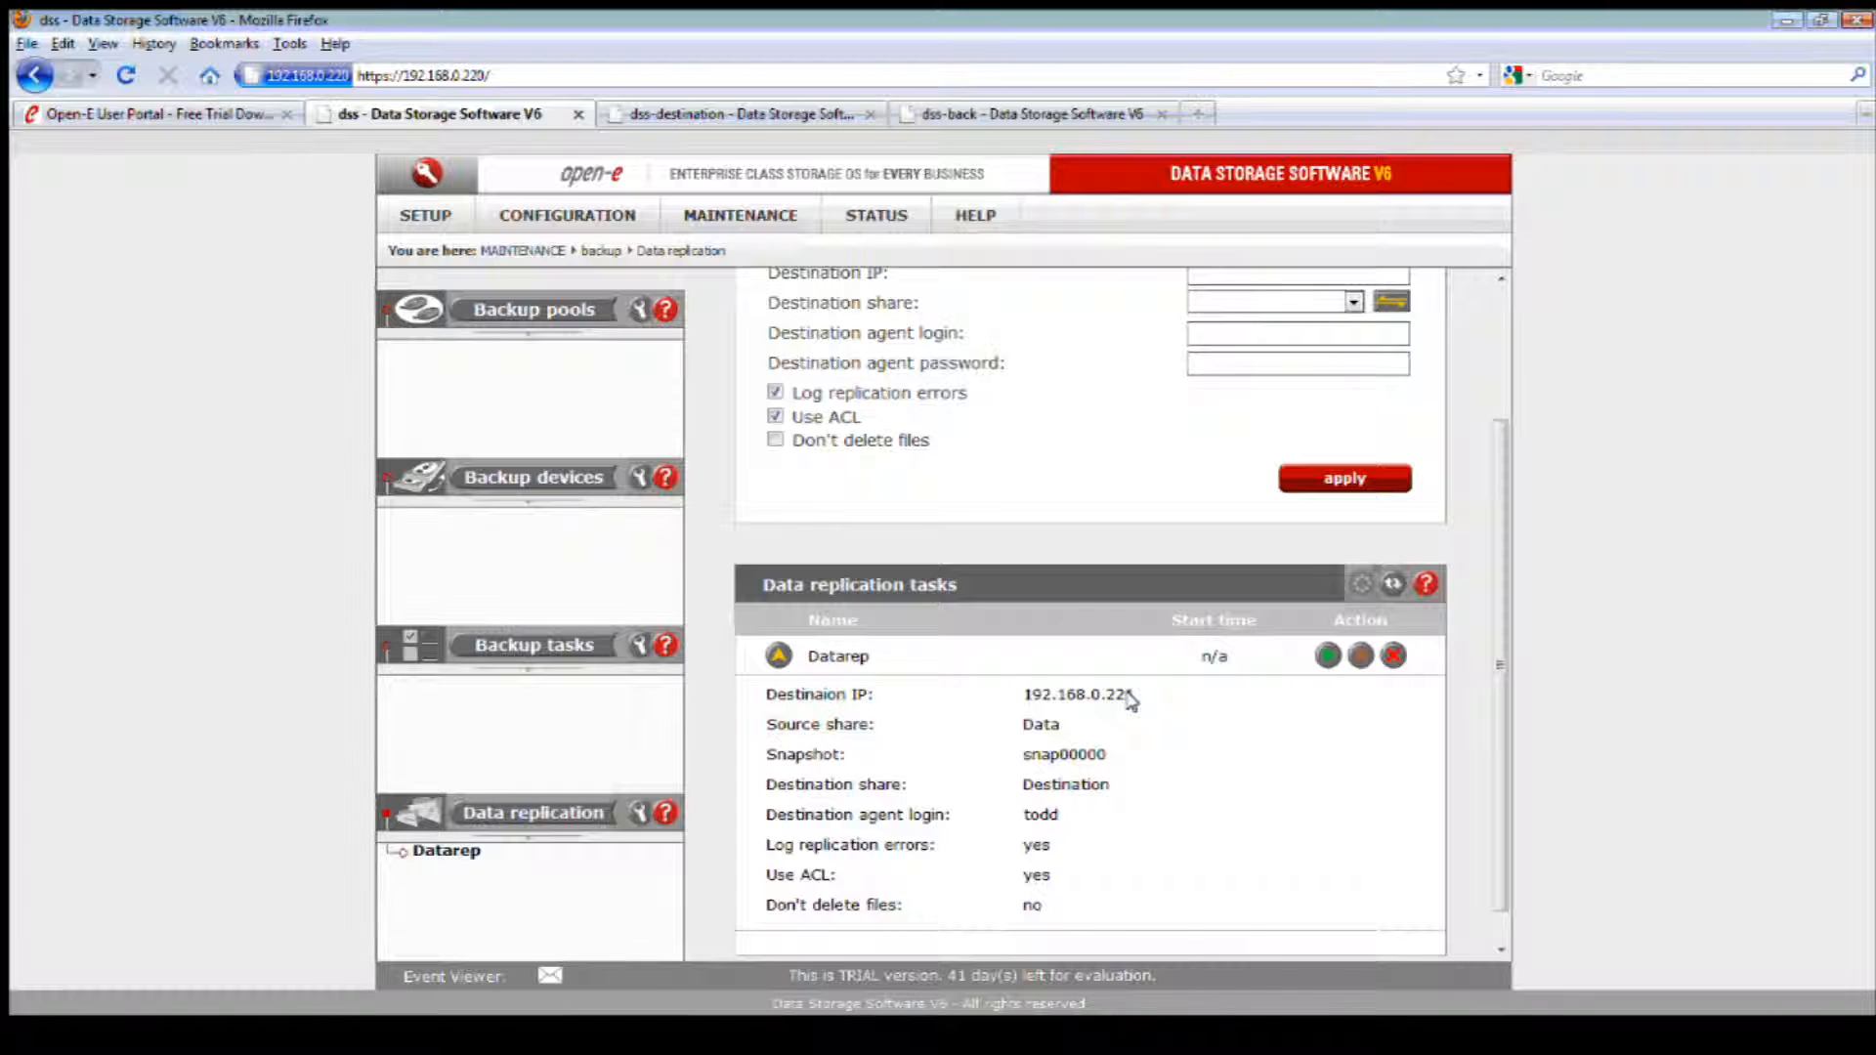
# Step: On the dss-destination server, begin a new data replication task named test2 with Destination as its source share
pyautogui.click(719, 111)
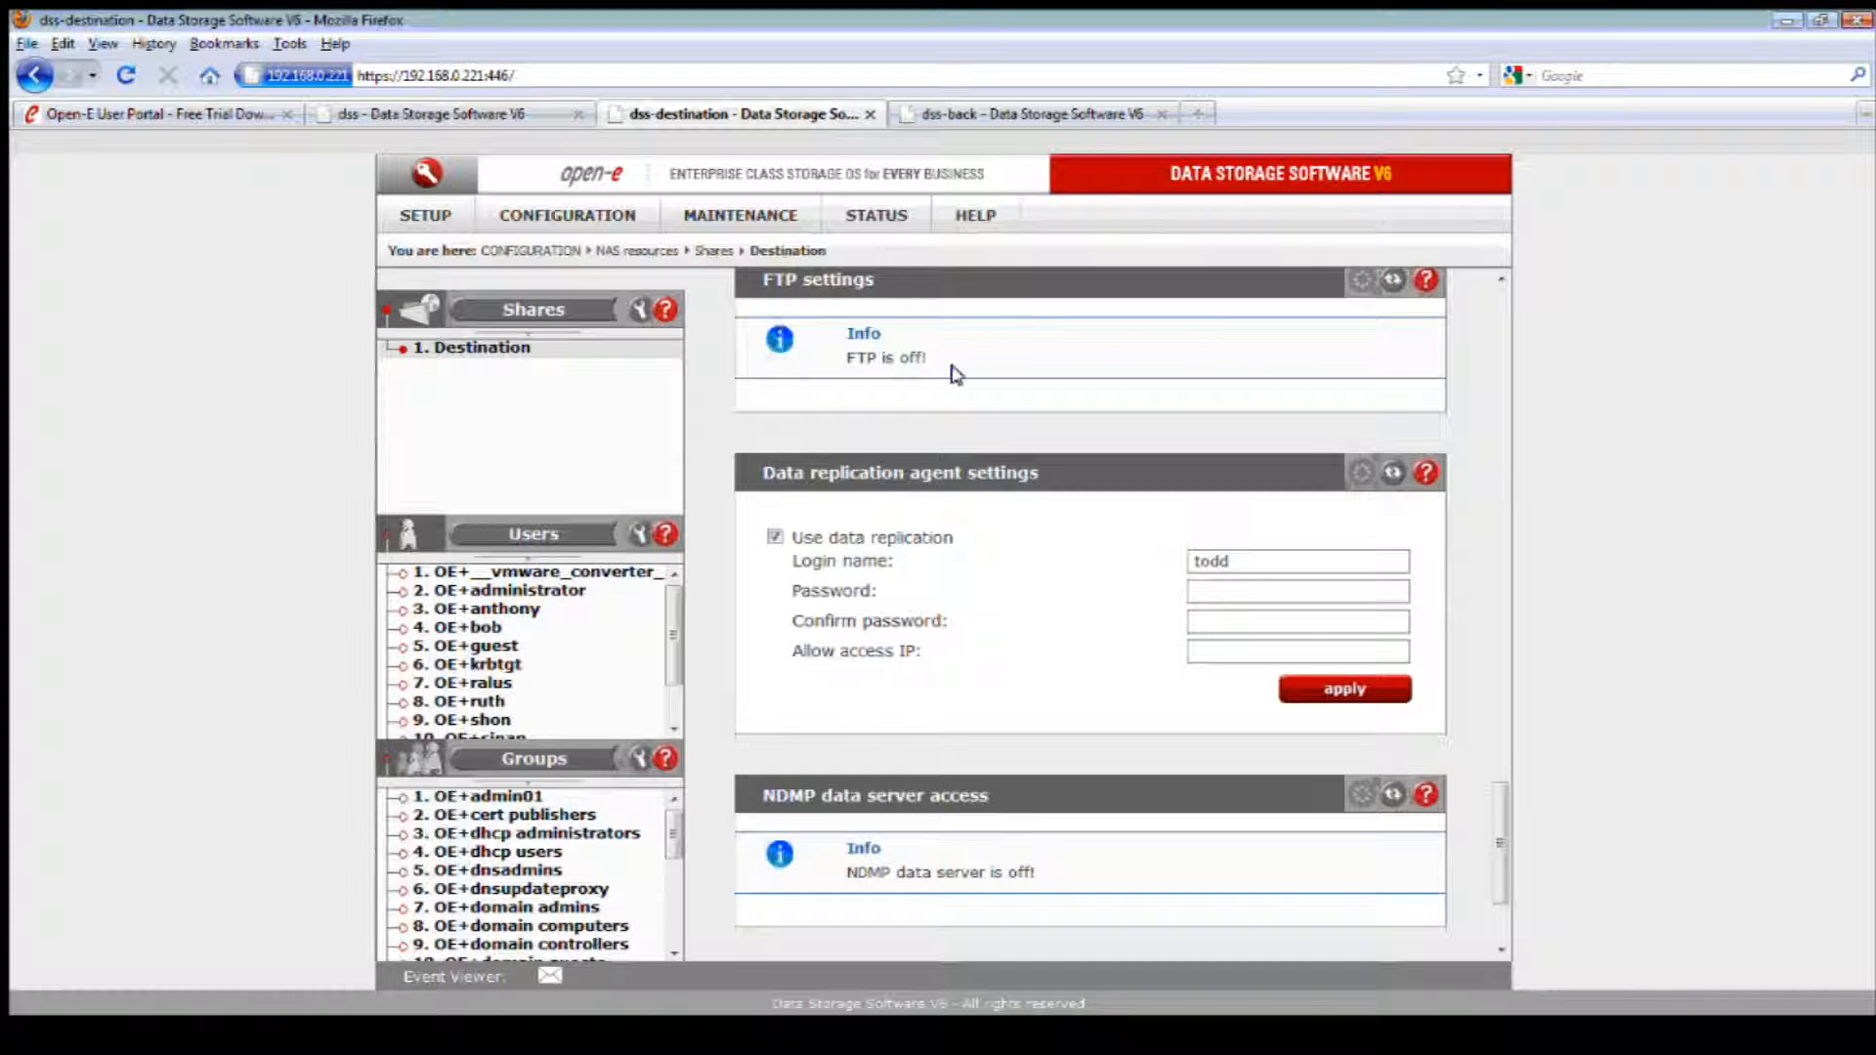
pyautogui.click(702, 214)
pyautogui.moveTo(767, 339)
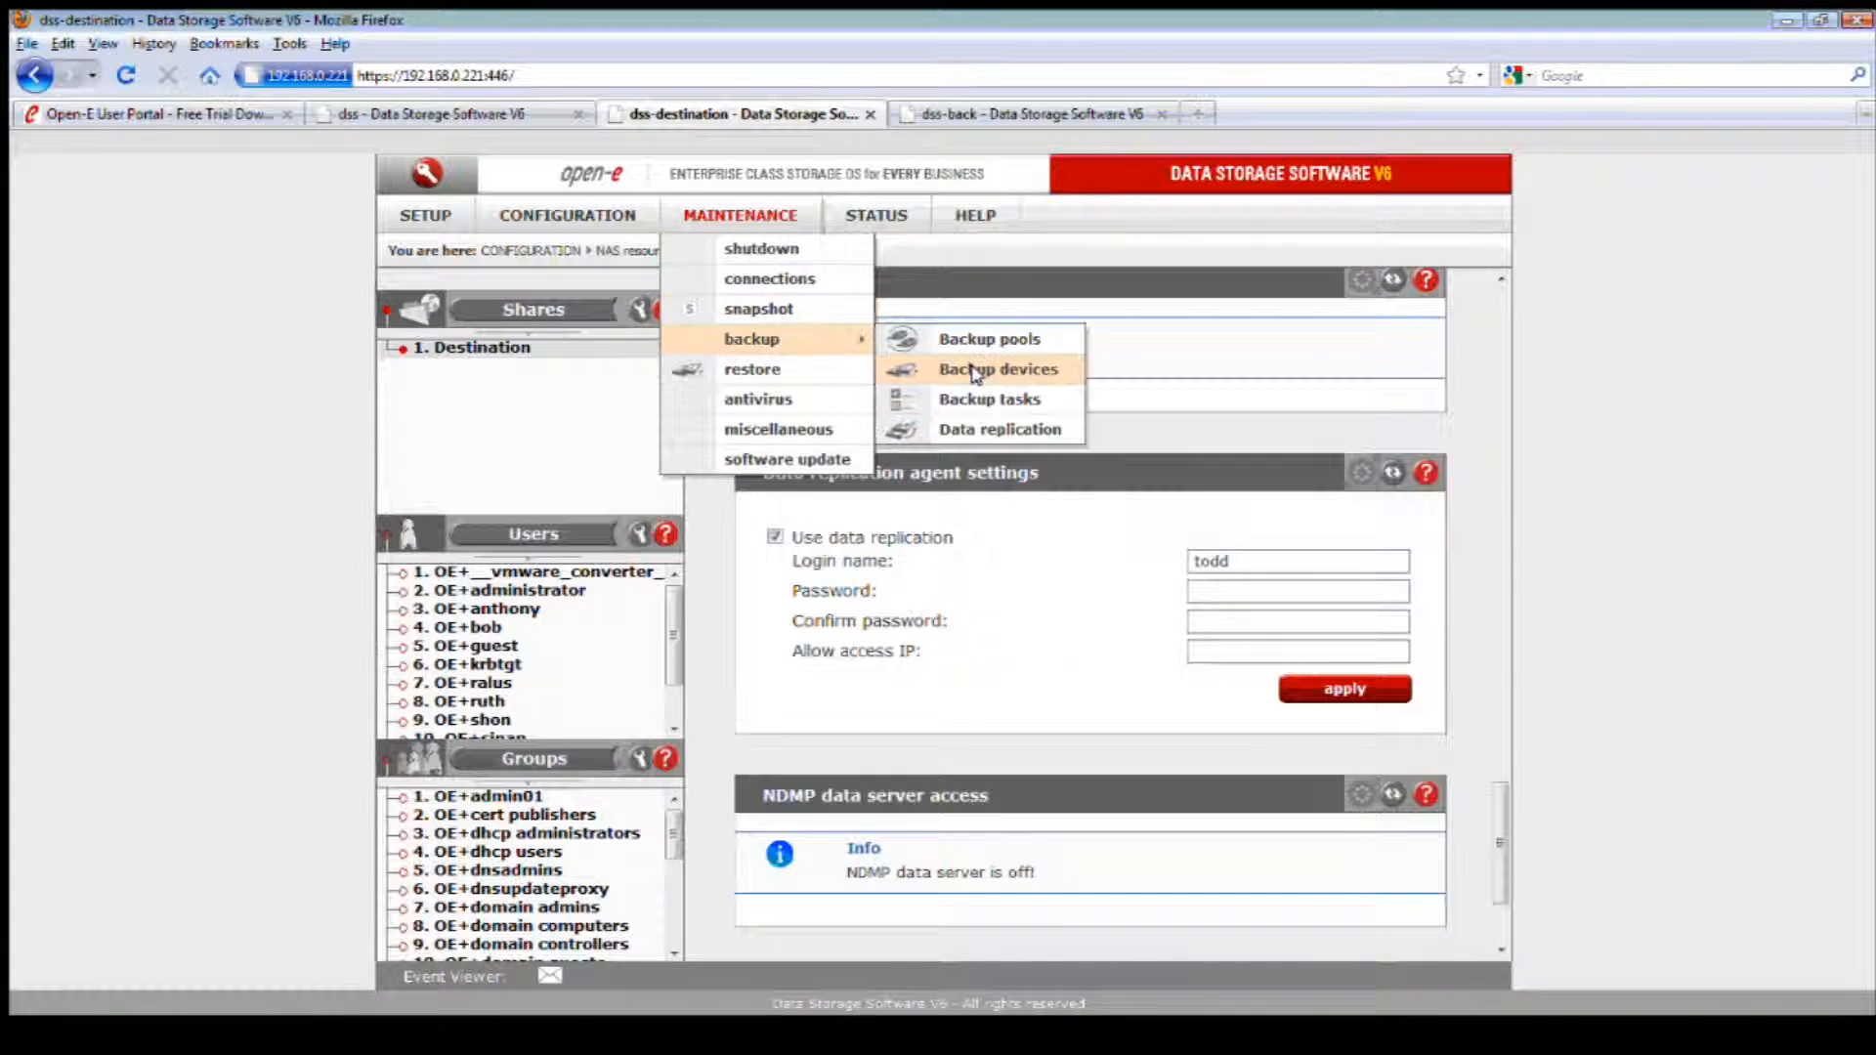
pyautogui.click(1036, 429)
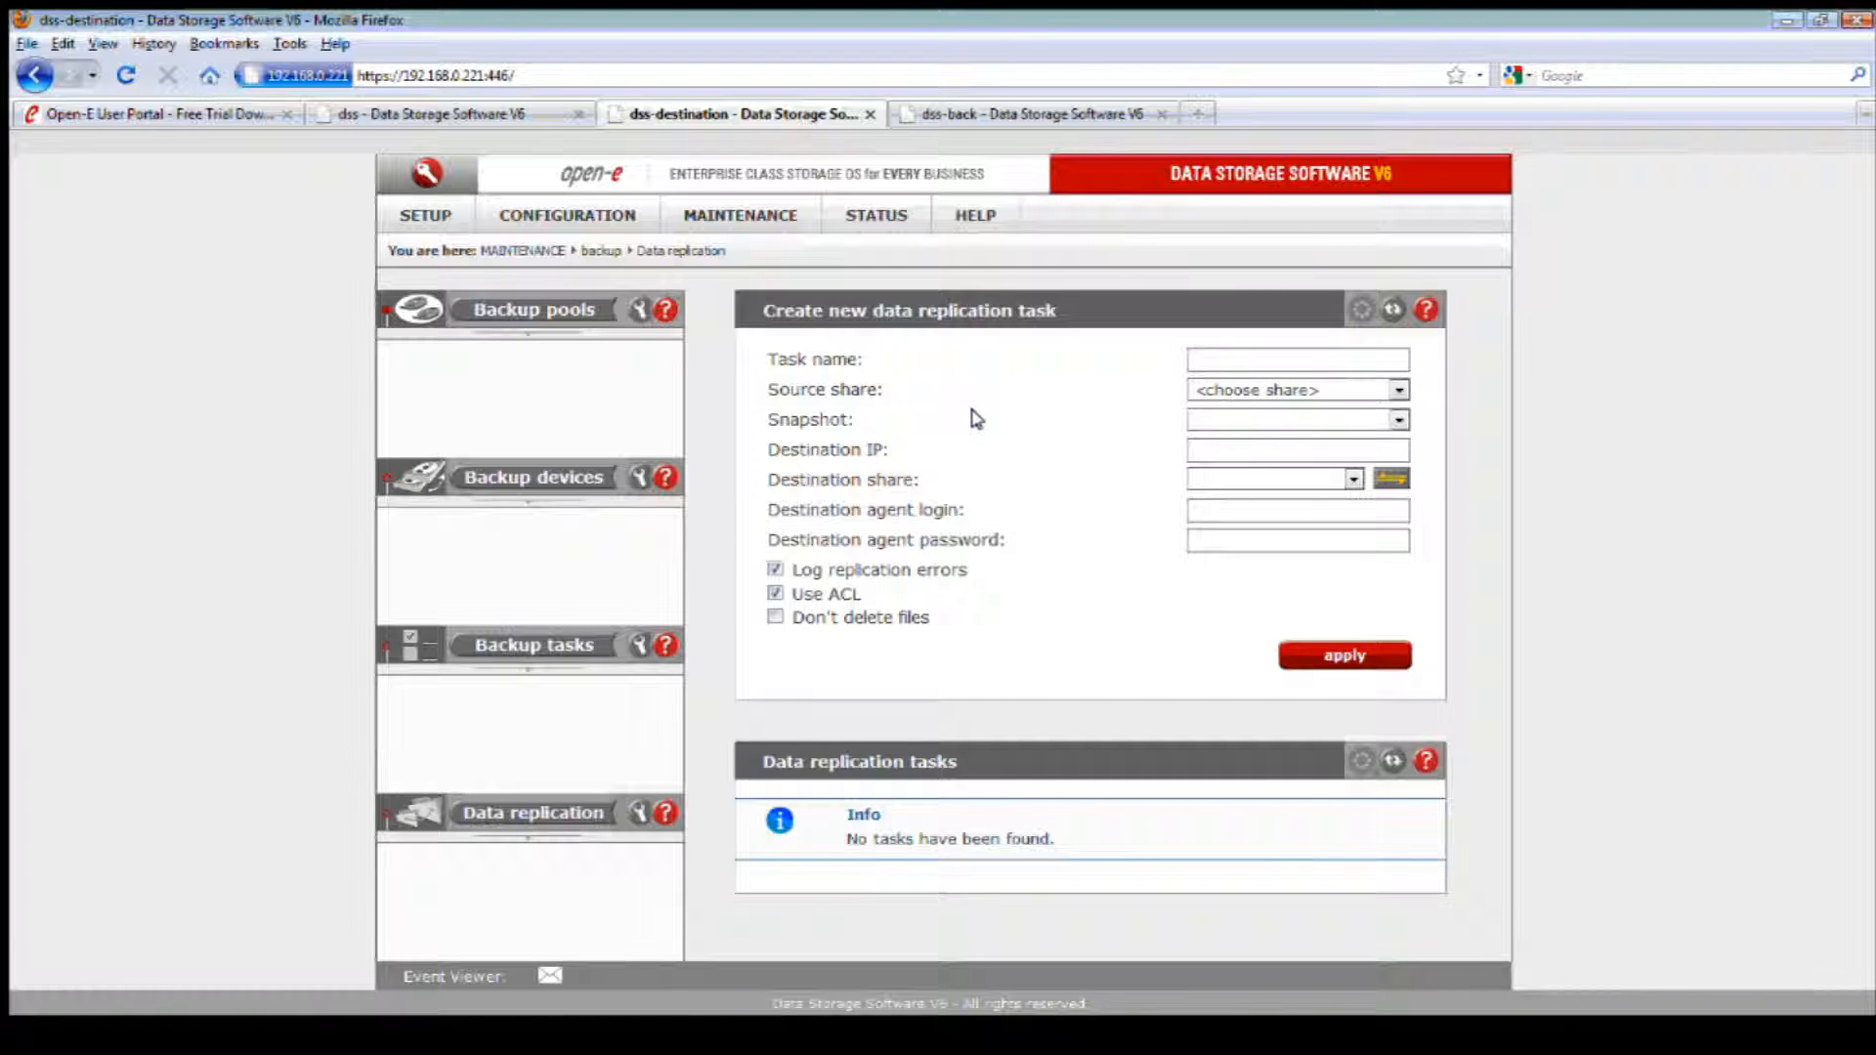
pyautogui.click(1217, 362)
pyautogui.write('test2')
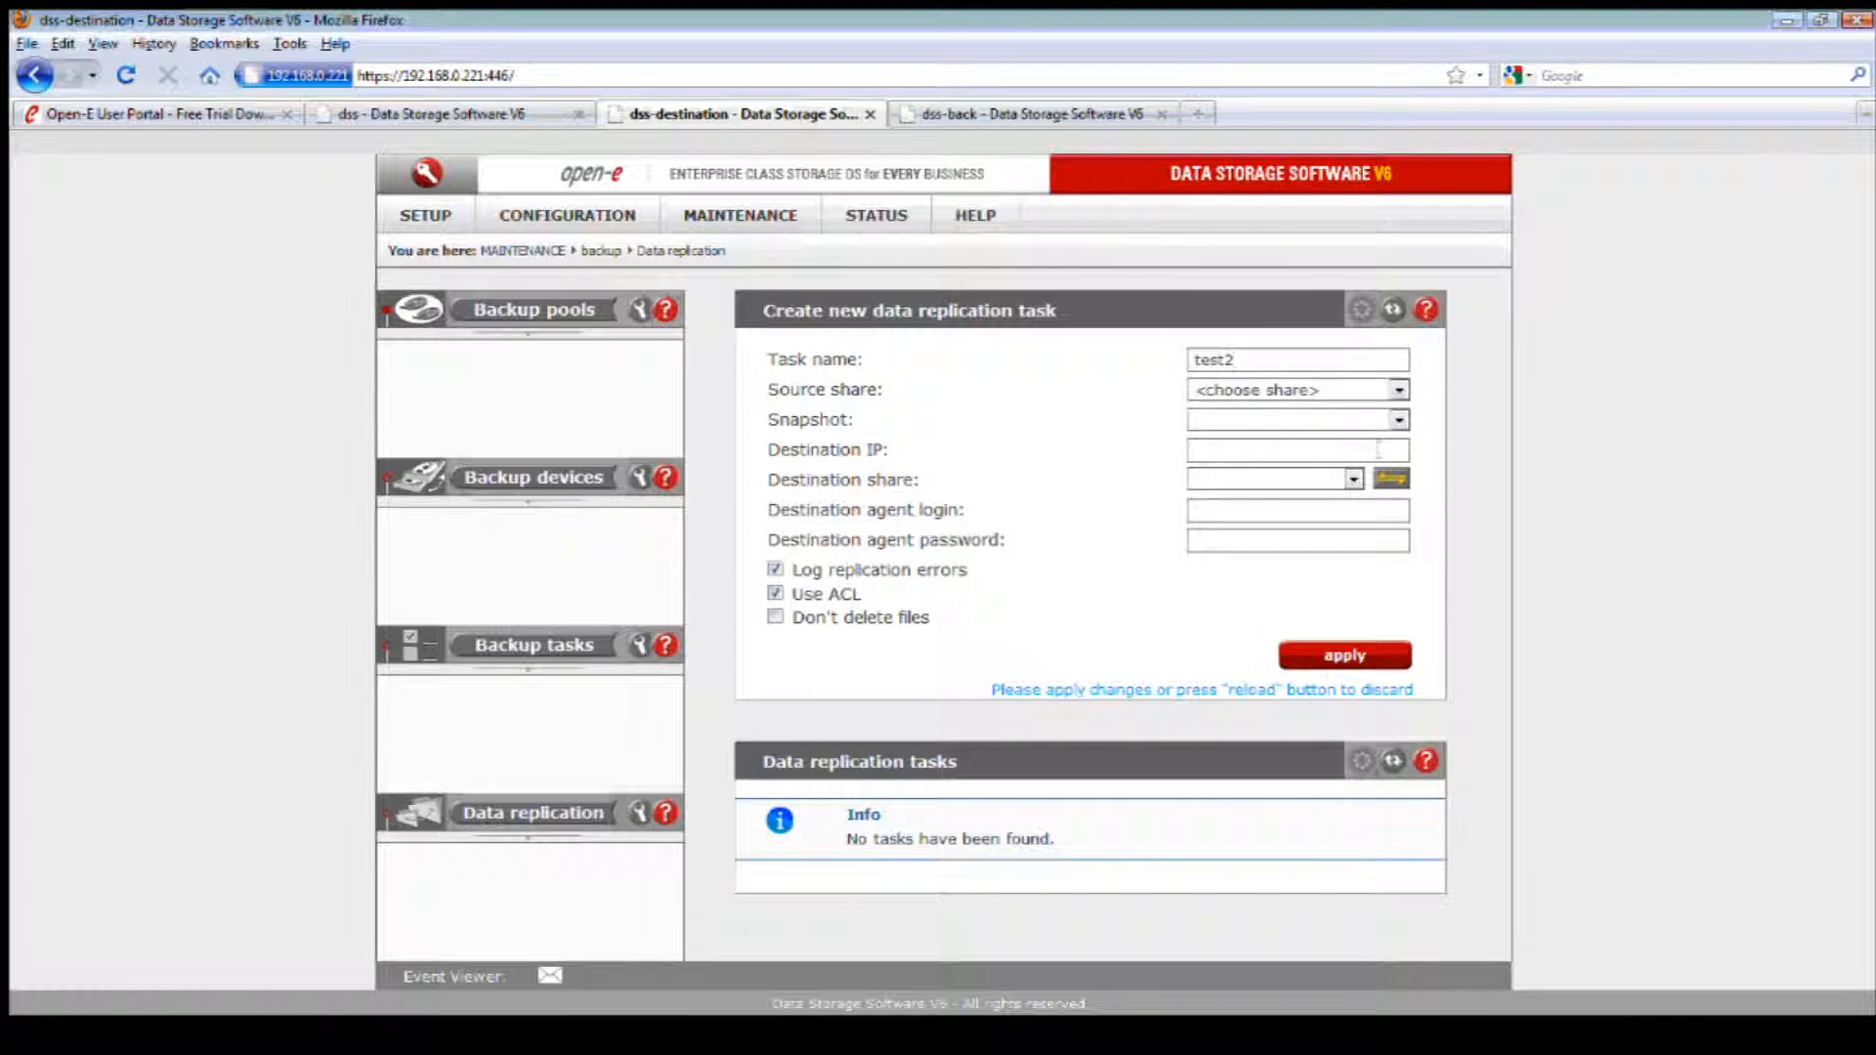
pyautogui.click(1399, 389)
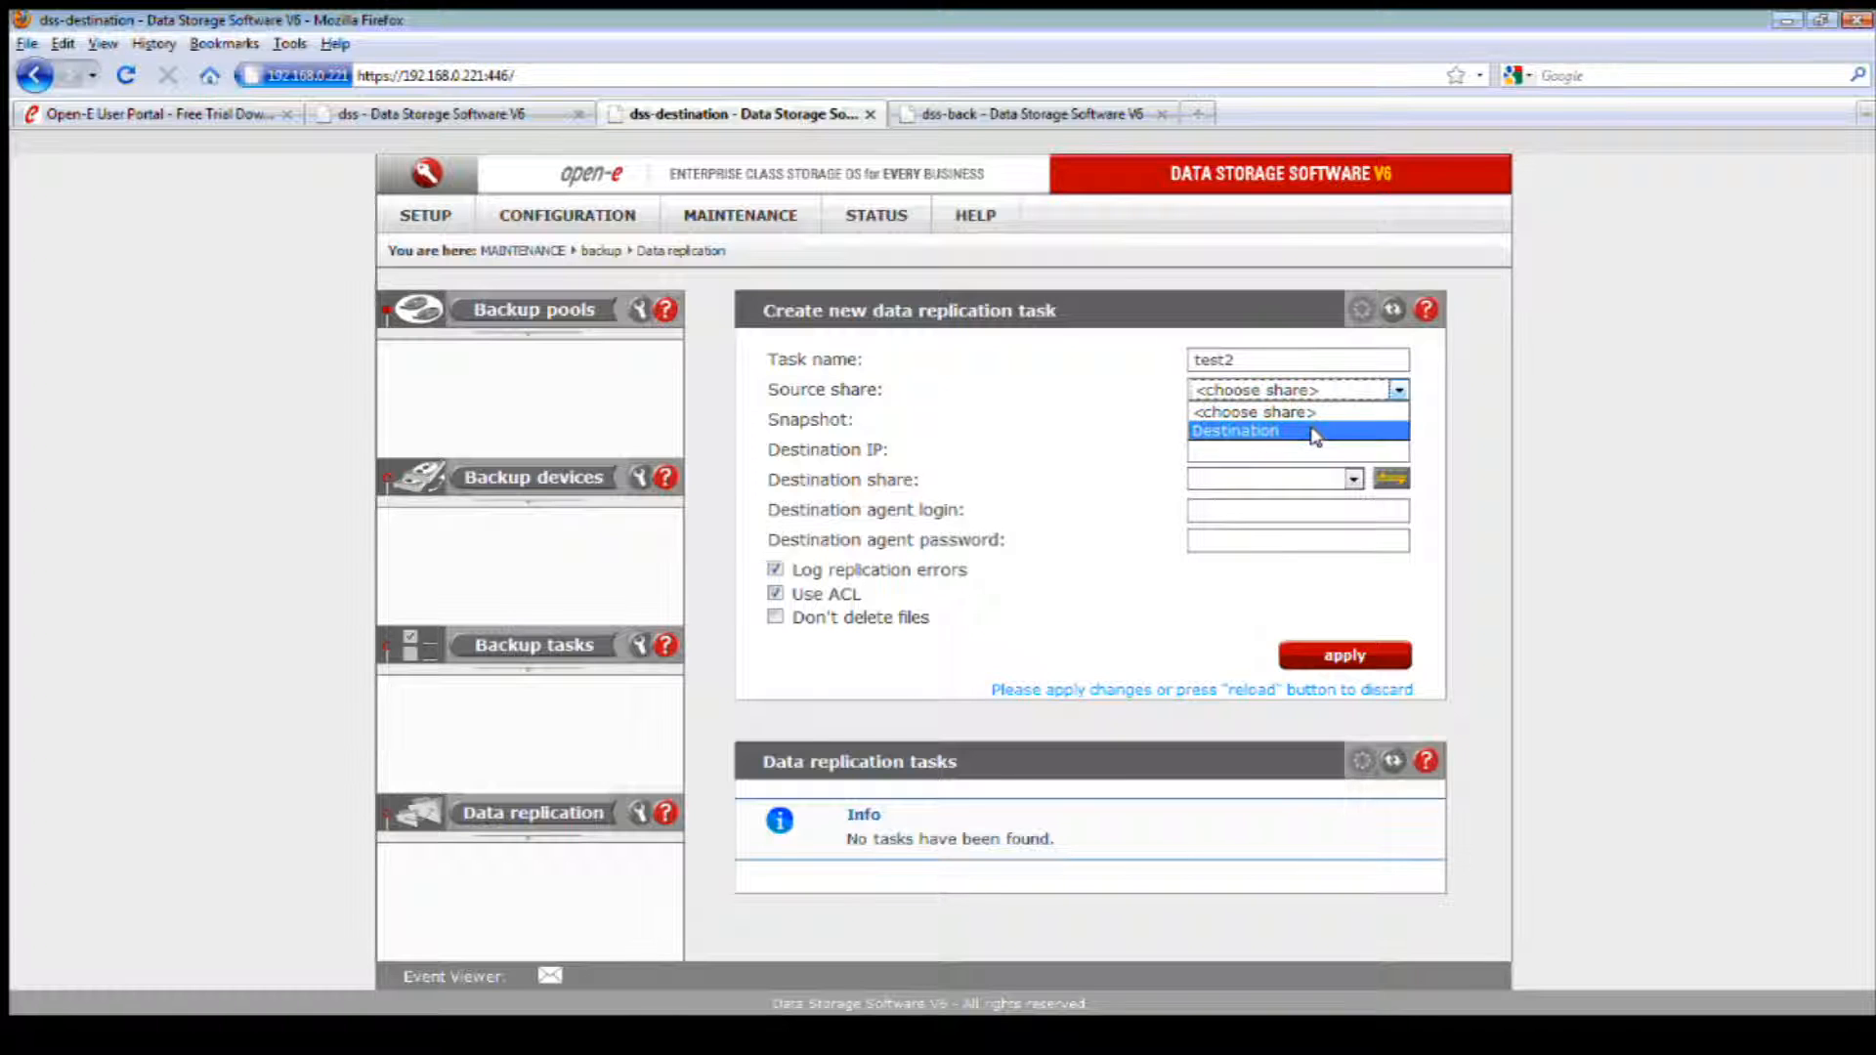
pyautogui.click(1315, 433)
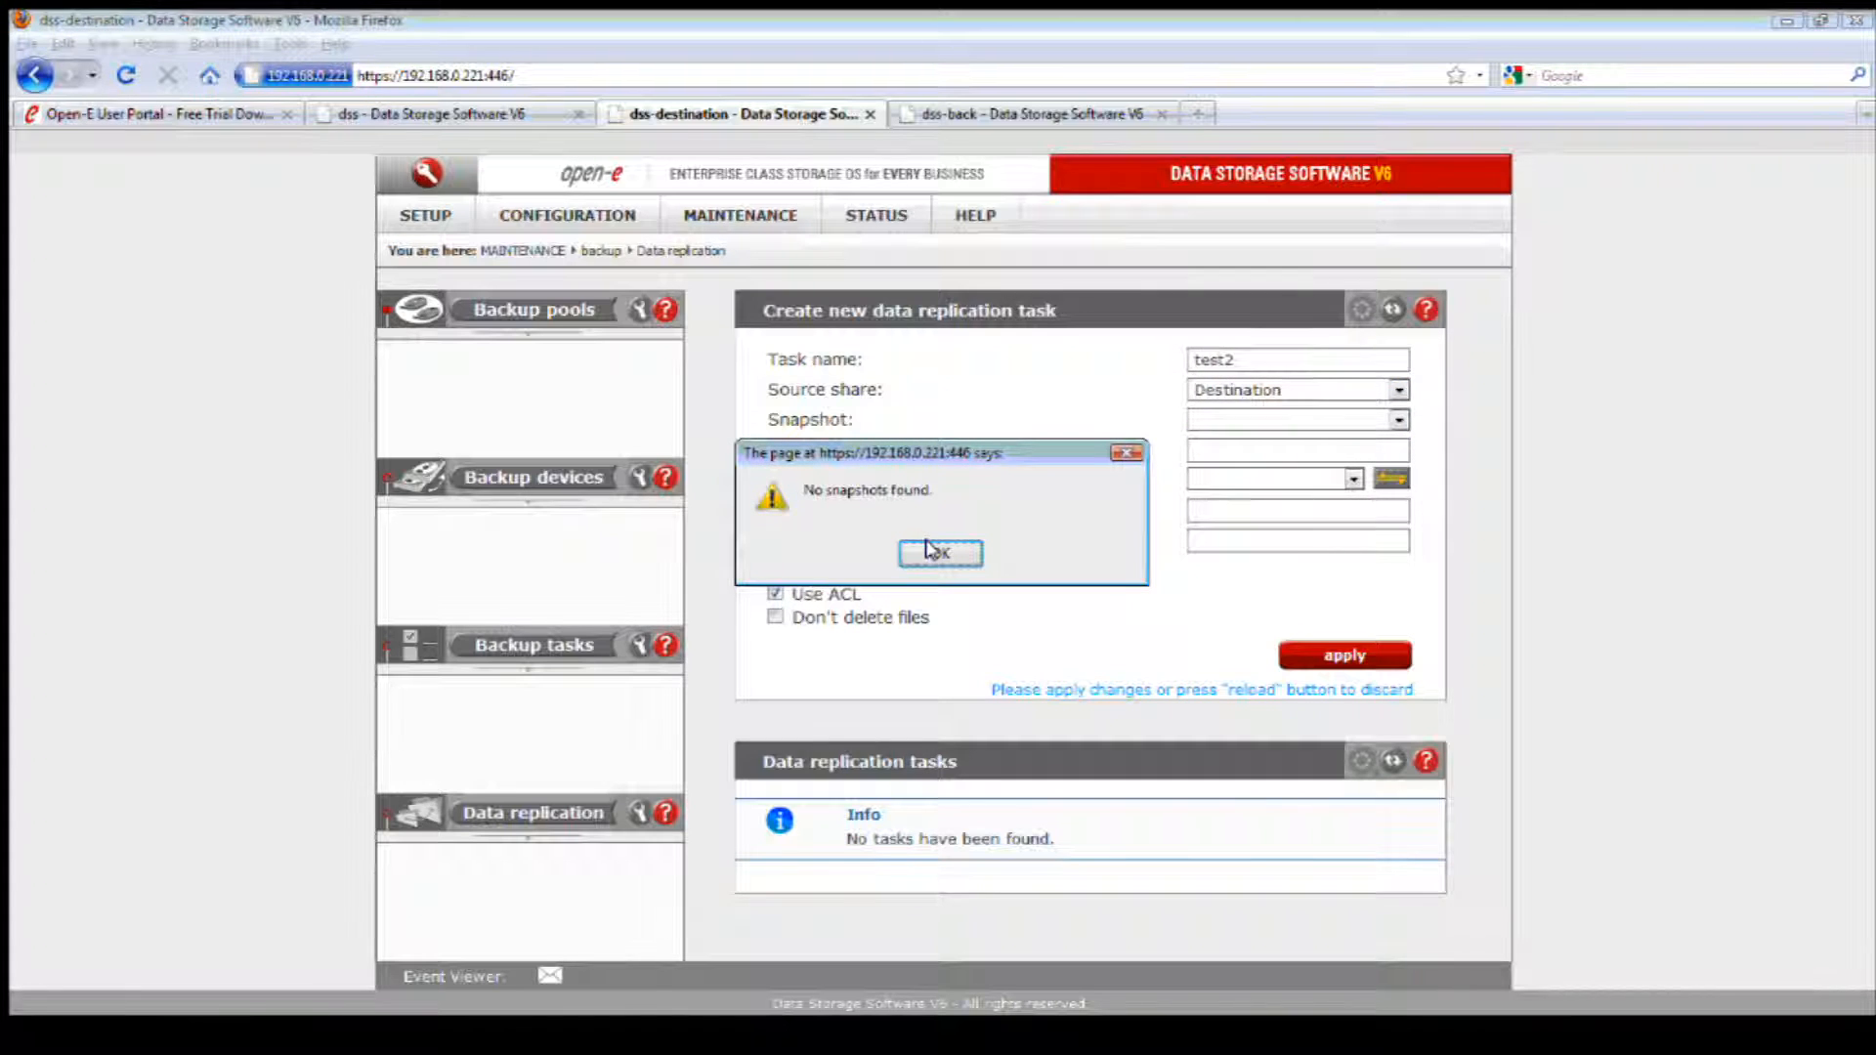
pyautogui.click(936, 552)
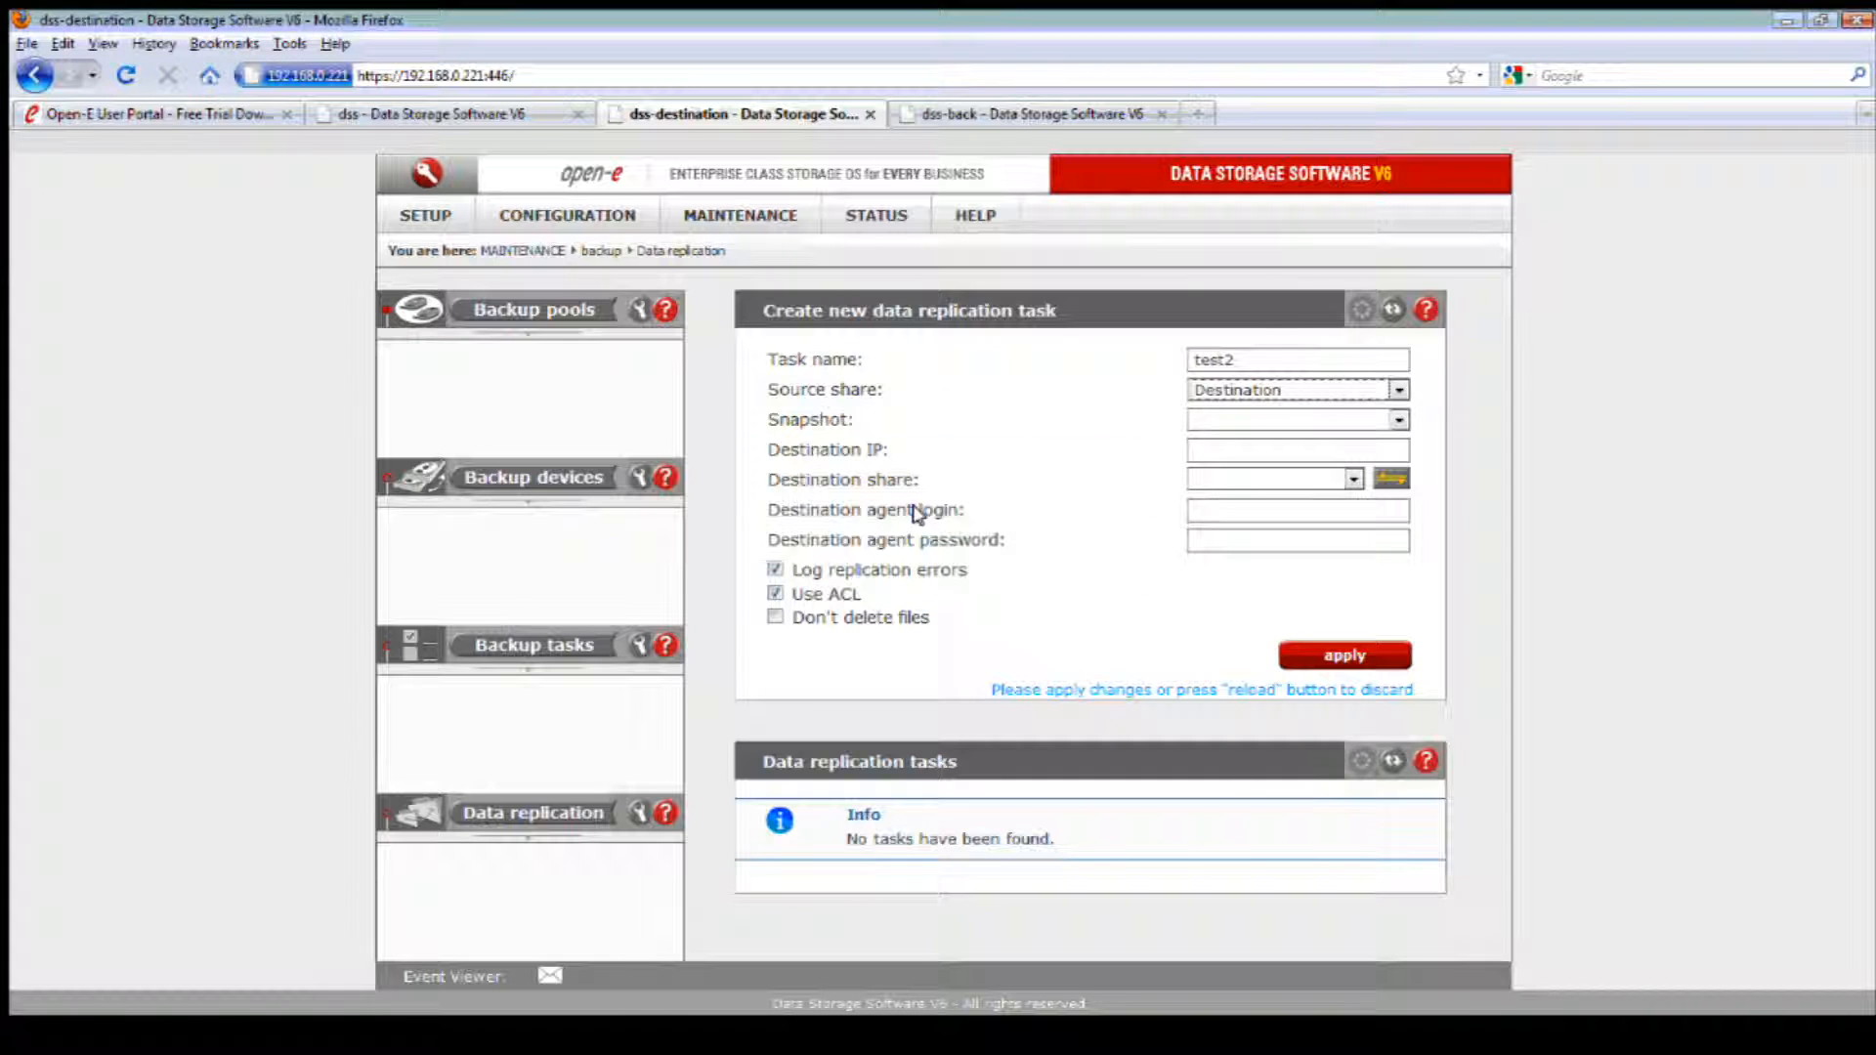
# Step: Open the volume manager of volume group vg00 on the dss-destination server
pyautogui.click(584, 218)
pyautogui.moveTo(617, 250)
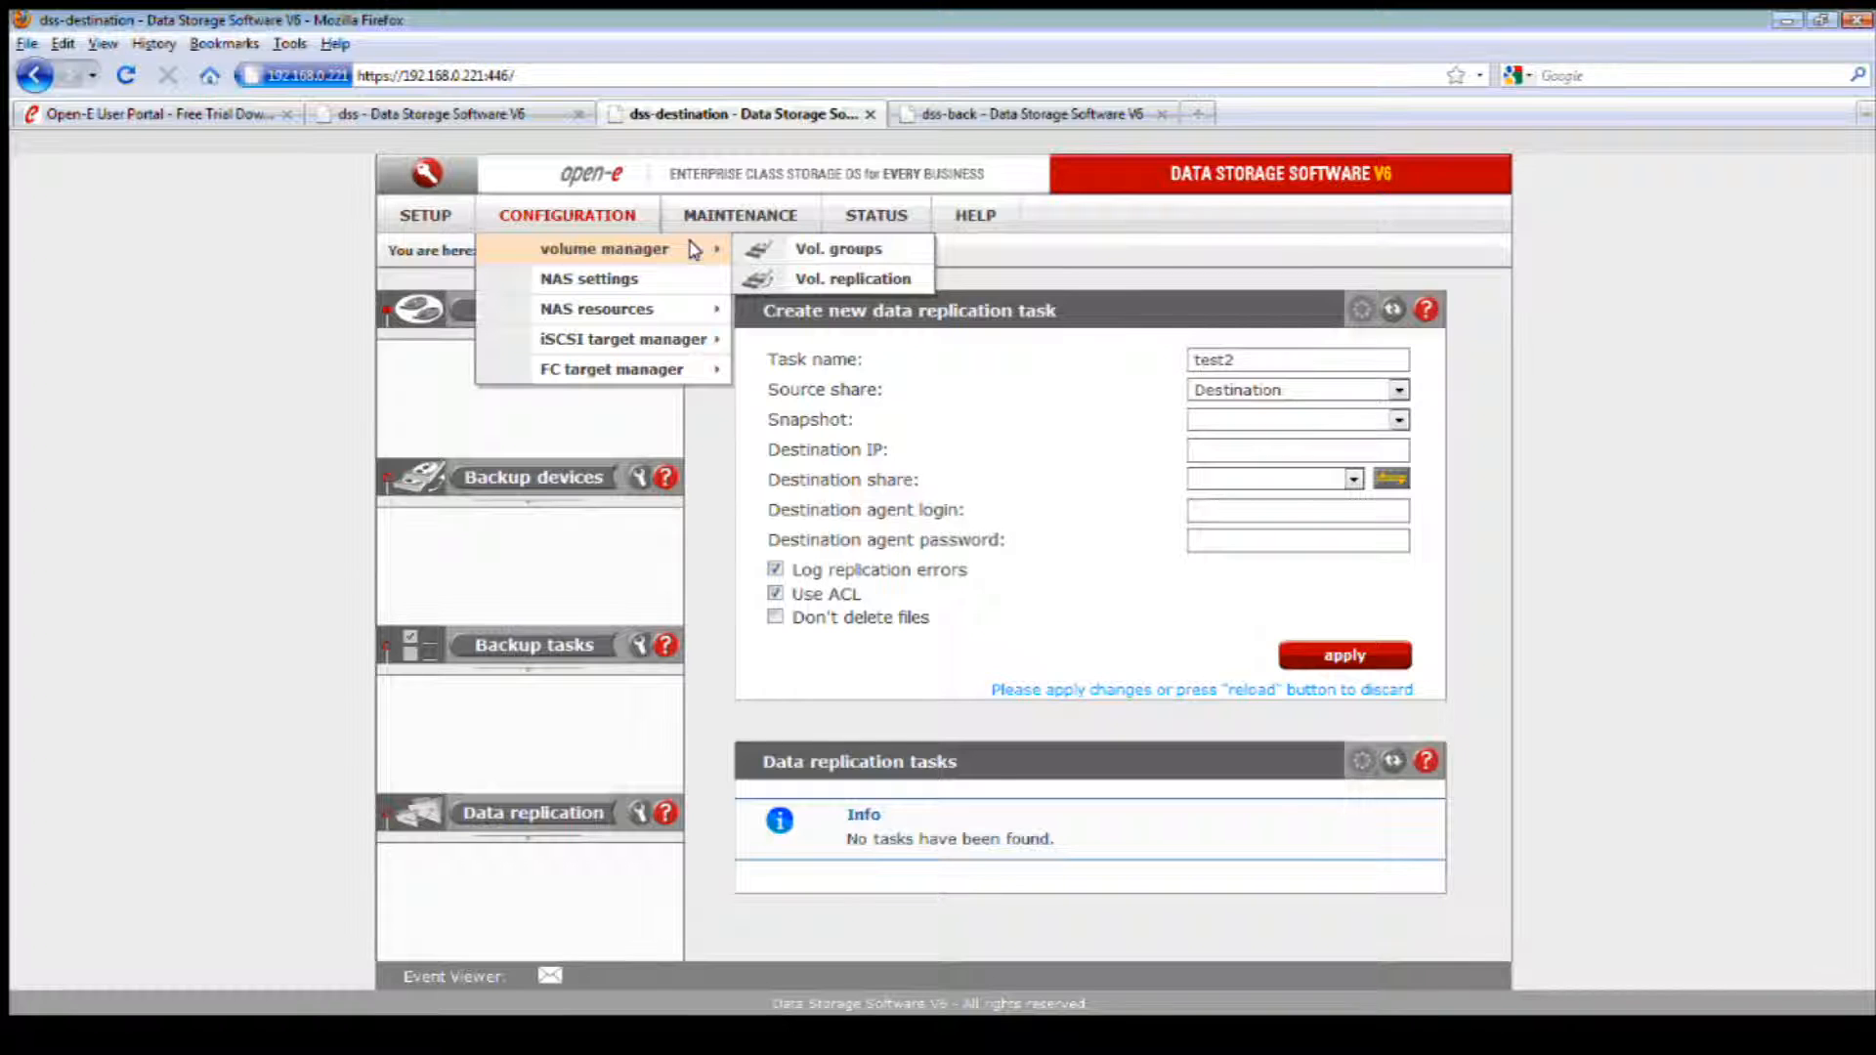
pyautogui.click(831, 249)
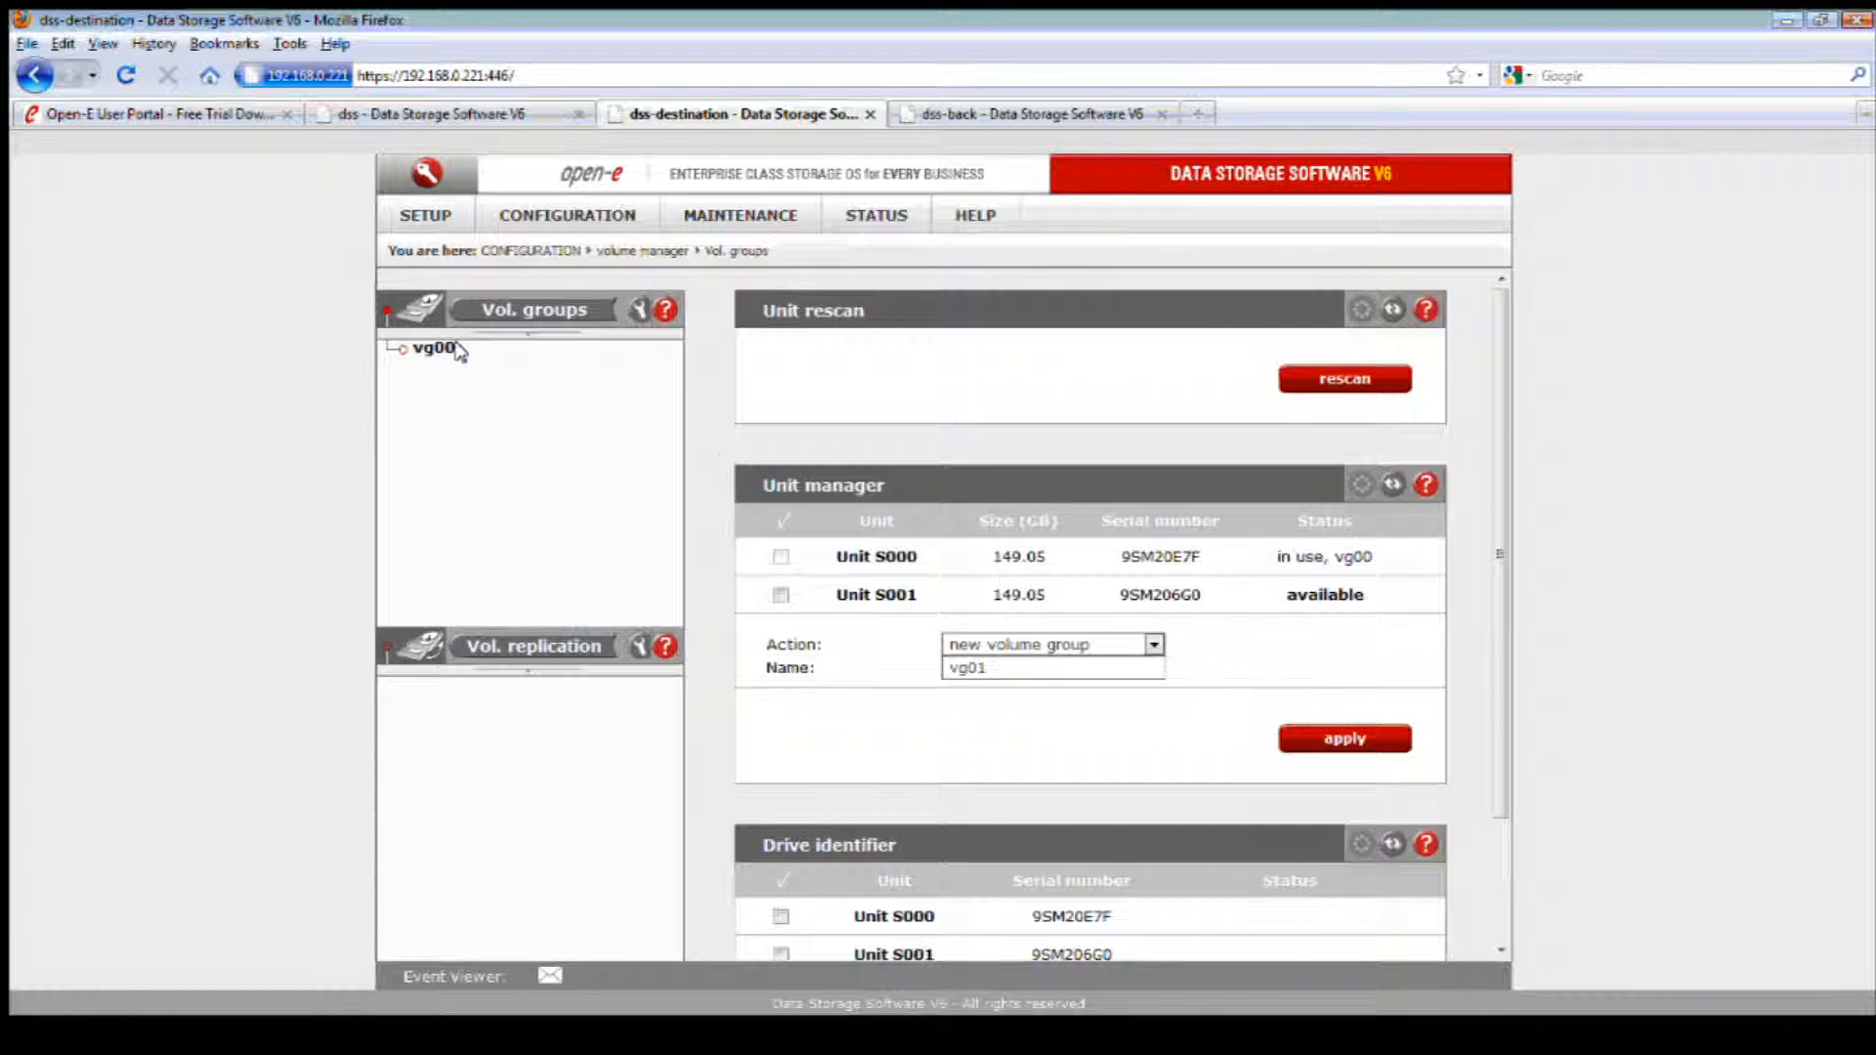
pyautogui.click(451, 352)
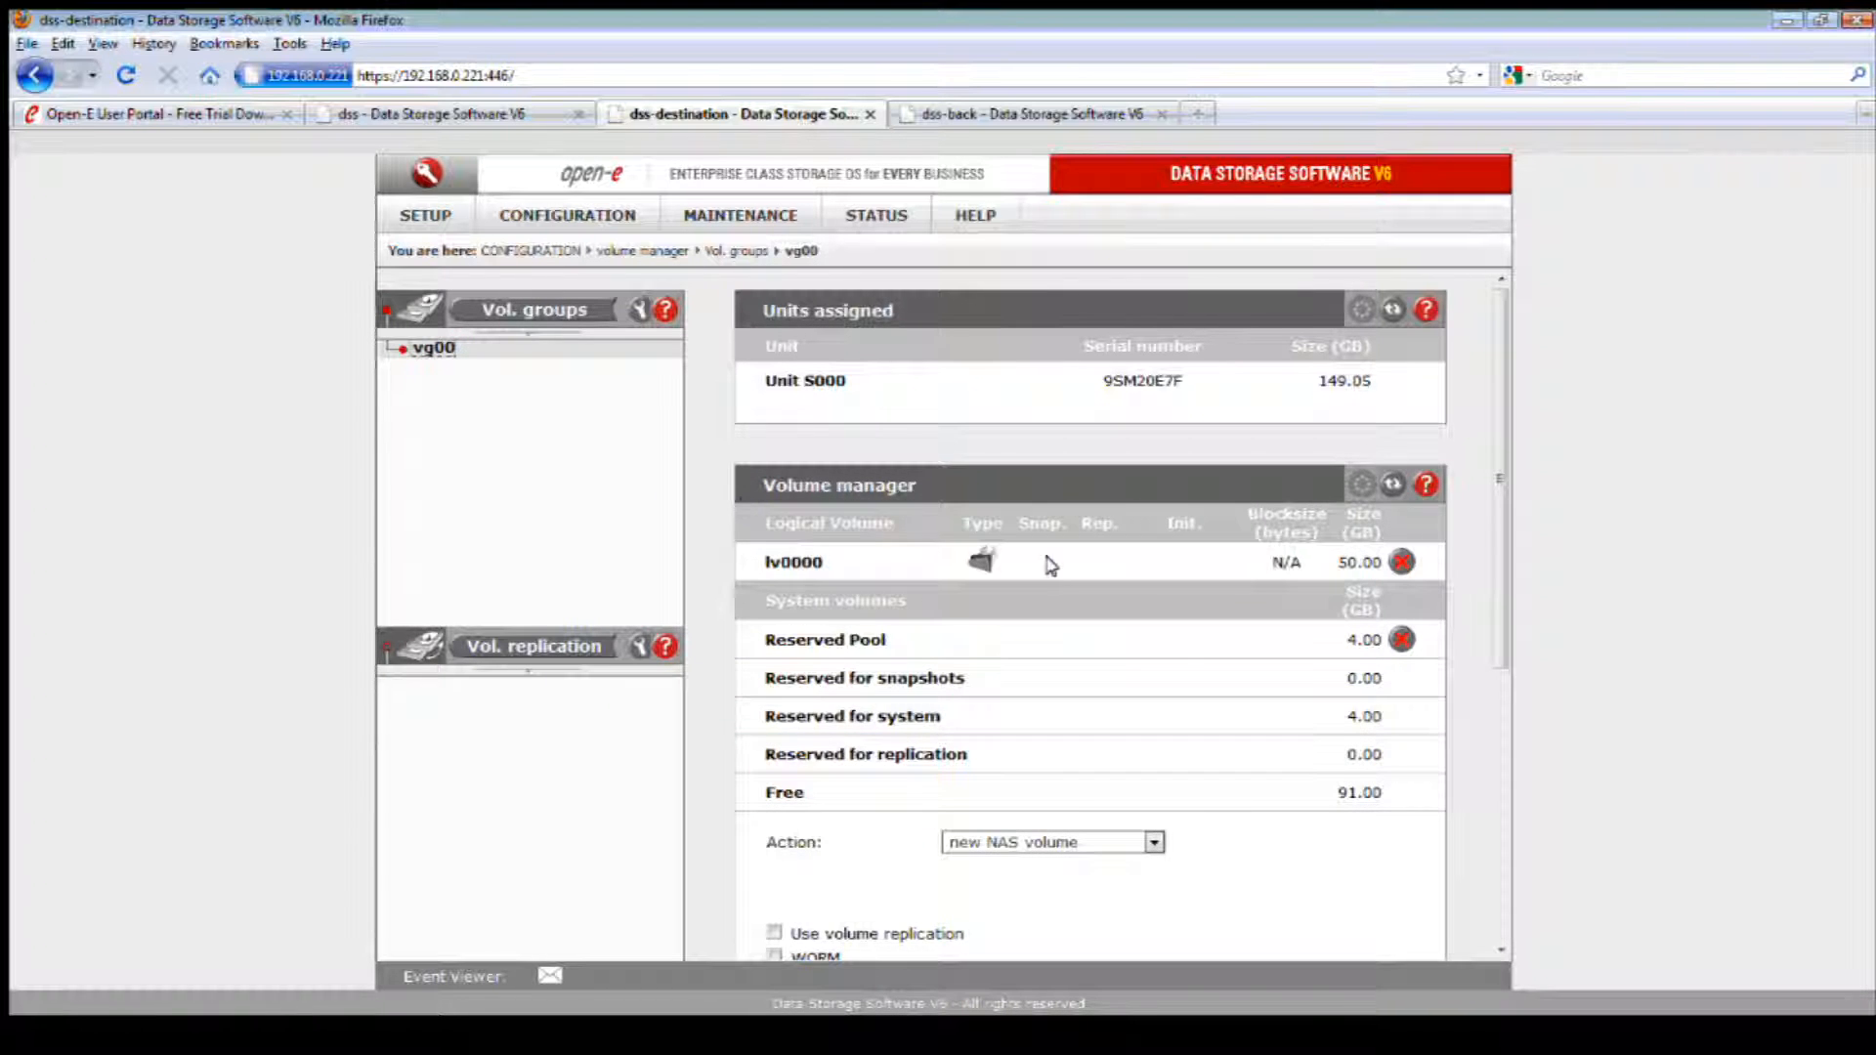
pyautogui.scroll(-1, 1112, 572)
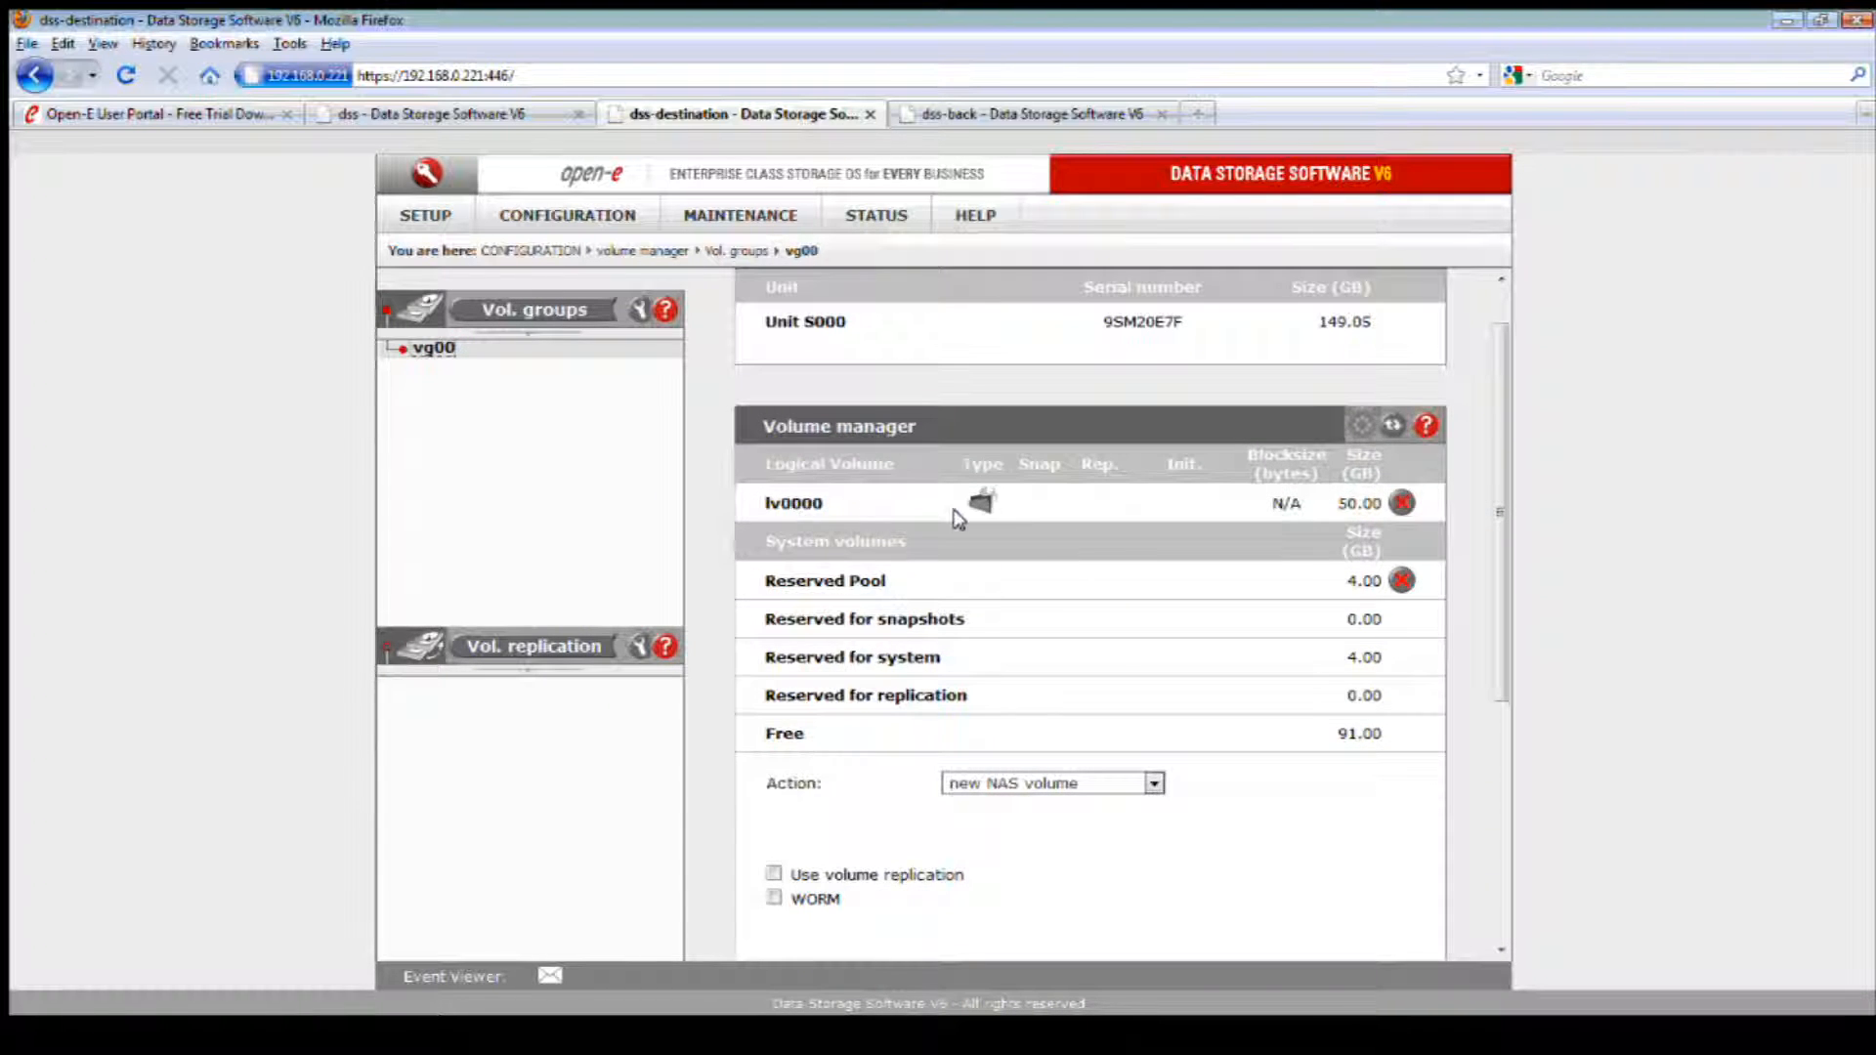
pyautogui.scroll(-1, 1045, 533)
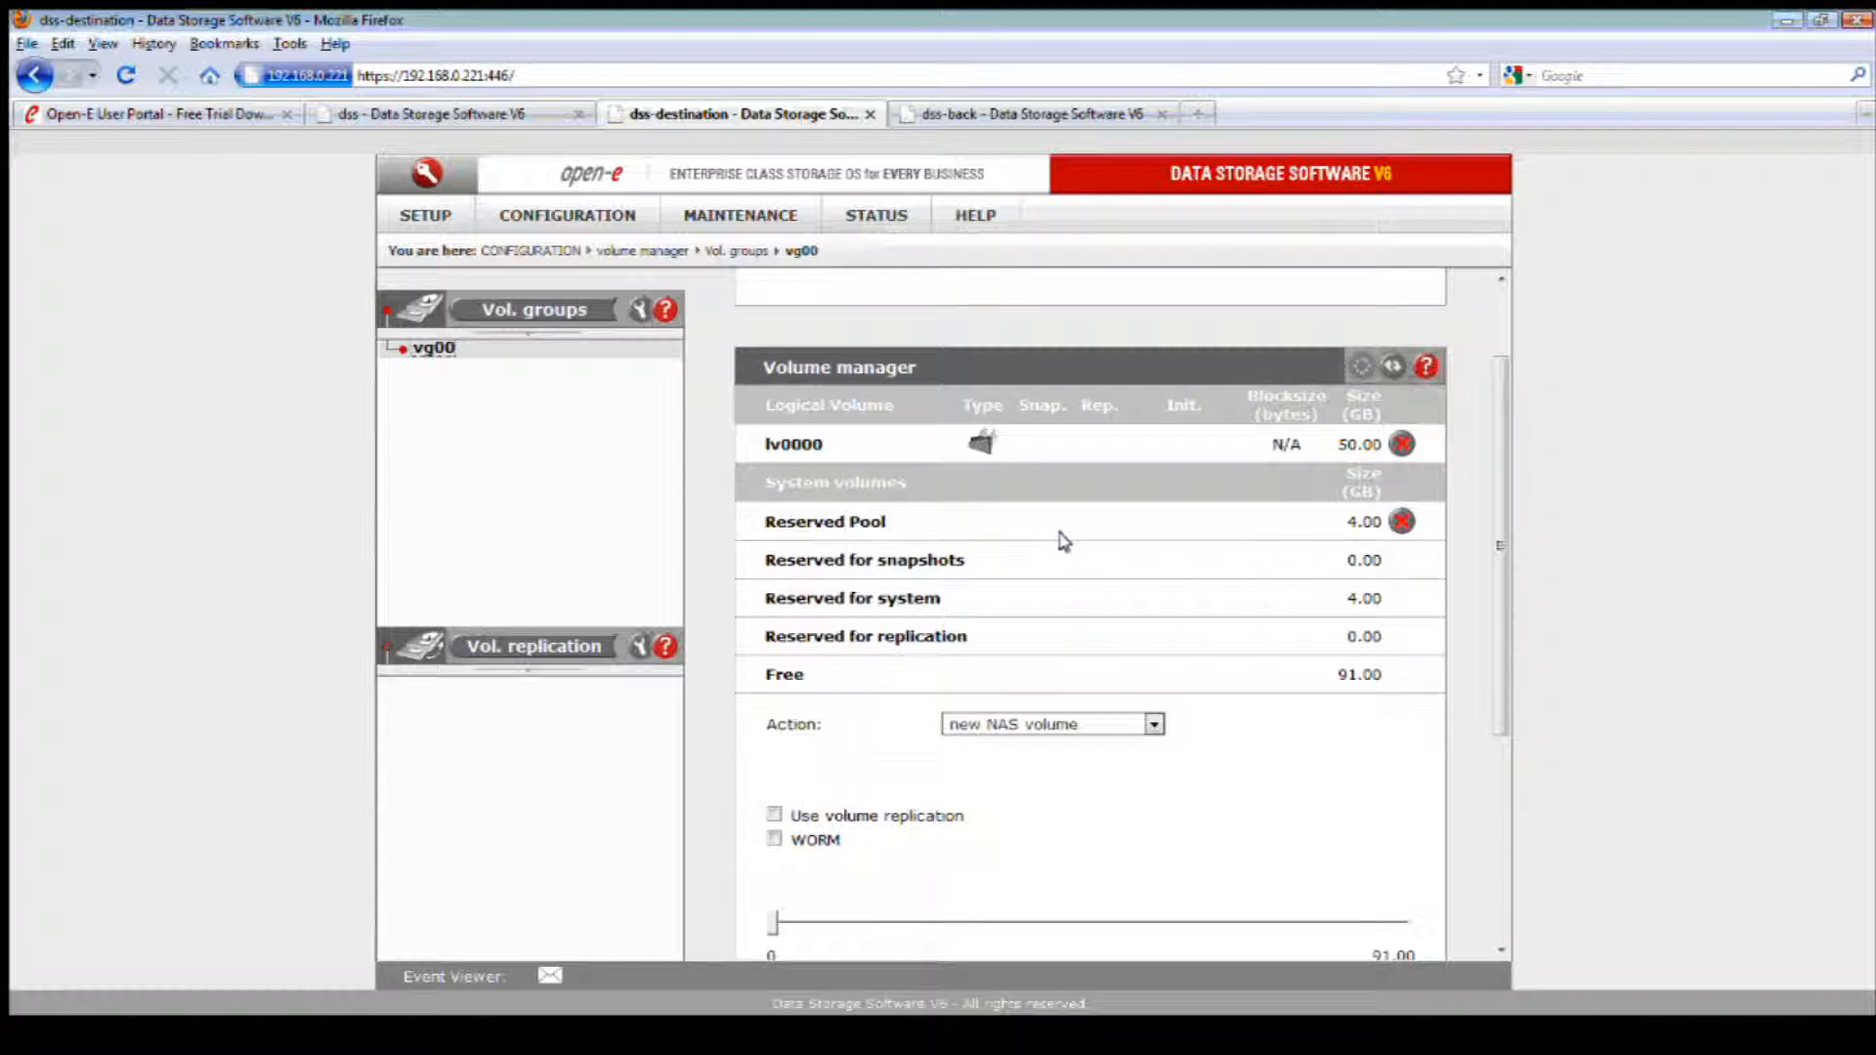
# Step: Create a new 10 GB snapshot in vg00, using the option to just create the snapshot volume
pyautogui.click(1149, 723)
pyautogui.click(1076, 794)
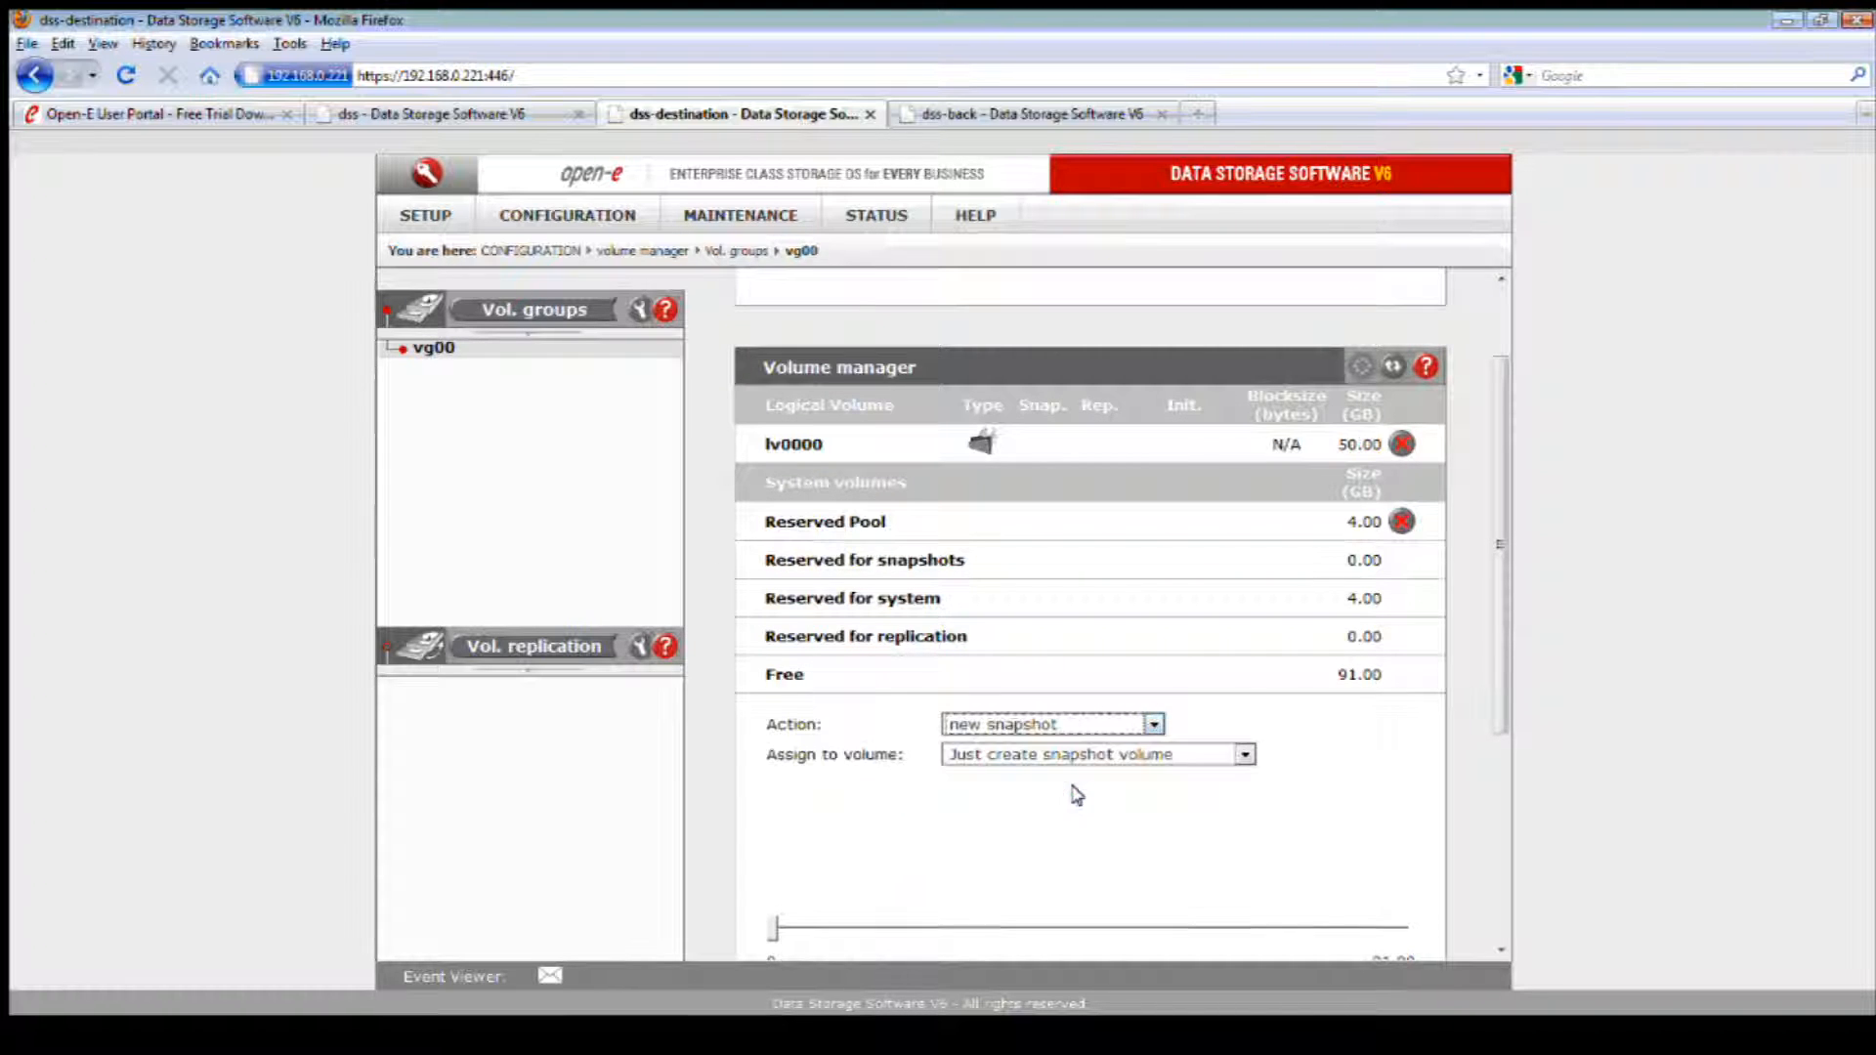
pyautogui.scroll(-1, 1129, 776)
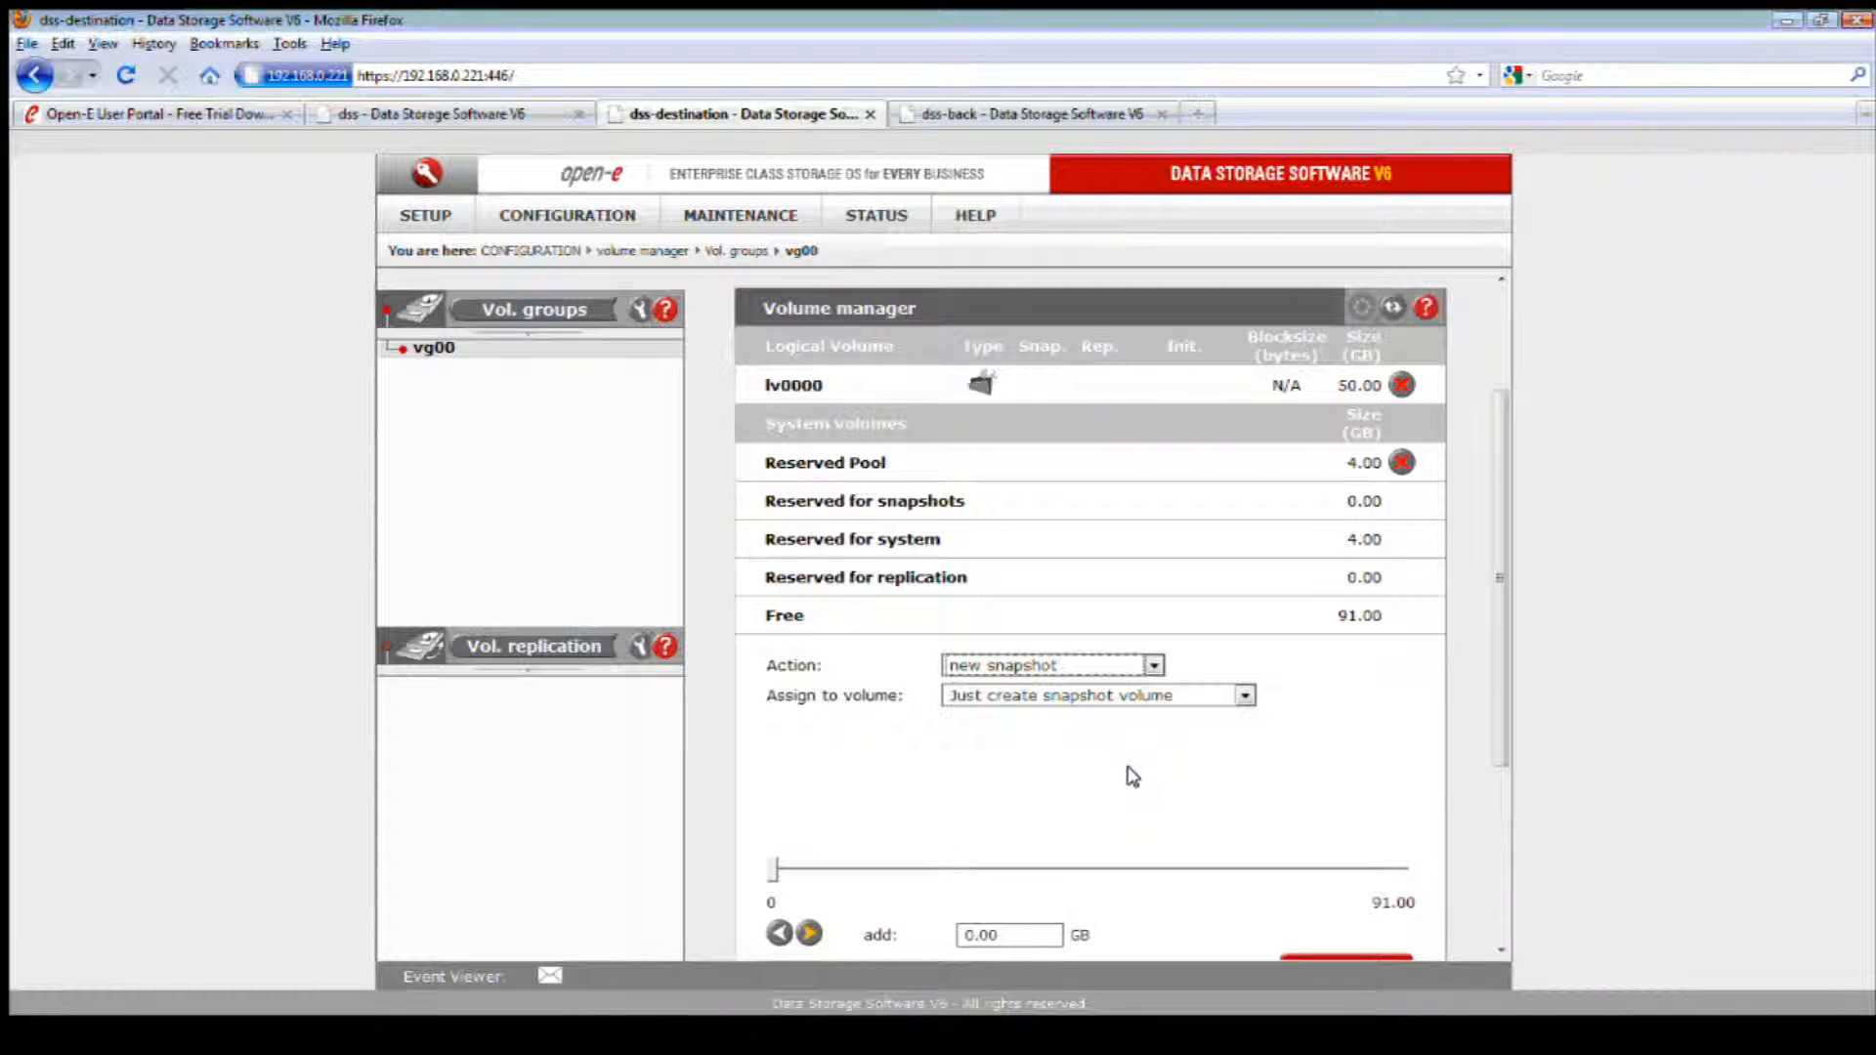
pyautogui.moveTo(1498, 586); pyautogui.dragTo(1499, 619)
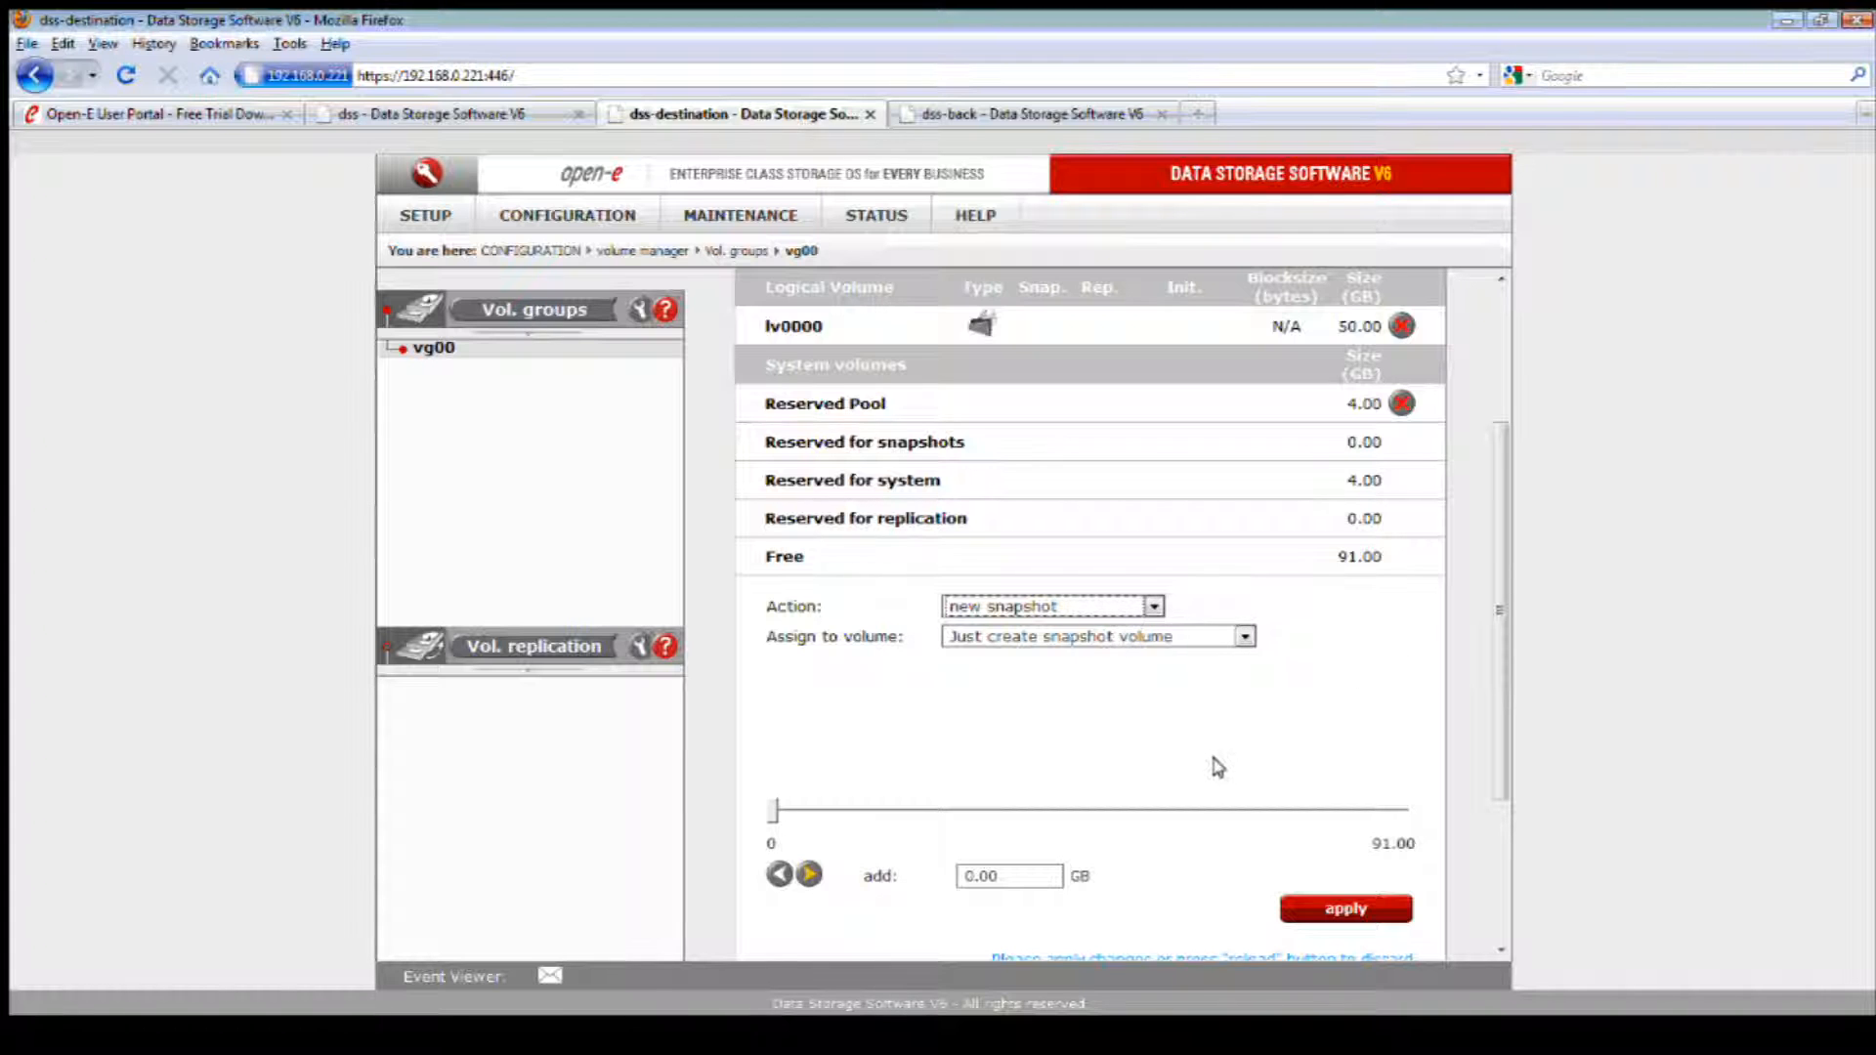
pyautogui.scroll(-1, 1217, 766)
pyautogui.doubleClick(992, 817)
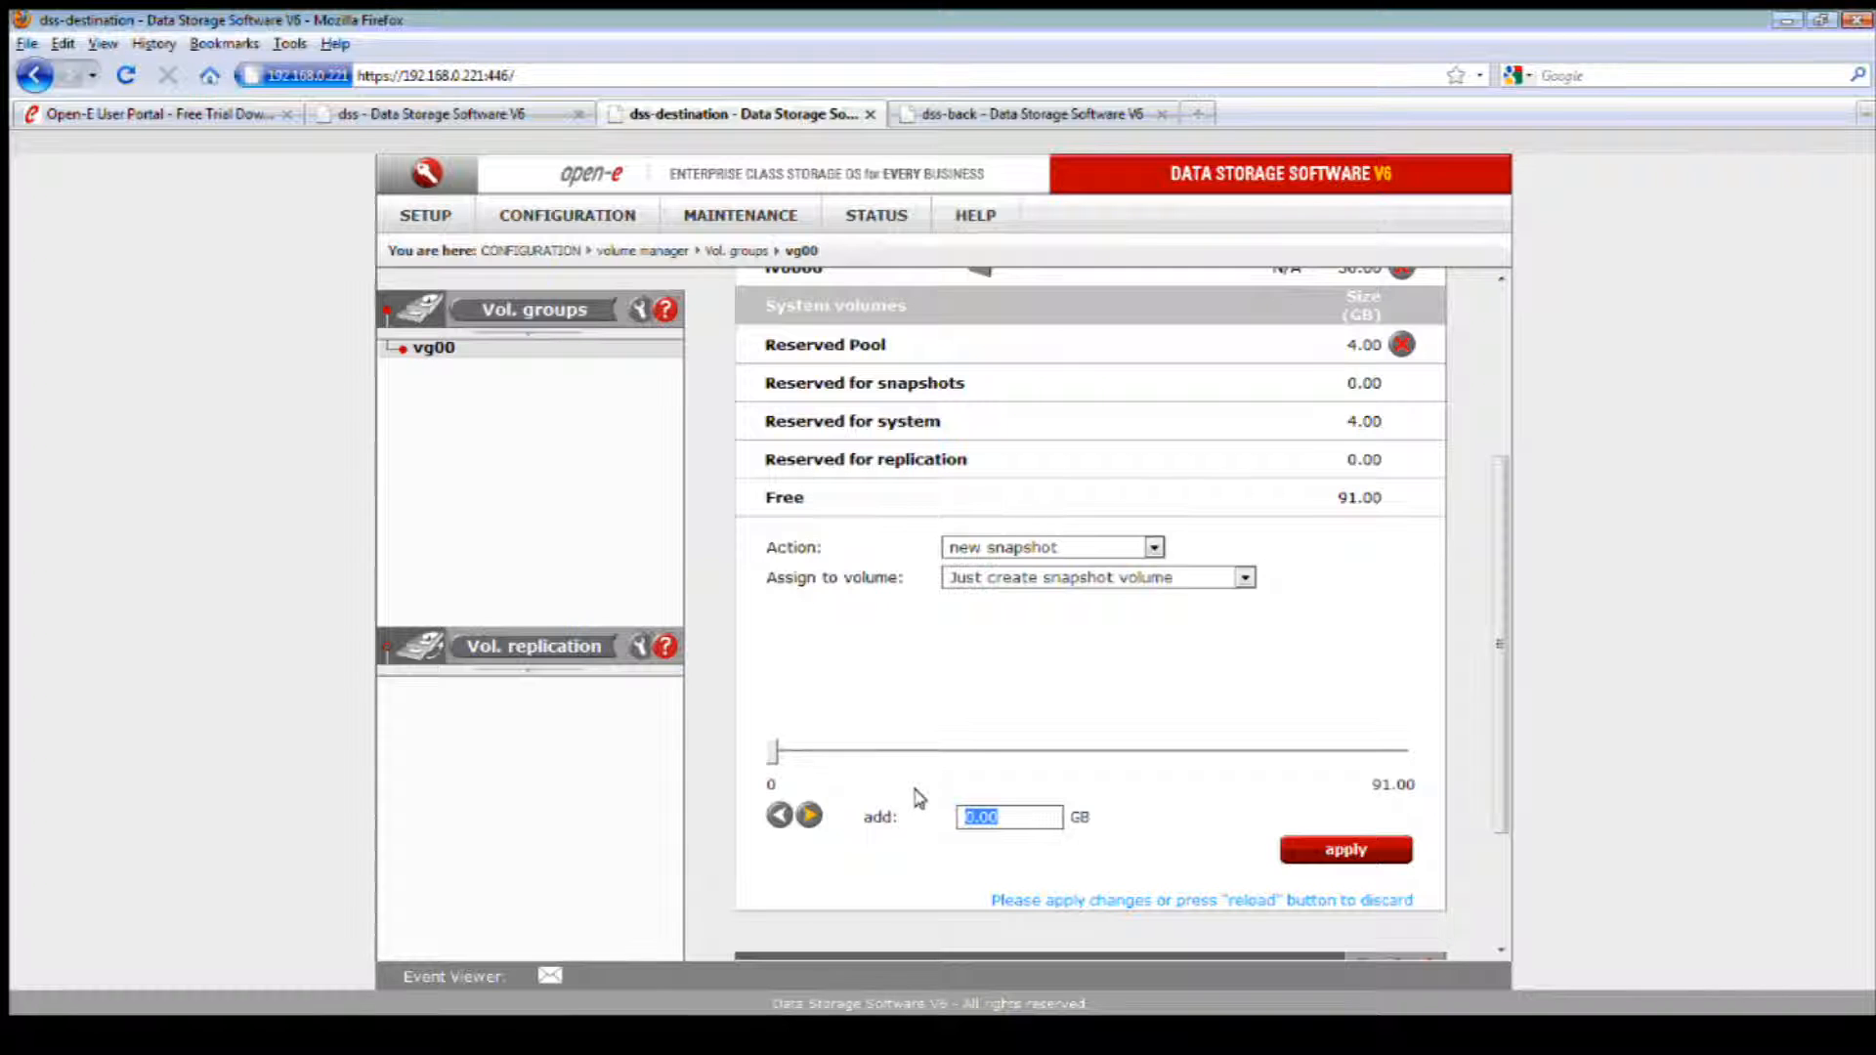
pyautogui.write('10')
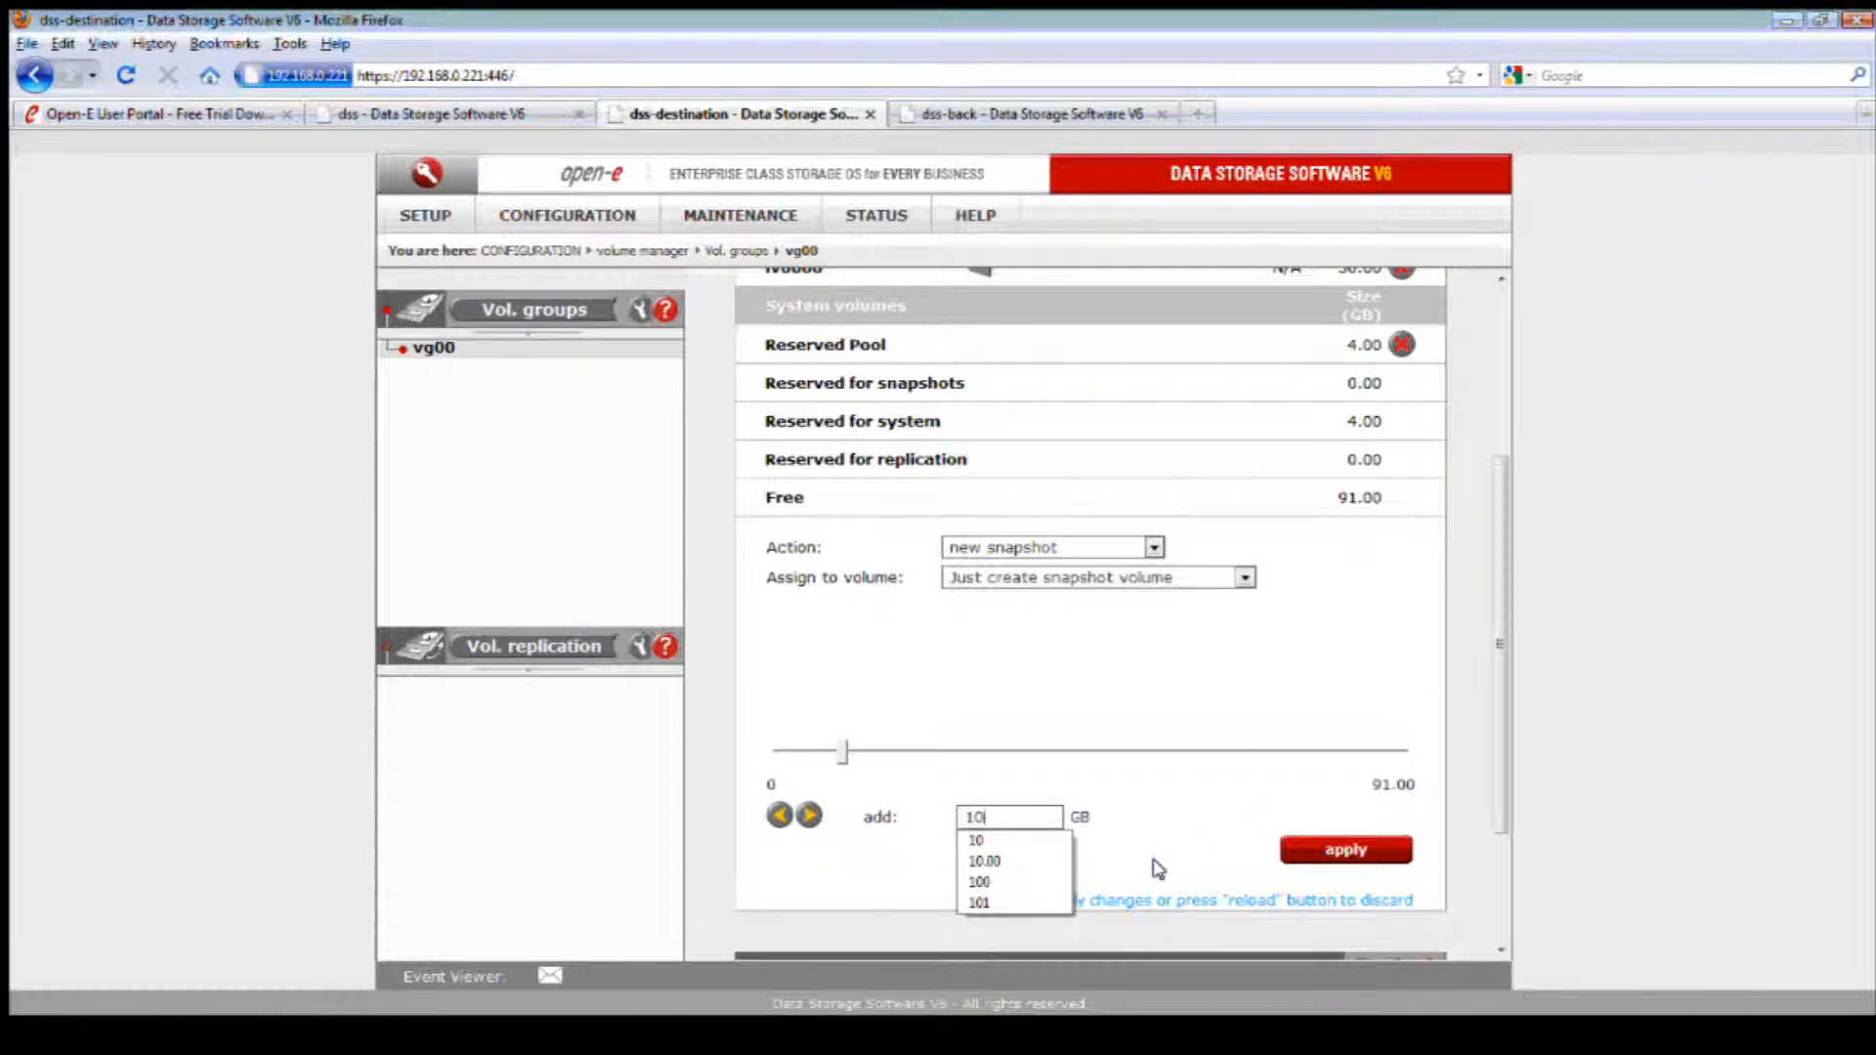
pyautogui.click(1157, 868)
pyautogui.click(1322, 852)
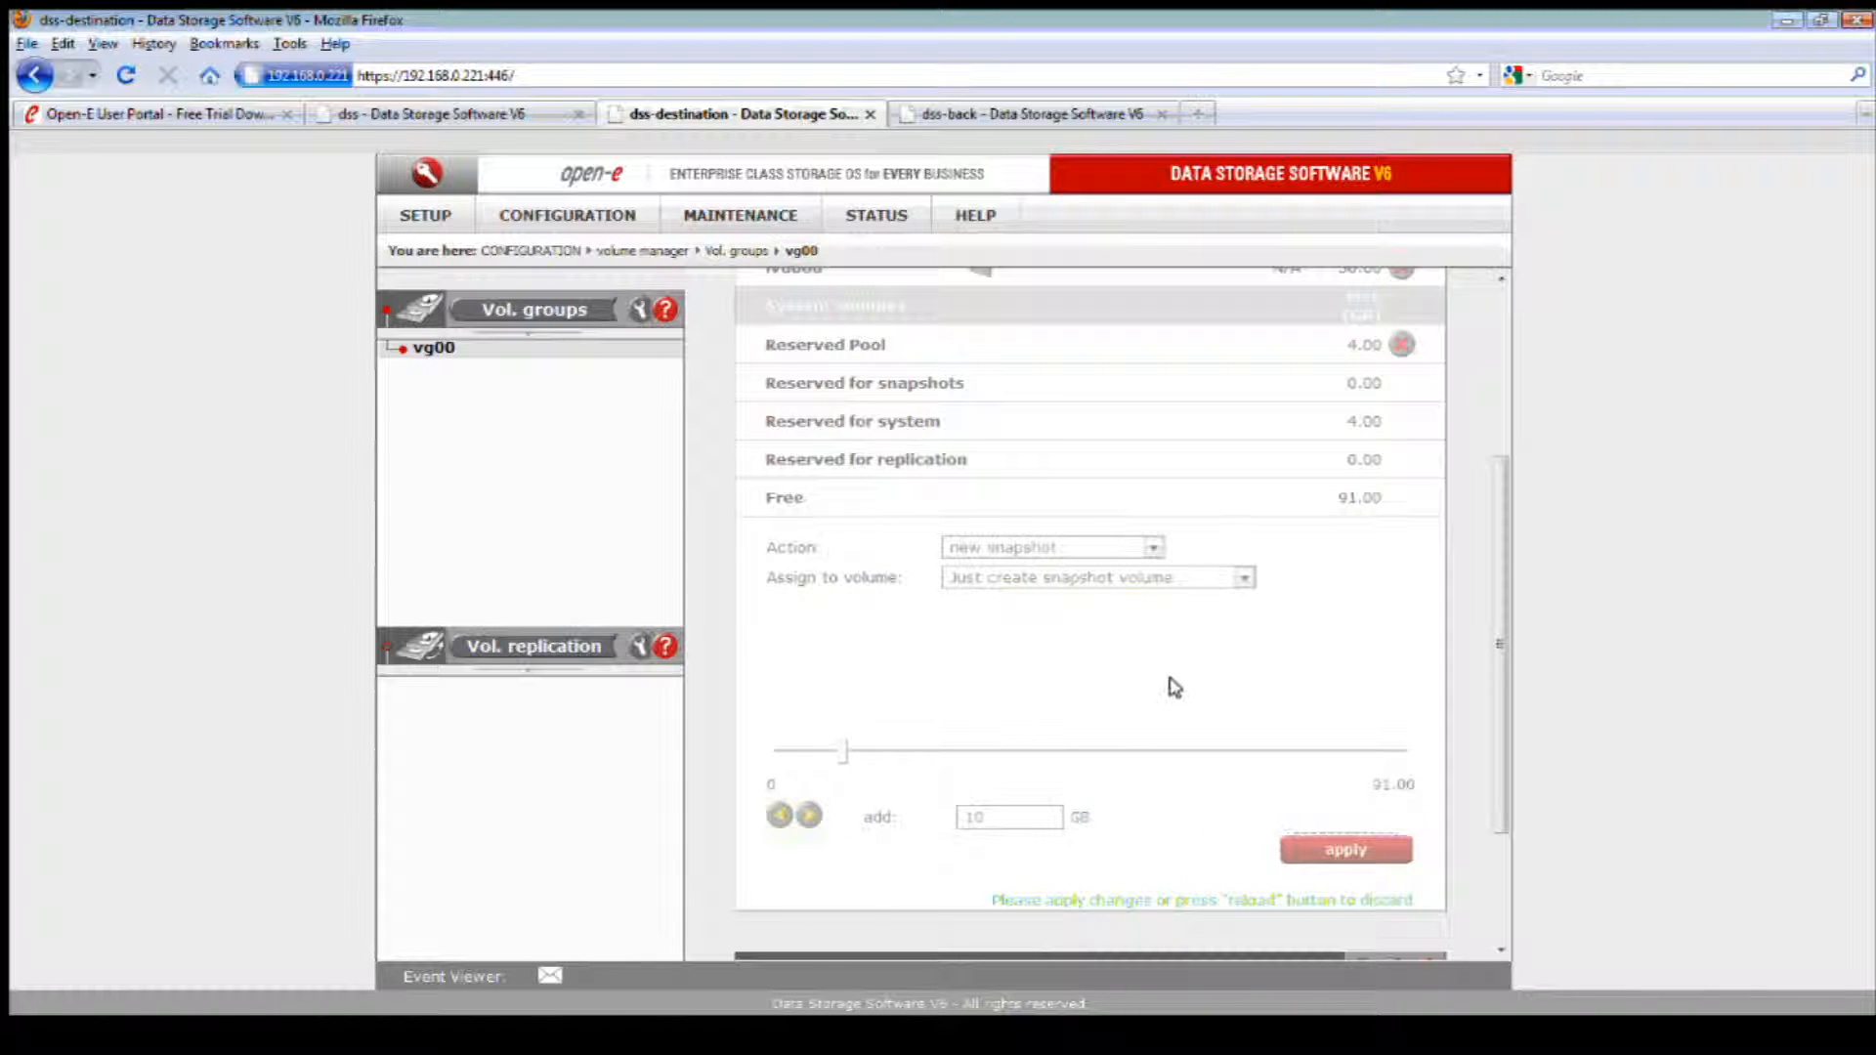
# Step: Assign snapshot snap00000 to logical volume lv0000 in the snapshot definition and apply it
pyautogui.scroll(2, 1212, 600)
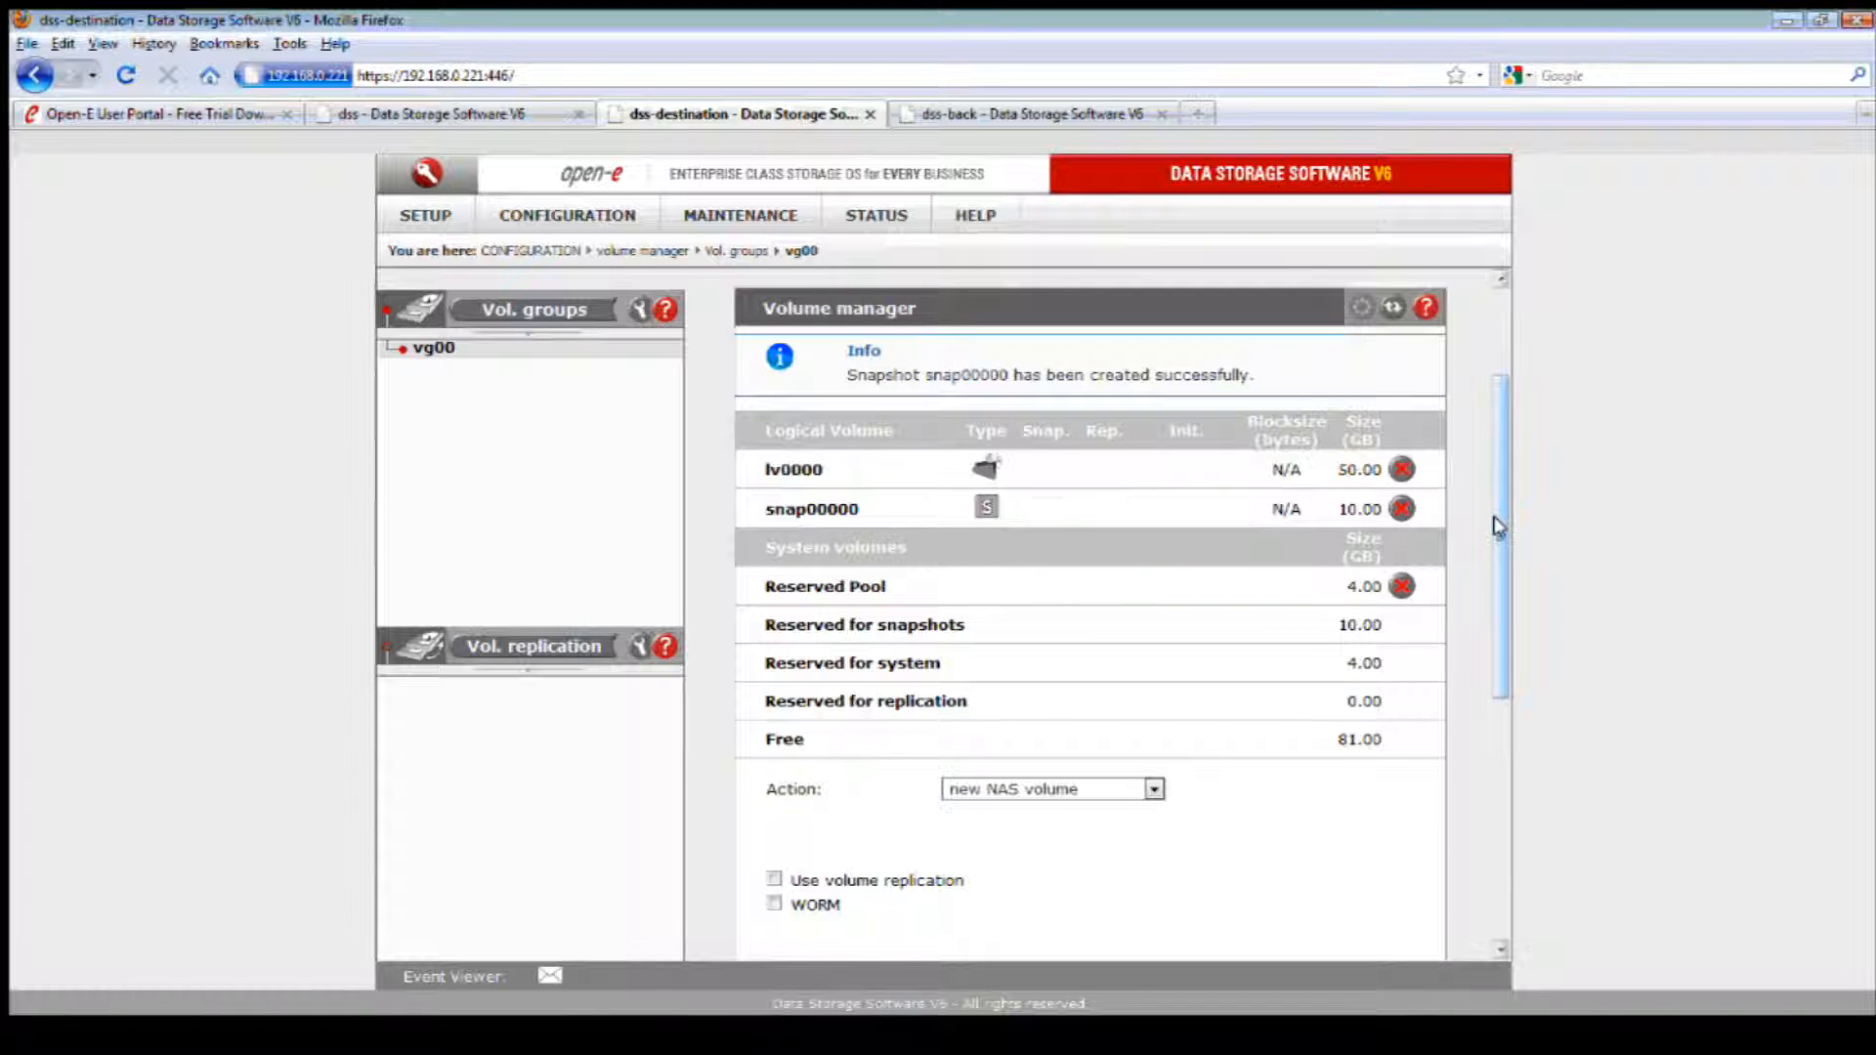
pyautogui.moveTo(1495, 528); pyautogui.dragTo(1497, 772)
pyautogui.click(1163, 803)
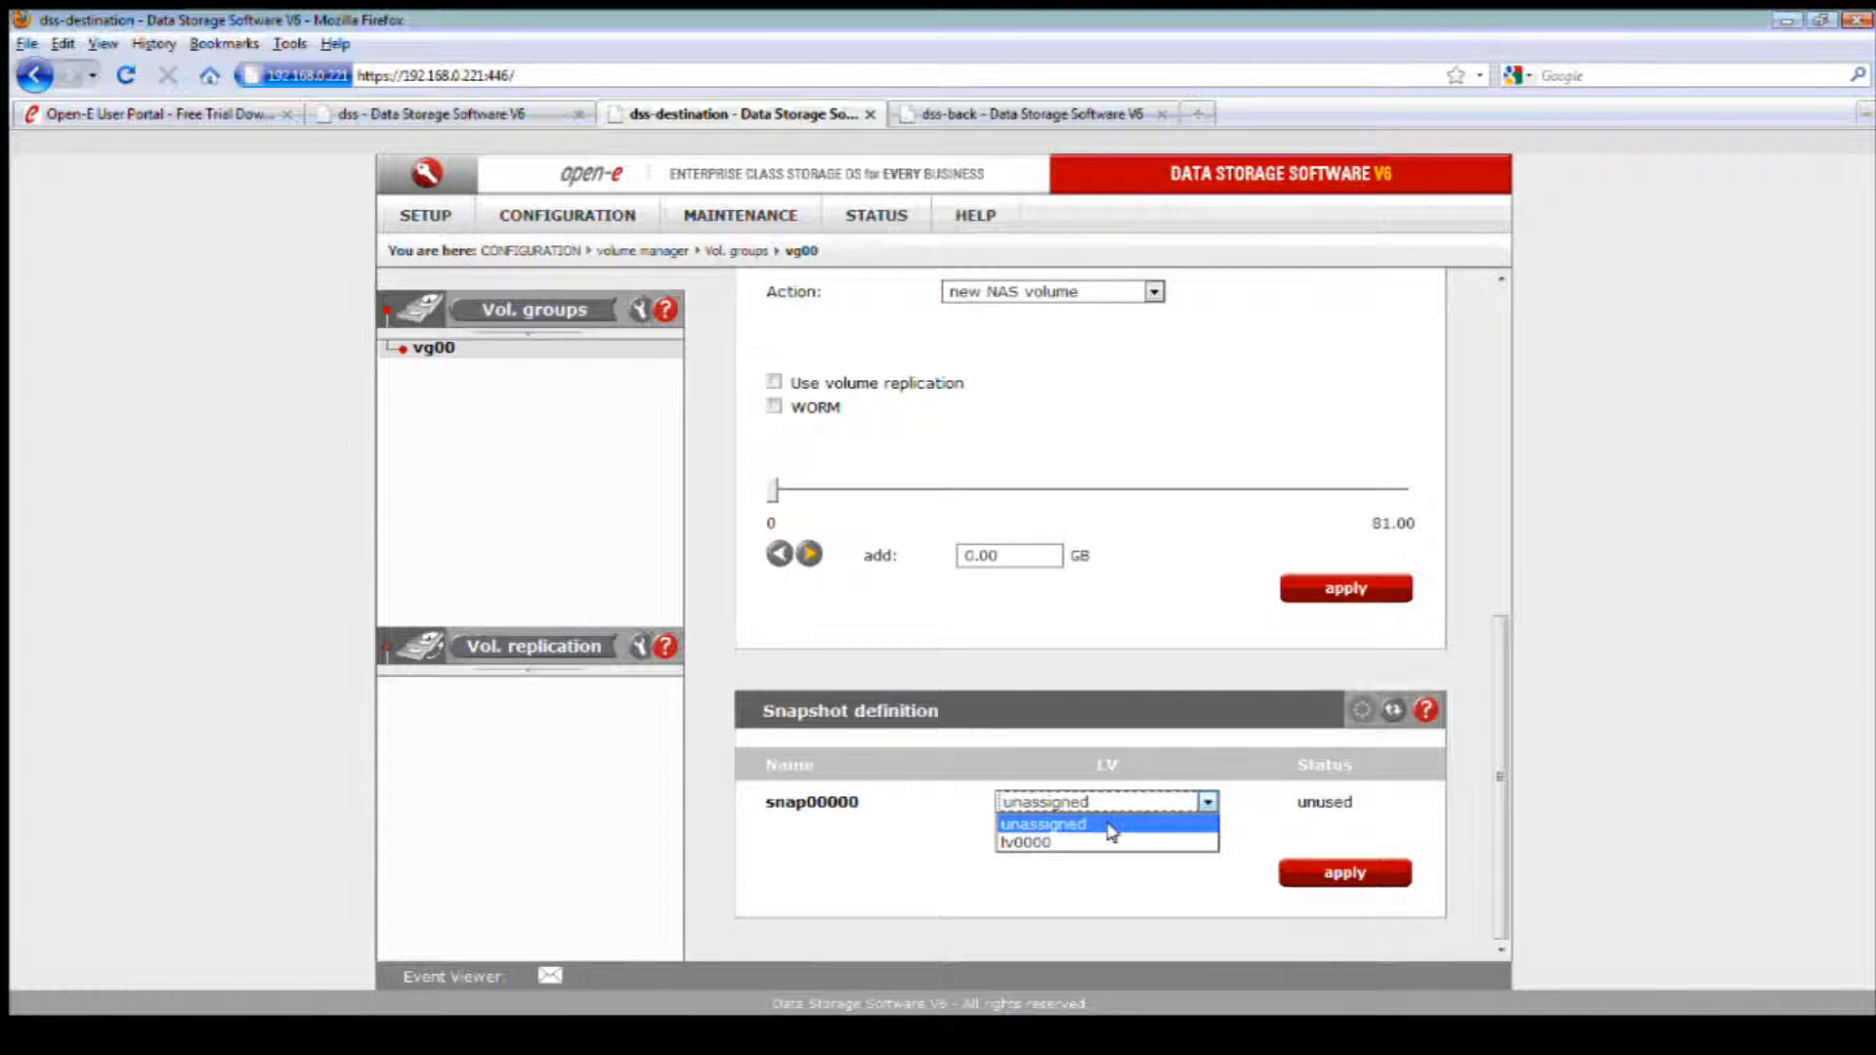
pyautogui.click(1088, 842)
pyautogui.click(1315, 866)
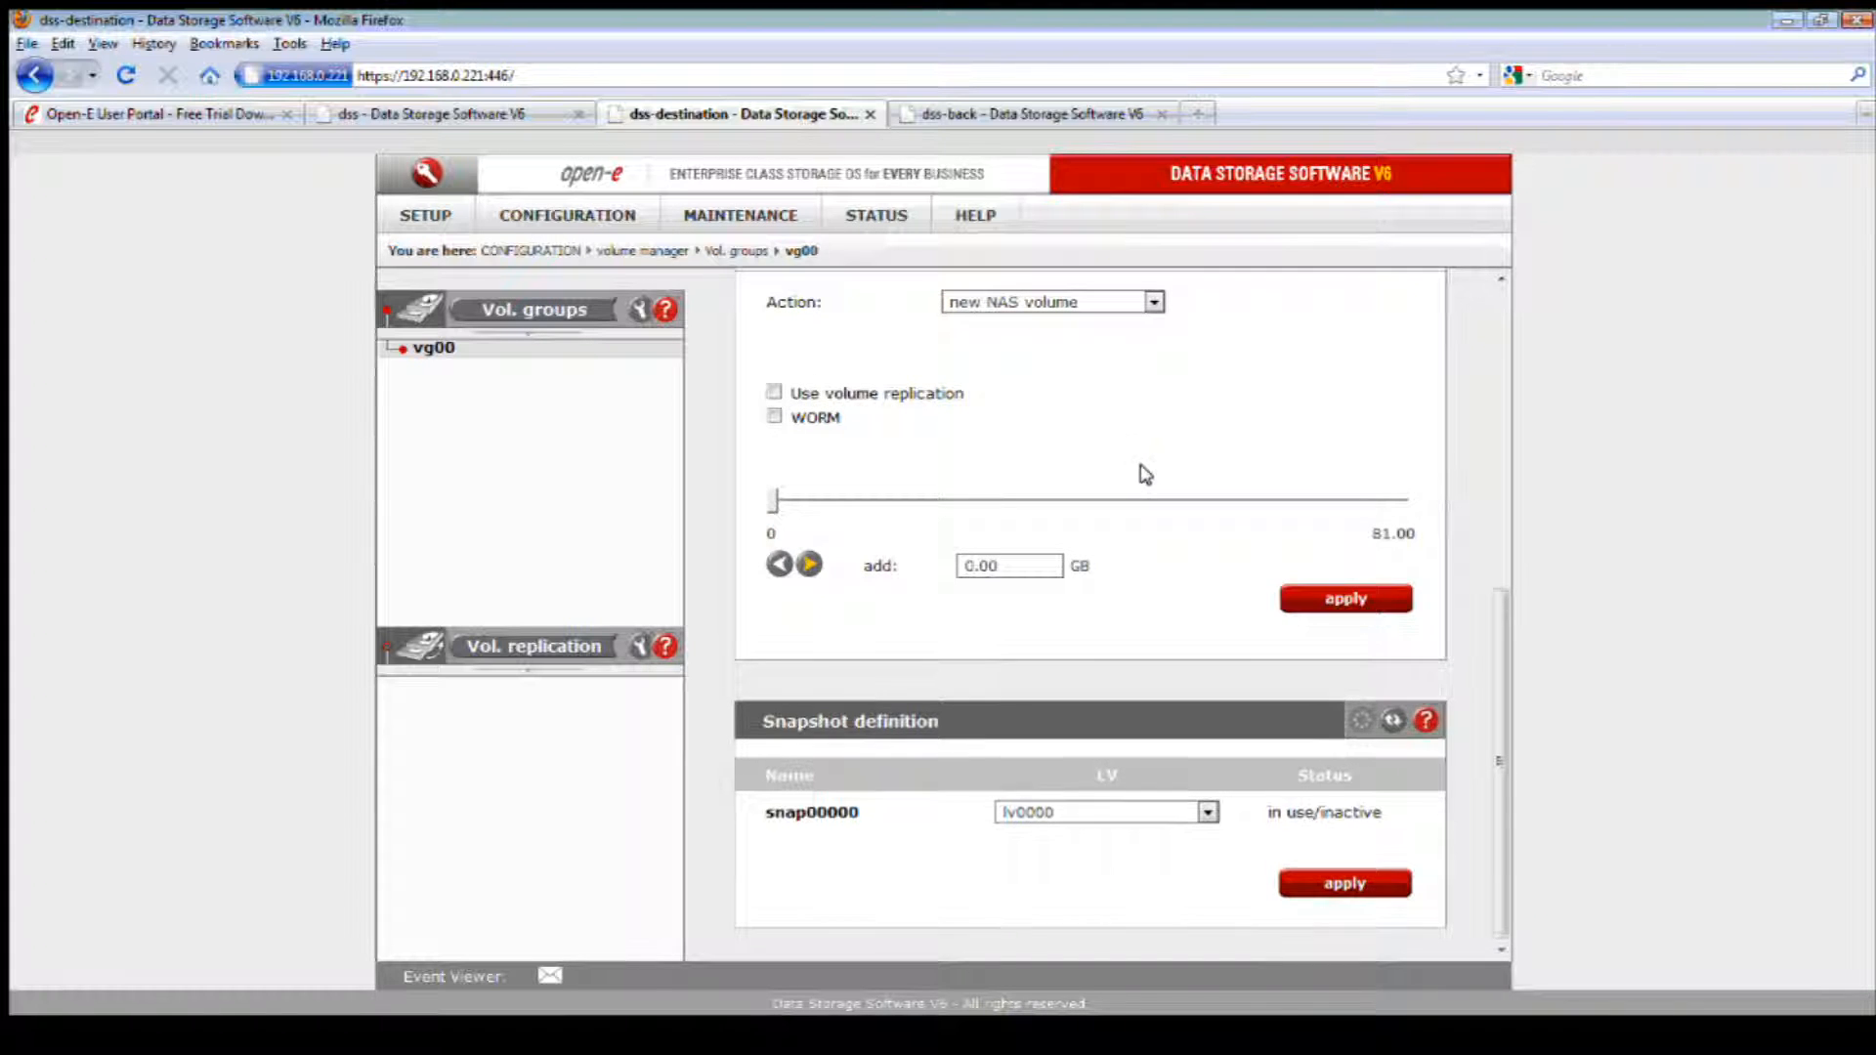
# Step: Start a new data replication task named test2 with Destination as its source share
pyautogui.click(716, 217)
pyautogui.moveTo(809, 337)
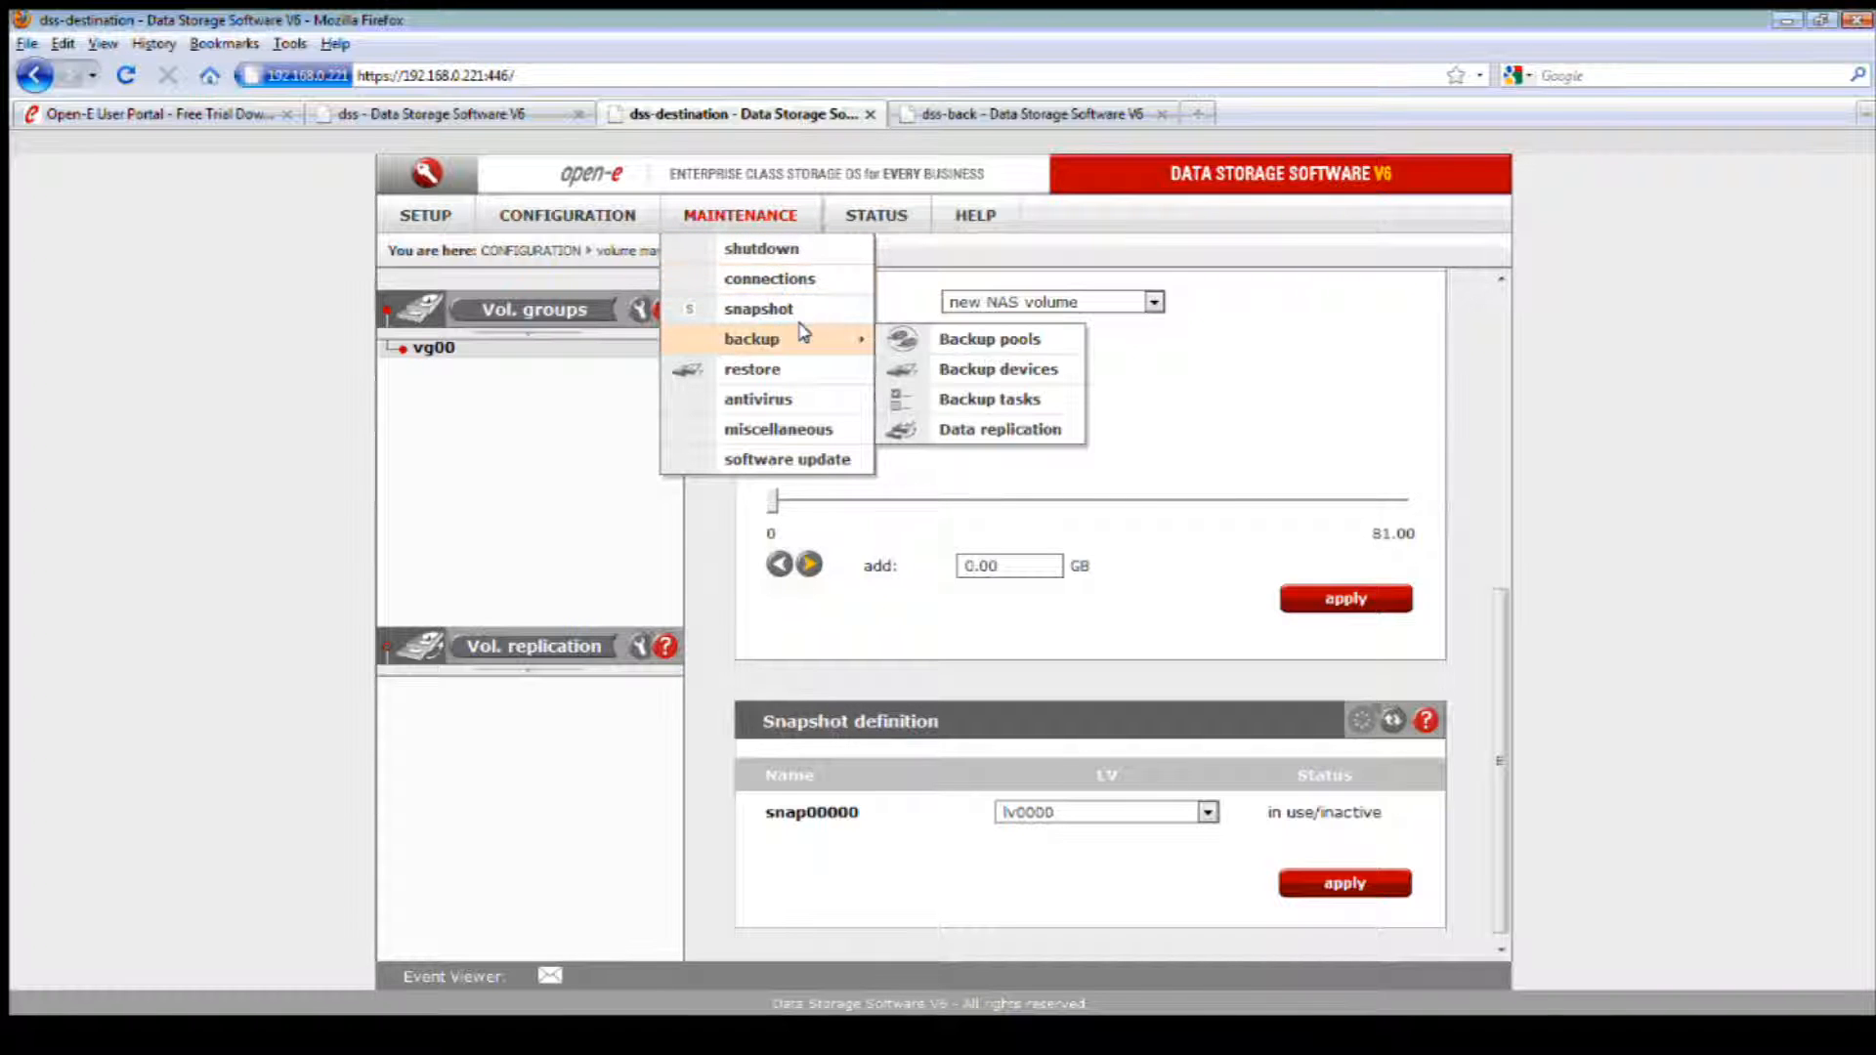
pyautogui.click(1041, 431)
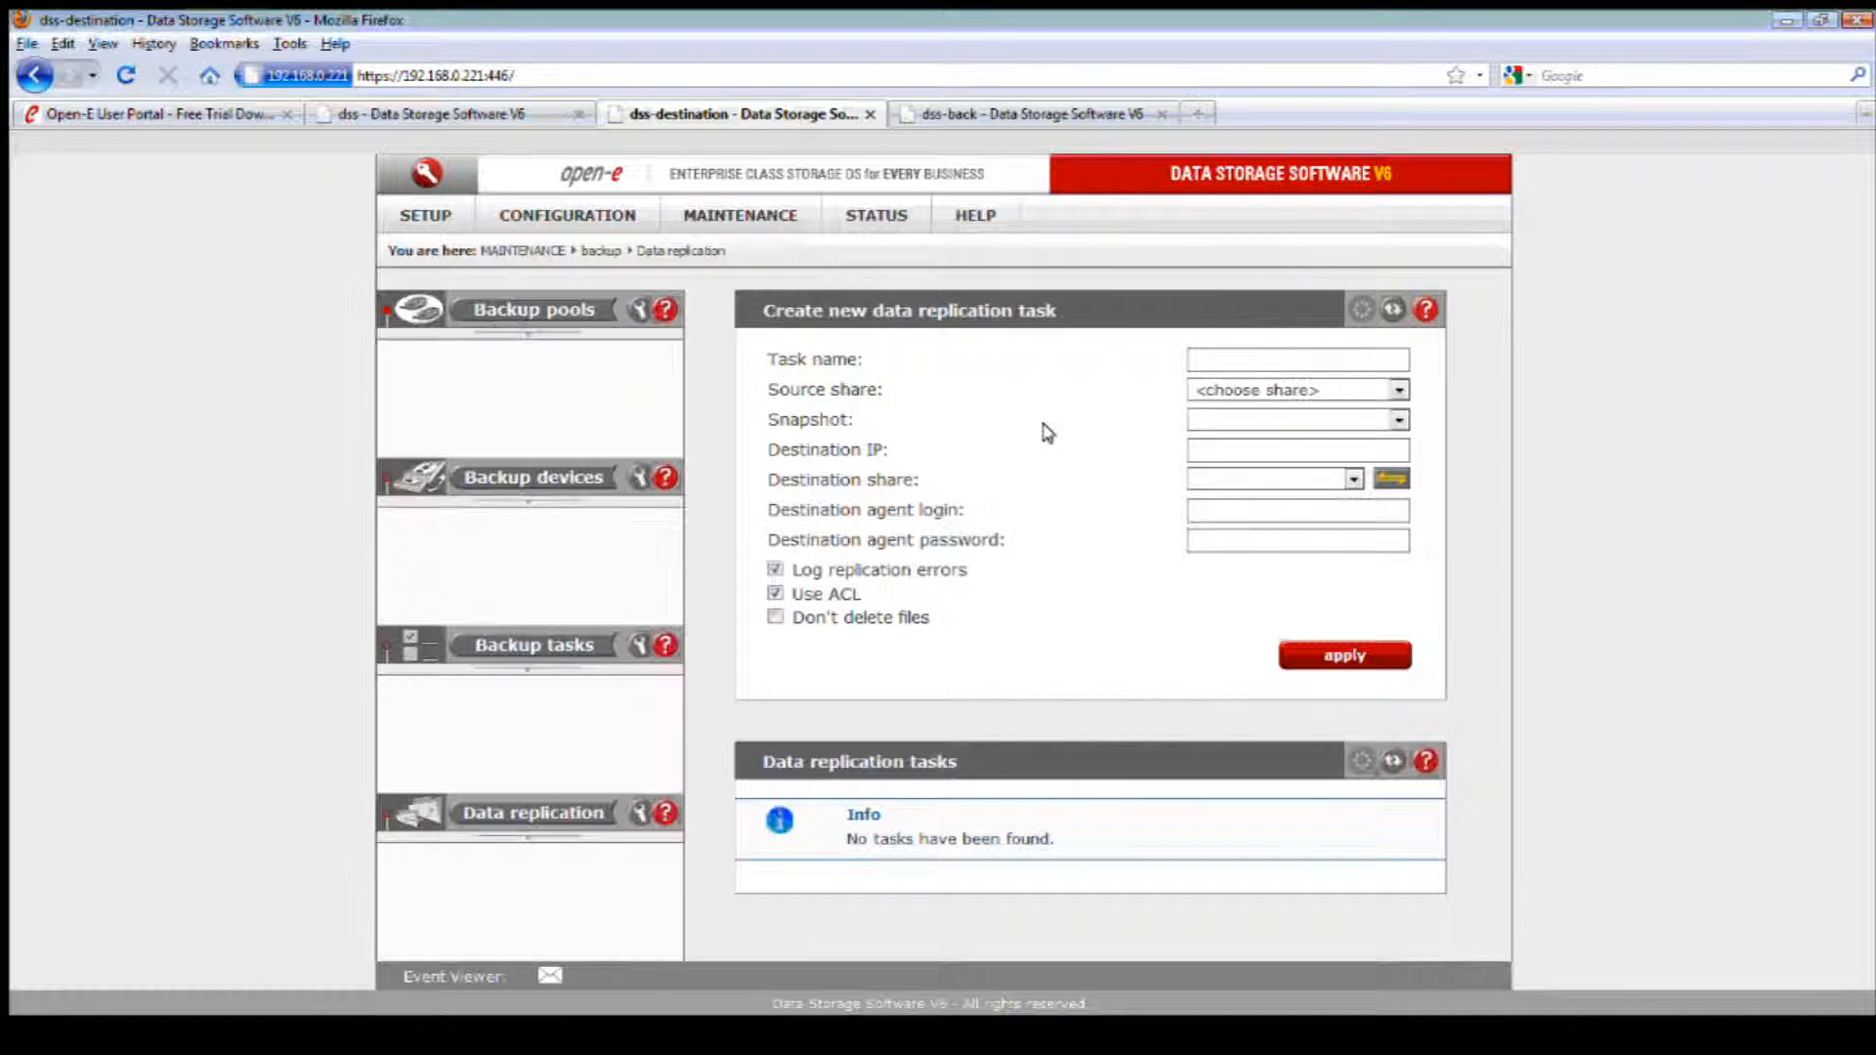
pyautogui.click(1219, 358)
pyautogui.write('test')
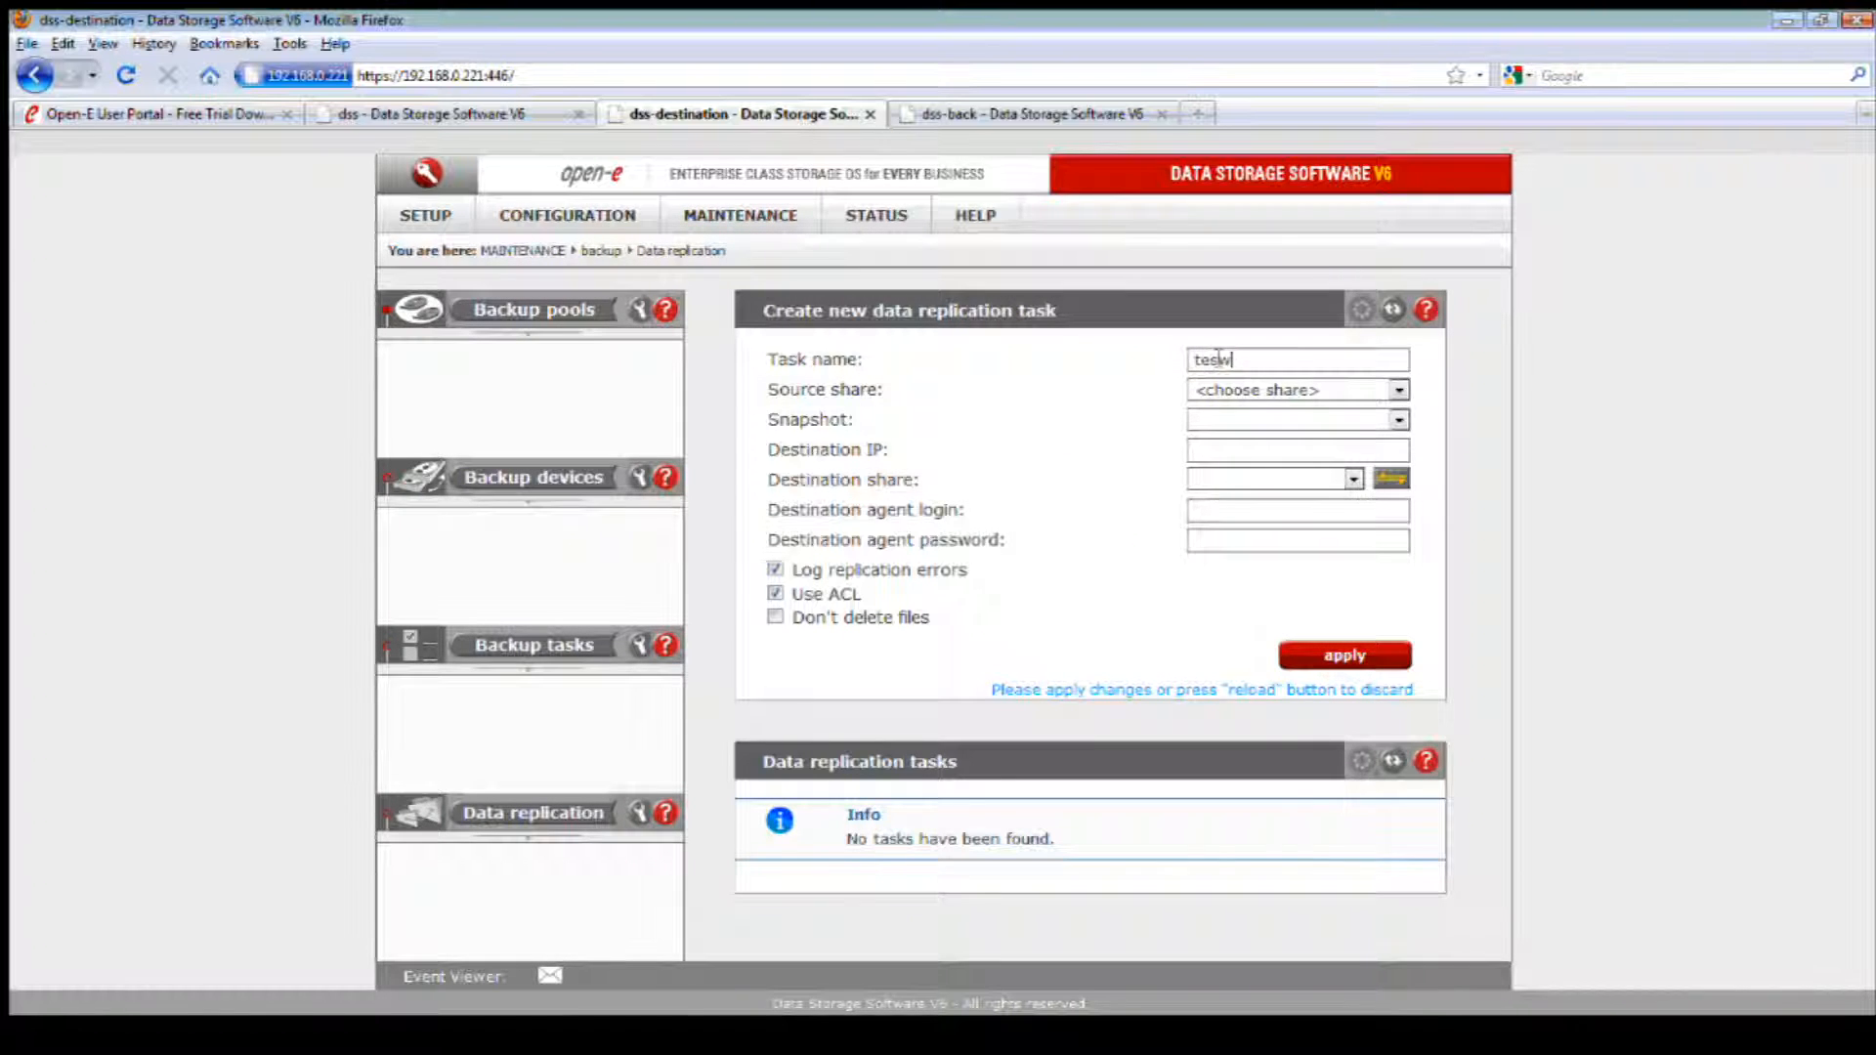
pyautogui.press('BackSpace')
pyautogui.write('2')
pyautogui.click(1226, 389)
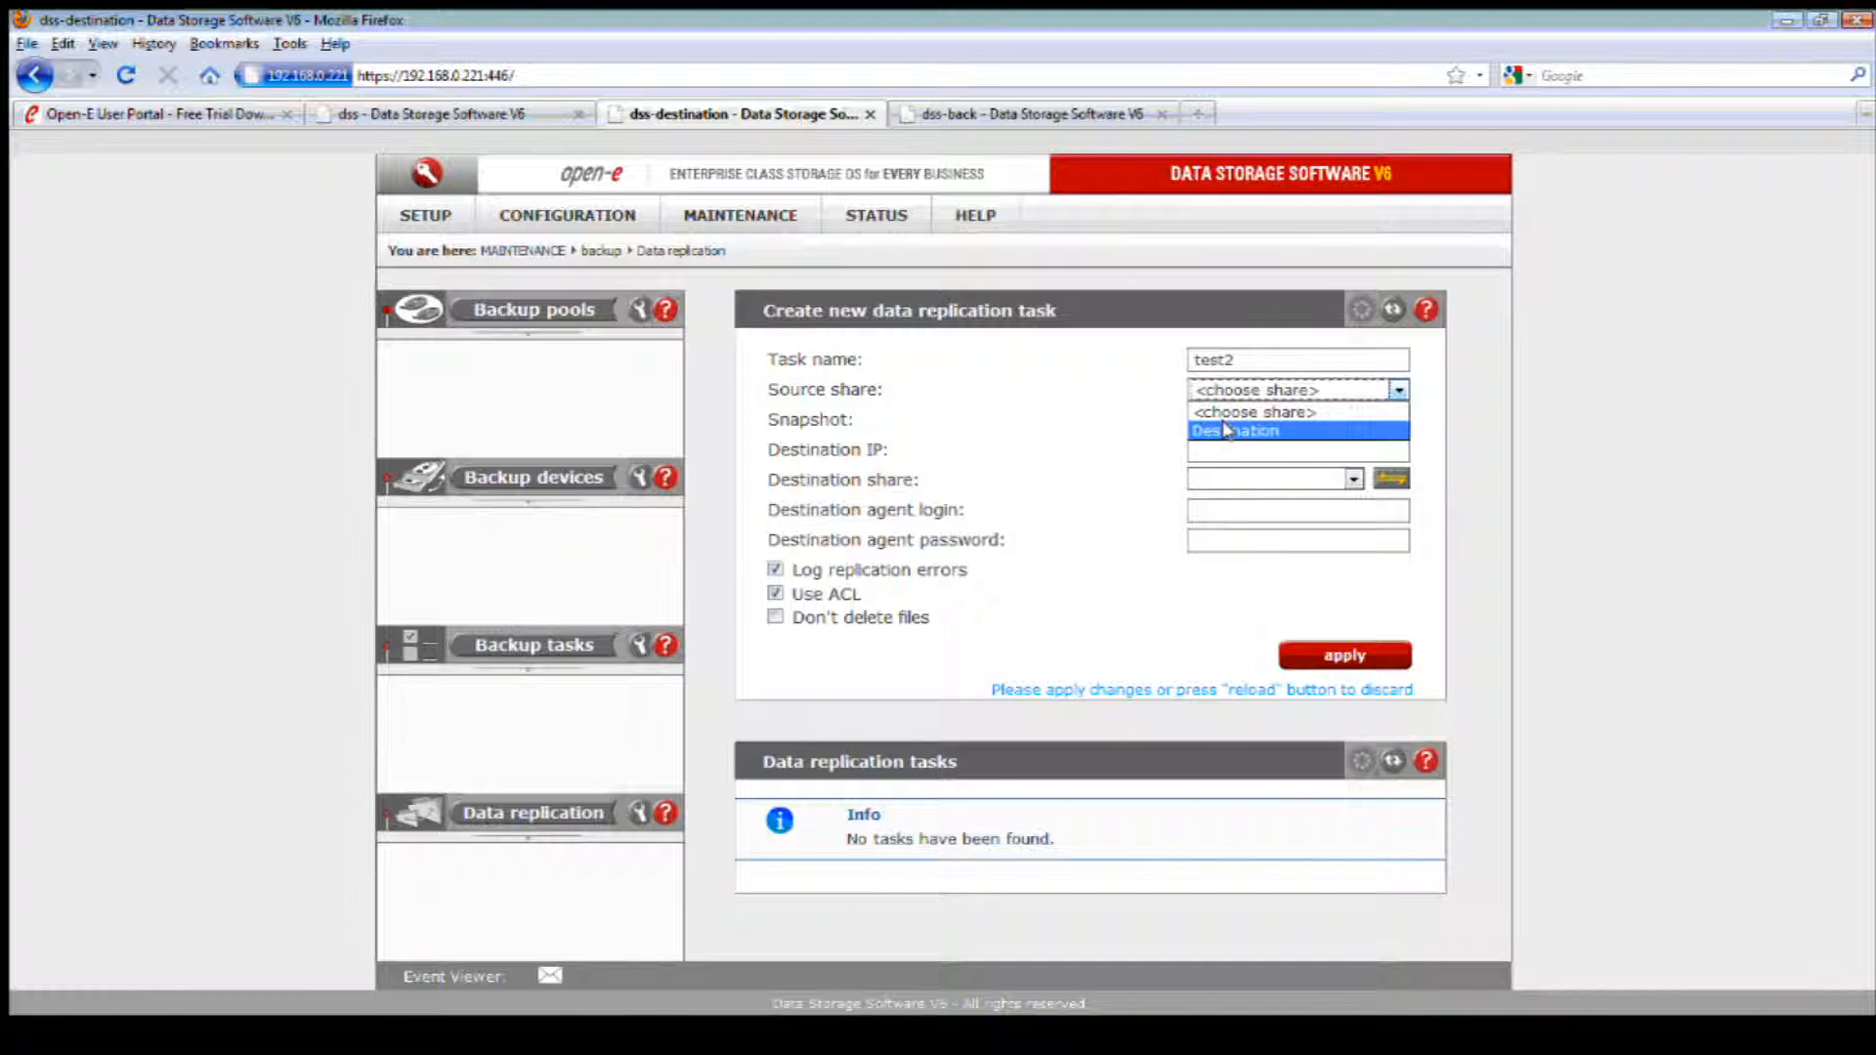
pyautogui.click(1227, 428)
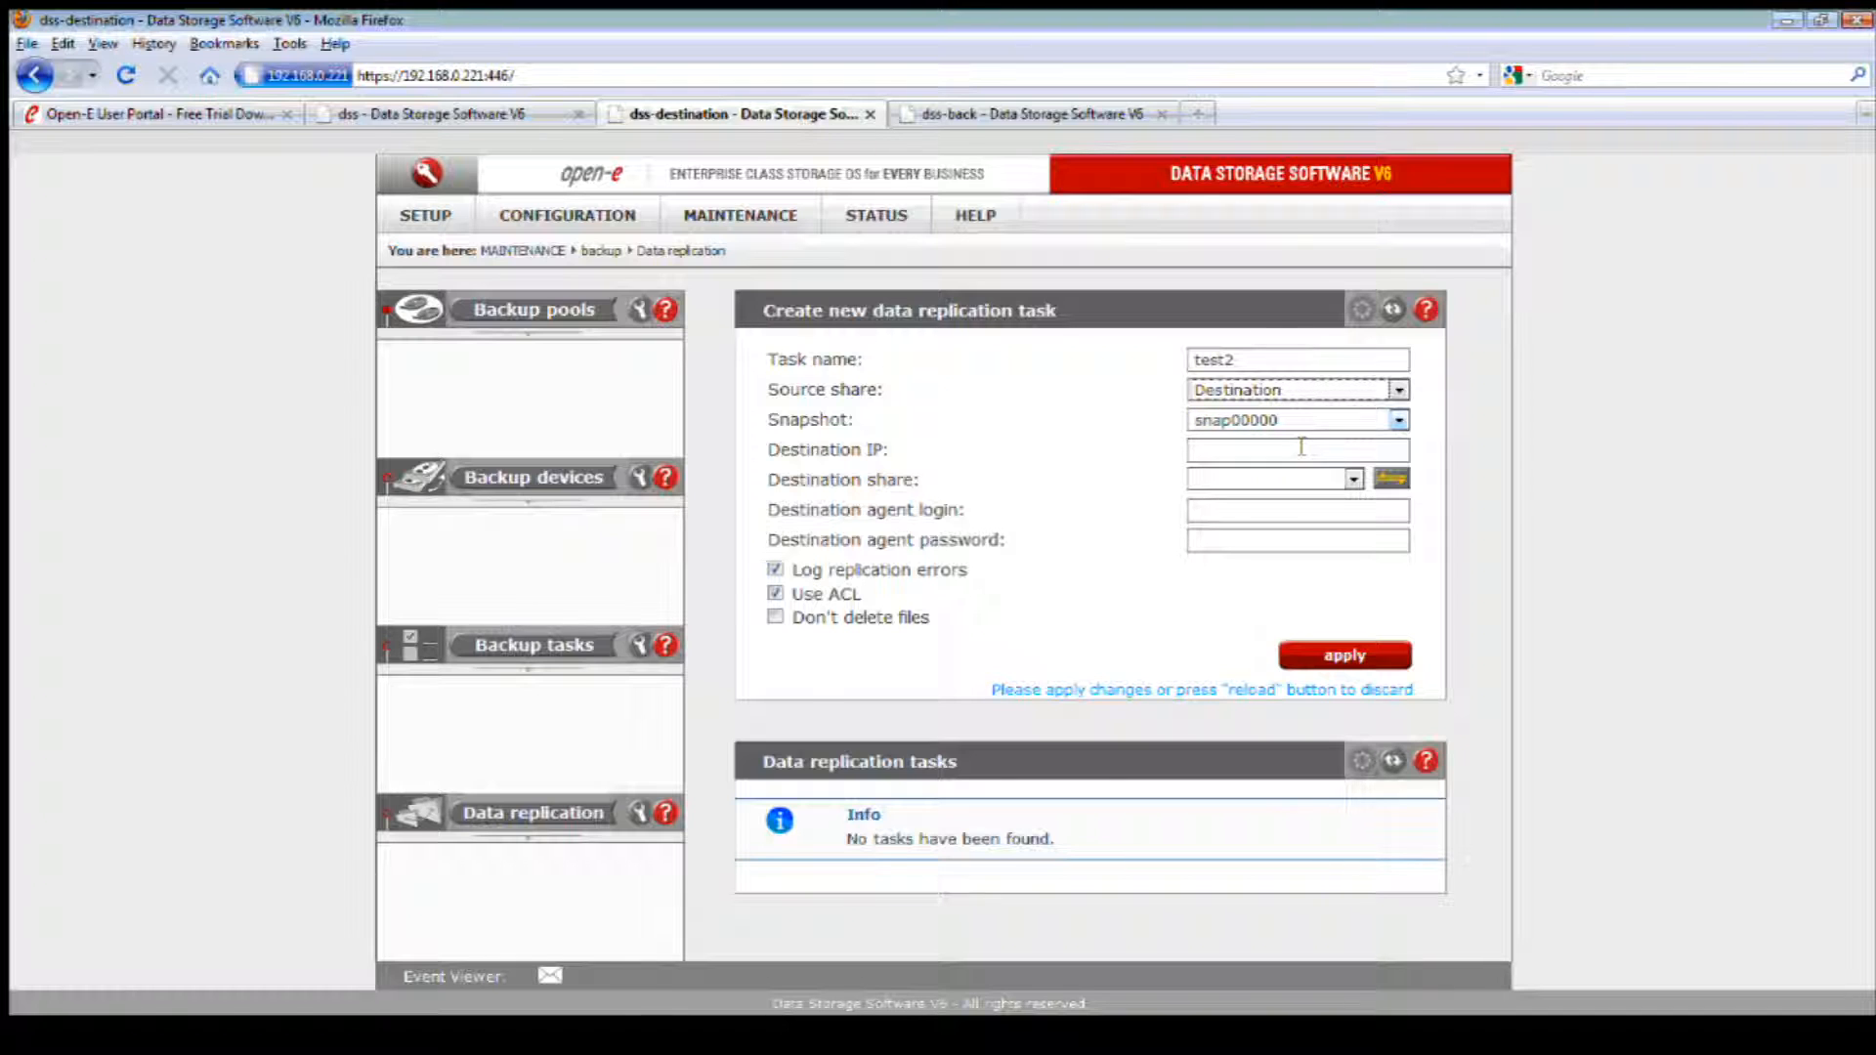
# Step: Set the replication task's destination IP to 192.168.0.225 and look up the shares available there
pyautogui.click(1365, 449)
pyautogui.write('1')
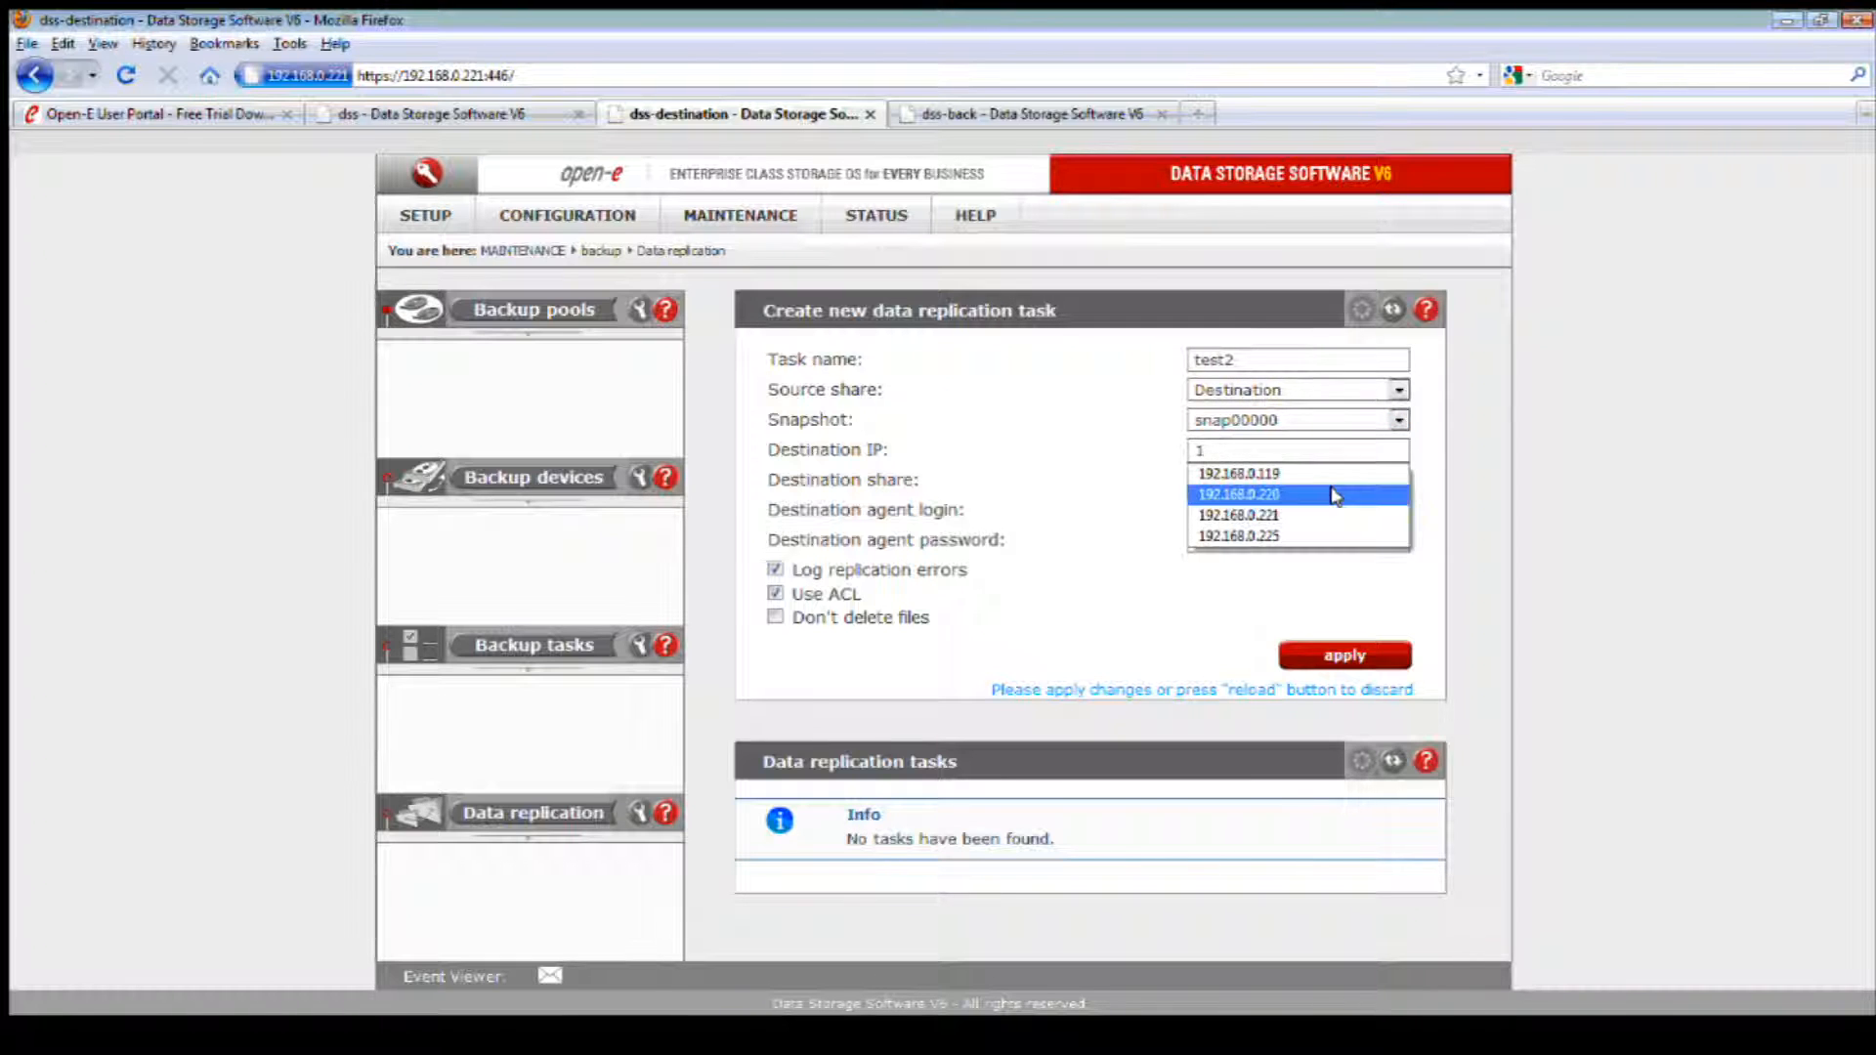
pyautogui.click(1292, 535)
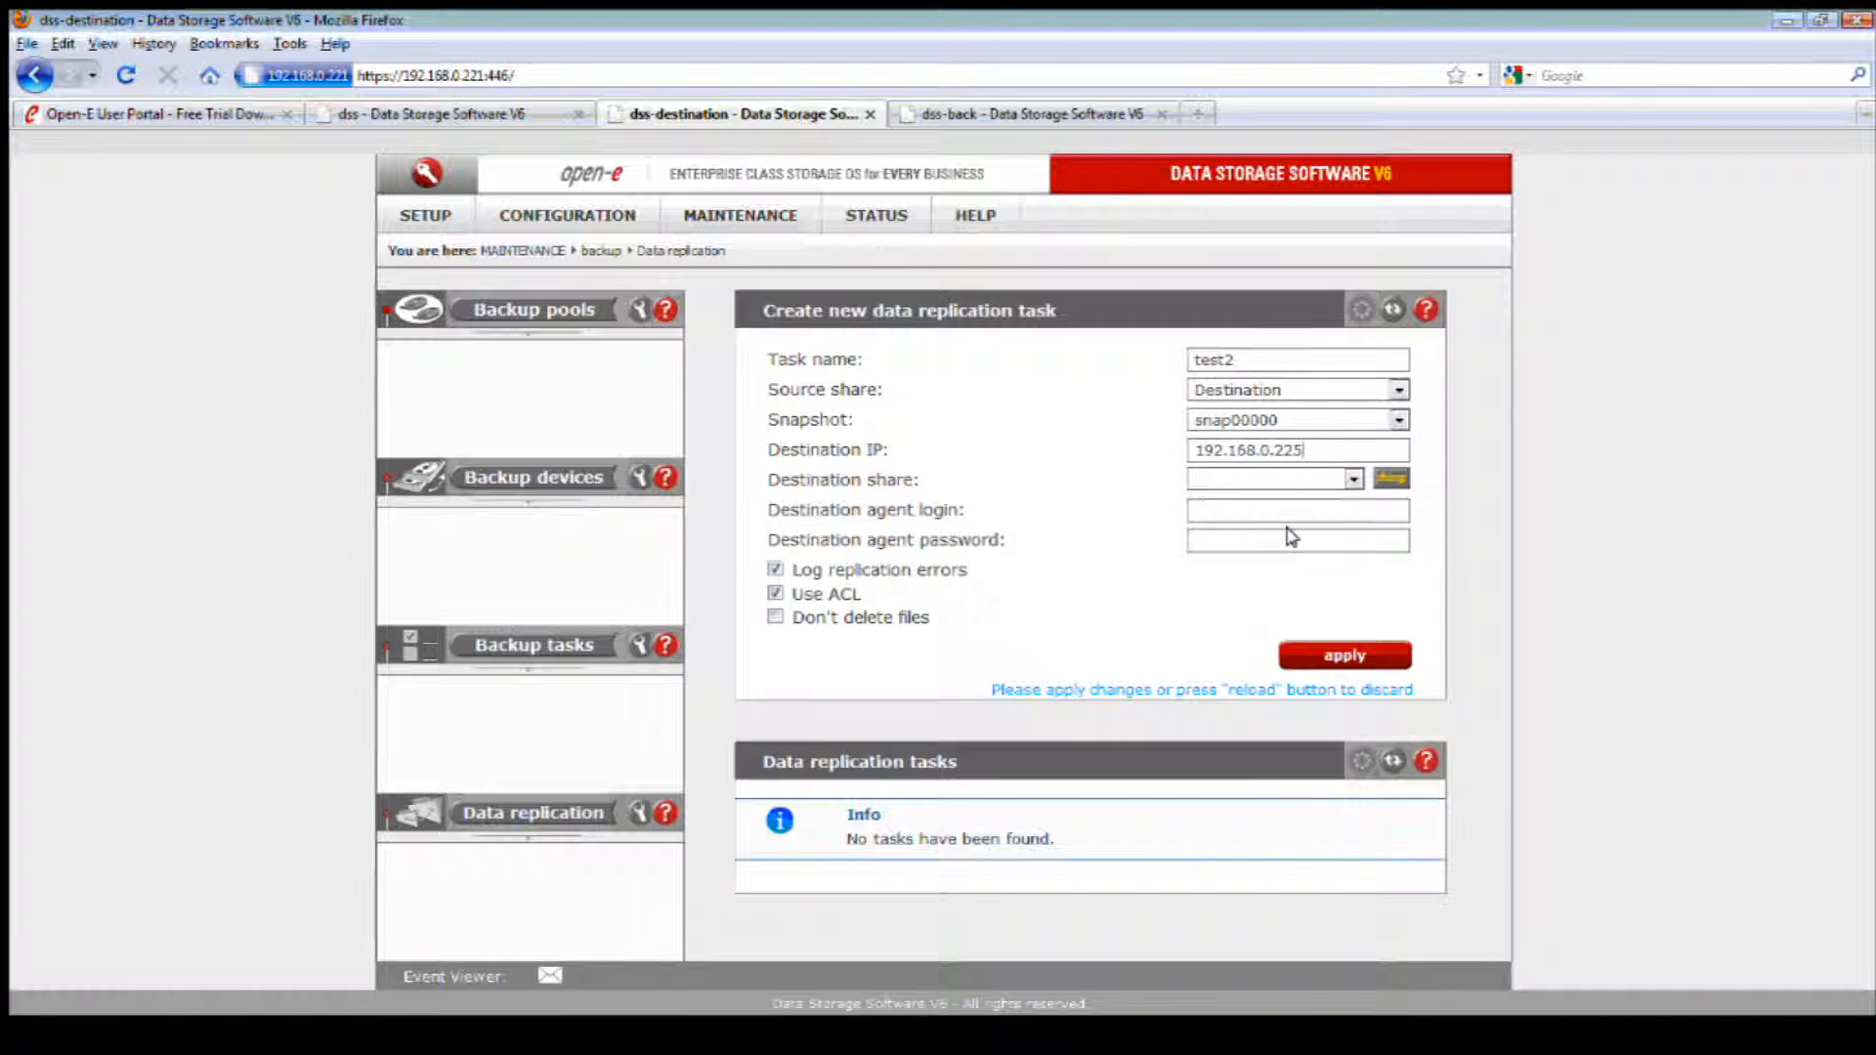
pyautogui.click(1390, 477)
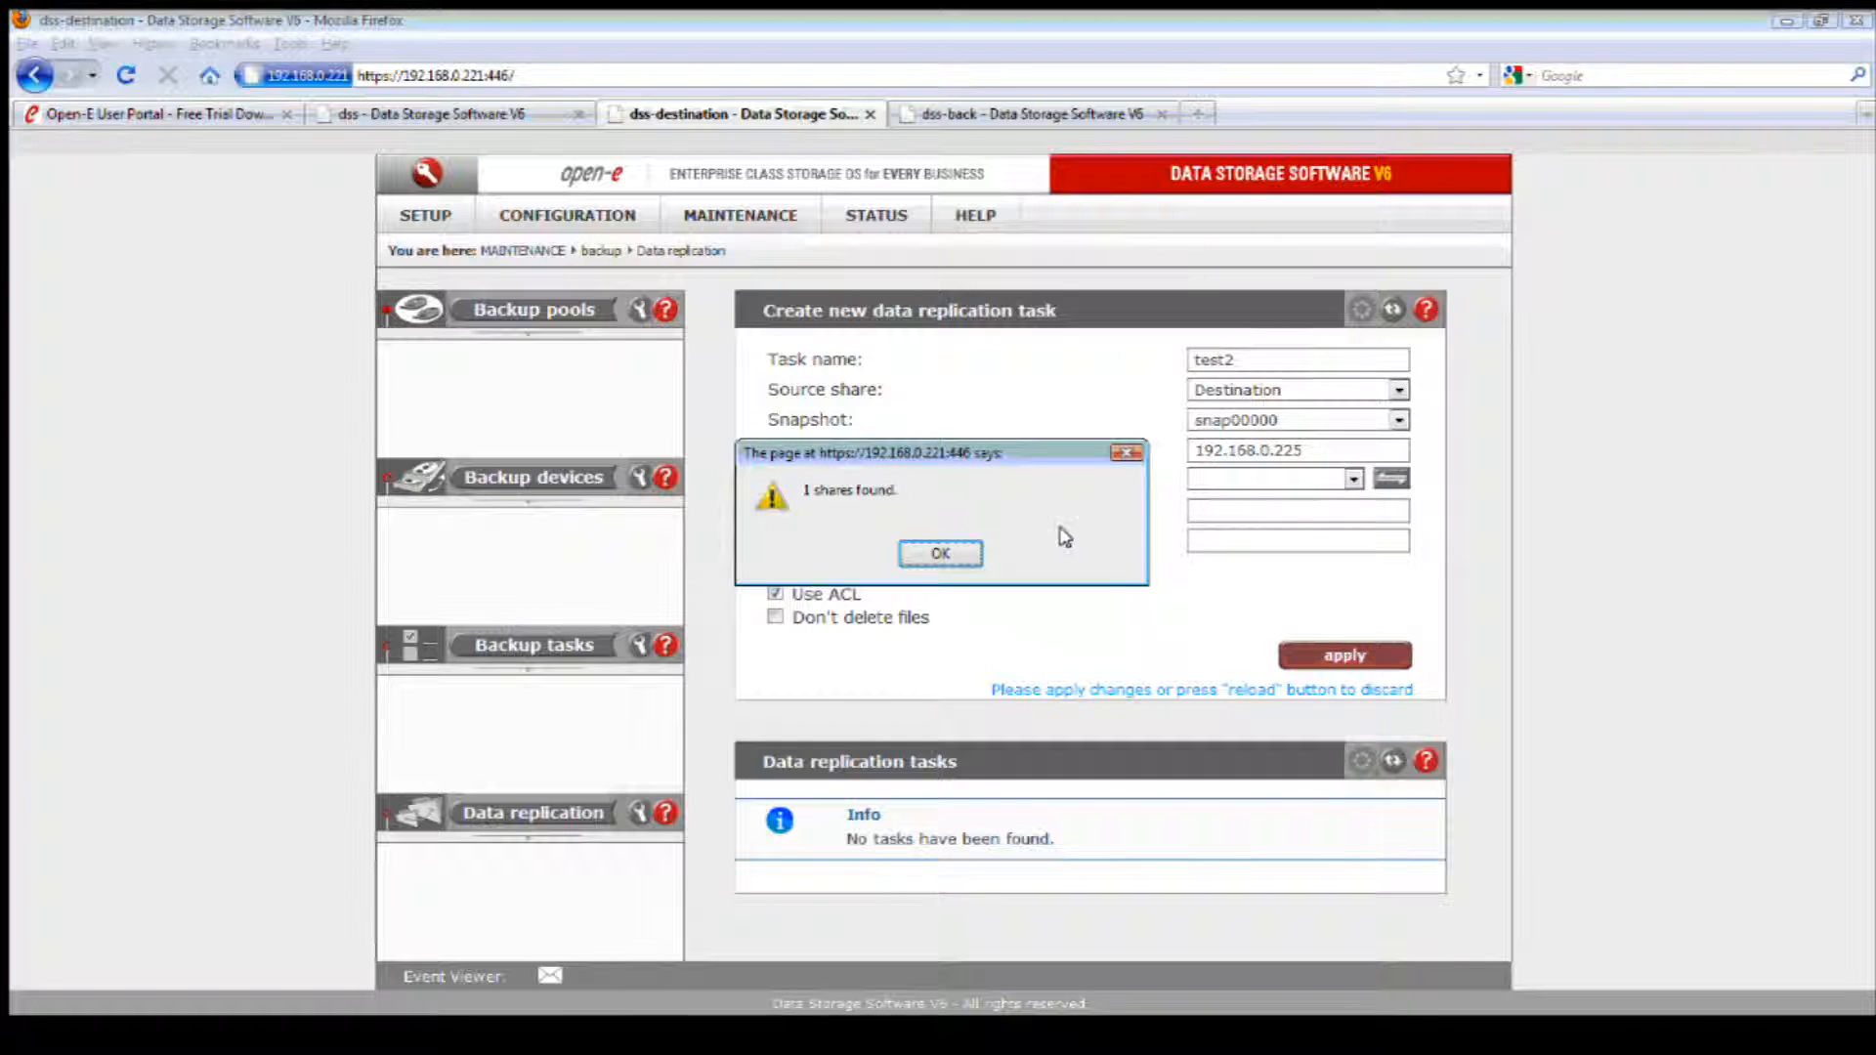
pyautogui.click(939, 554)
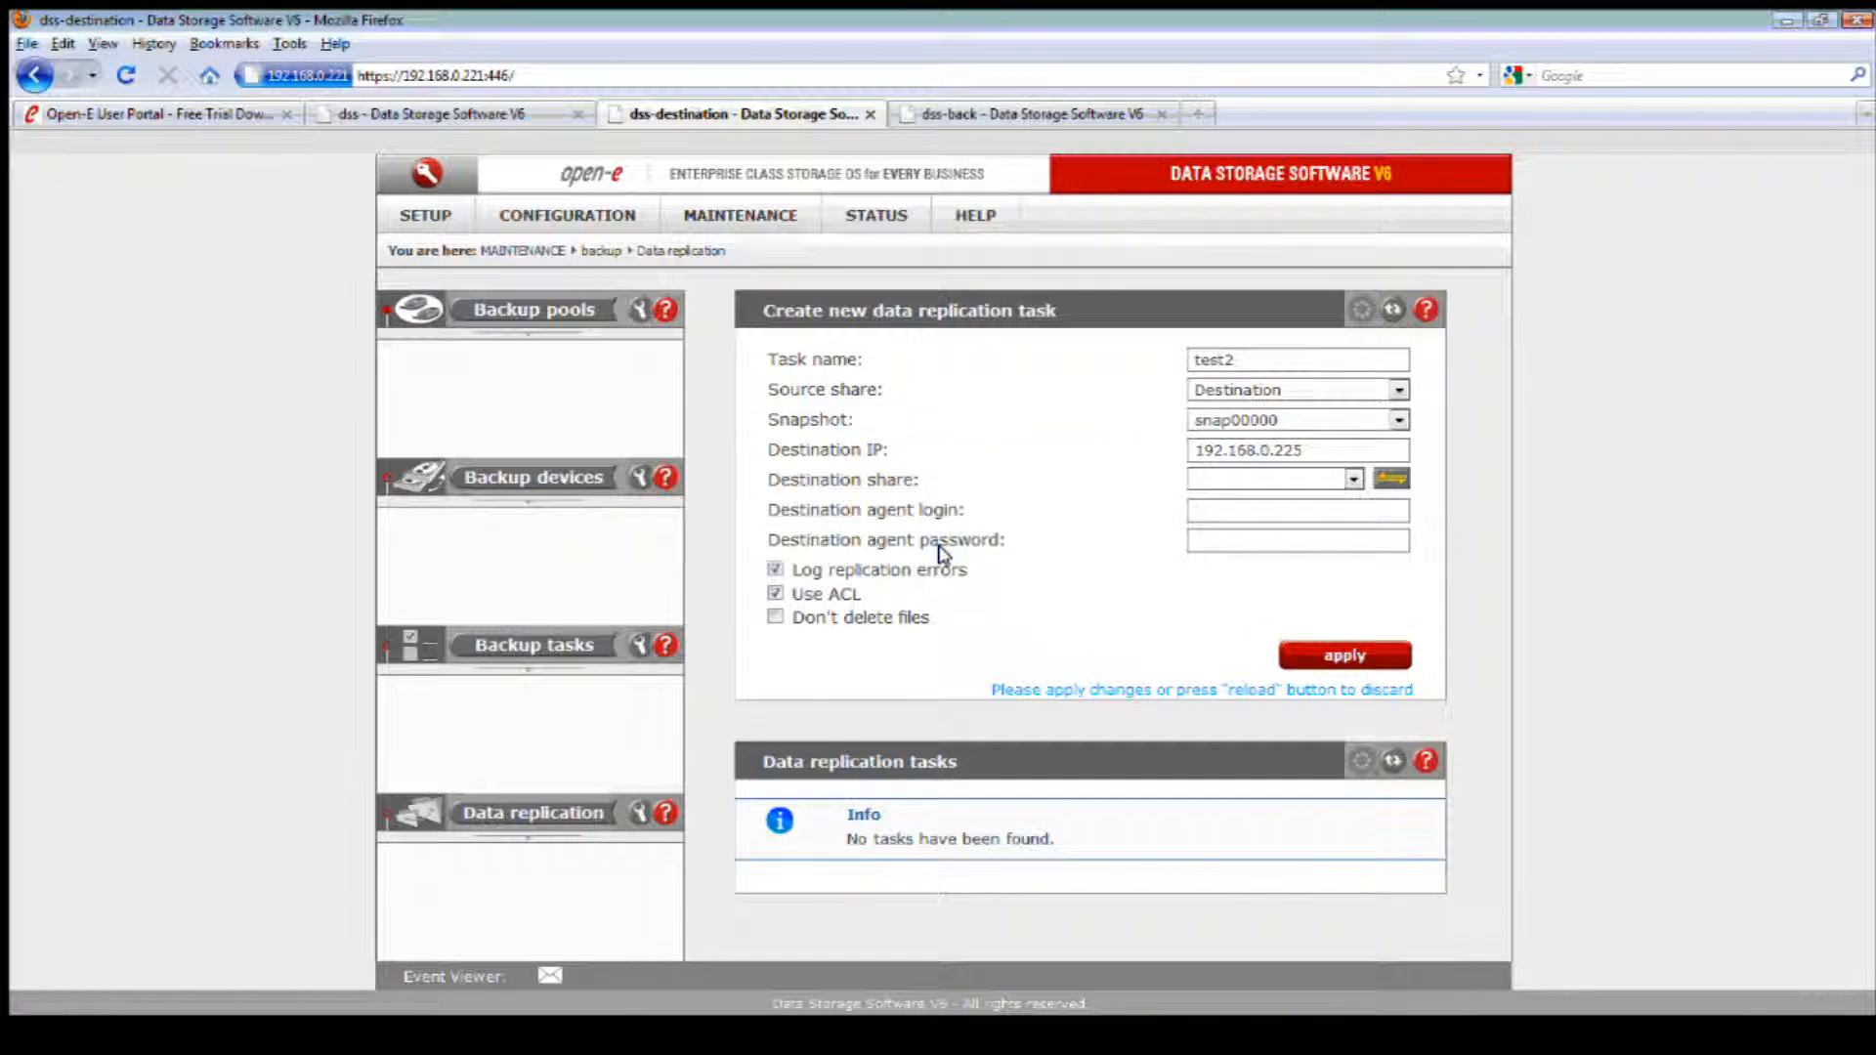
# Step: Choose Destination-2 as the destination share, enter the destination agent login and password, and create the replication task
pyautogui.click(1220, 478)
pyautogui.click(1265, 516)
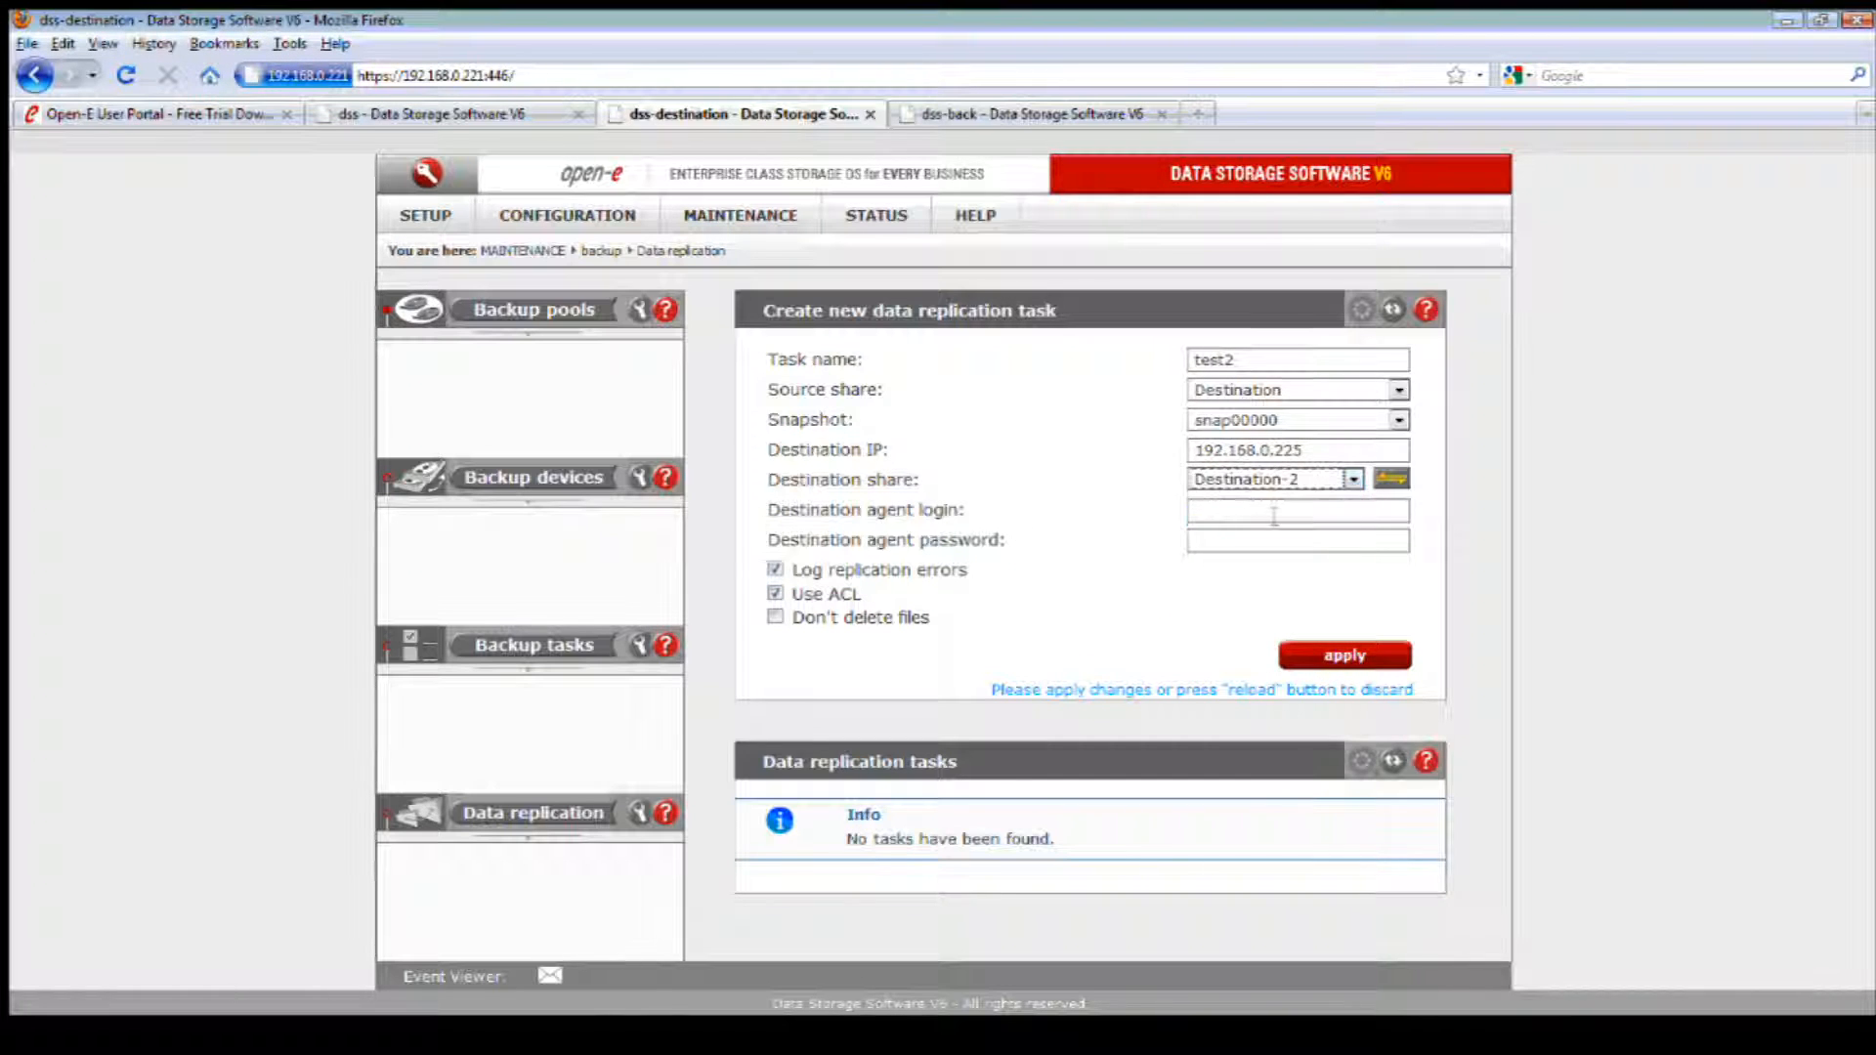
pyautogui.click(1272, 514)
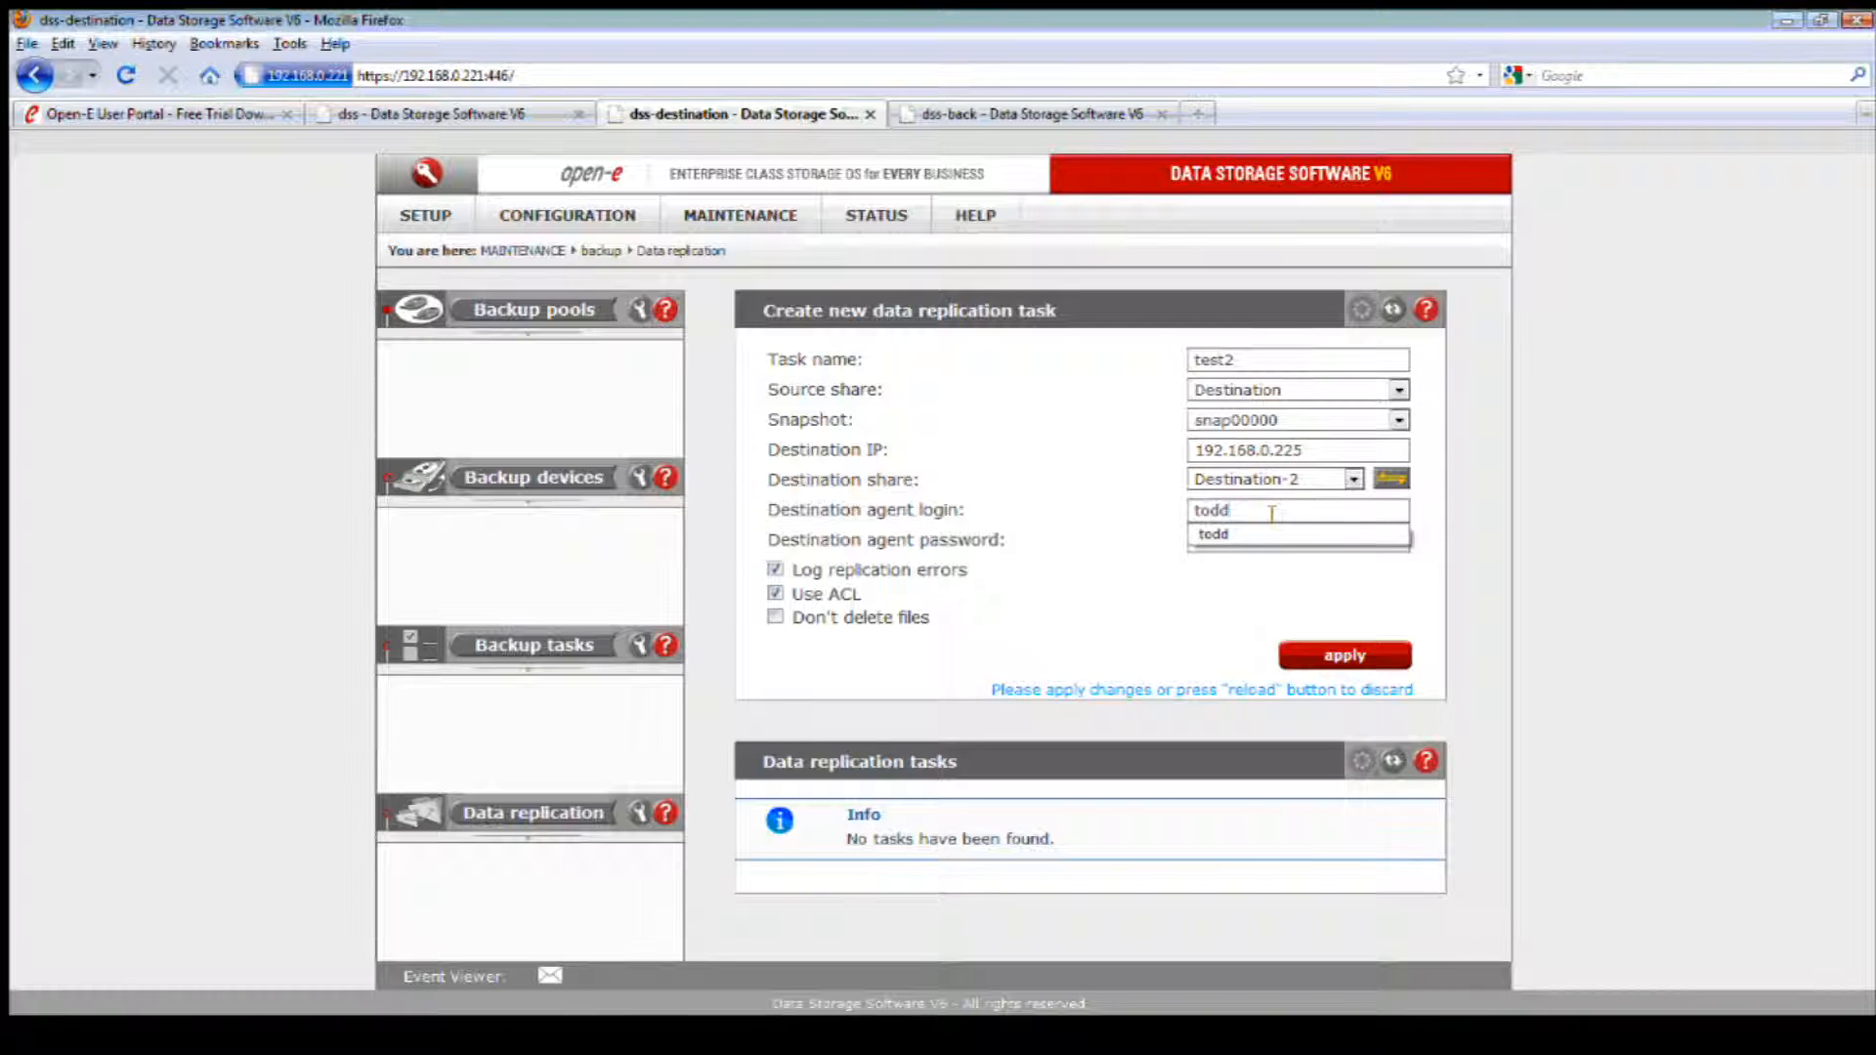
pyautogui.press('Tab')
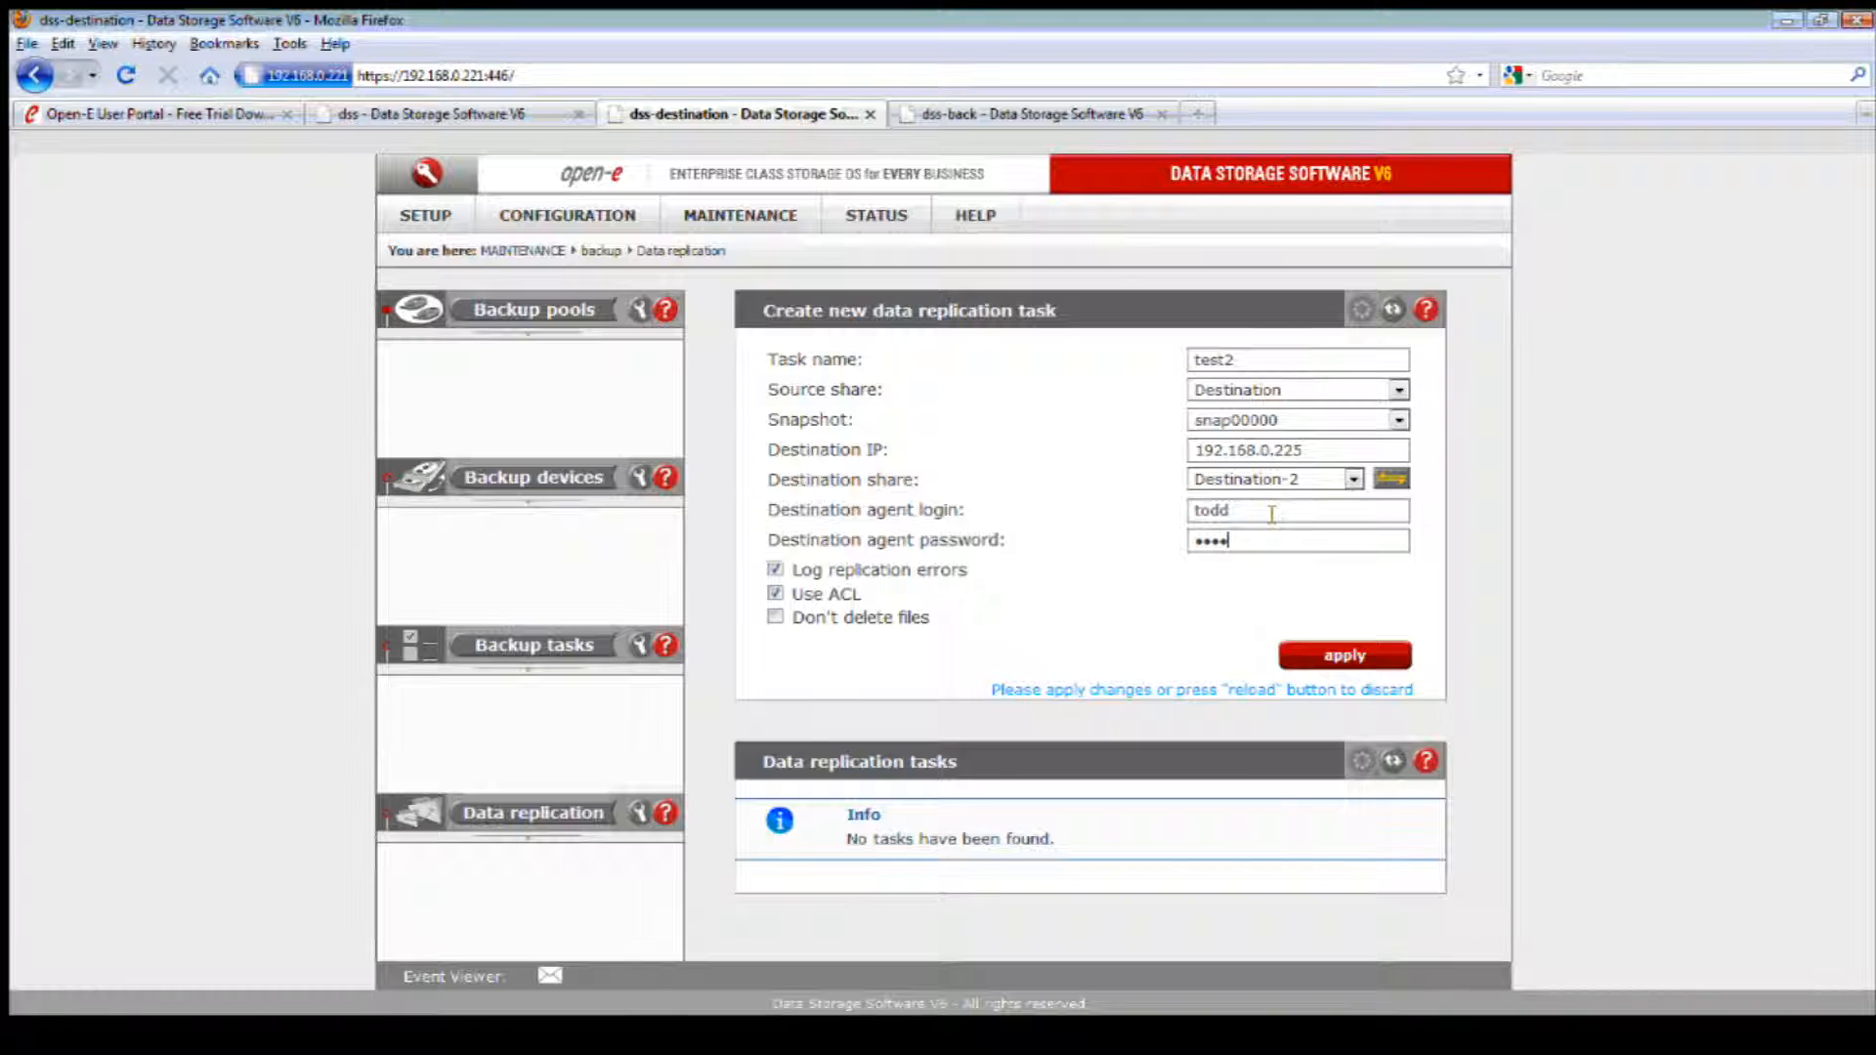
pyautogui.click(1360, 649)
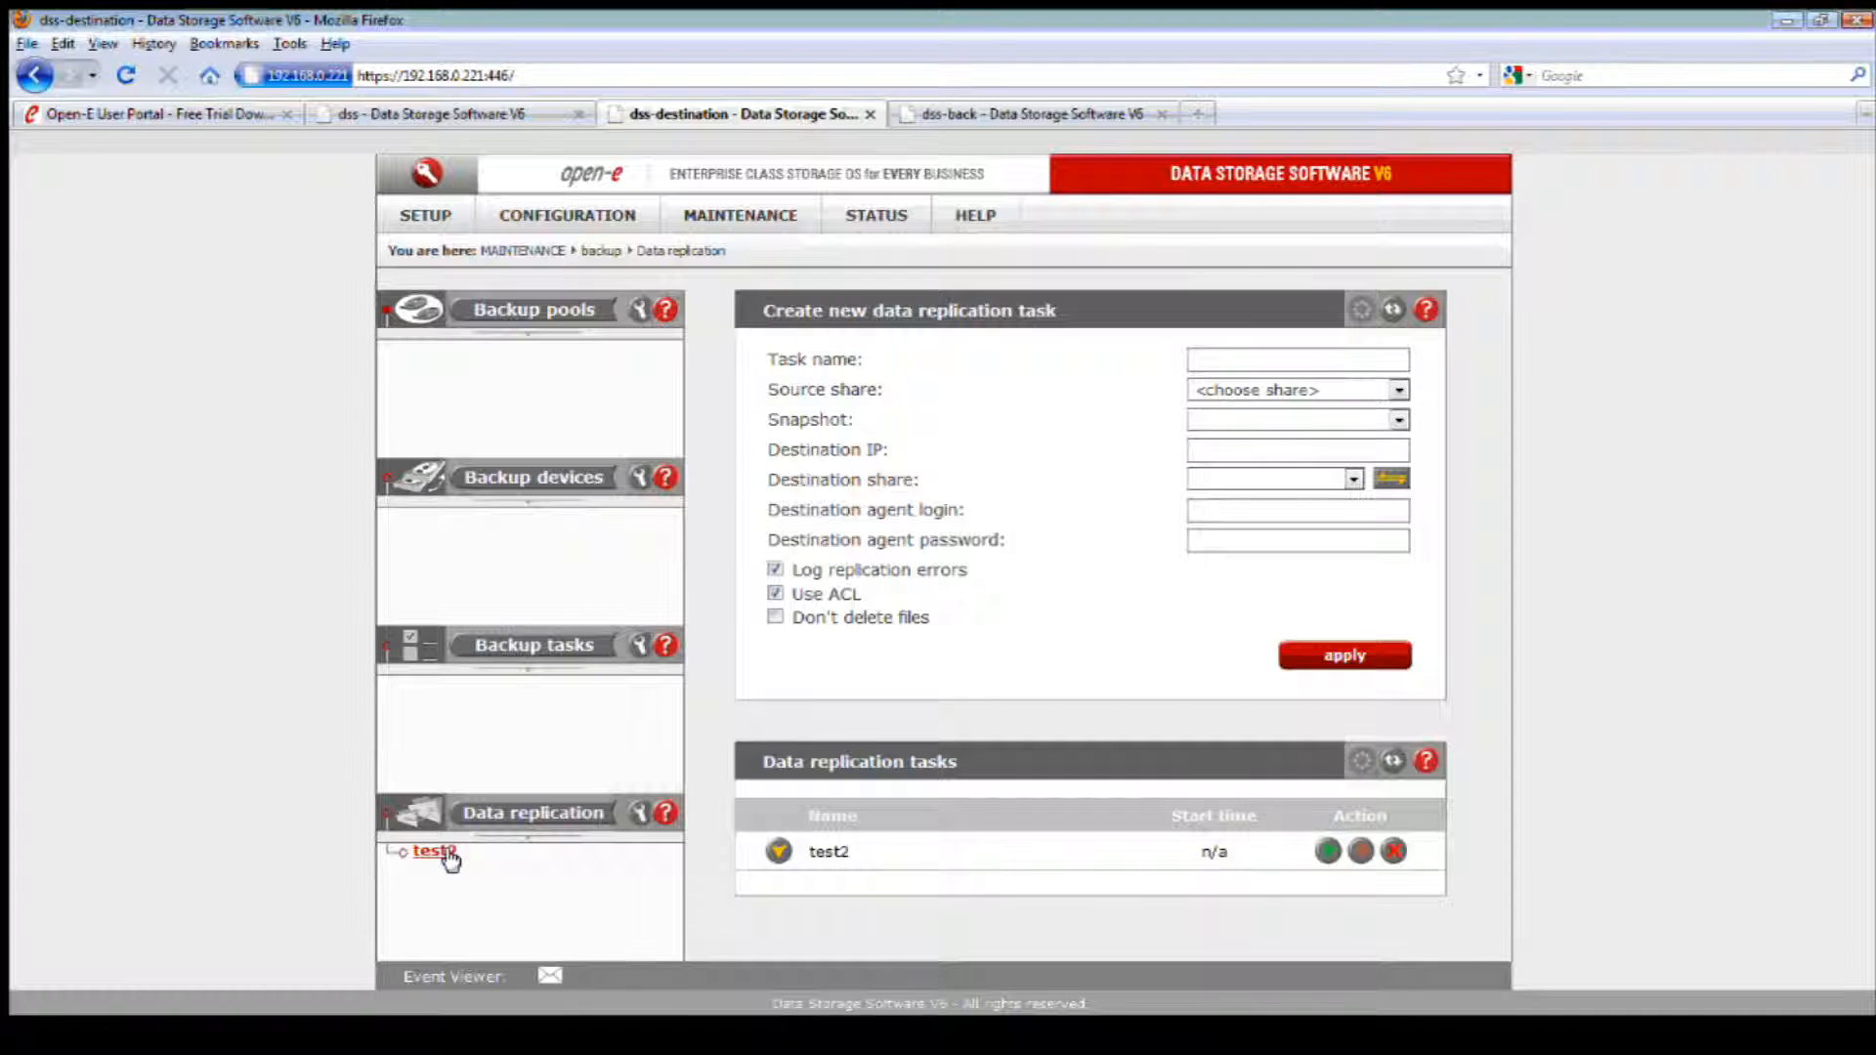
# Step: For the test2 task, set up a weekly schedule on Monday, Tuesday, Wednesday, Thursday, Saturday and Sunday
pyautogui.click(446, 851)
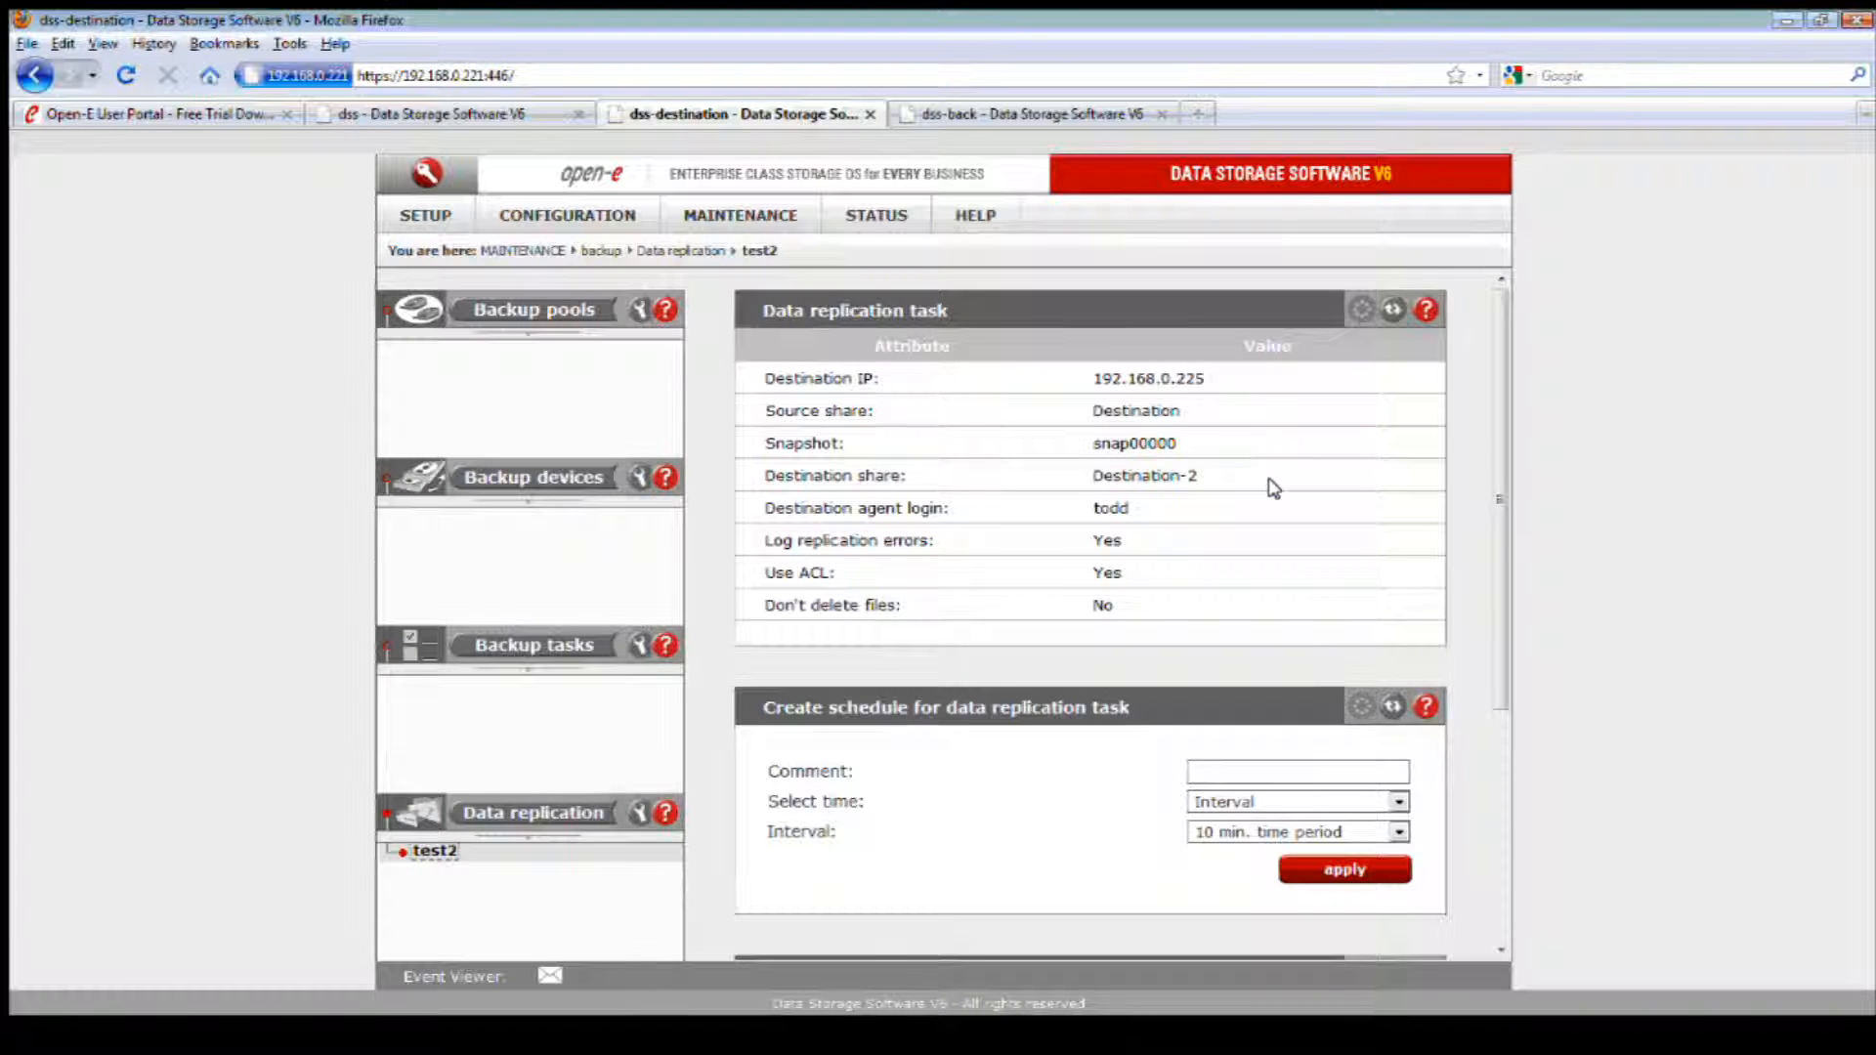
pyautogui.scroll(-1, 1273, 489)
pyautogui.scroll(-4, 1271, 487)
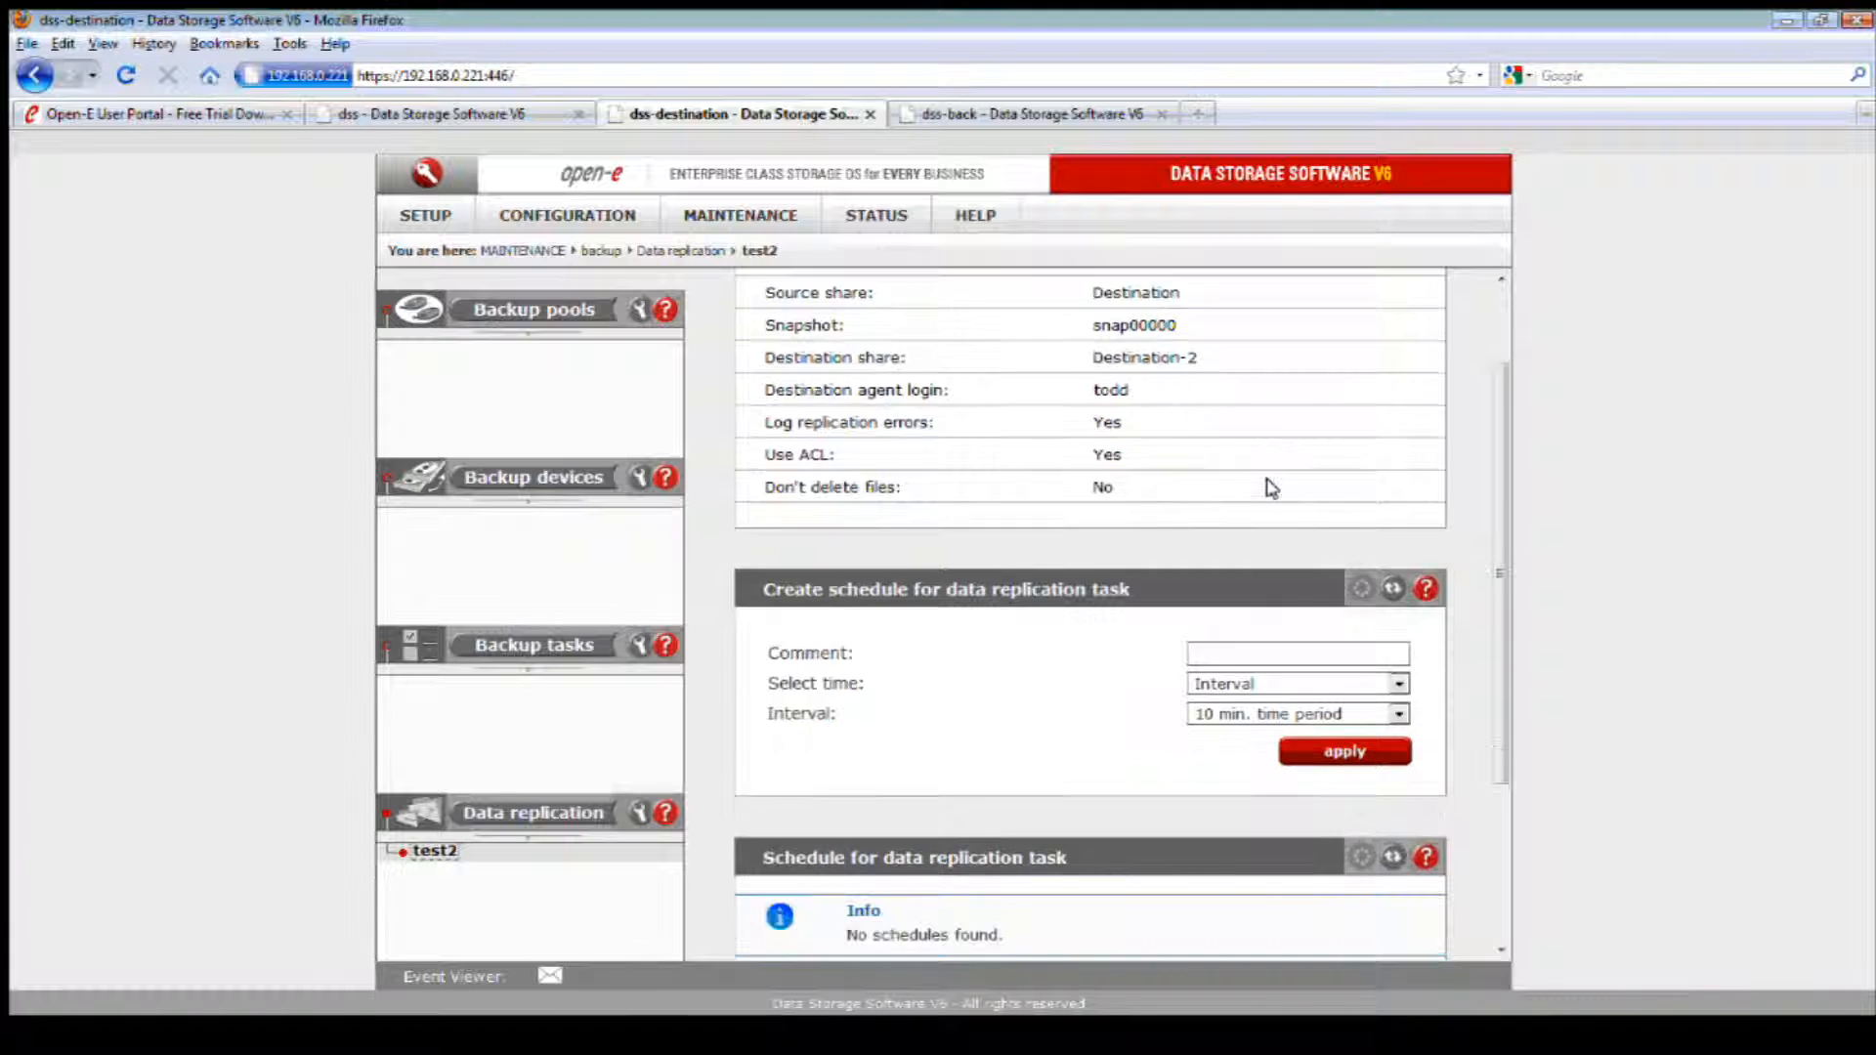
pyautogui.click(1269, 505)
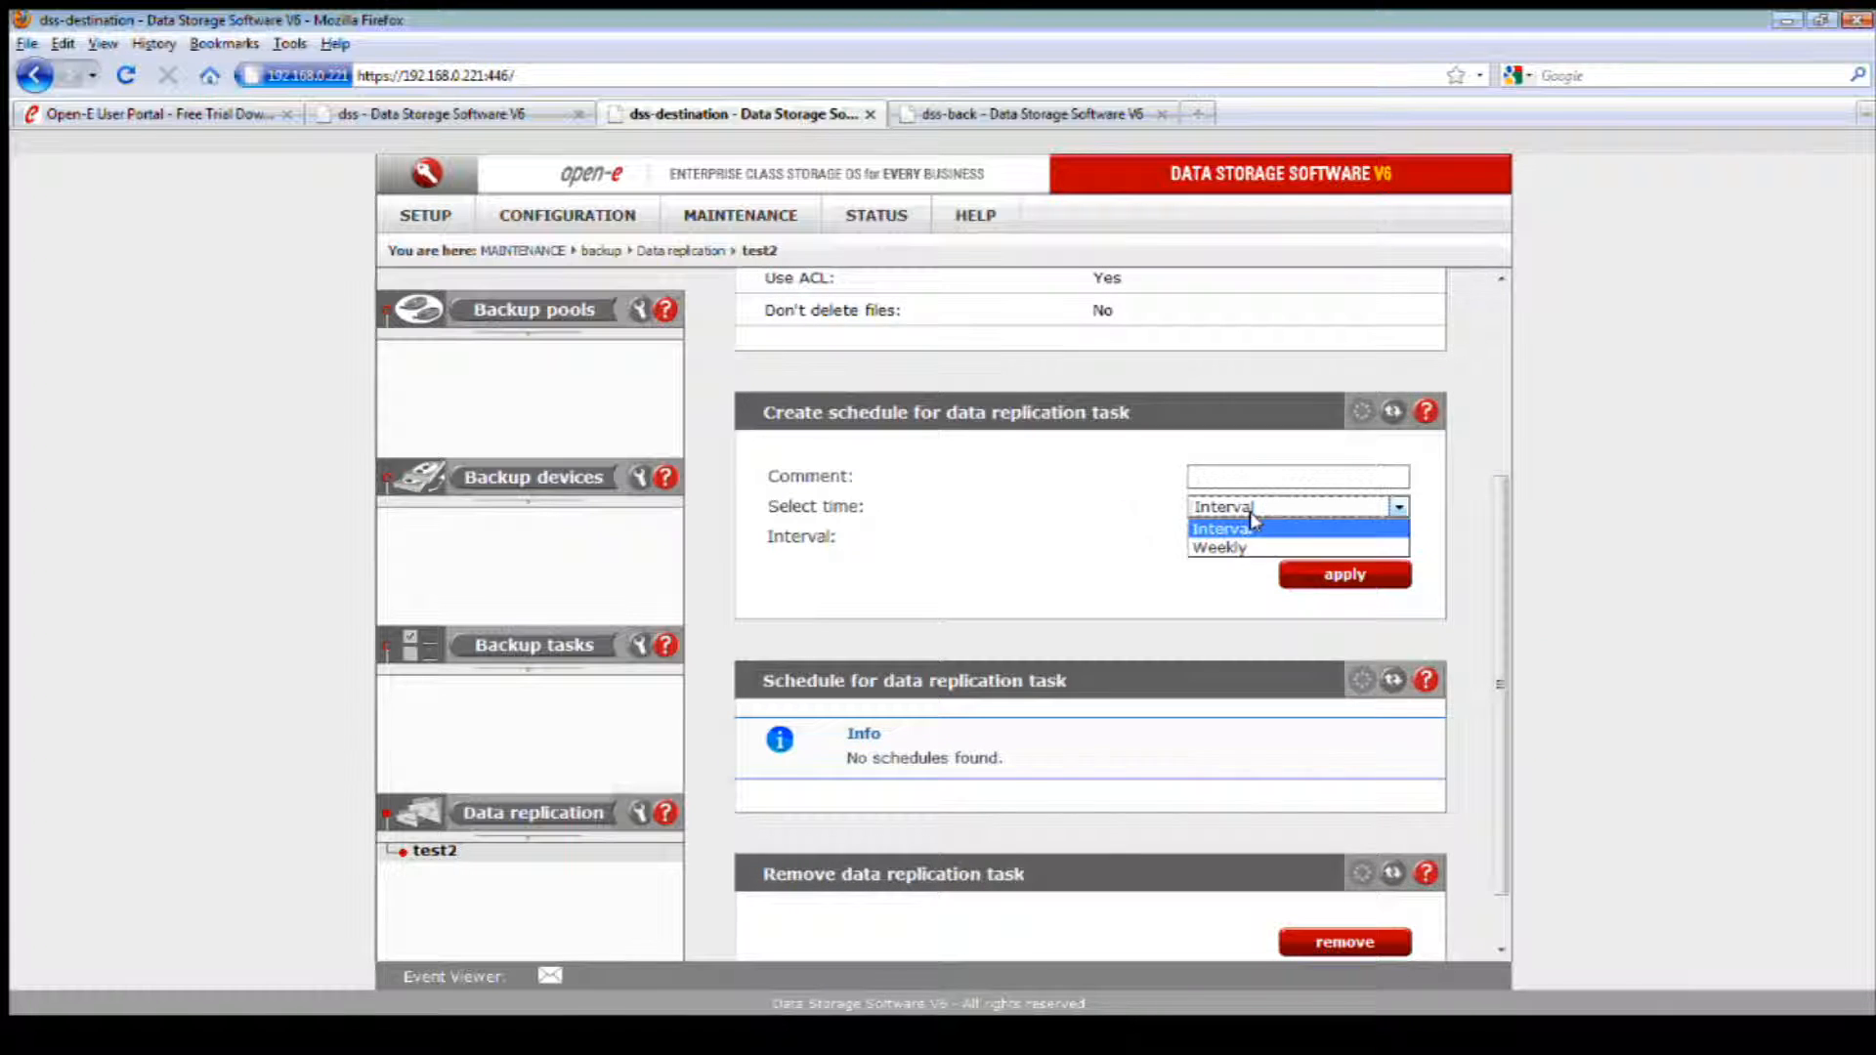
pyautogui.click(1260, 543)
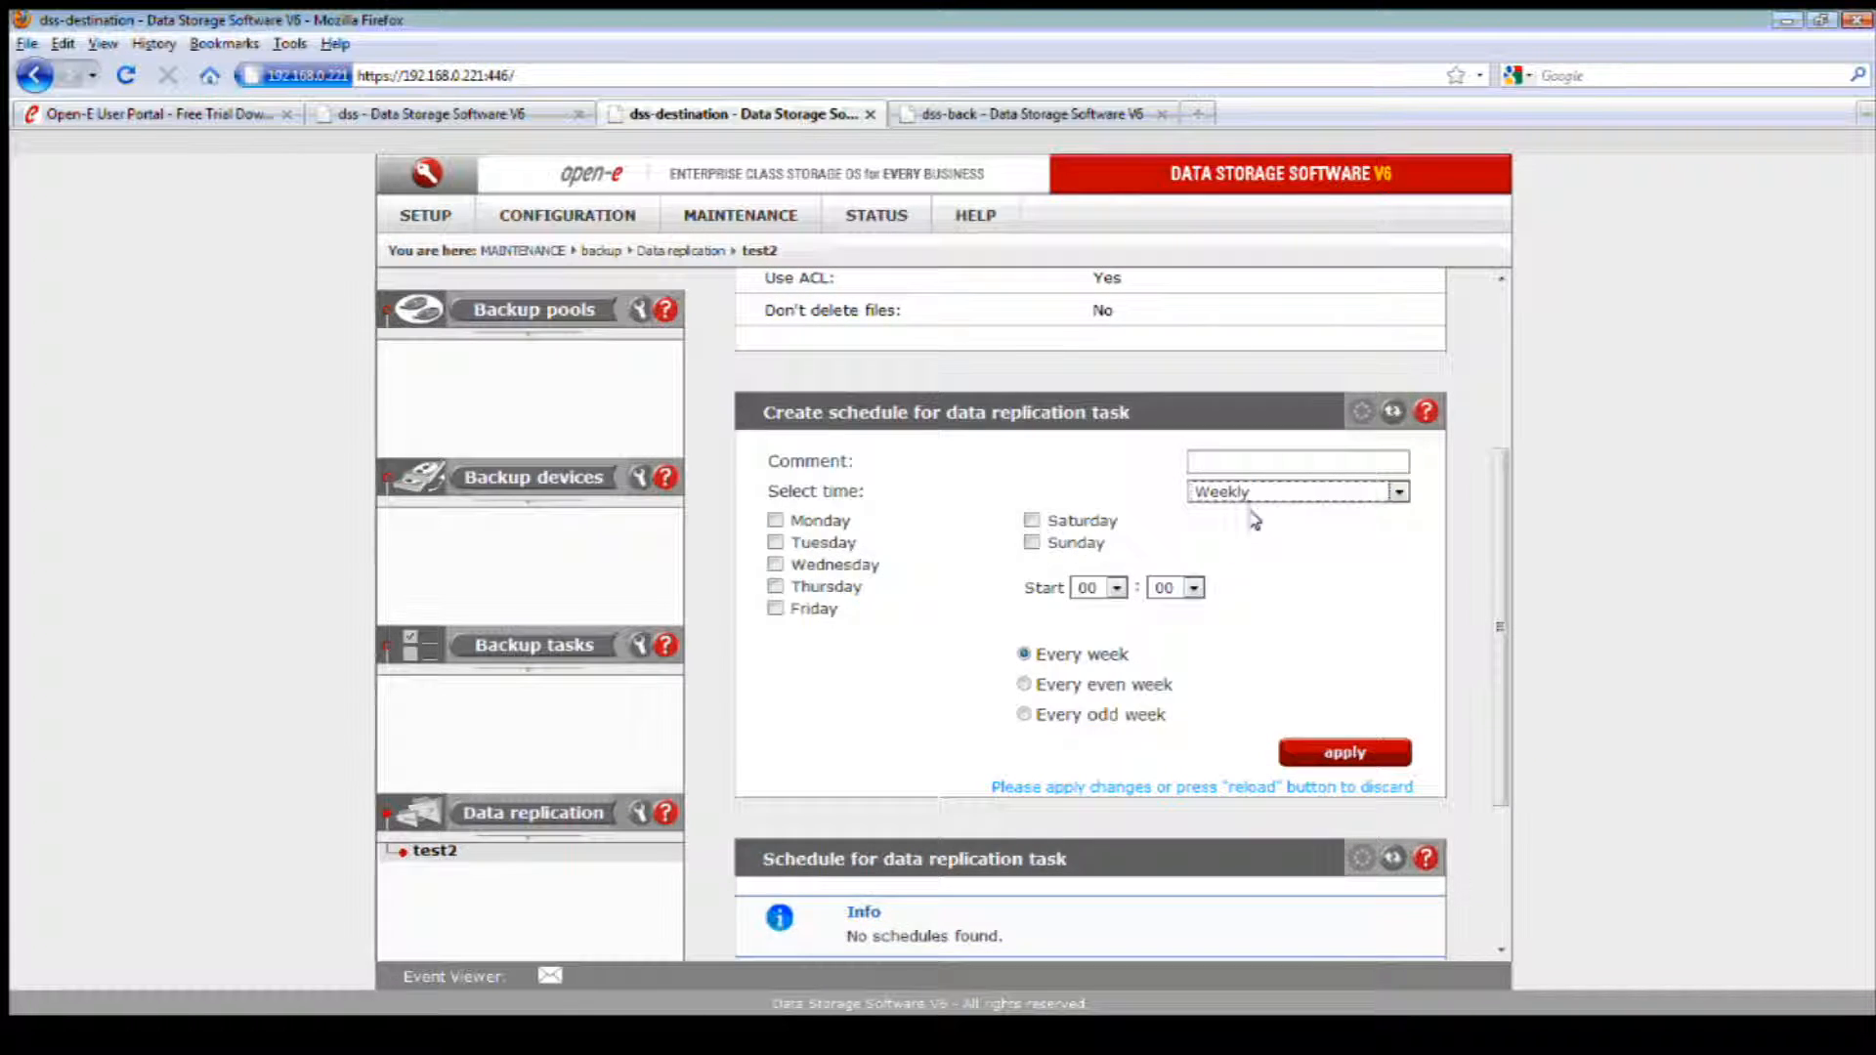
pyautogui.click(775, 521)
pyautogui.click(775, 543)
pyautogui.click(775, 564)
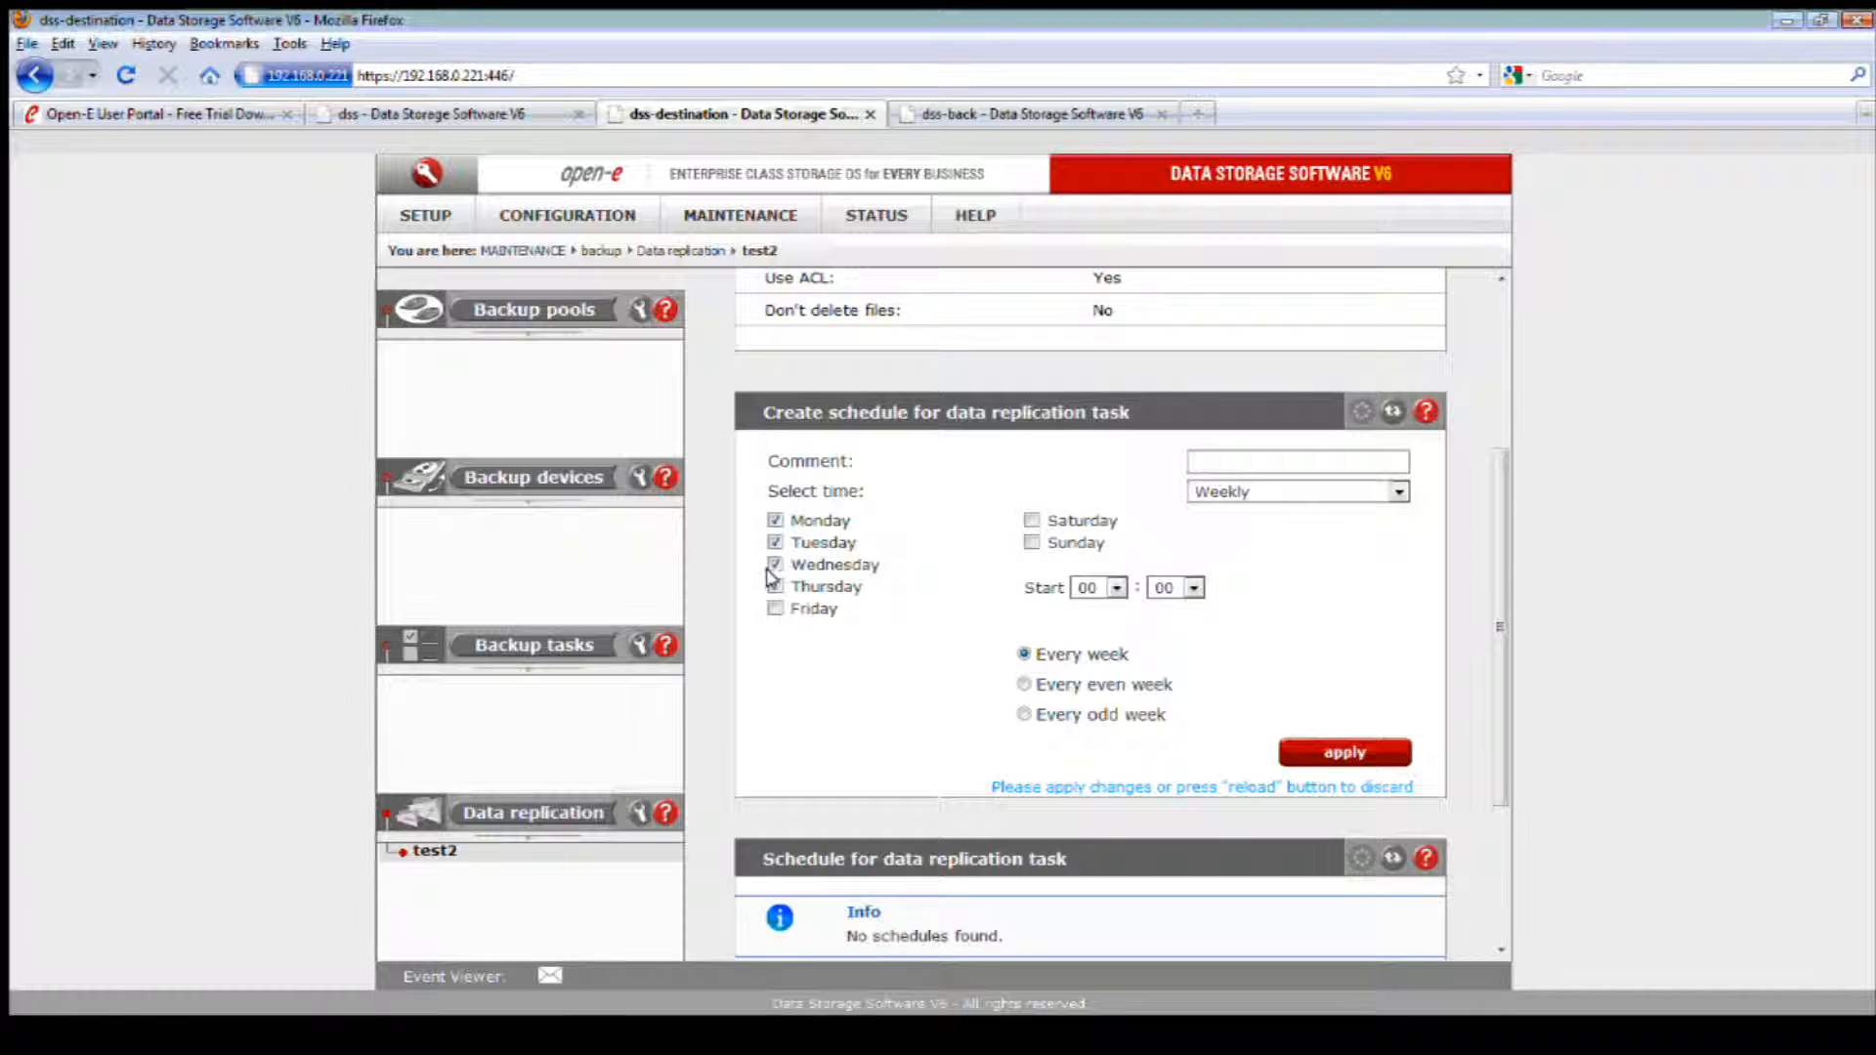
pyautogui.click(775, 586)
pyautogui.click(1031, 519)
pyautogui.click(1031, 542)
# Step: Set the start time of the weekly replication schedule to 14:33
pyautogui.click(1089, 587)
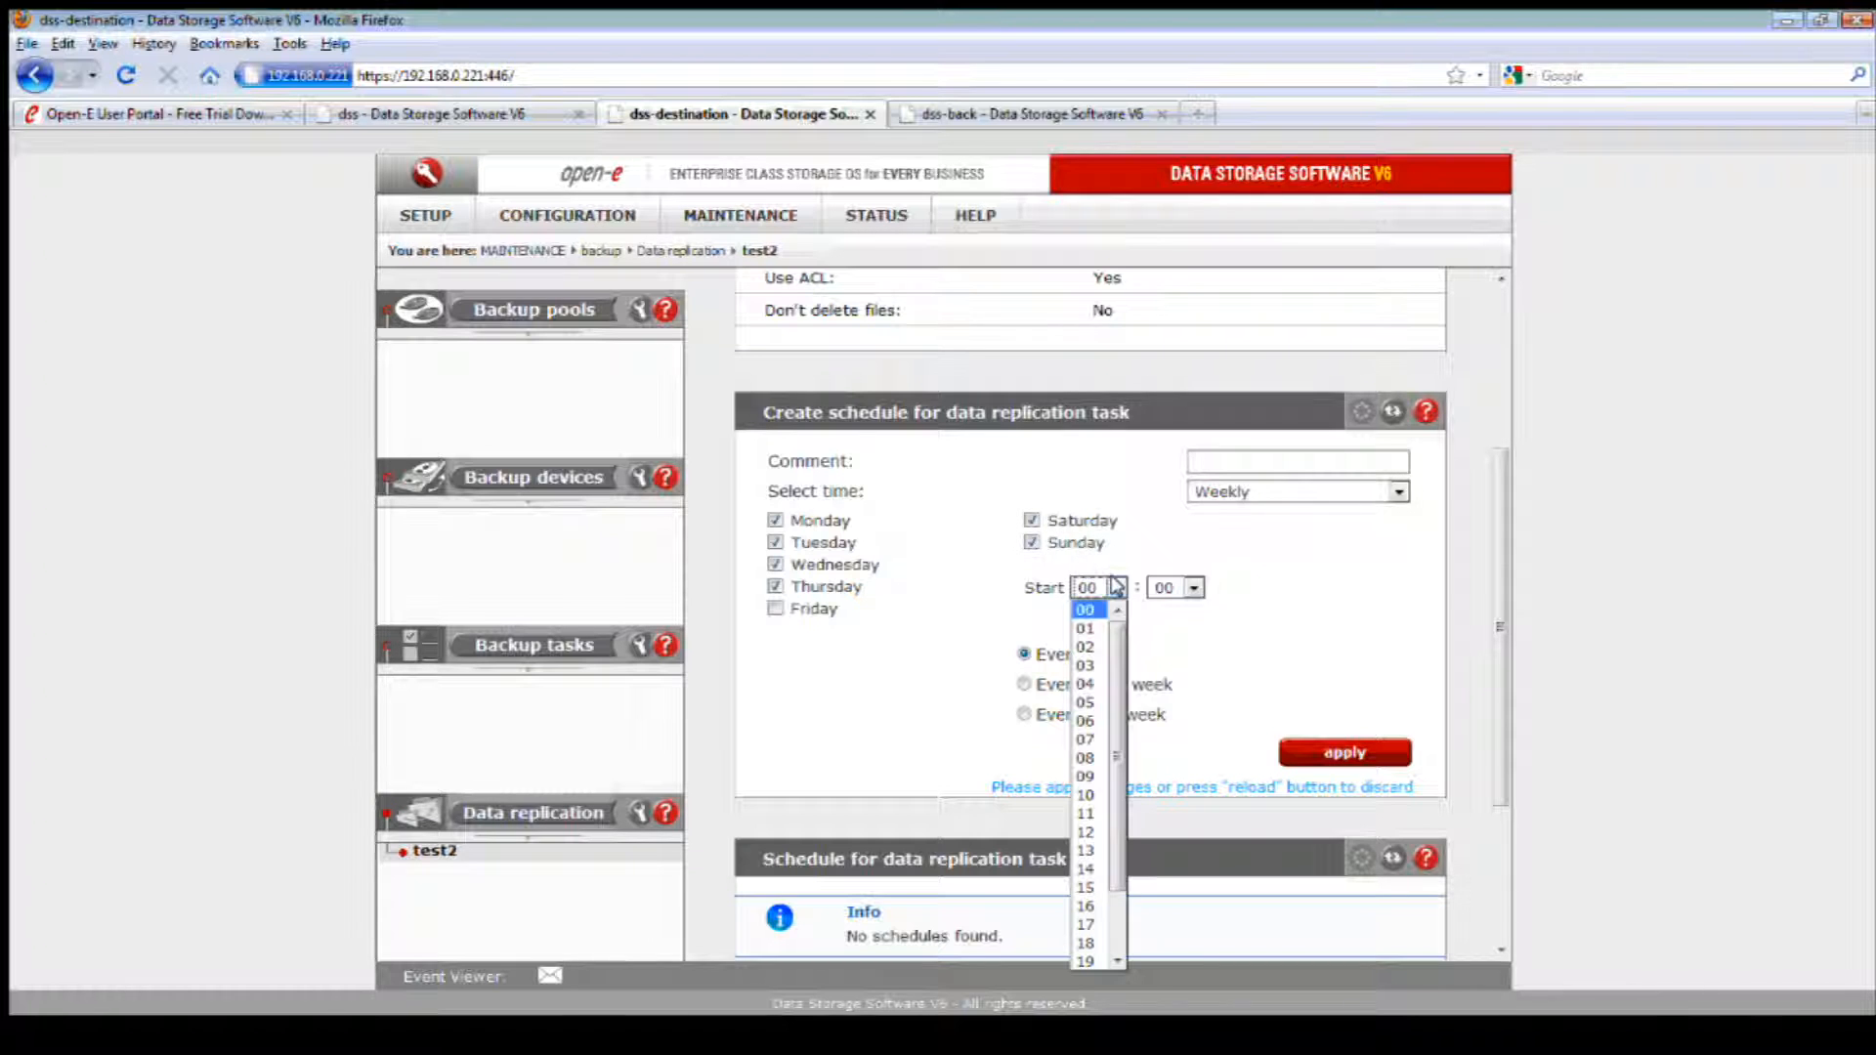
pyautogui.click(1084, 870)
pyautogui.click(1193, 587)
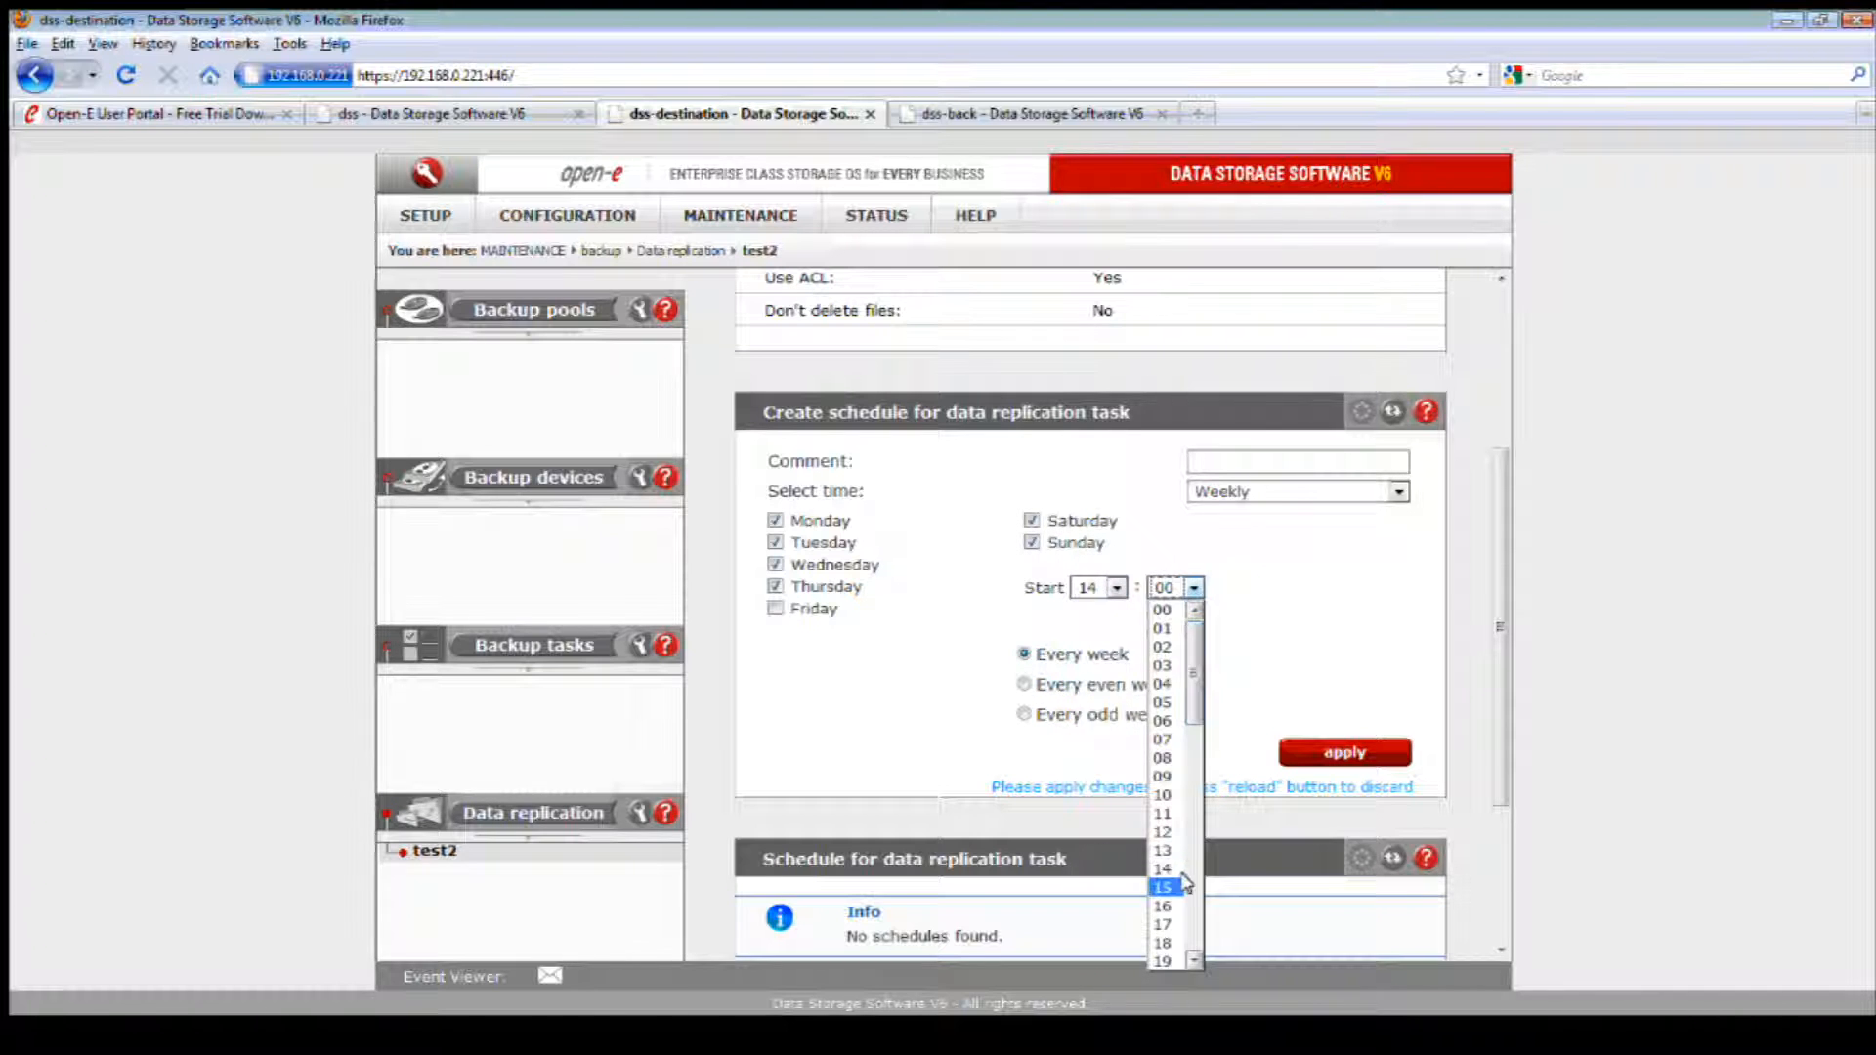
pyautogui.scroll(-6, 1165, 869)
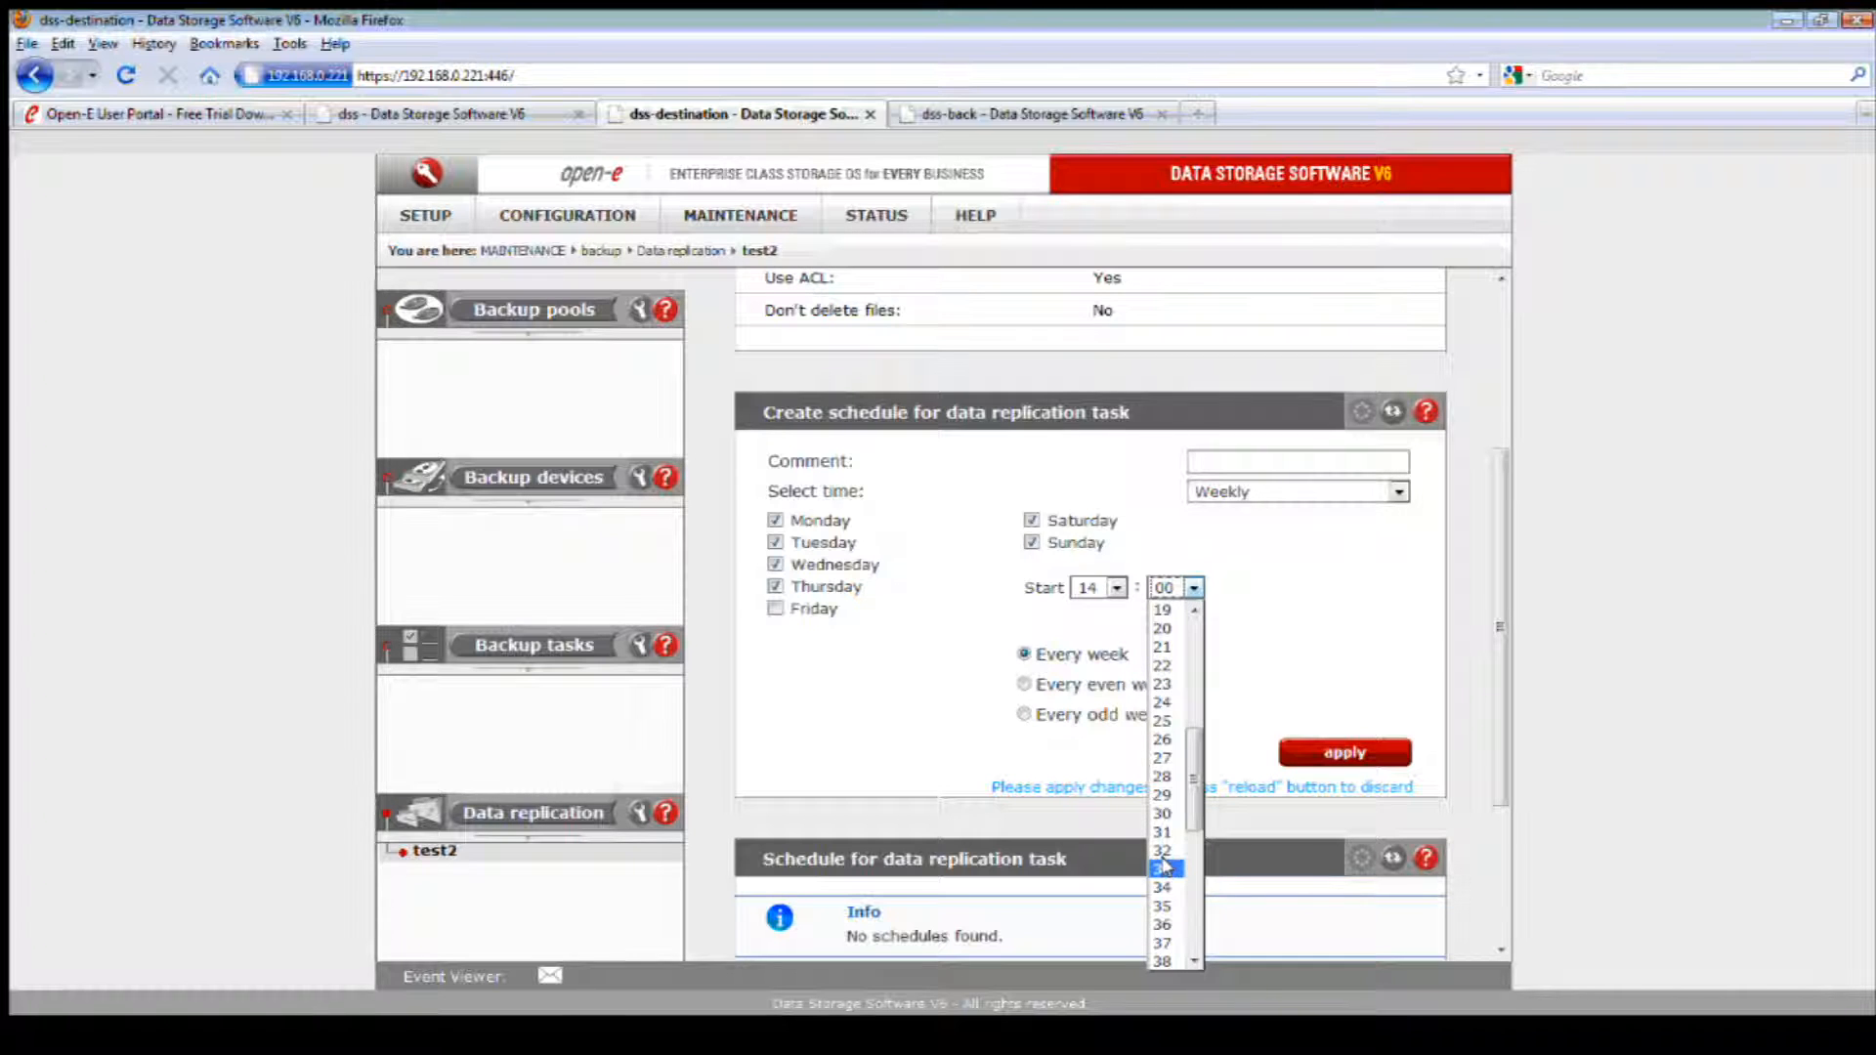
pyautogui.click(1165, 867)
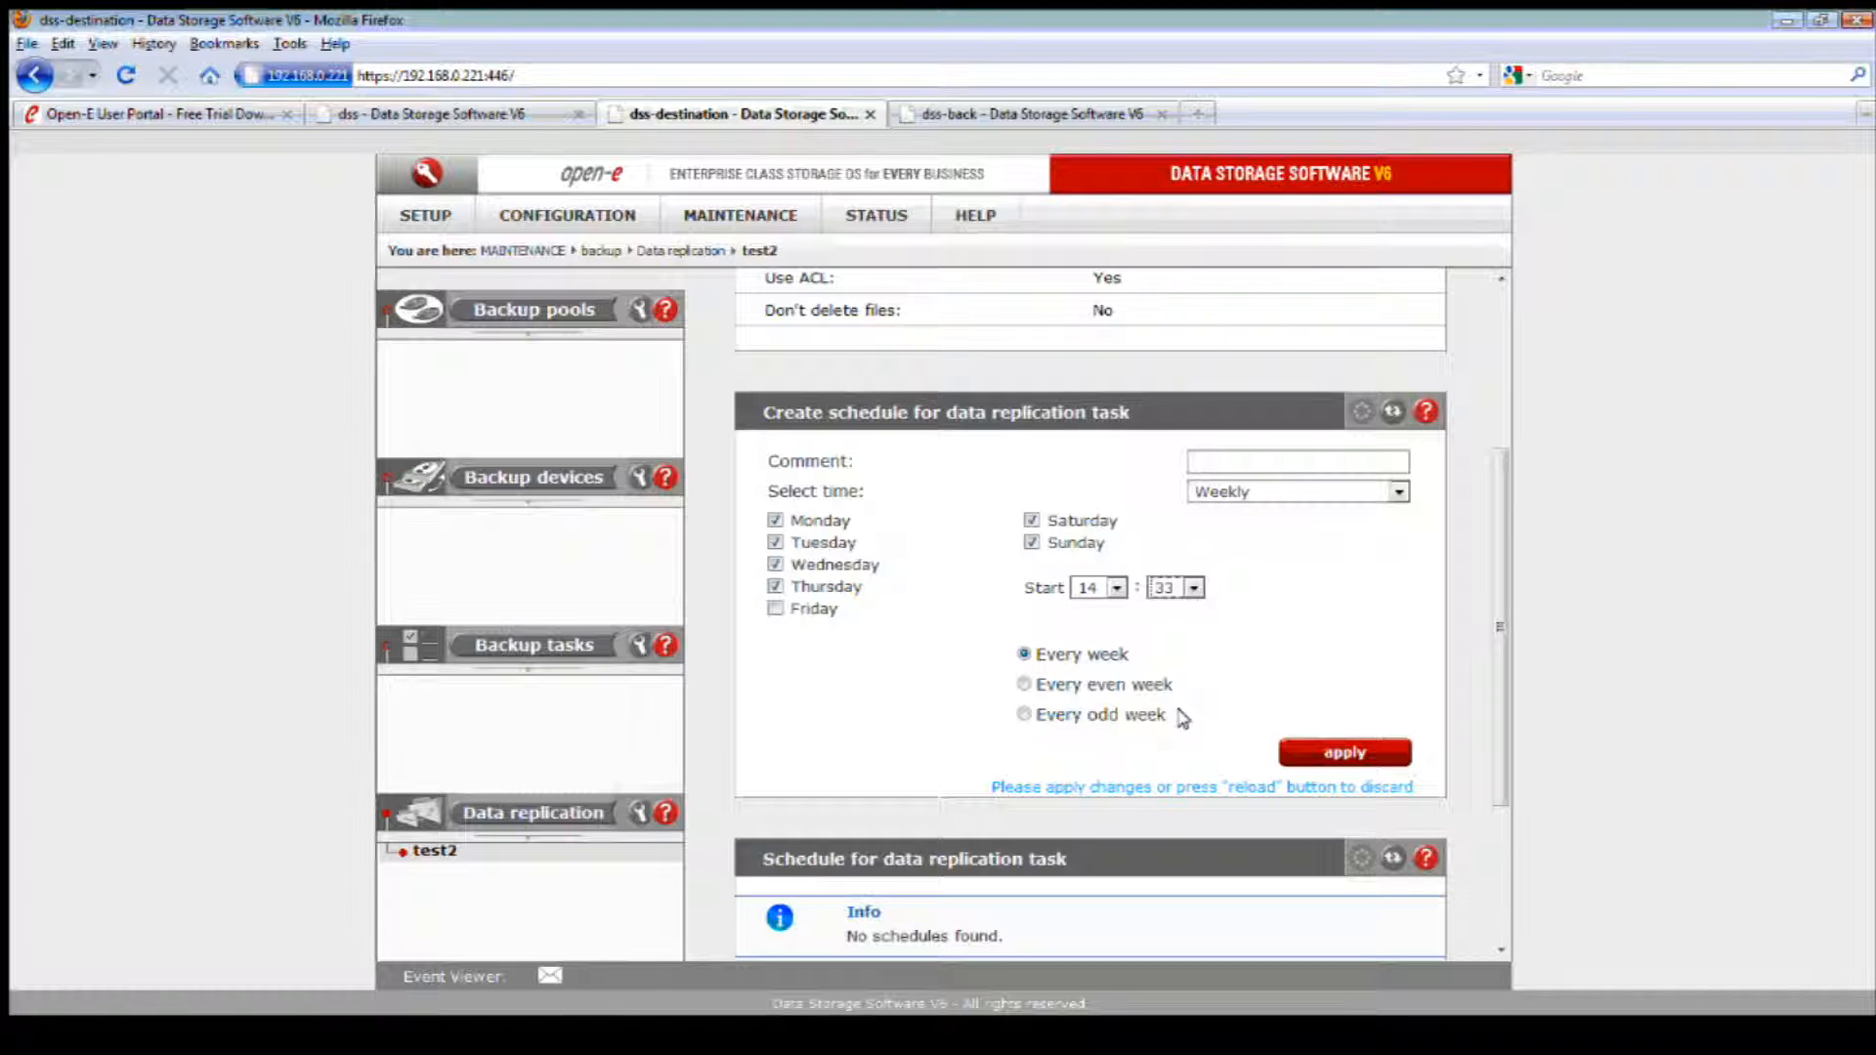
# Step: Consult the help for creating a replication schedule, close it, and apply the weekly schedule to the test2 task
pyautogui.click(1425, 409)
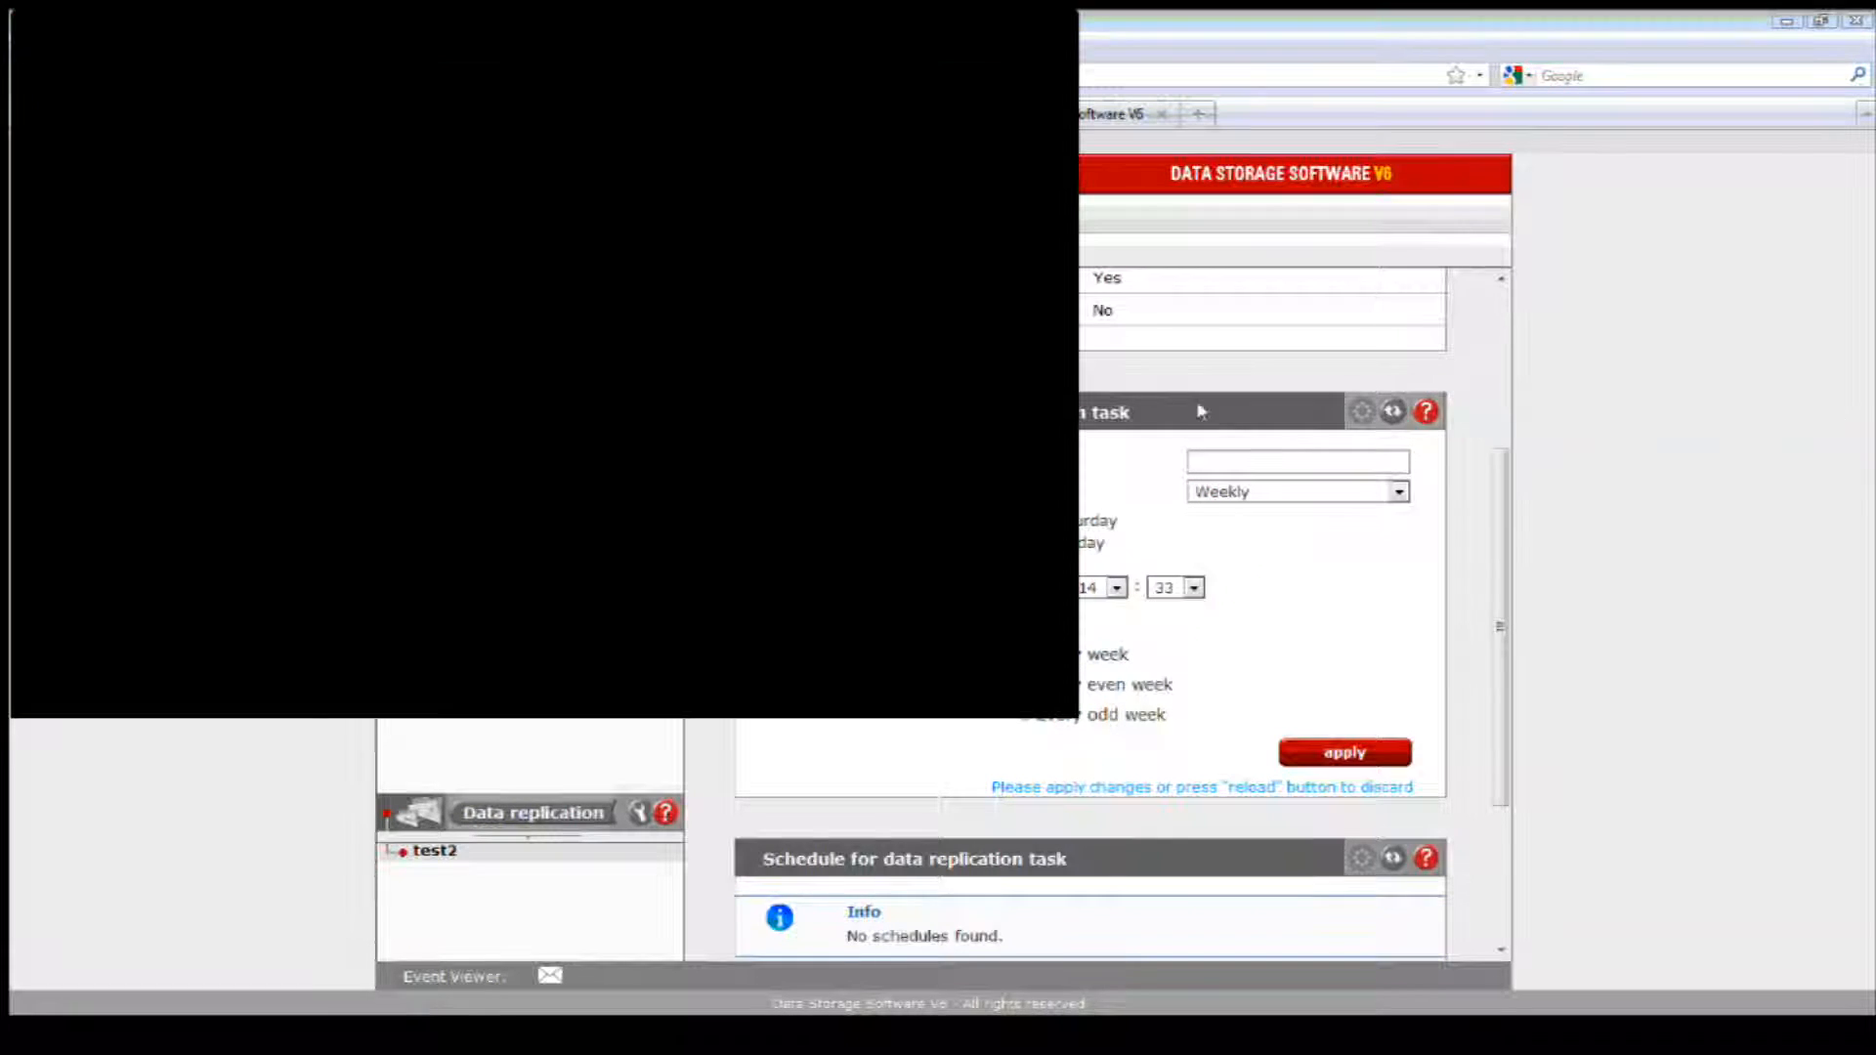
pyautogui.click(1072, 30)
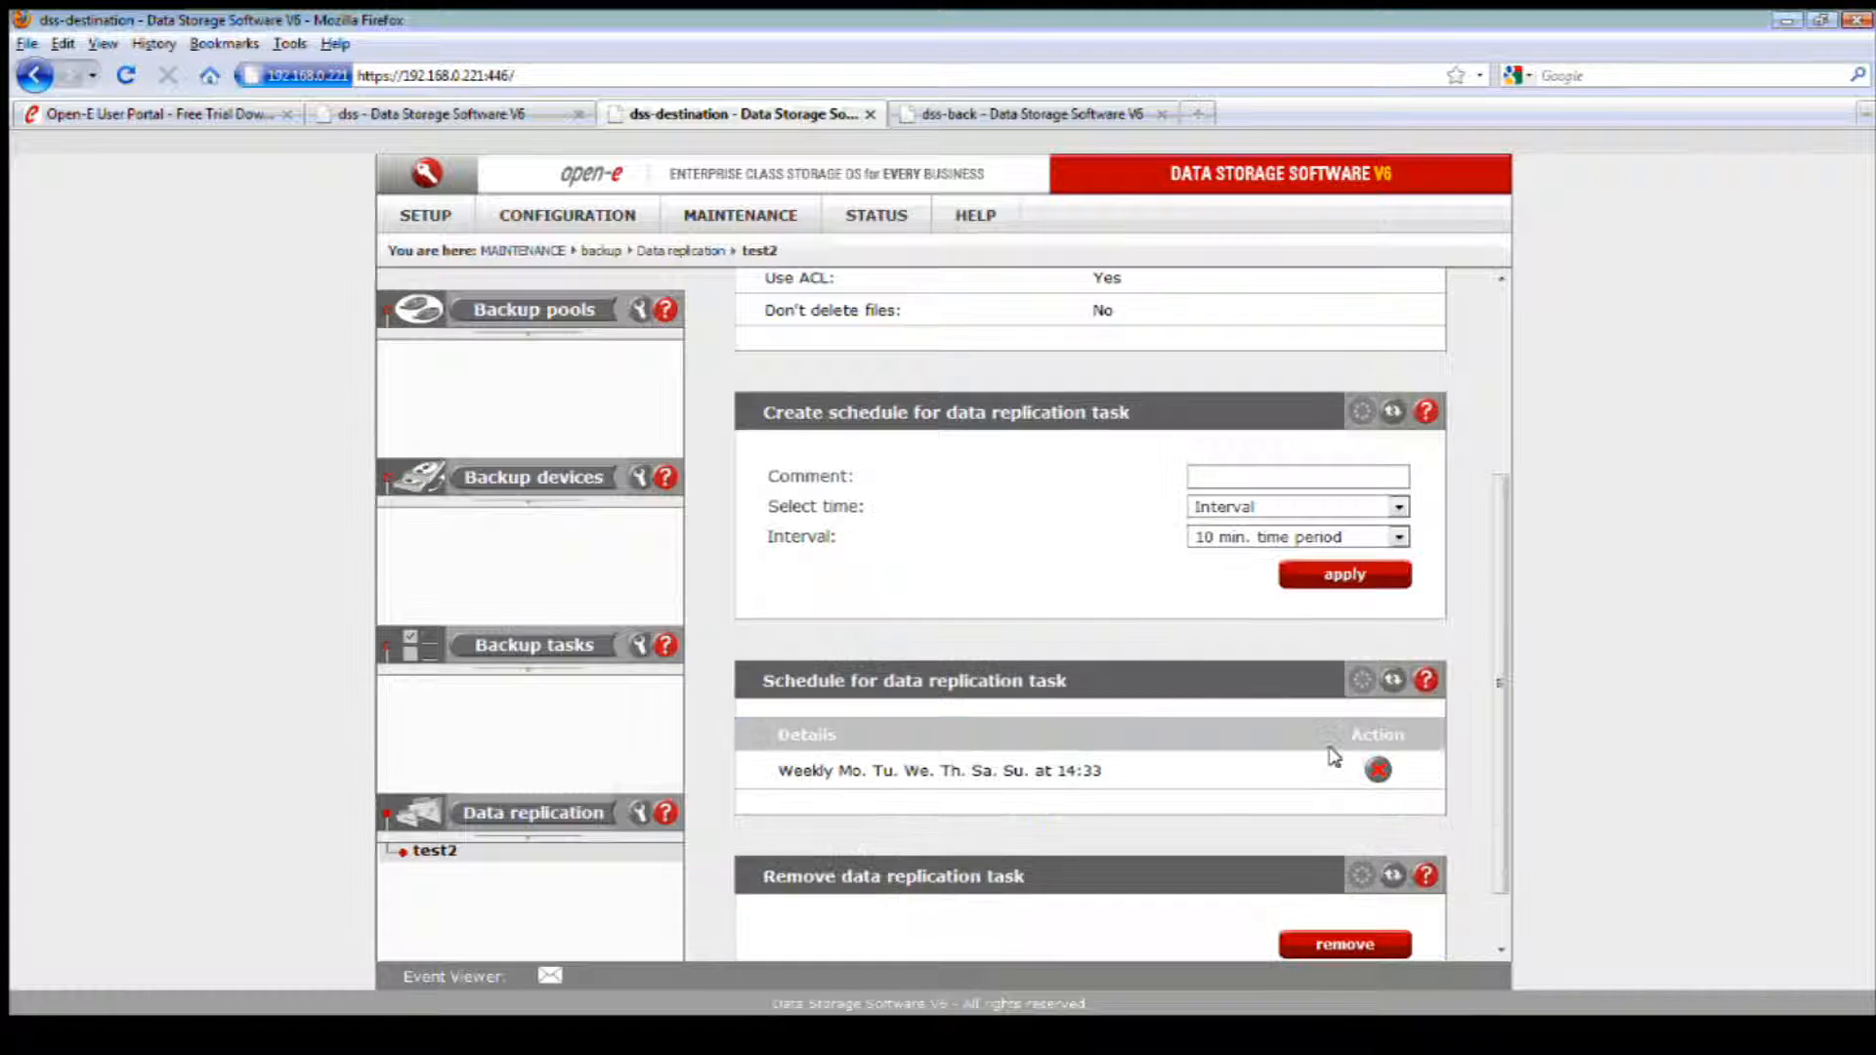
pyautogui.scroll(-1, 1332, 753)
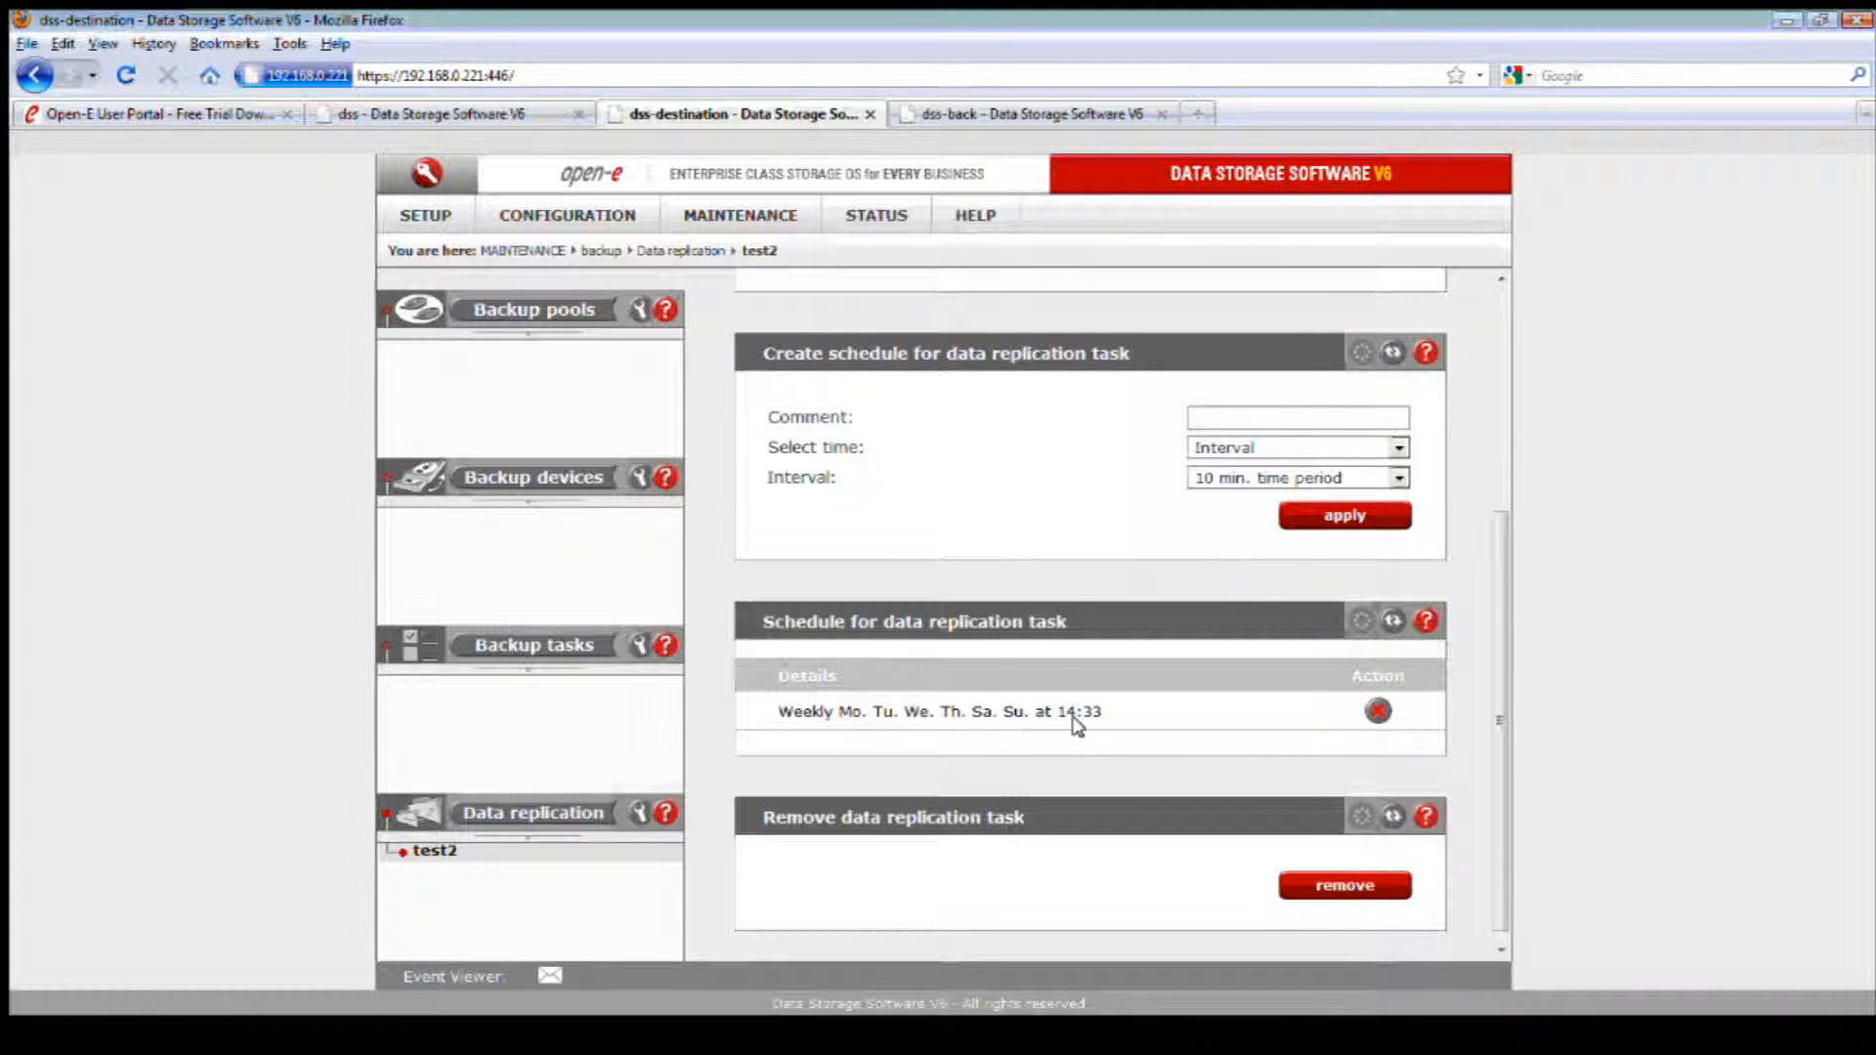
# Step: Expand the details of test2 in the data replication task list and start the task manually
pyautogui.click(552, 816)
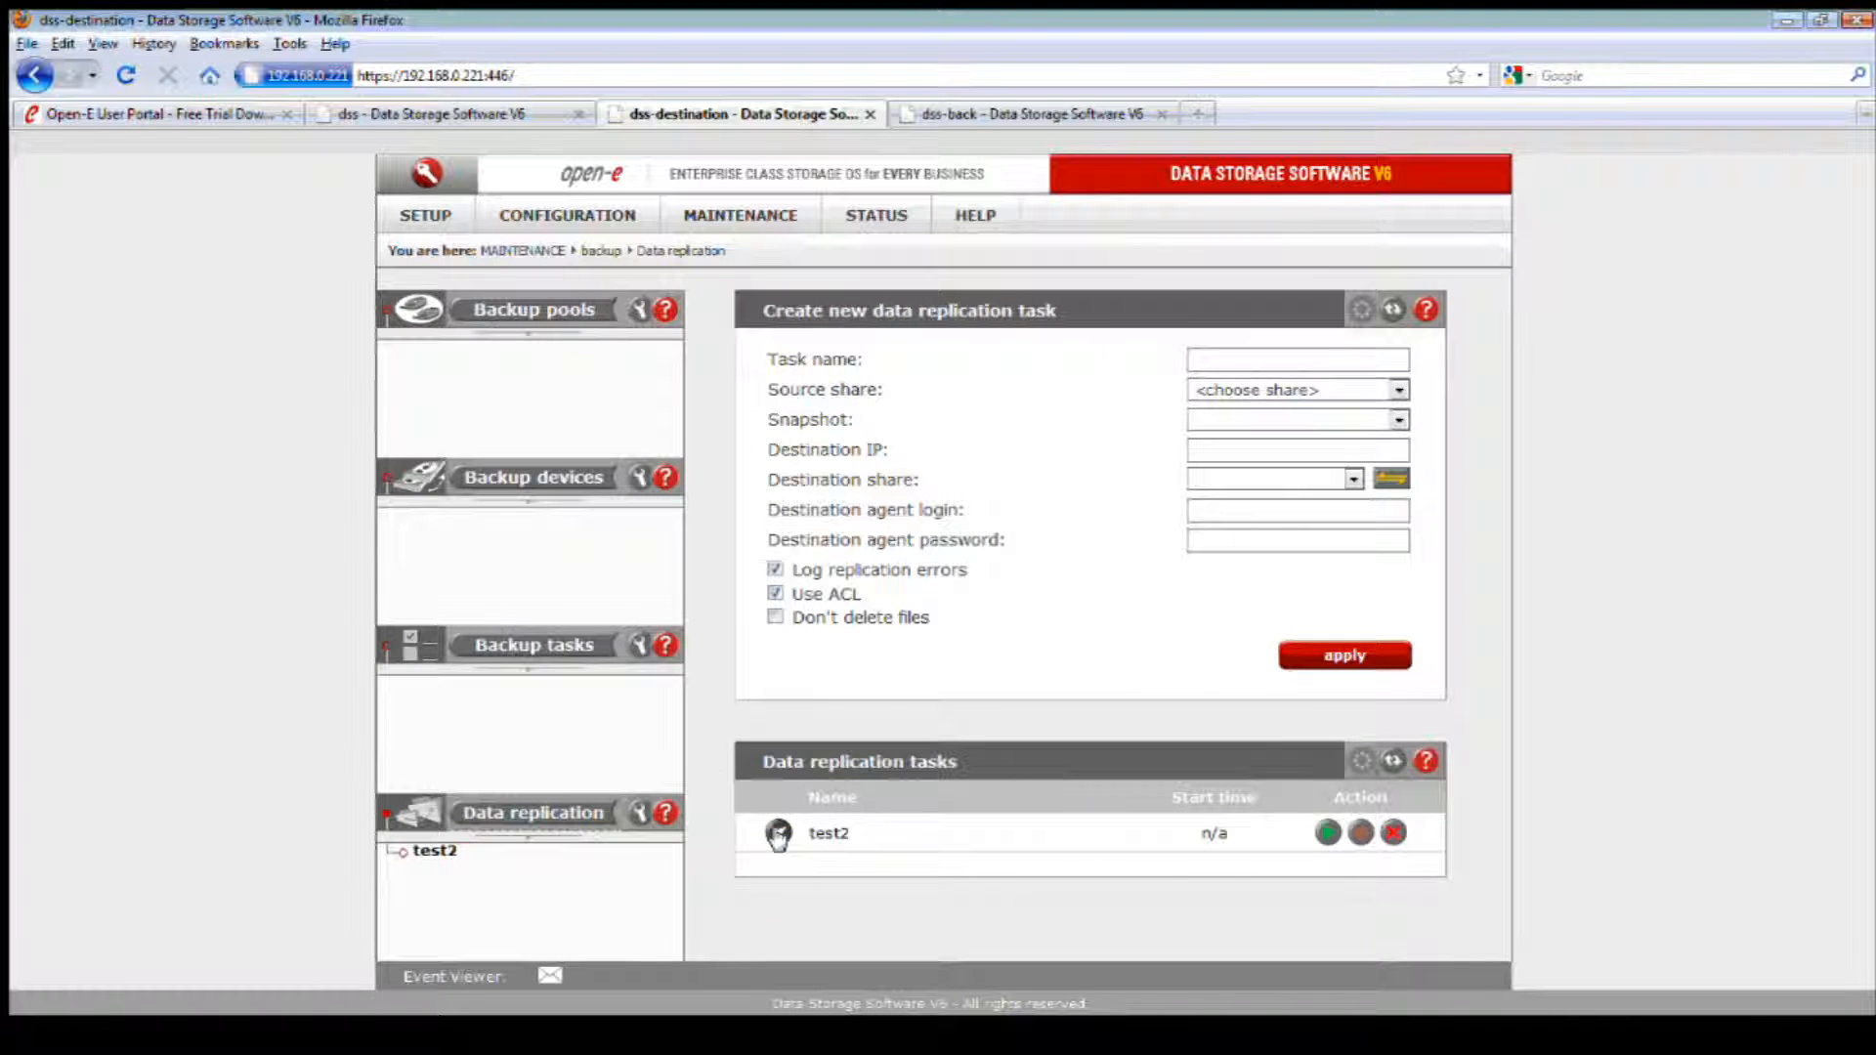
pyautogui.click(779, 832)
pyautogui.scroll(-3, 1028, 833)
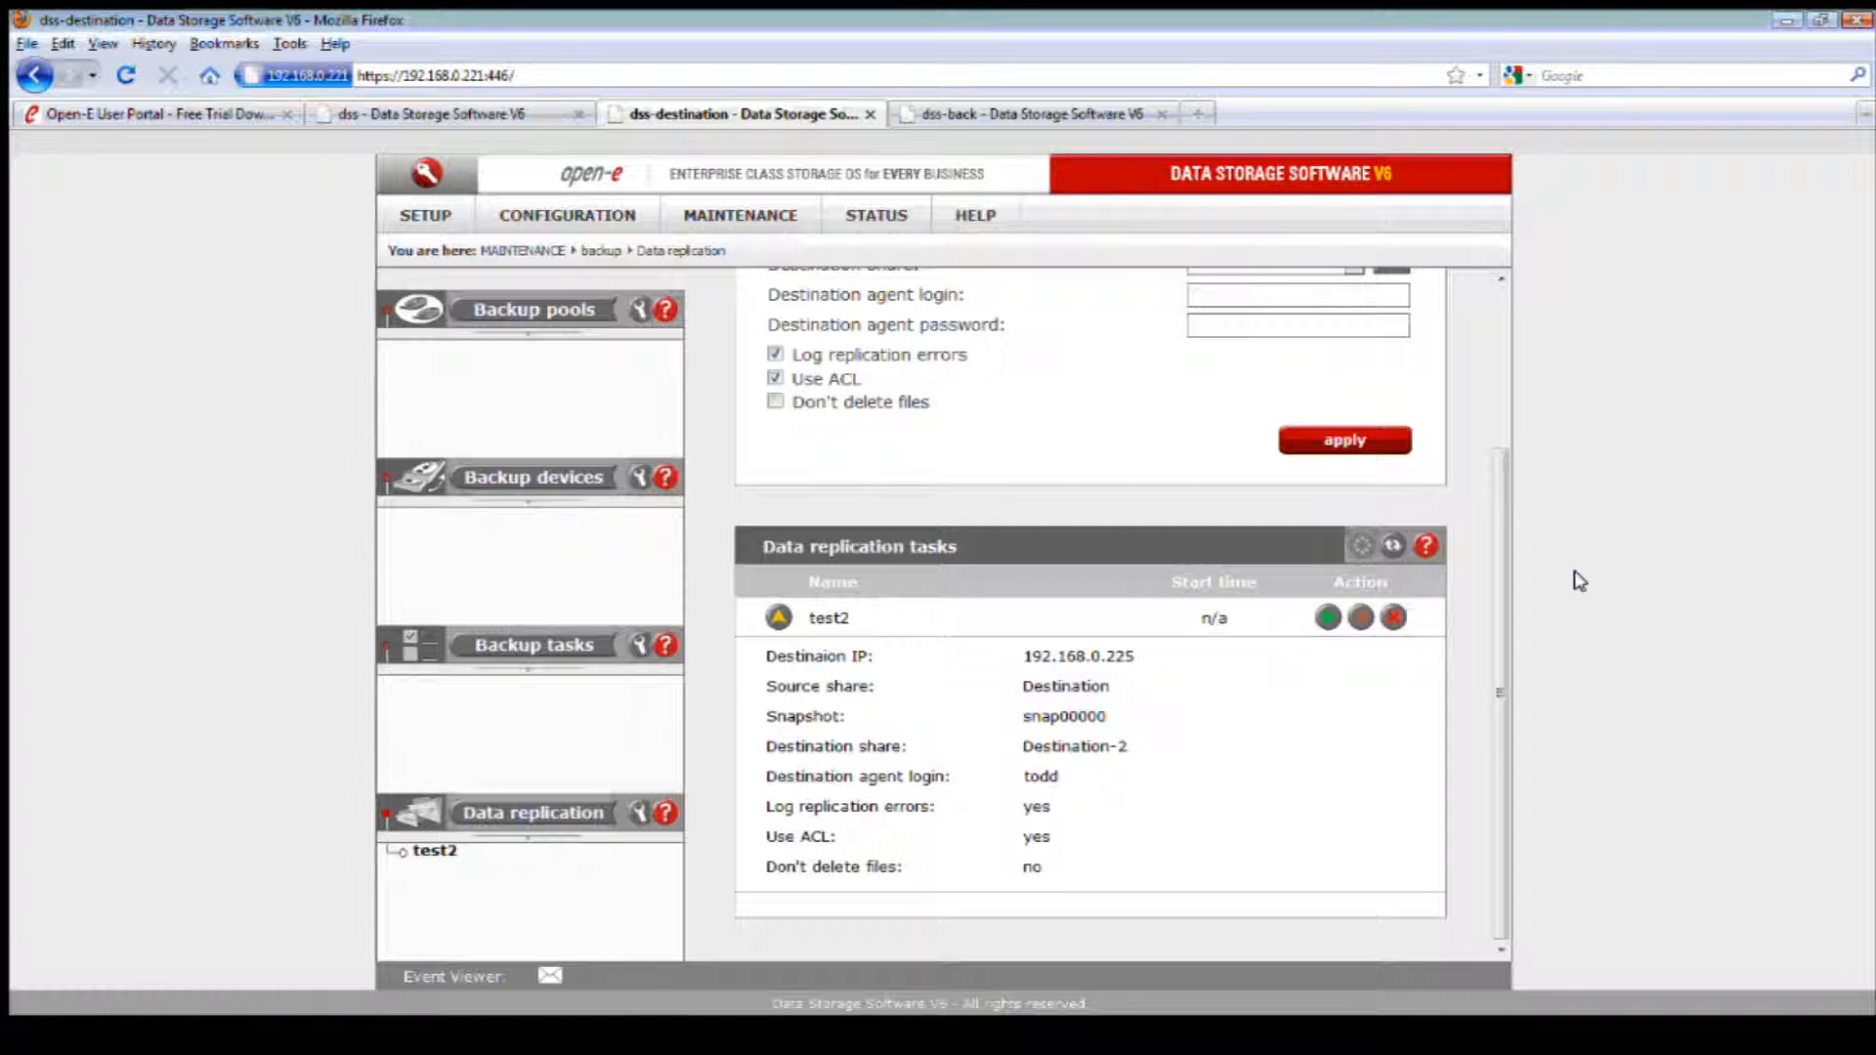
pyautogui.click(1328, 617)
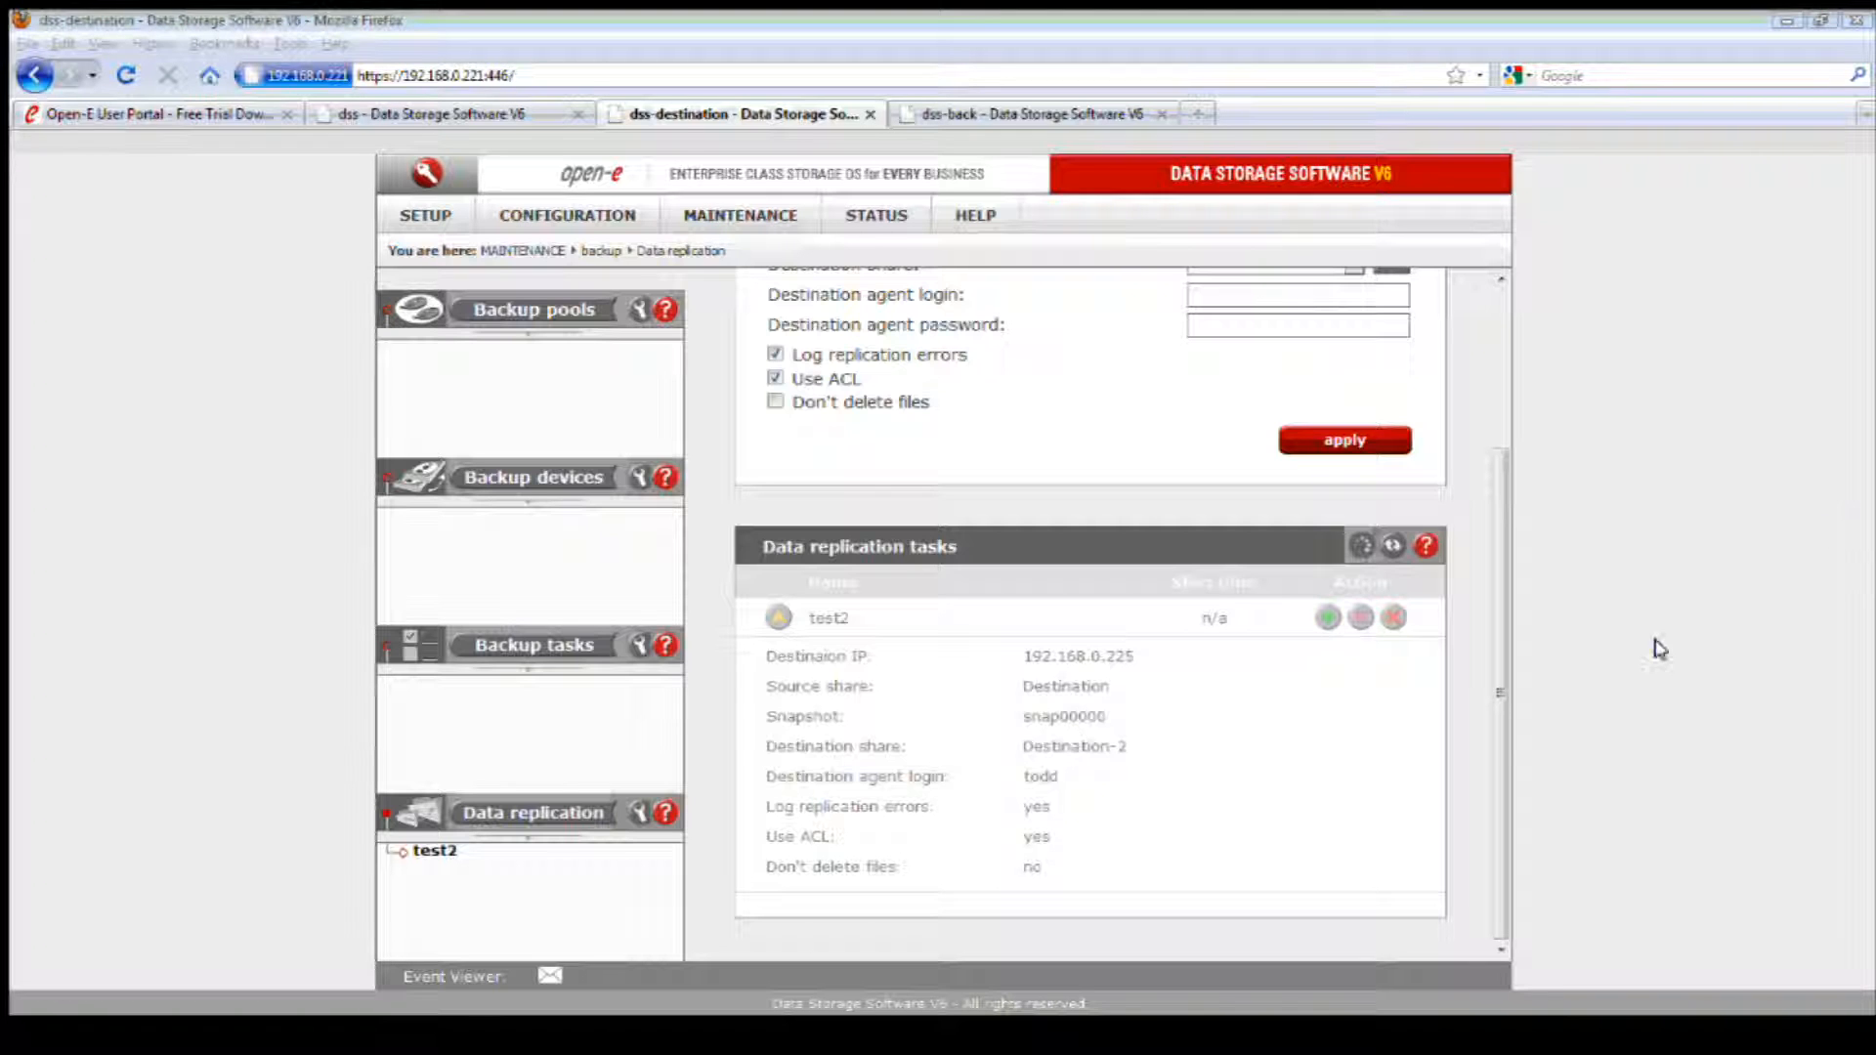